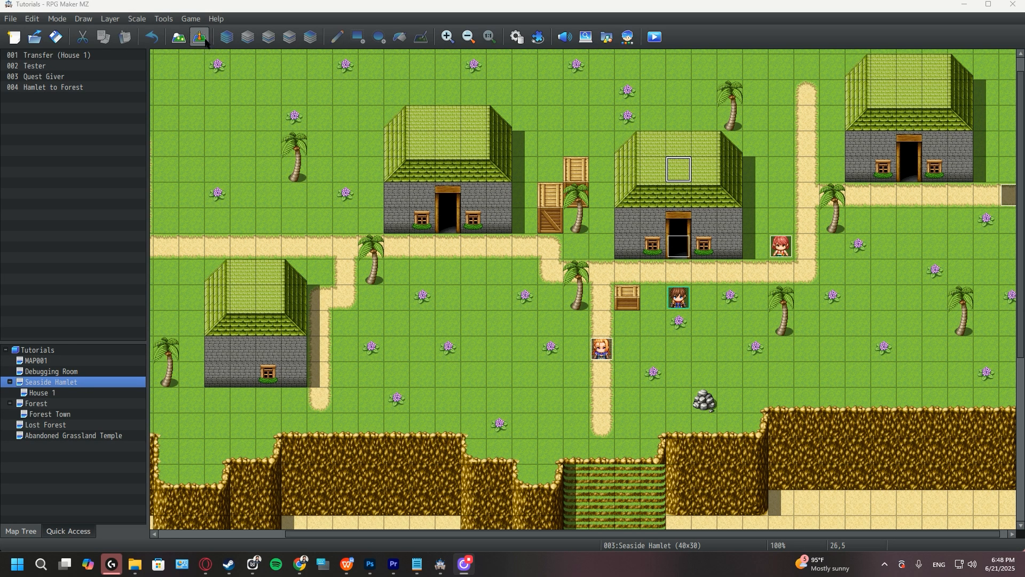
# - Create an event named "Test Cutscene" on the roof of the middle house
pyautogui.doubleClick(526, 350)
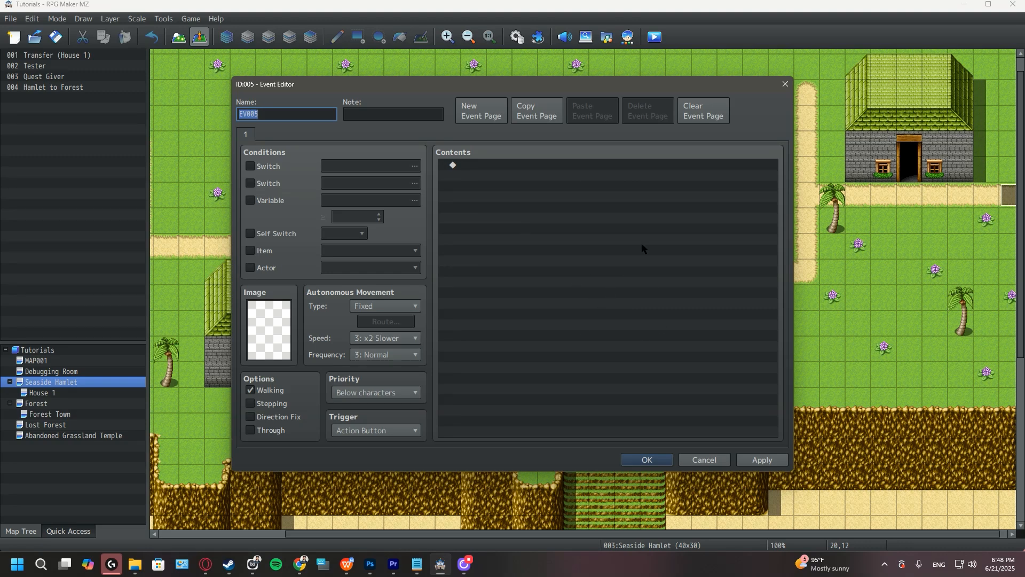
pyautogui.click(784, 85)
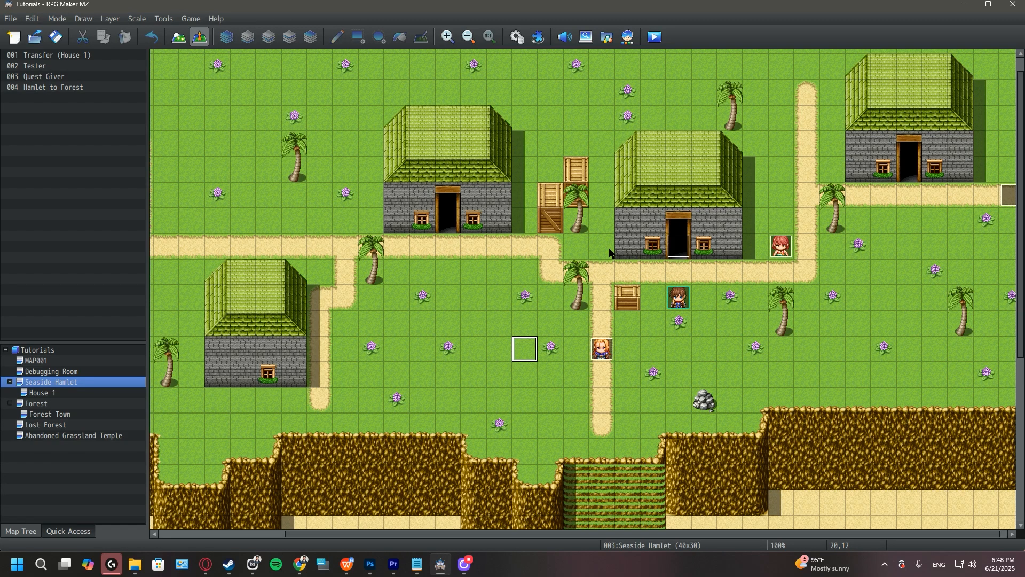
pyautogui.doubleClick(677, 164)
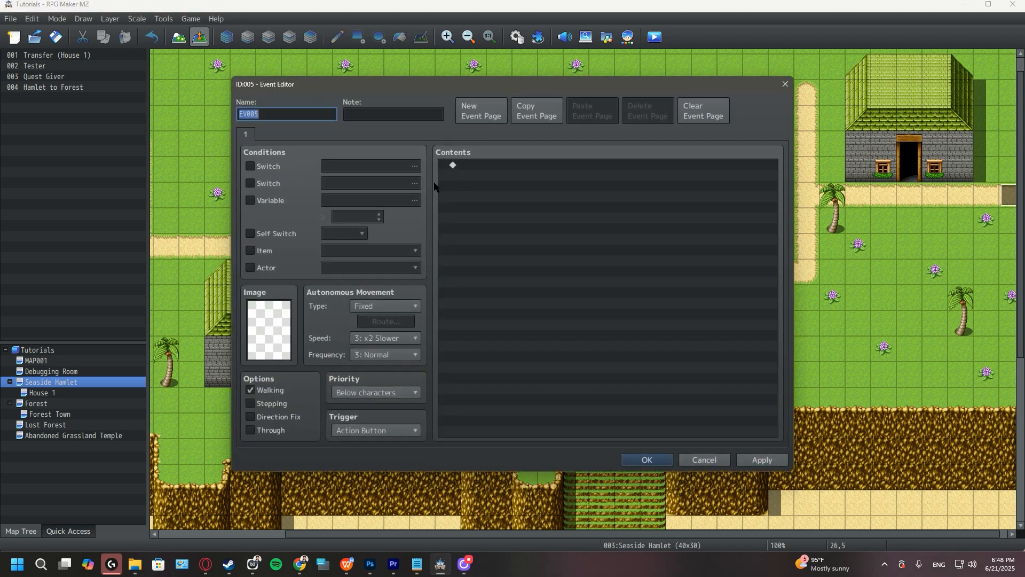
pyautogui.write('Test Cutscene')
# - Build a Set Movement Route for the Player with four Move Down, four Move Up and four Turn Up commands
pyautogui.doubleClick(526, 161)
pyautogui.click(491, 137)
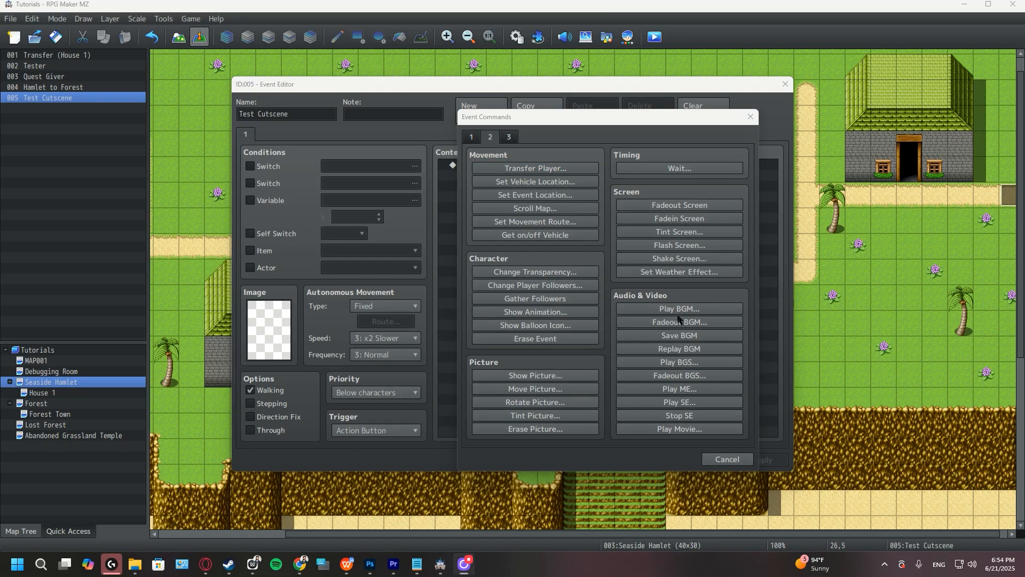
pyautogui.click(570, 224)
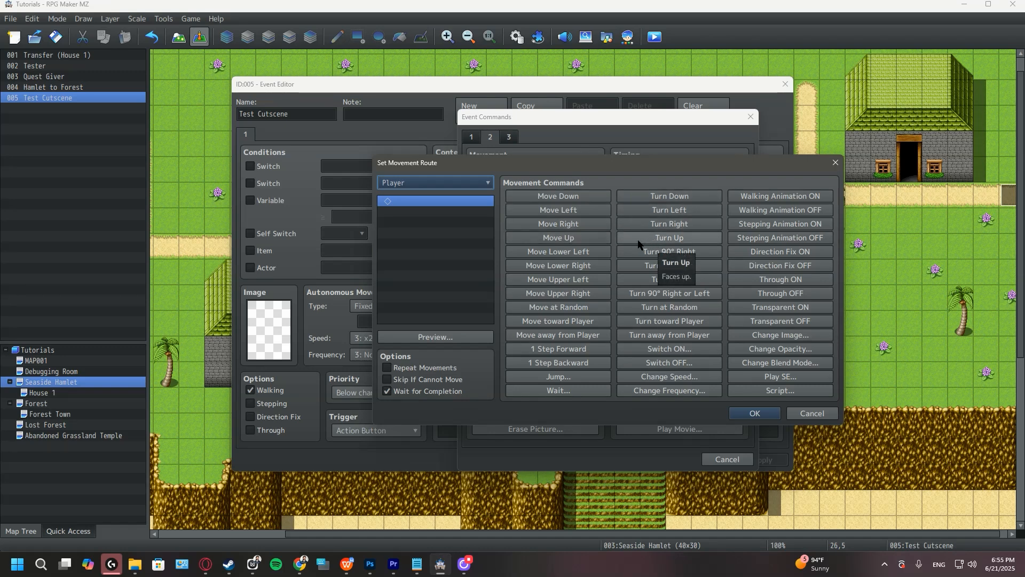
pyautogui.click(484, 183)
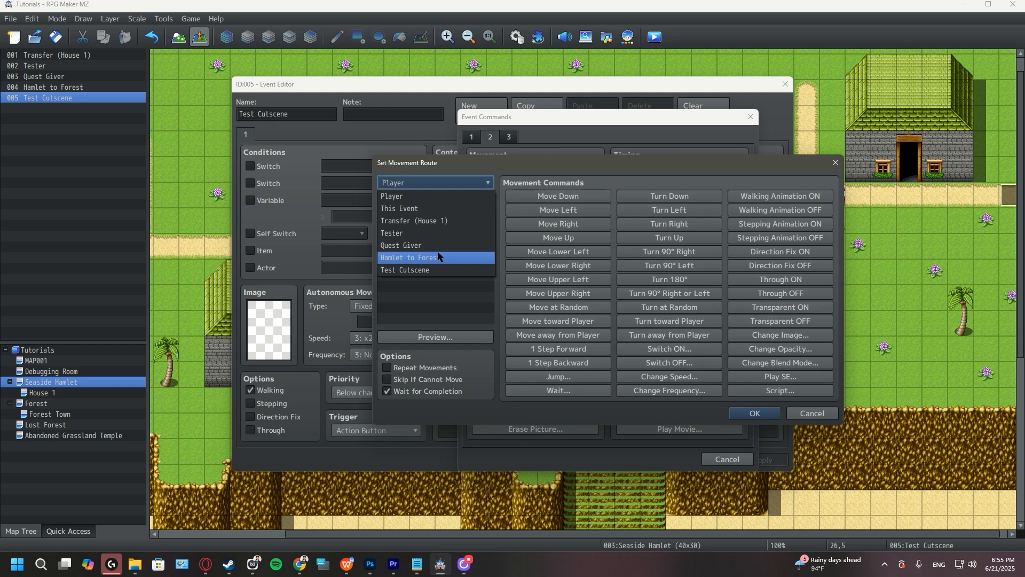
pyautogui.click(436, 196)
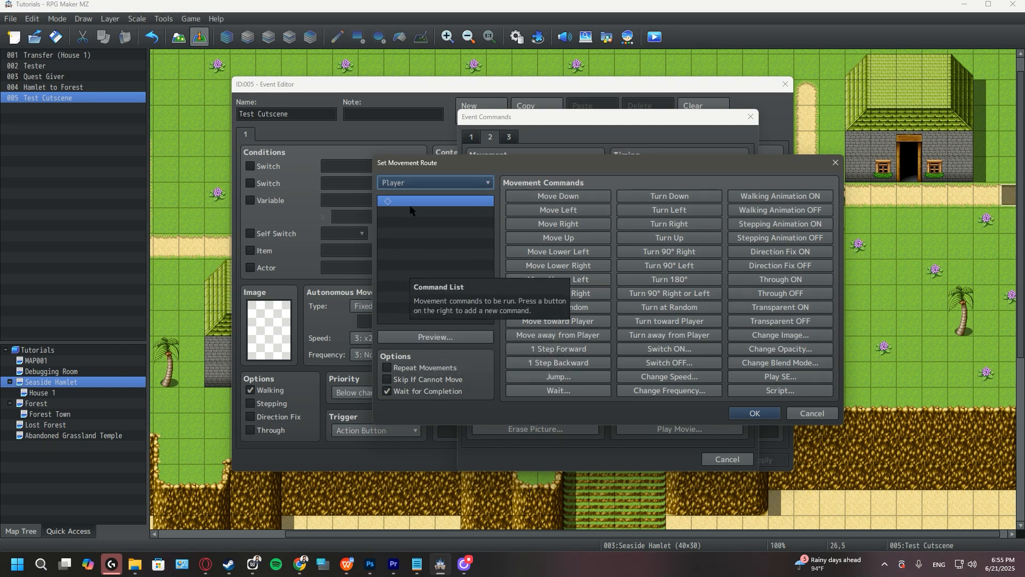
pyautogui.click(569, 195)
pyautogui.click(570, 195)
pyautogui.click(570, 195)
pyautogui.click(570, 195)
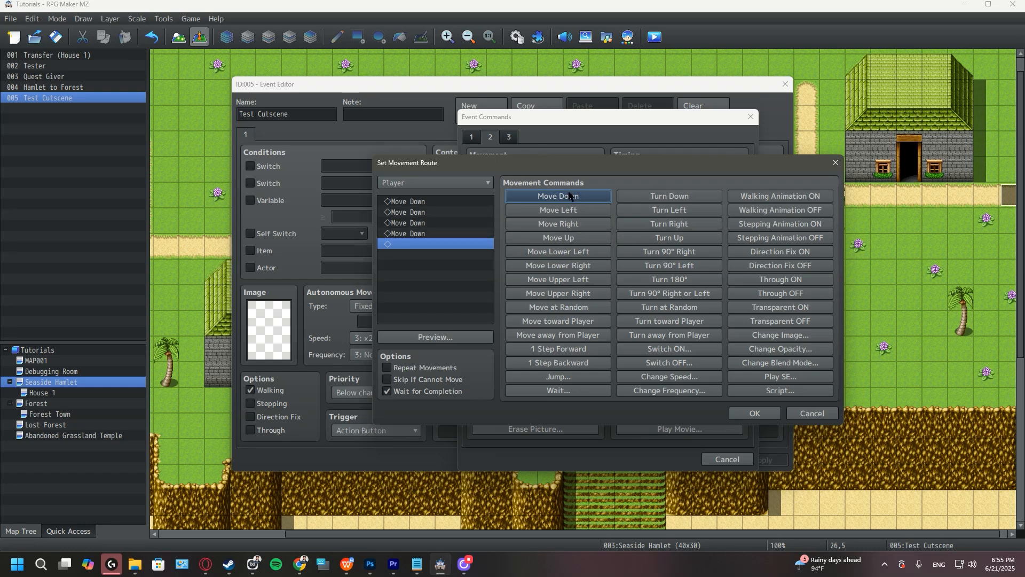
pyautogui.click(559, 238)
pyautogui.click(559, 239)
pyautogui.click(558, 238)
pyautogui.click(559, 239)
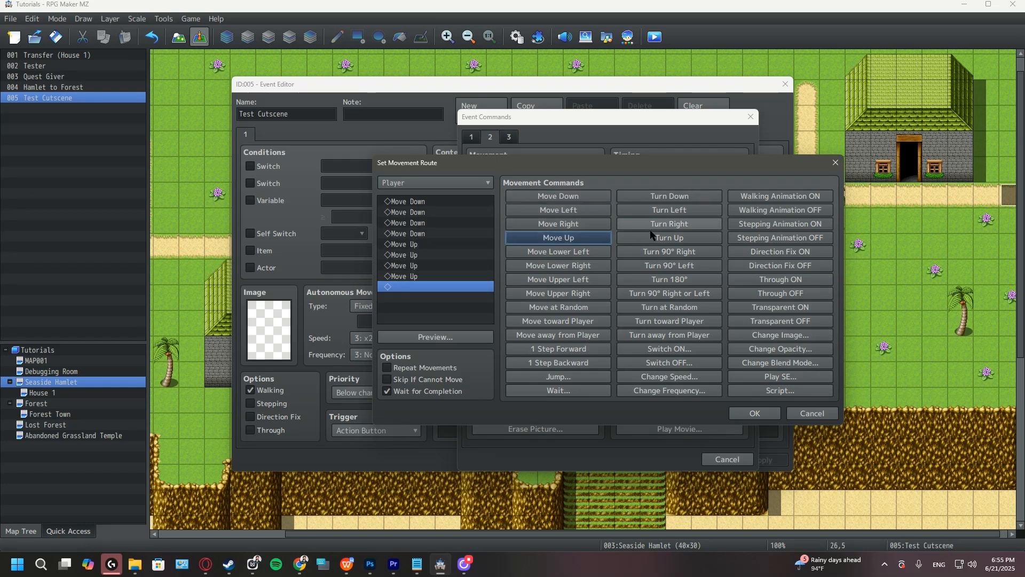
pyautogui.click(652, 237)
pyautogui.click(651, 236)
pyautogui.click(652, 236)
pyautogui.click(652, 236)
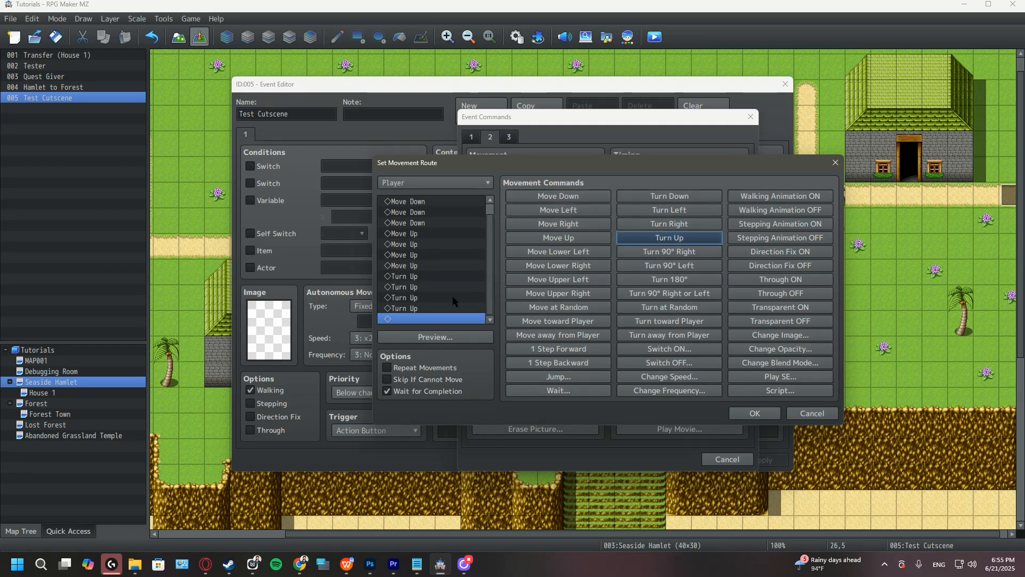
# - Delete all commands from the Player's movement route
pyautogui.scroll(1, 450, 296)
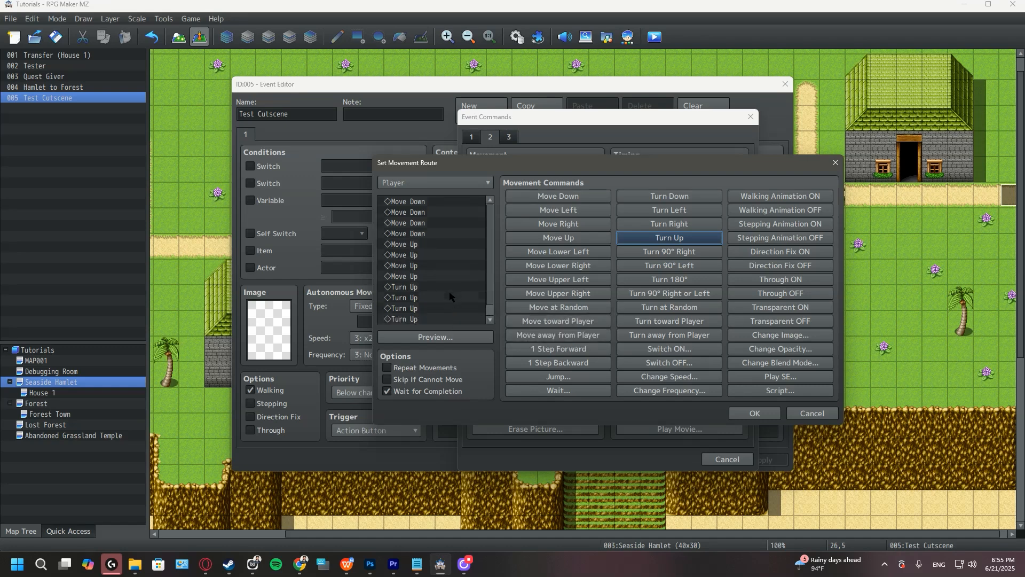
pyautogui.click(439, 202)
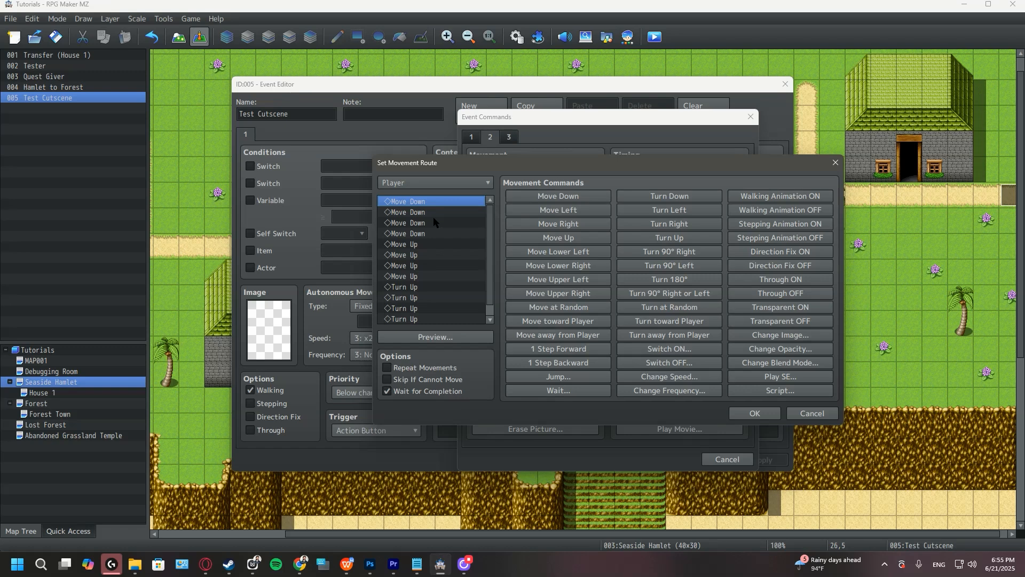
pyautogui.press('Delete')
pyautogui.press('Delete')
pyautogui.press('Delete')
pyautogui.press('Delete')
pyautogui.press('Delete')
pyautogui.press('Delete')
pyautogui.press('Delete')
pyautogui.press('Delete')
pyautogui.press('Delete')
pyautogui.press('Delete')
pyautogui.press('Delete')
pyautogui.press('Delete')
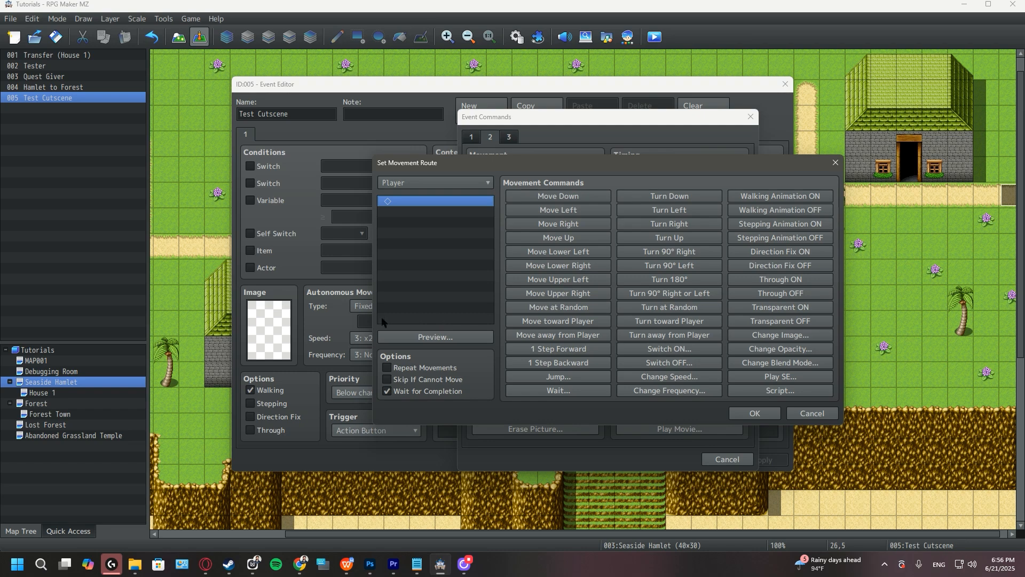
# - Preview the Player's movement route on the map, check the route options, and leave the event without adding the route
pyautogui.click(463, 332)
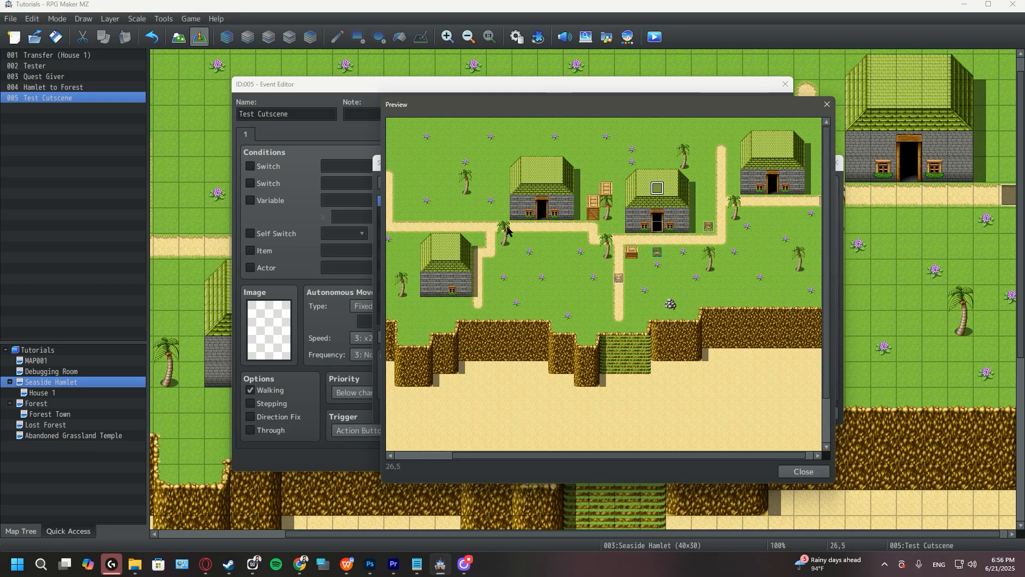
pyautogui.click(827, 105)
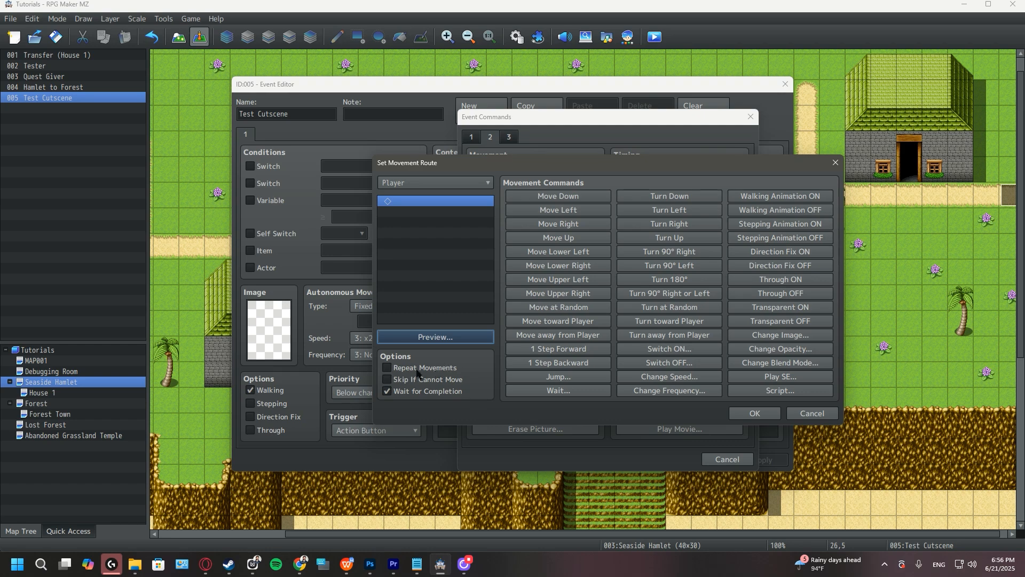
pyautogui.moveTo(412, 373)
pyautogui.moveTo(448, 381)
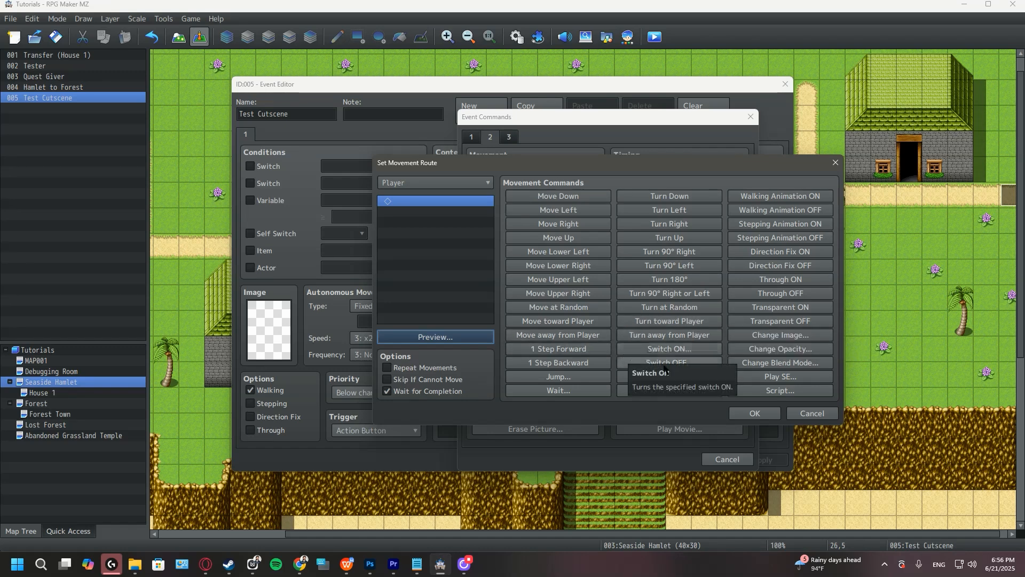
pyautogui.click(812, 413)
pyautogui.click(731, 459)
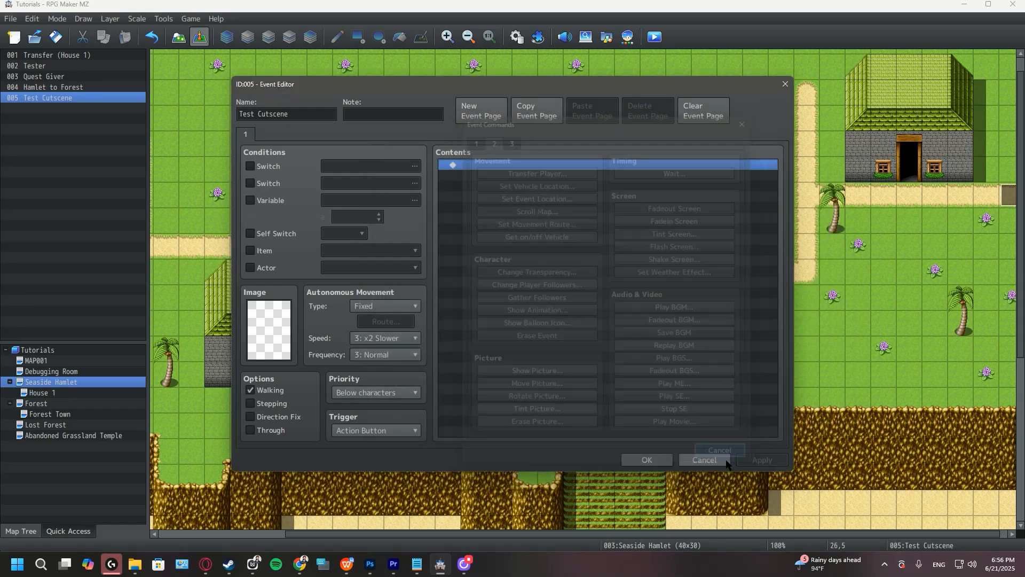
pyautogui.click(786, 85)
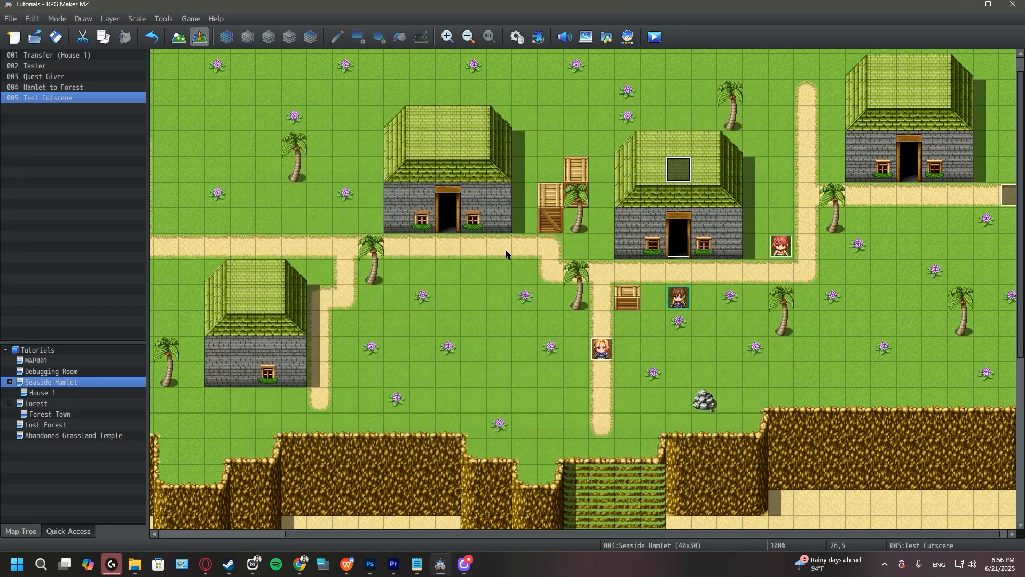
# - Create an event named "NPC 3" on the path below the upper-left house, using the dark-haired character in red from People3 facing left
pyautogui.doubleClick(479, 245)
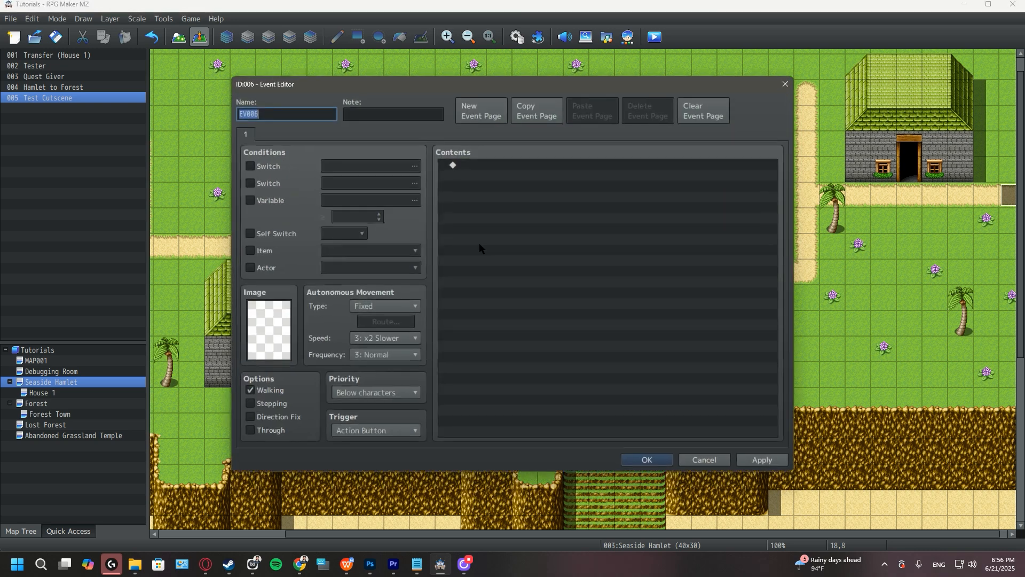
pyautogui.write('NPC 3')
pyautogui.click(270, 320)
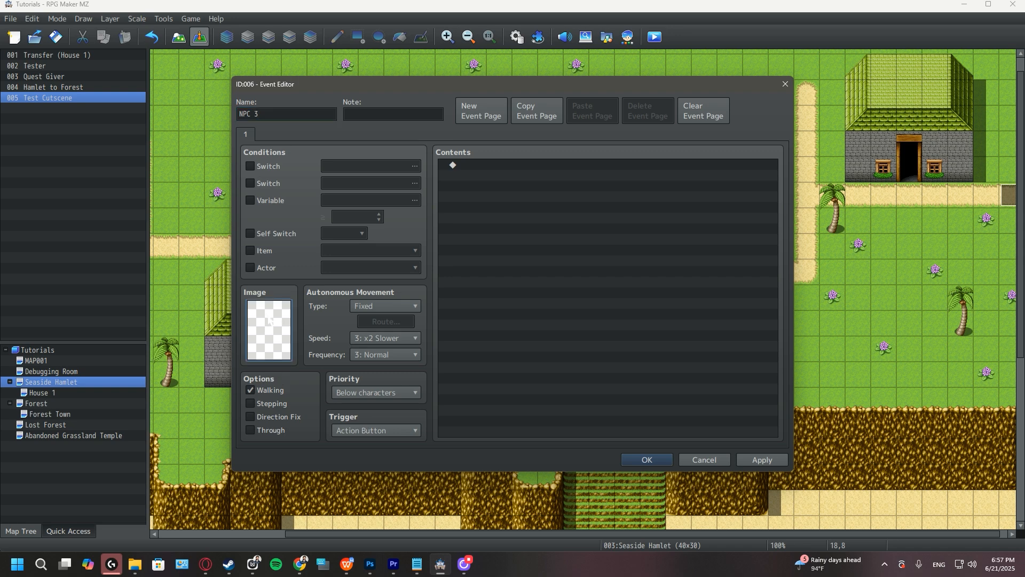
pyautogui.doubleClick(269, 319)
pyautogui.click(345, 299)
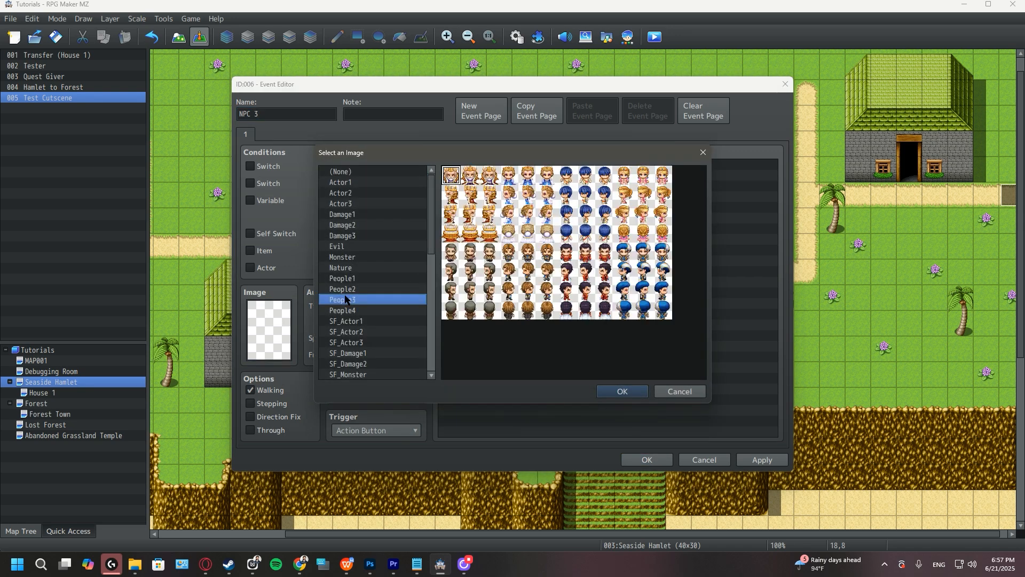
pyautogui.click(586, 290)
pyautogui.click(622, 391)
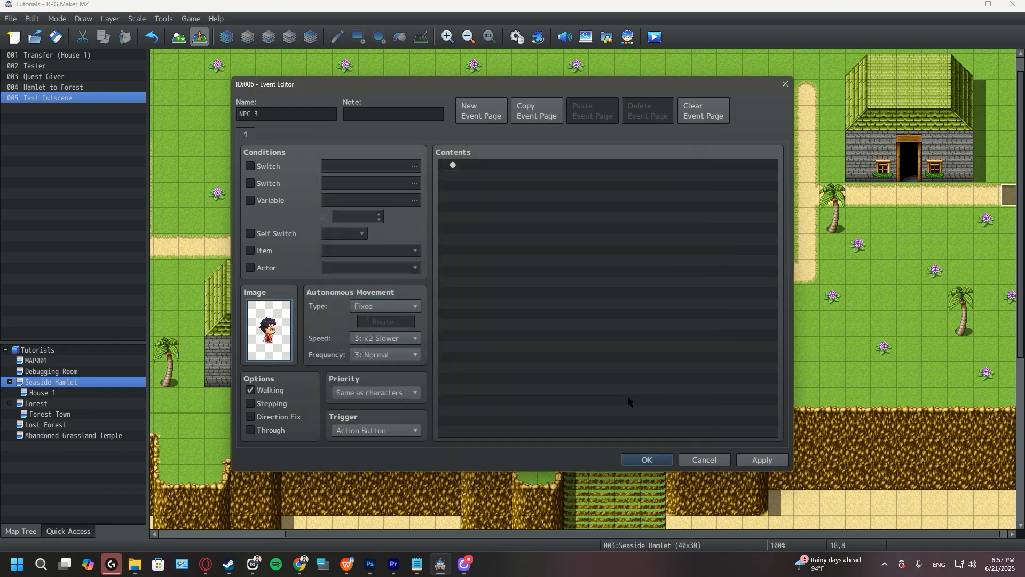
pyautogui.click(776, 462)
pyautogui.click(648, 460)
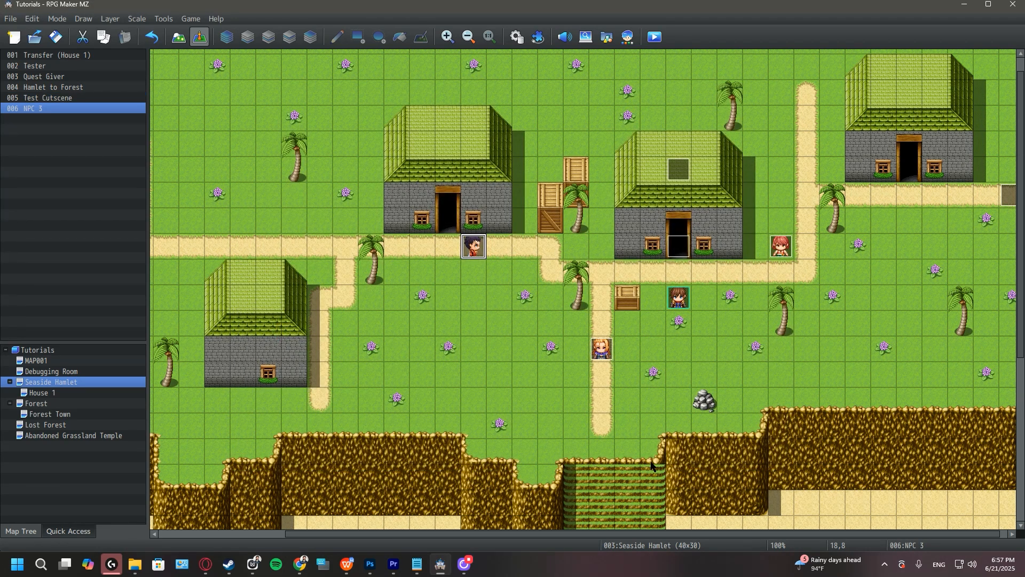
# - Examine which characters a movement route can target in the Test Cutscene event, leaving the event unchanged
pyautogui.doubleClick(679, 170)
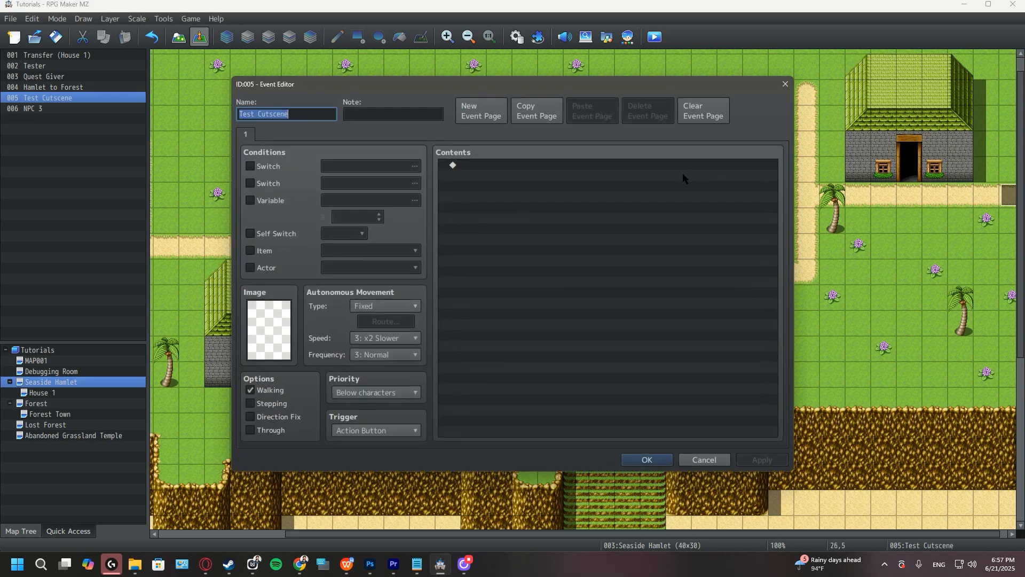
pyautogui.moveTo(608, 89); pyautogui.dragTo(759, 107)
pyautogui.doubleClick(699, 180)
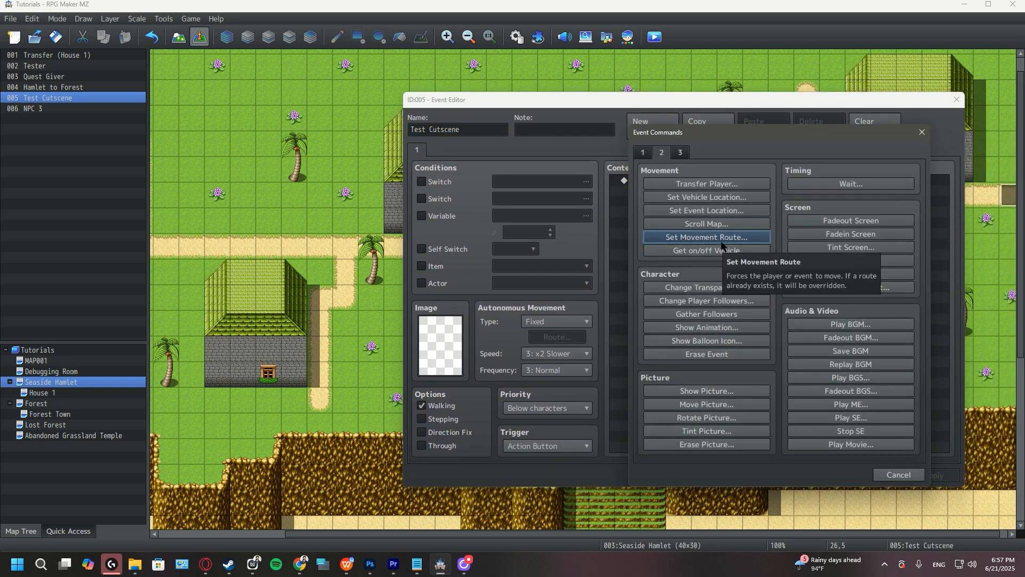
pyautogui.click(721, 244)
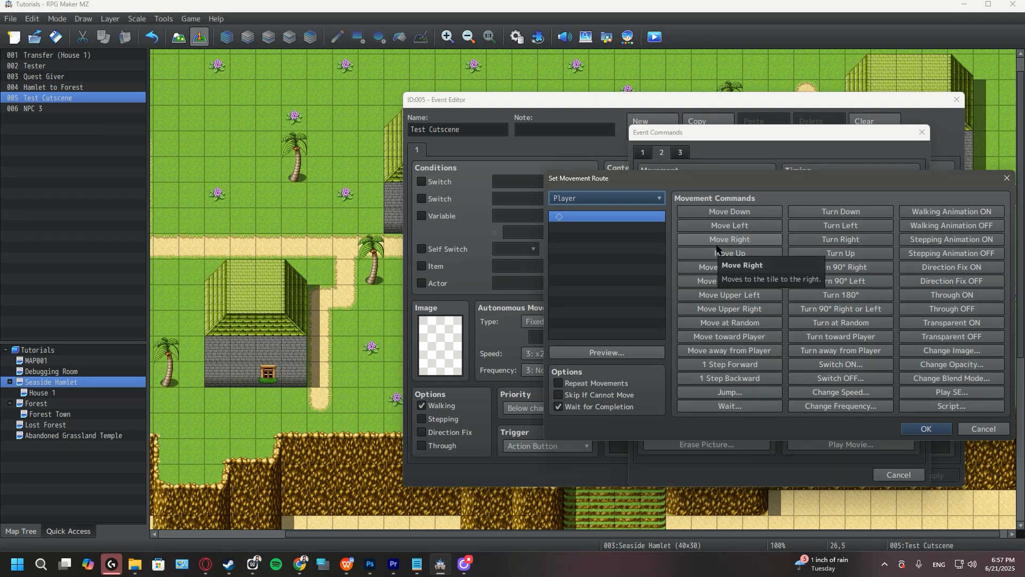
pyautogui.click(662, 200)
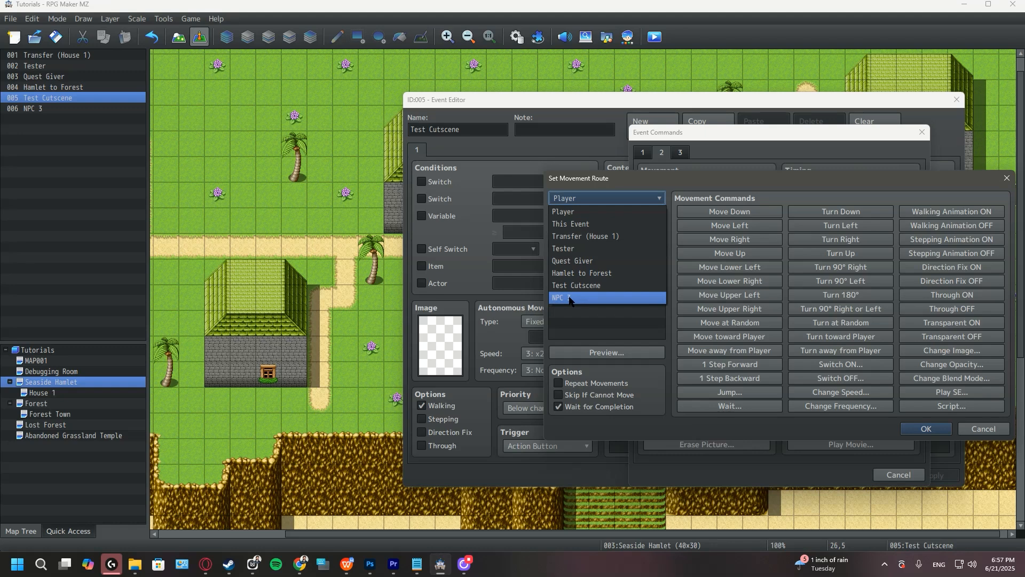
pyautogui.click(584, 212)
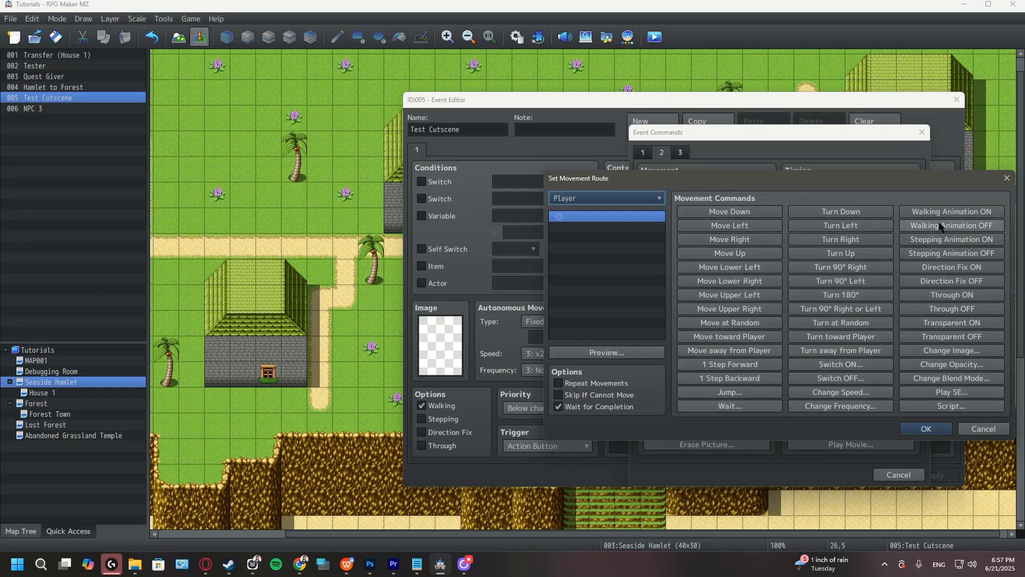
pyautogui.click(1007, 179)
pyautogui.click(922, 132)
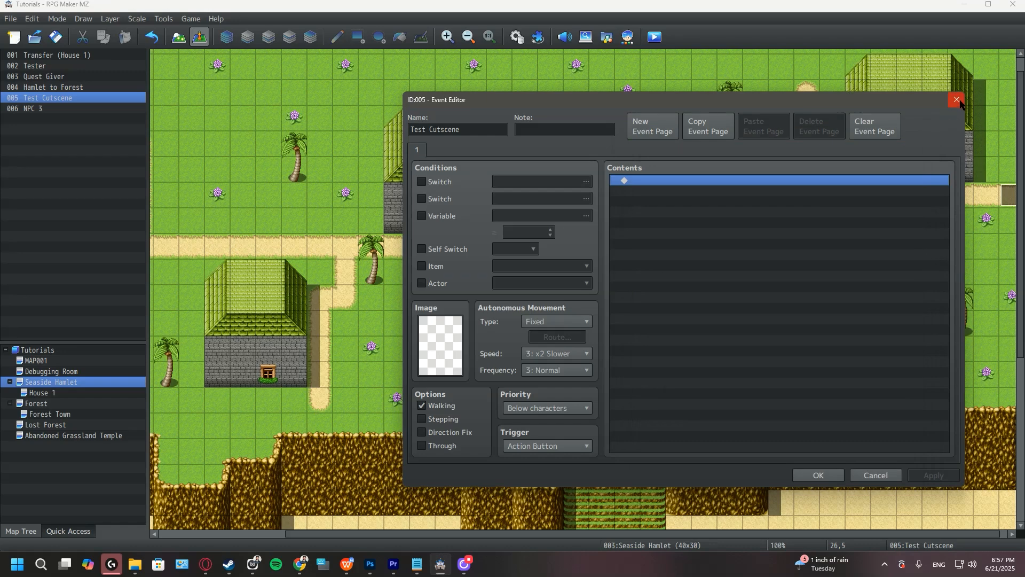
pyautogui.click(957, 100)
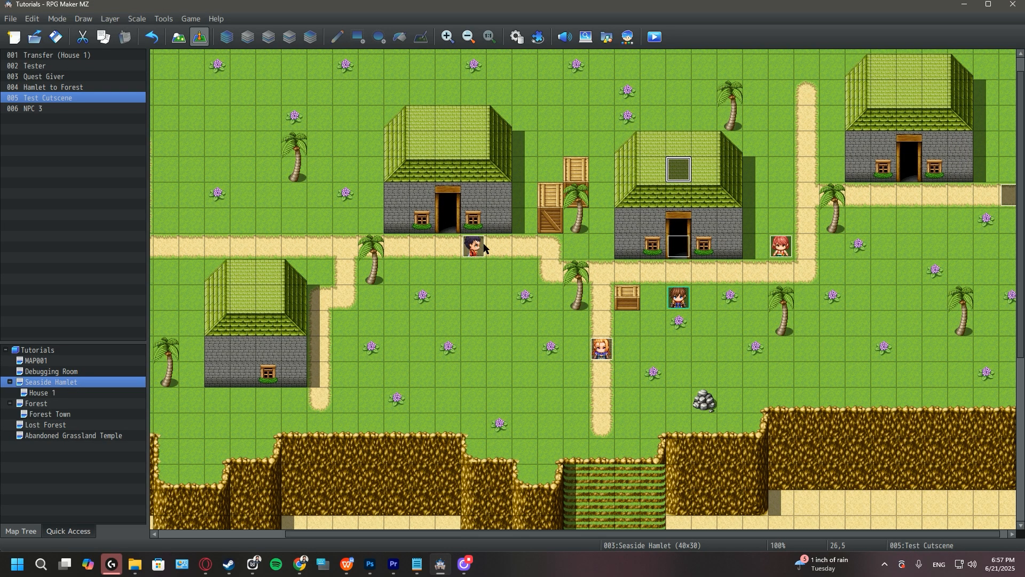
# - Trace the planned walking route tile by tile from beside the upper-left house down to the path near NPC 3
pyautogui.click(534, 169)
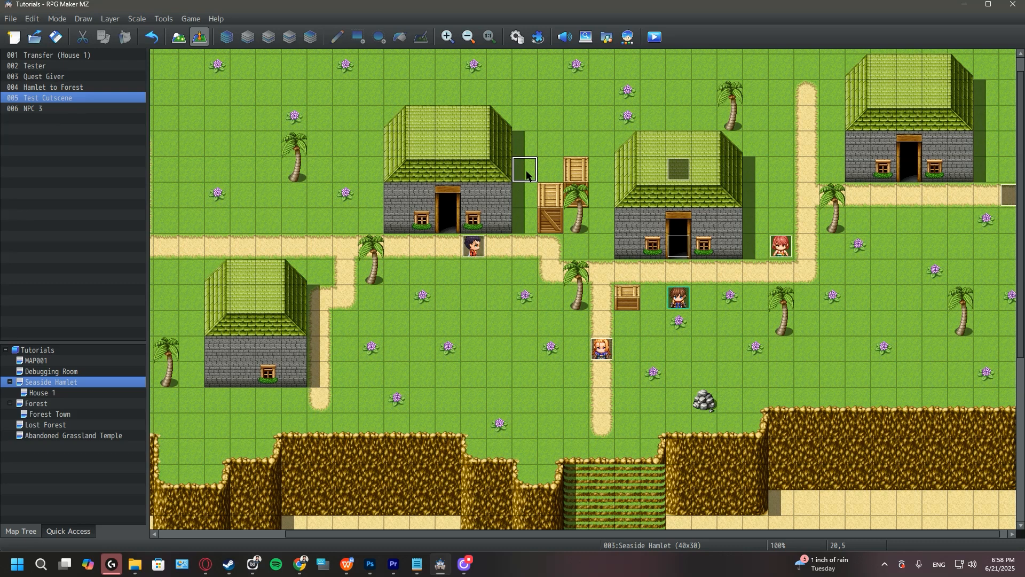
pyautogui.click(525, 196)
pyautogui.click(525, 221)
pyautogui.click(525, 246)
pyautogui.click(510, 251)
pyautogui.click(531, 168)
pyautogui.click(527, 184)
pyautogui.click(525, 246)
pyautogui.click(530, 143)
pyautogui.click(522, 167)
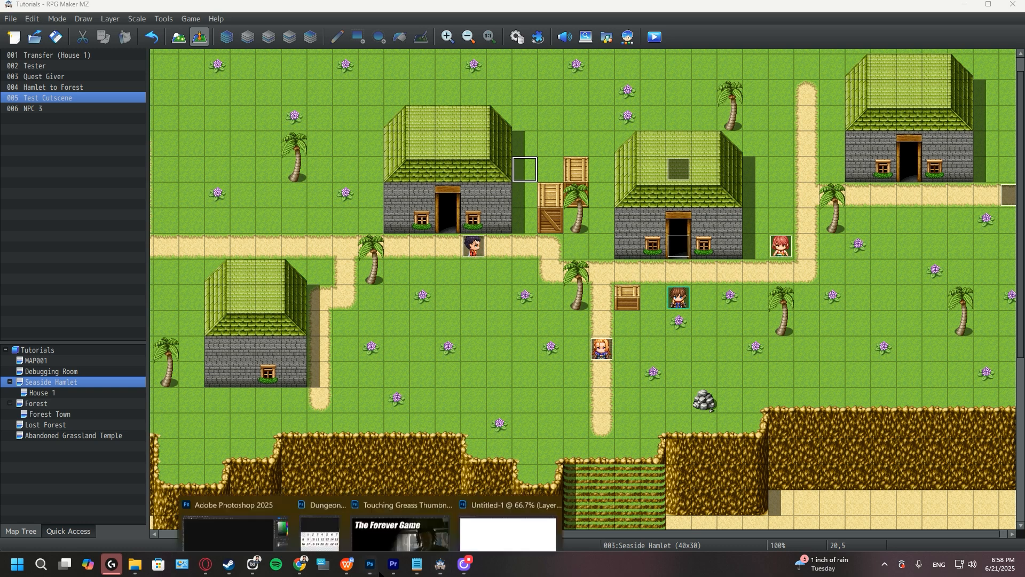
# - Switch to the Untitled-1 document in Photoshop and handwrite a down arrow, "3," and a curved left-pointing arrow on a new layer
pyautogui.click(487, 532)
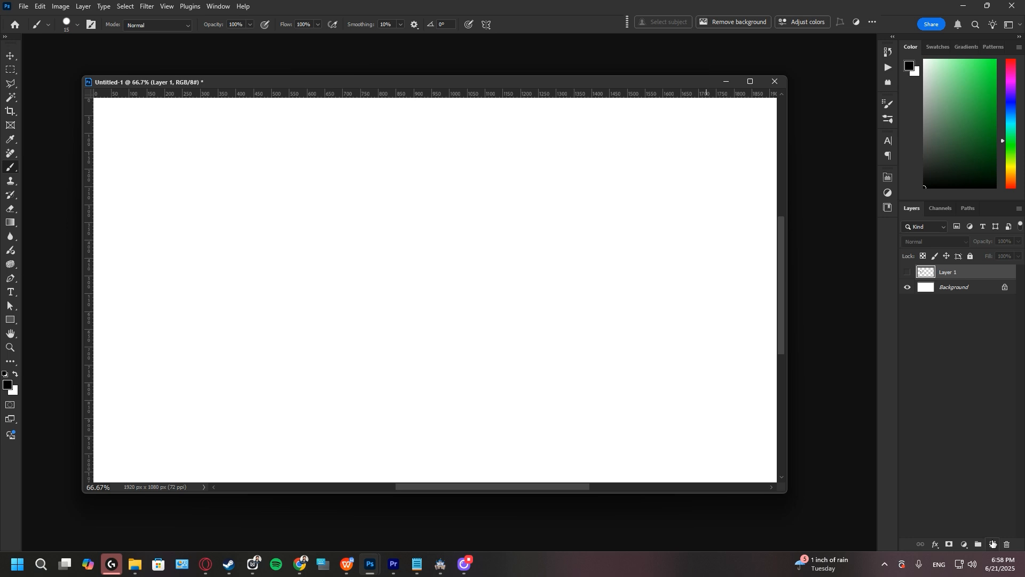
pyautogui.click(993, 544)
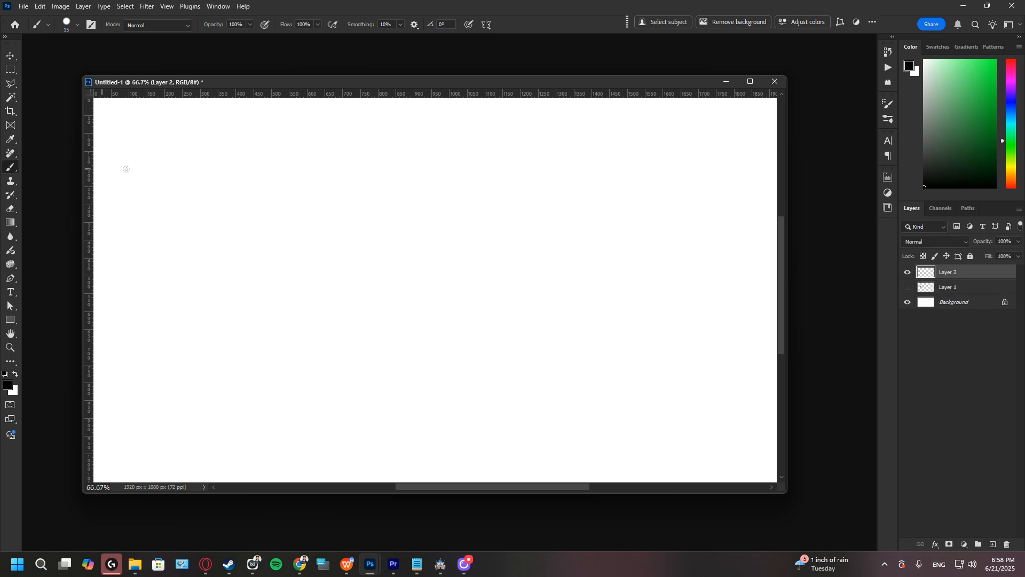
pyautogui.click(232, 215)
pyautogui.moveTo(231, 221)
pyautogui.mouseDown()
pyautogui.moveTo(232, 276)
pyautogui.moveTo(219, 260)
pyautogui.moveTo(235, 279)
pyautogui.moveTo(247, 259)
pyautogui.mouseUp()
pyautogui.moveTo(277, 218)
pyautogui.mouseDown()
pyautogui.moveTo(308, 261)
pyautogui.moveTo(277, 271)
pyautogui.moveTo(321, 291)
pyautogui.mouseUp()
pyautogui.moveTo(356, 220)
pyautogui.mouseDown()
pyautogui.moveTo(379, 238)
pyautogui.moveTo(335, 247)
pyautogui.moveTo(349, 261)
pyautogui.mouseUp()
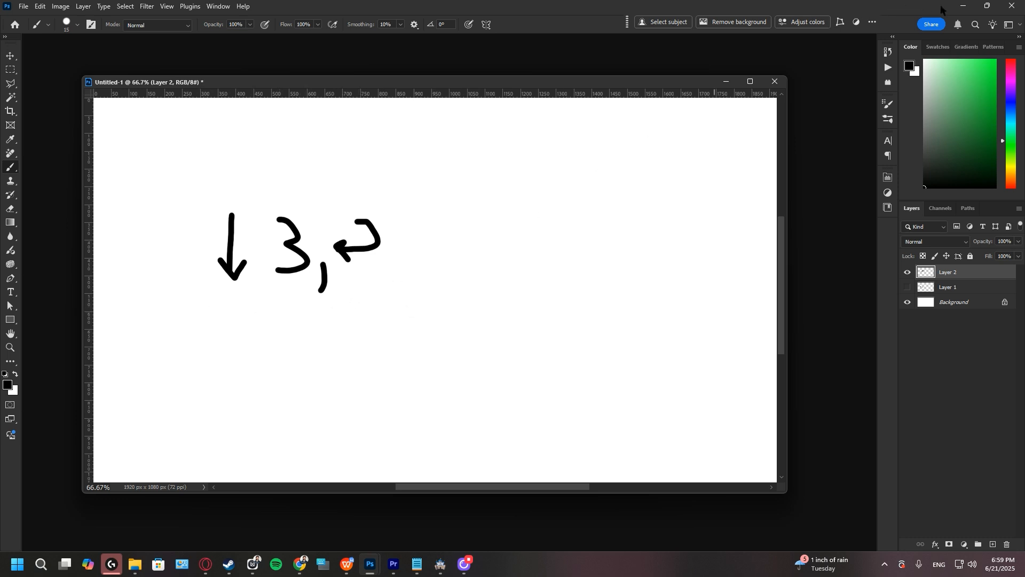
# - Switch back to RPG Maker MZ and make NPC 3 turn ON switch 0005, naming that switch "Test Cut S 01"
pyautogui.click(963, 7)
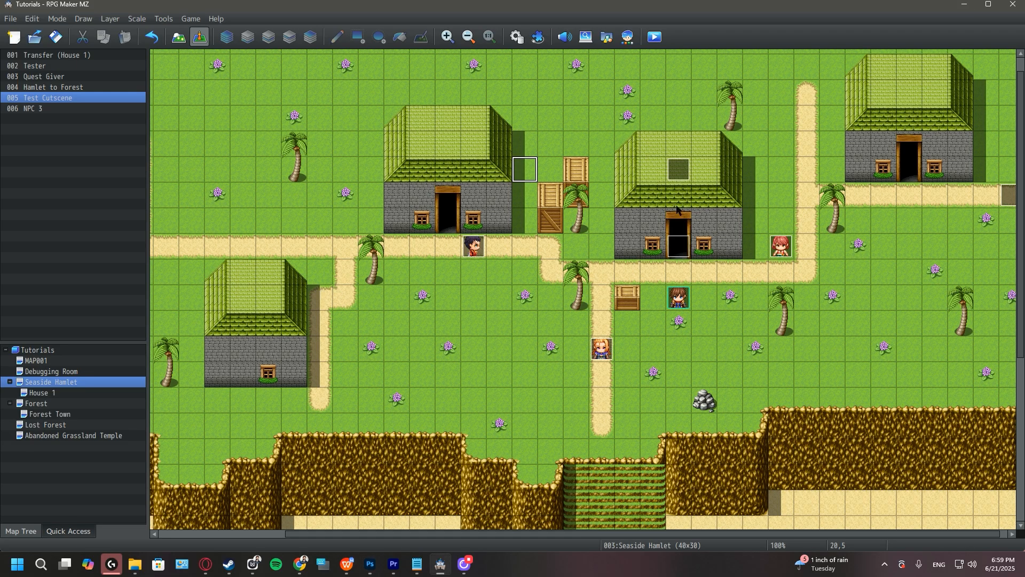
pyautogui.click(681, 172)
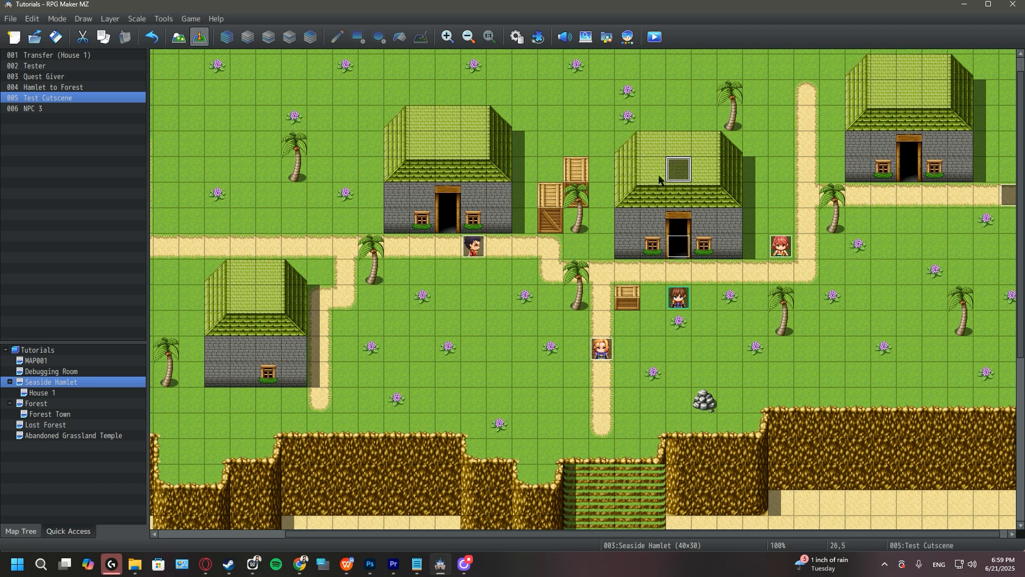
pyautogui.doubleClick(477, 249)
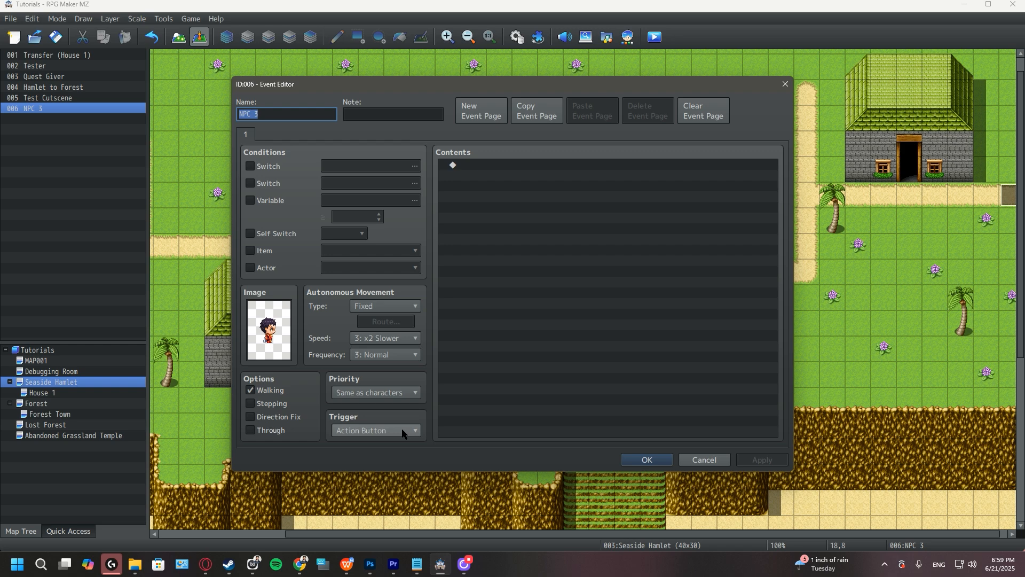
pyautogui.doubleClick(475, 180)
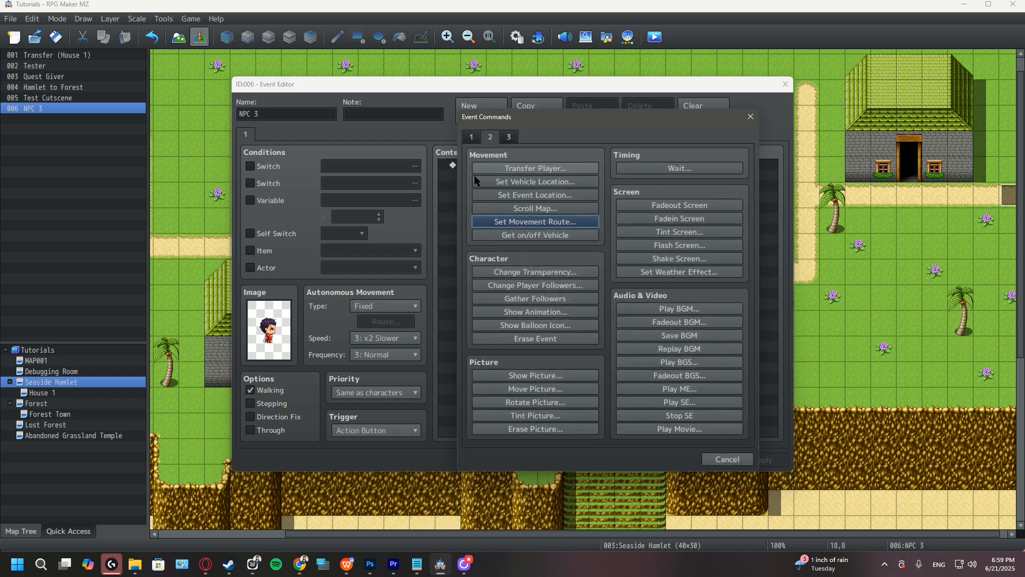
pyautogui.click(470, 137)
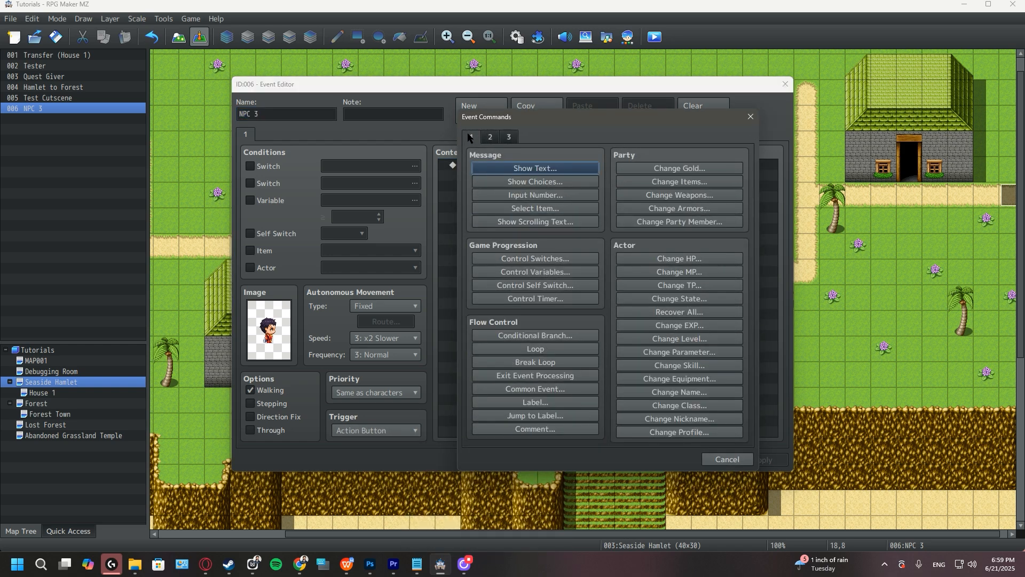
pyautogui.click(553, 258)
pyautogui.click(614, 274)
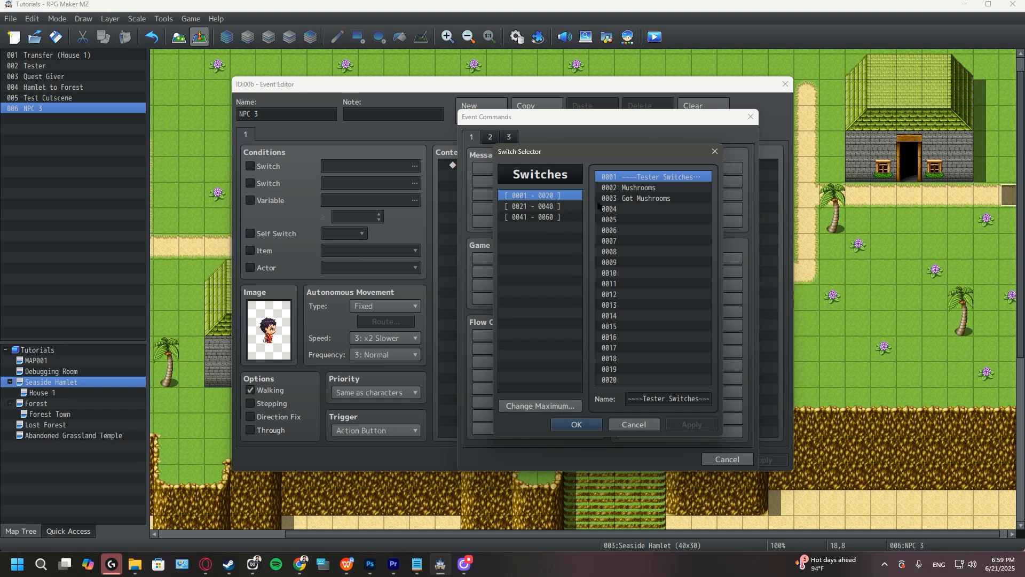
pyautogui.click(636, 219)
pyautogui.click(667, 398)
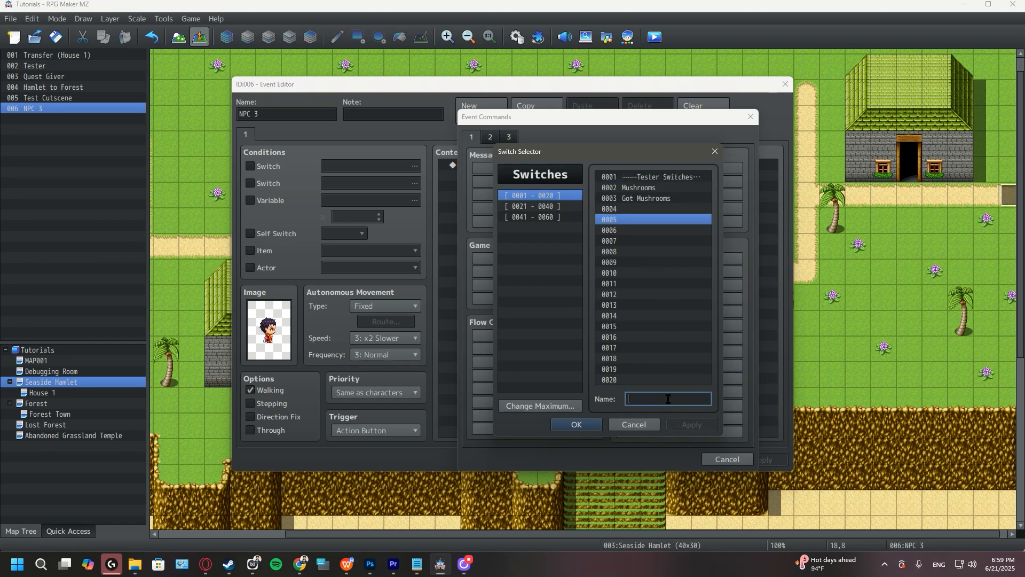
pyautogui.write('T')
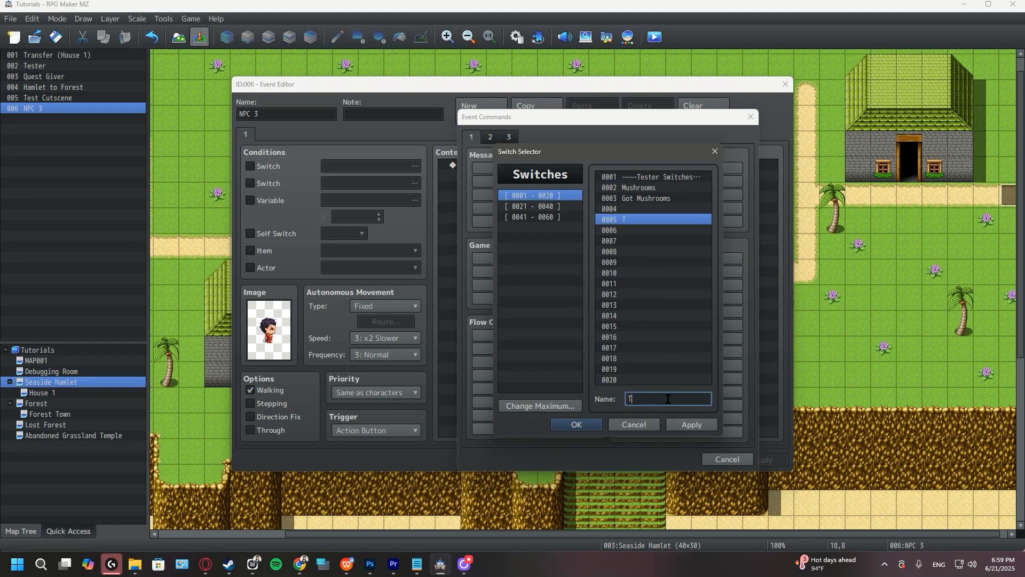
pyautogui.write('est Cut S 01')
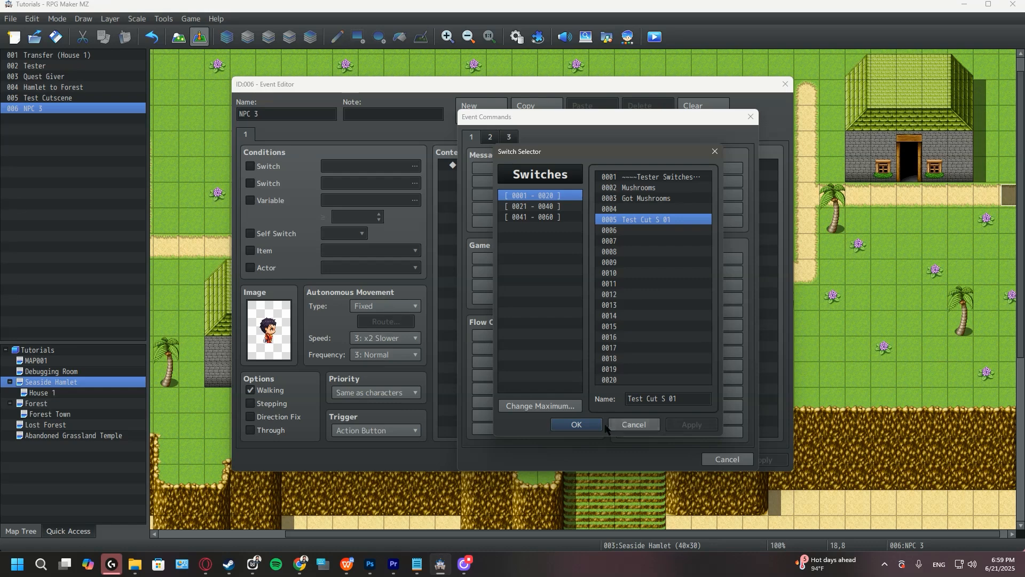
pyautogui.click(579, 425)
pyautogui.click(611, 341)
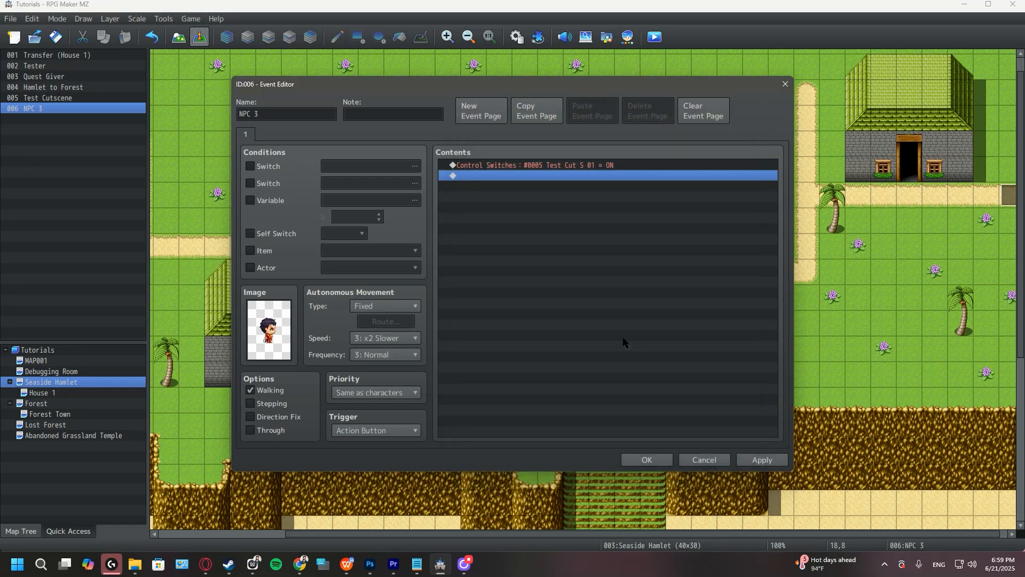
# - Add a command to NPC 3 that sets its Self Switch A to ON
pyautogui.doubleClick(564, 177)
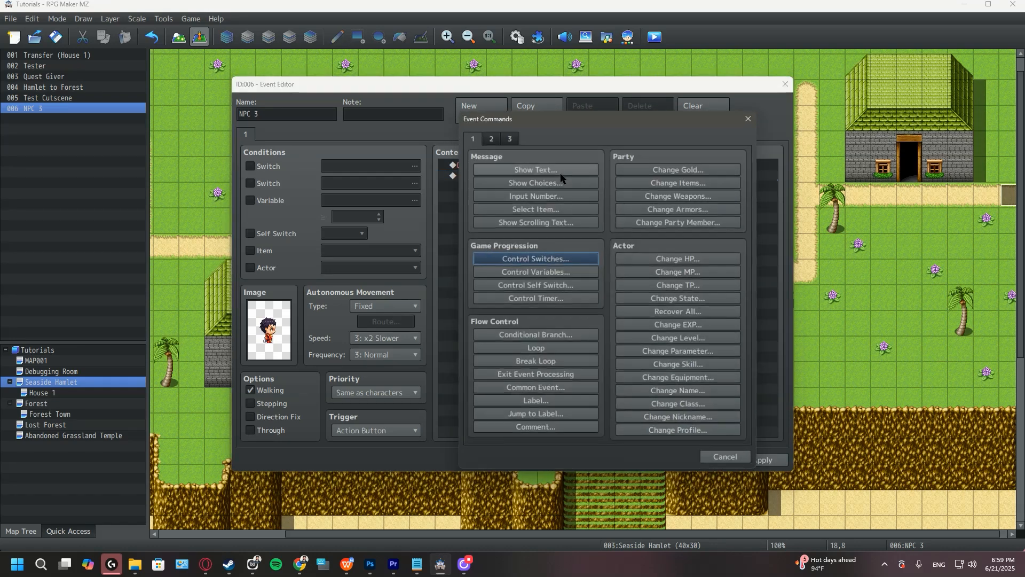
pyautogui.click(522, 288)
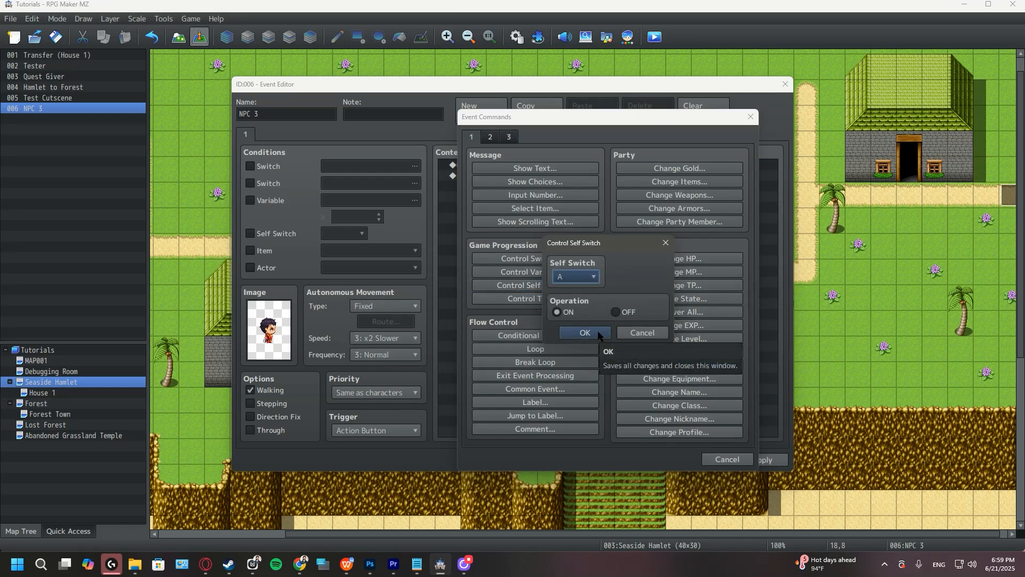
pyautogui.click(598, 334)
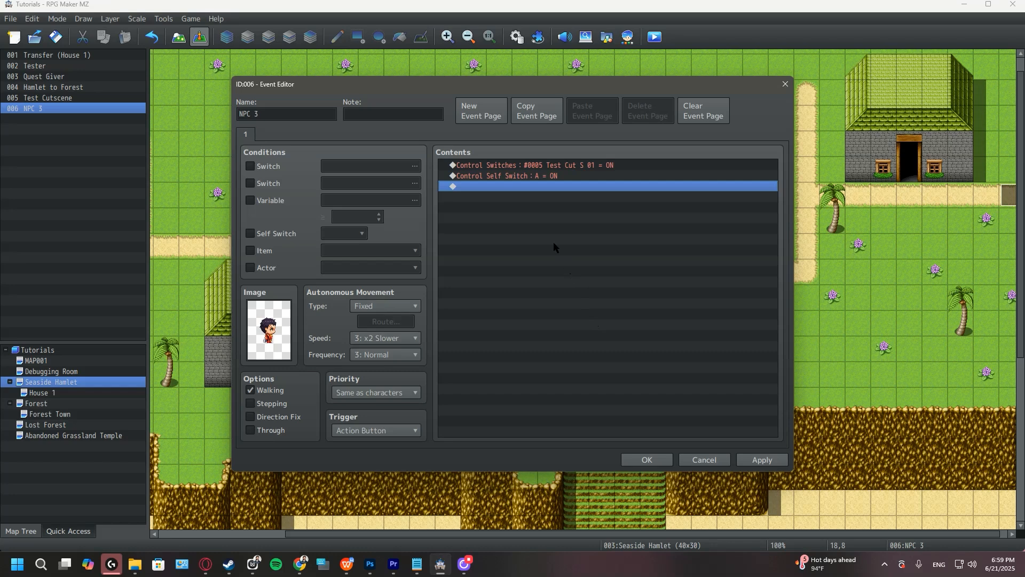
# - Duplicate NPC 3's event page as page 2, empty its contents, require Self Switch A, and save the event
pyautogui.click(534, 115)
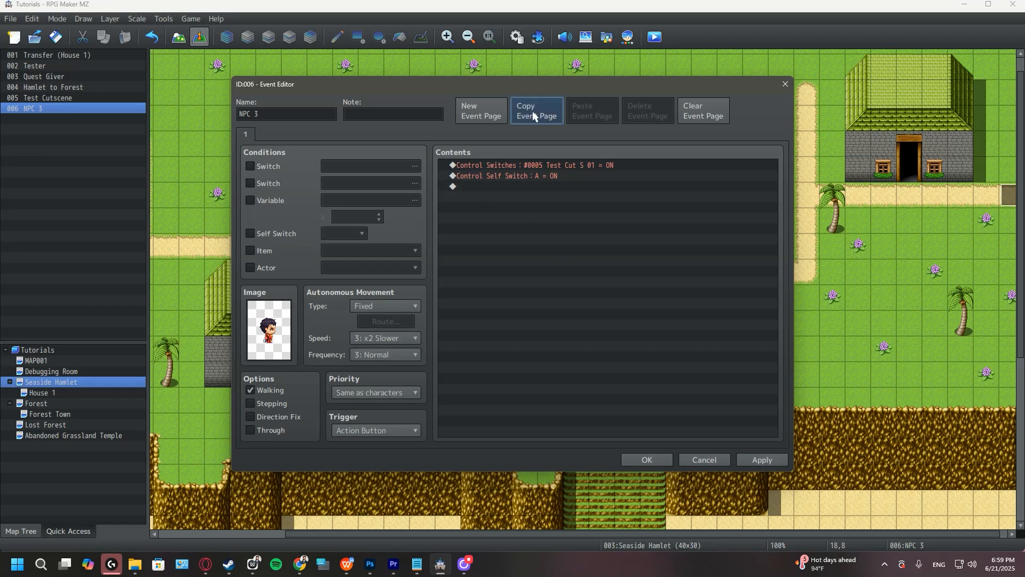
pyautogui.click(593, 115)
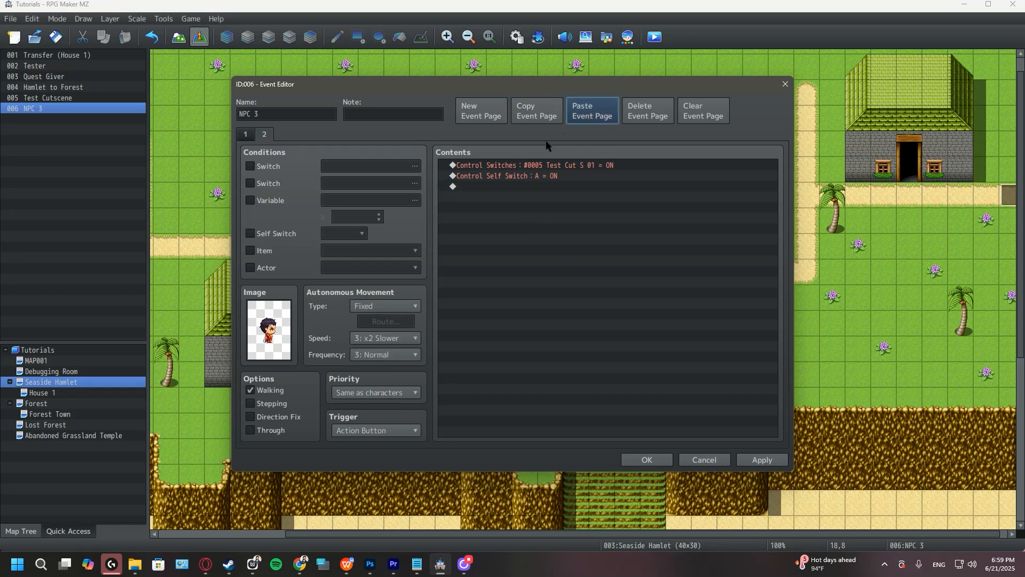
pyautogui.click(529, 167)
pyautogui.press('Delete')
pyautogui.press('Delete')
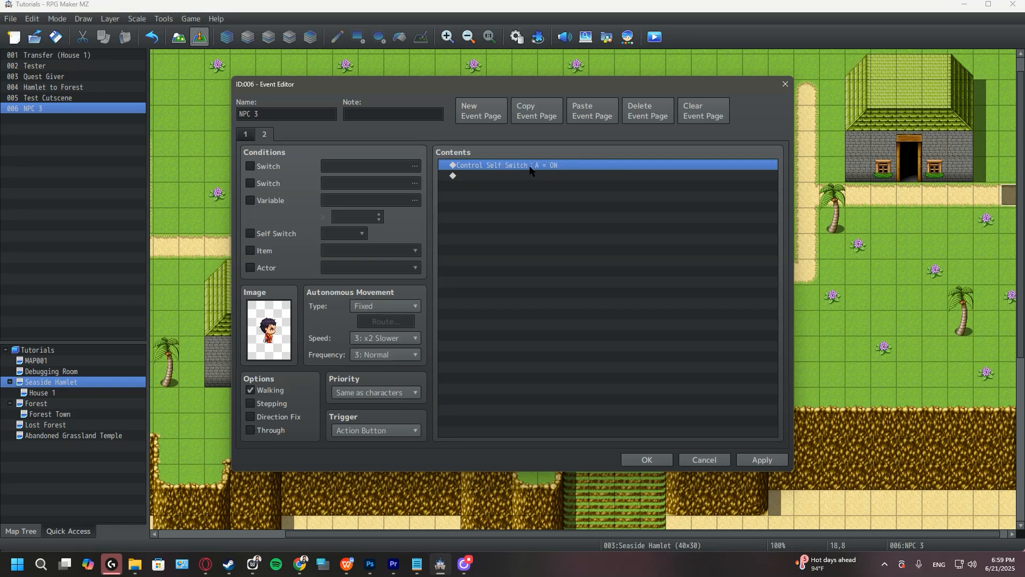
pyautogui.click(276, 233)
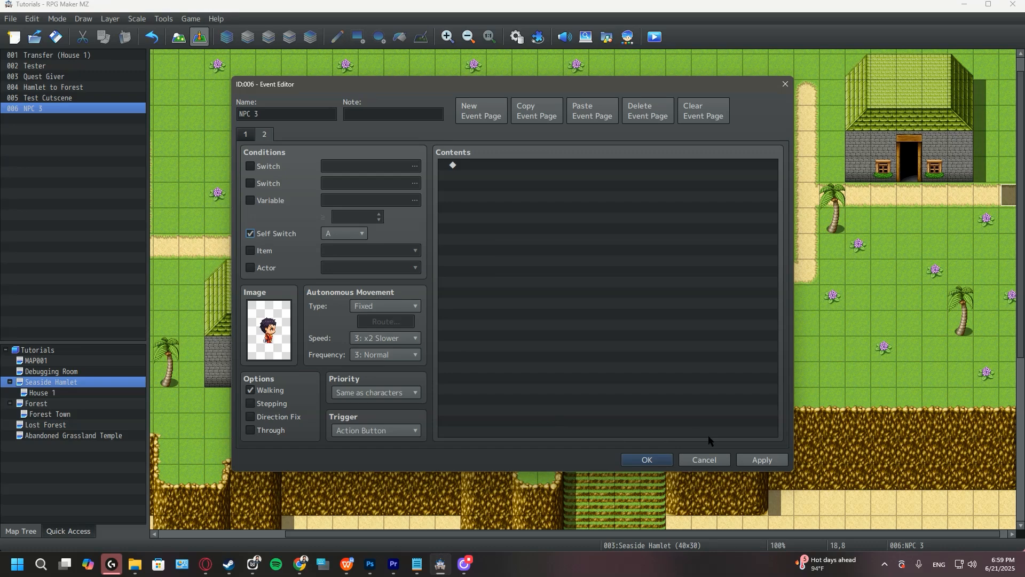
pyautogui.click(653, 461)
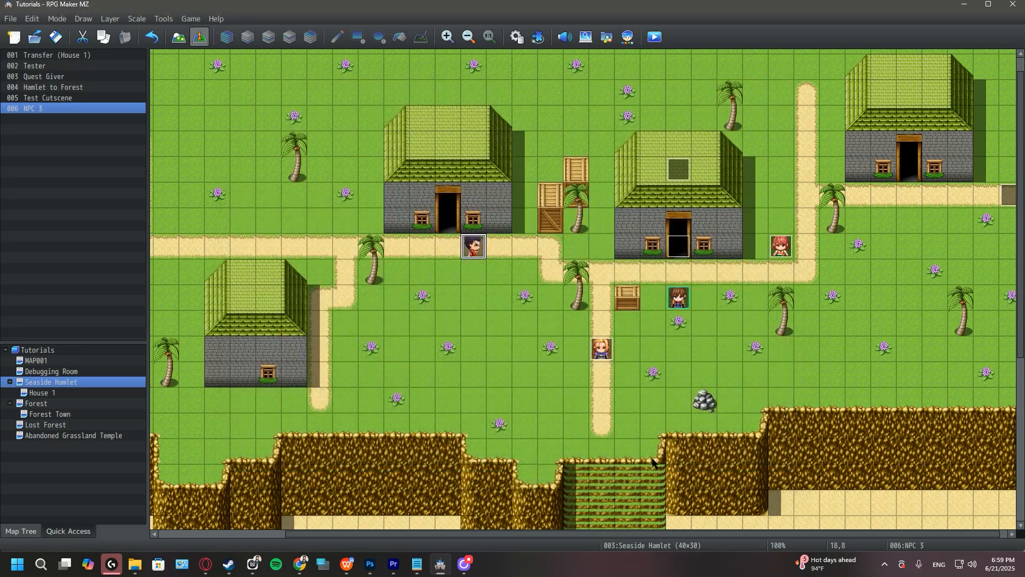
# - Make the Test Cutscene event require switch 0005 Test Cut S 01 and set its trigger to Autorun
pyautogui.doubleClick(679, 170)
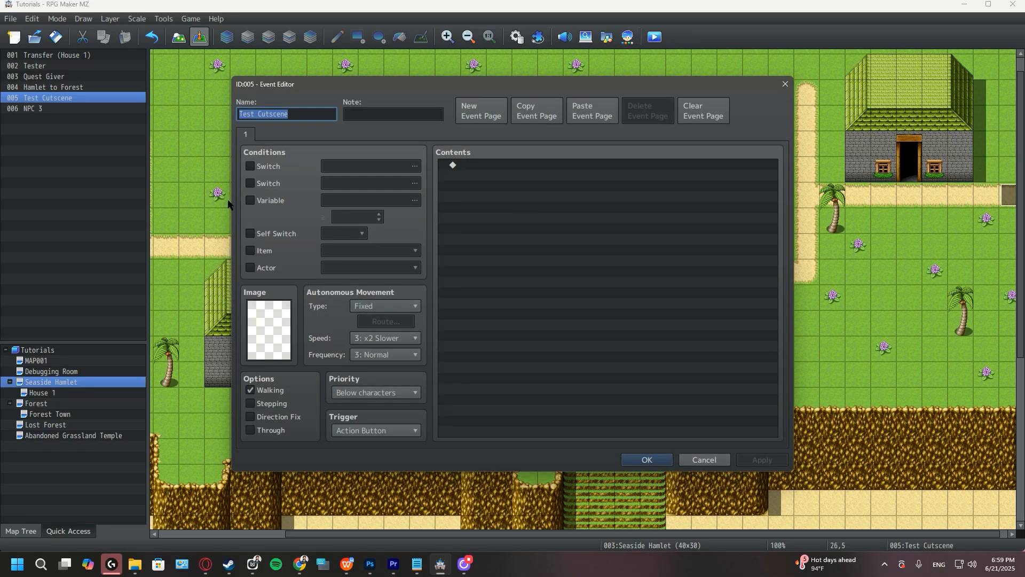
pyautogui.click(279, 167)
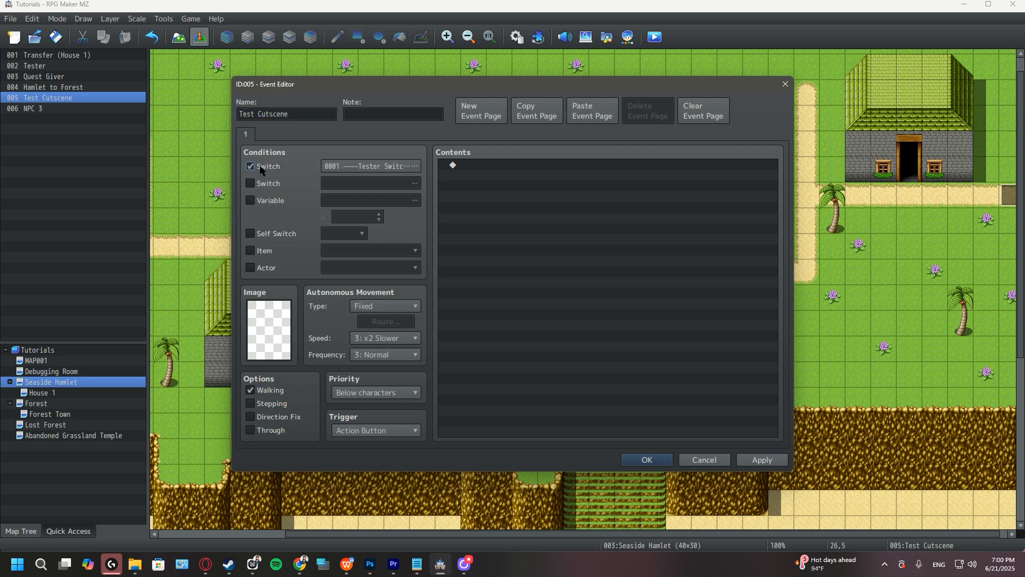
pyautogui.click(412, 166)
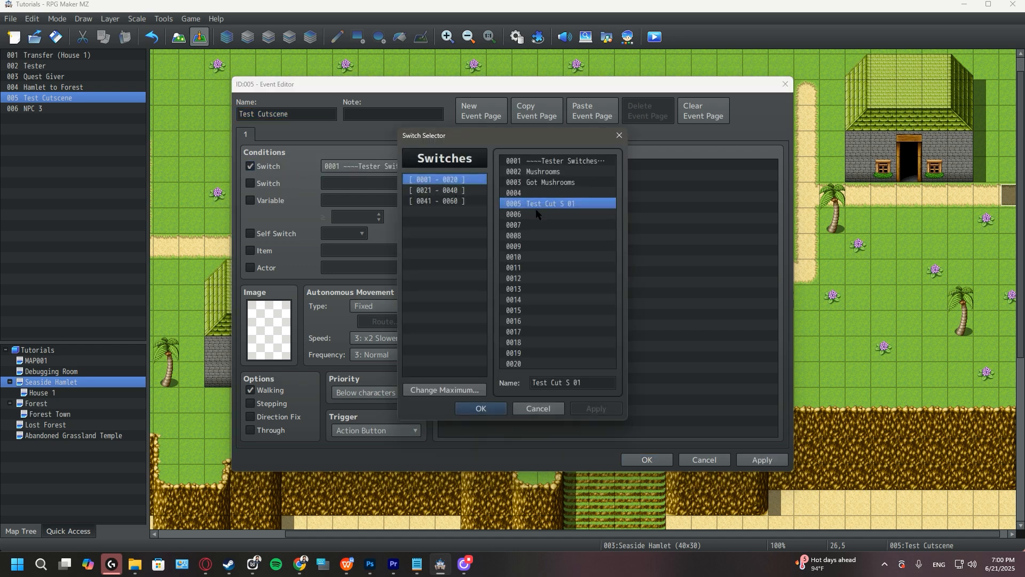
pyautogui.click(484, 410)
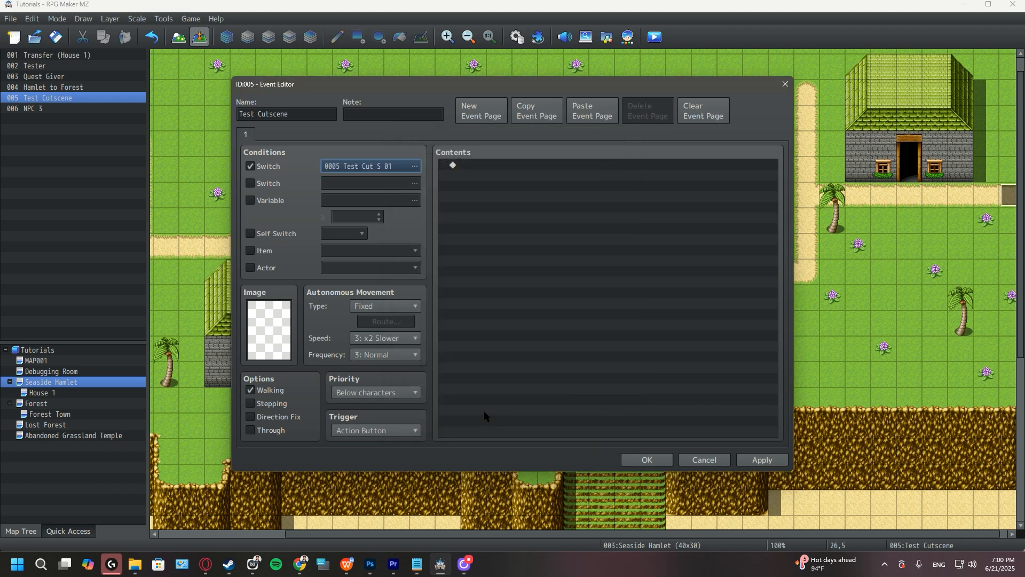
pyautogui.click(369, 431)
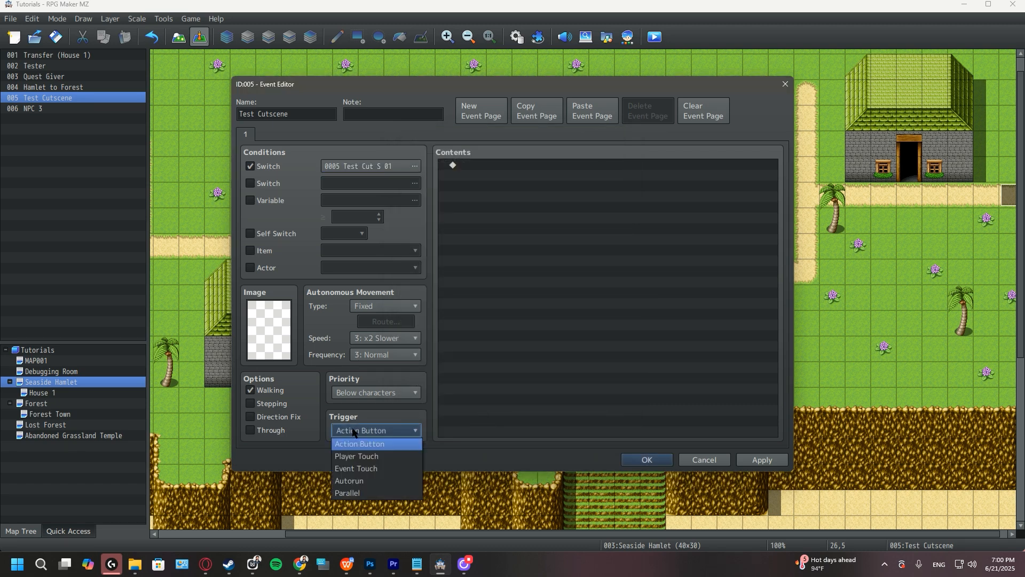
pyautogui.click(364, 482)
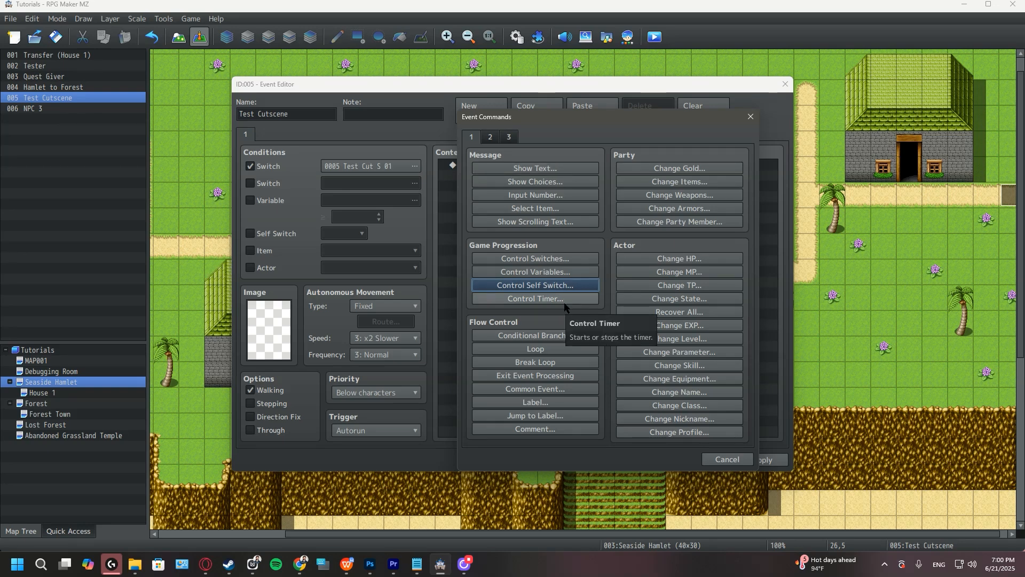
# - Add a Transfer Player command to Test Cutscene, sending the player to Seaside Hamlet (20,5) facing Down
pyautogui.click(492, 140)
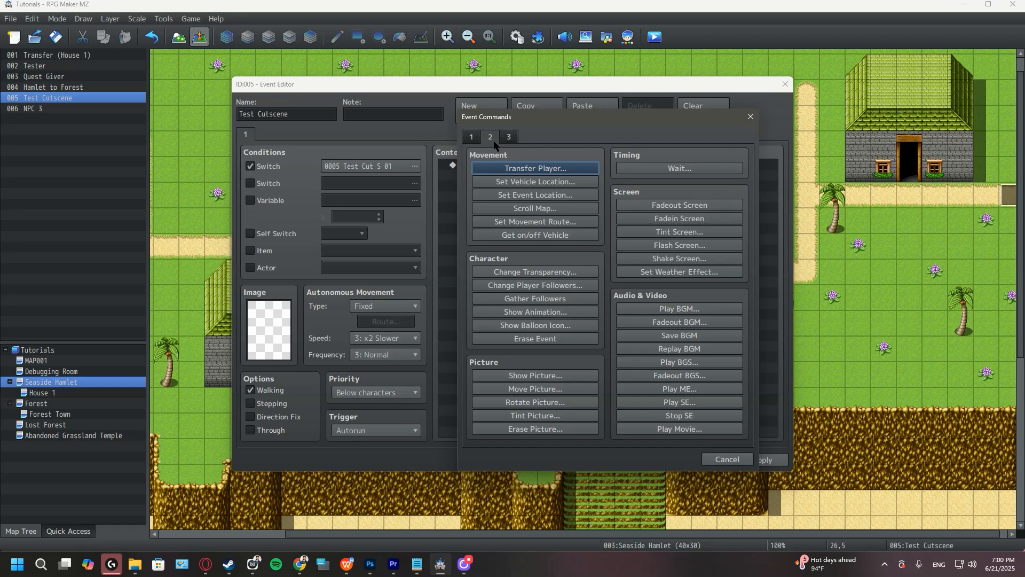
pyautogui.click(553, 169)
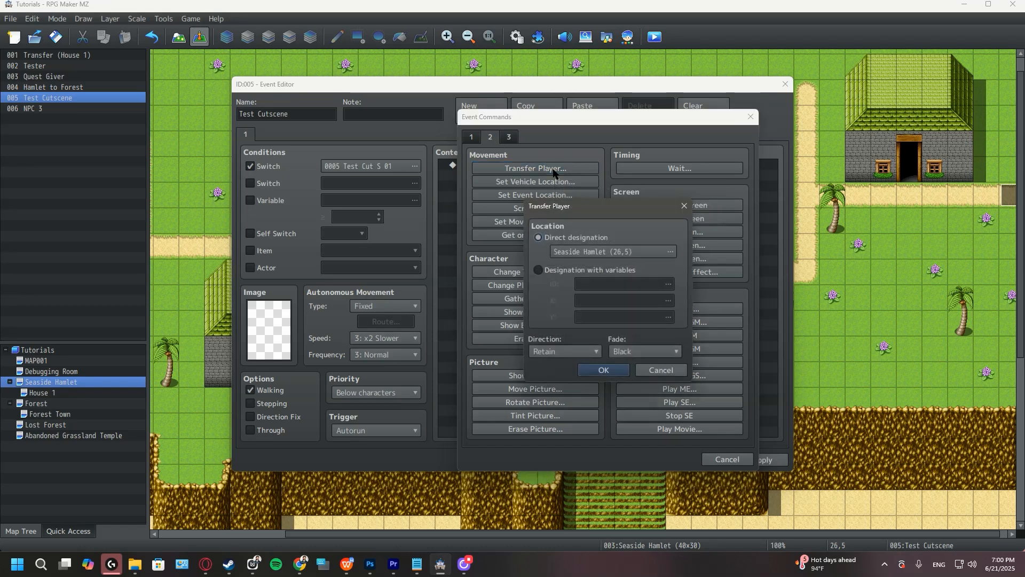
pyautogui.click(603, 250)
pyautogui.click(656, 200)
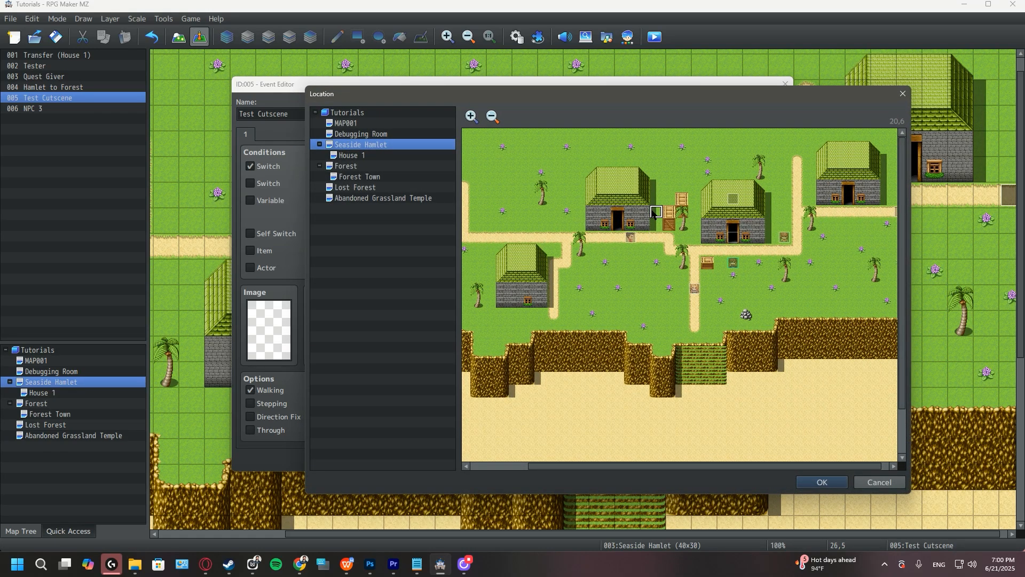
pyautogui.click(831, 485)
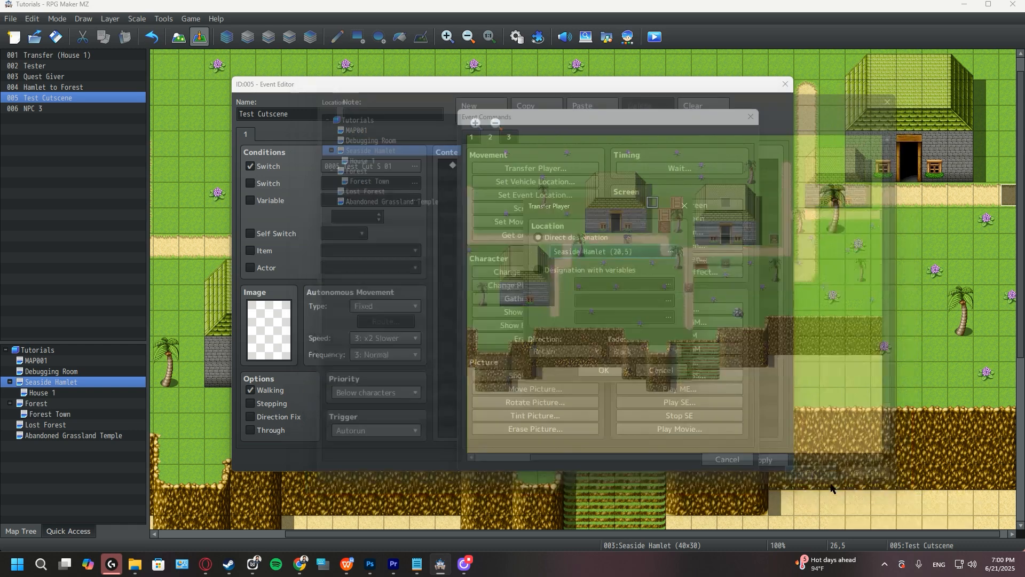
pyautogui.click(588, 352)
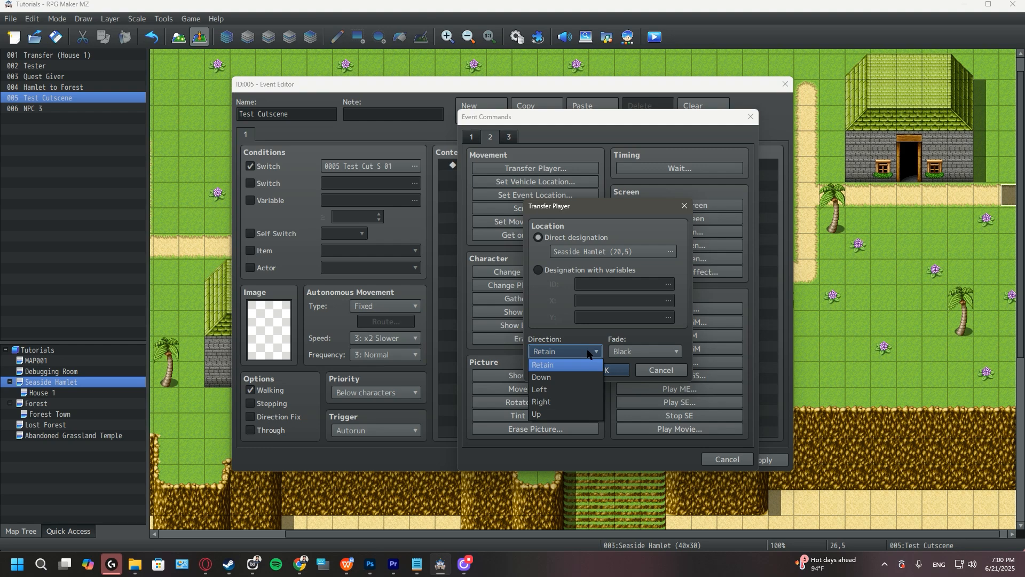
pyautogui.click(552, 378)
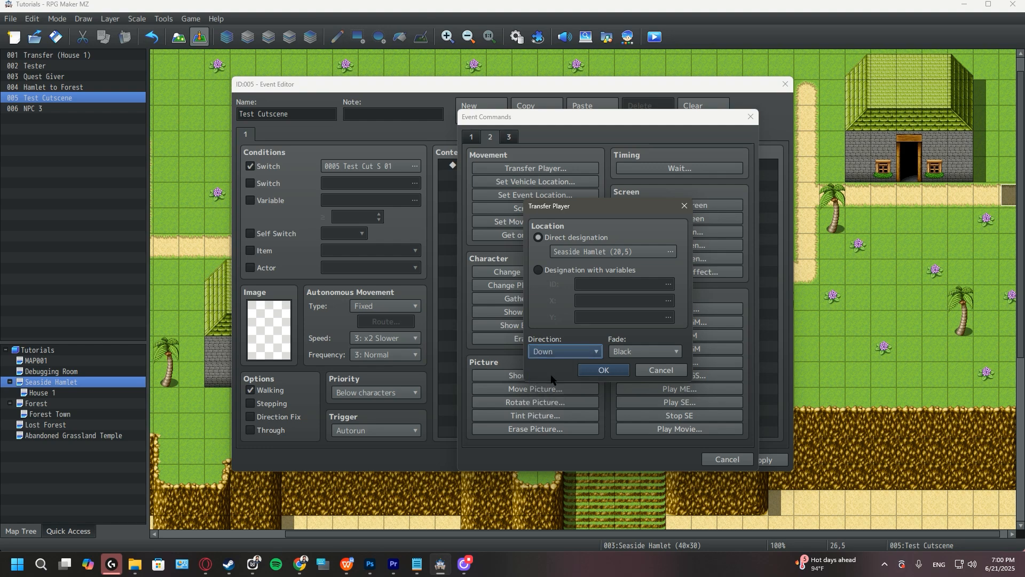
pyautogui.click(605, 370)
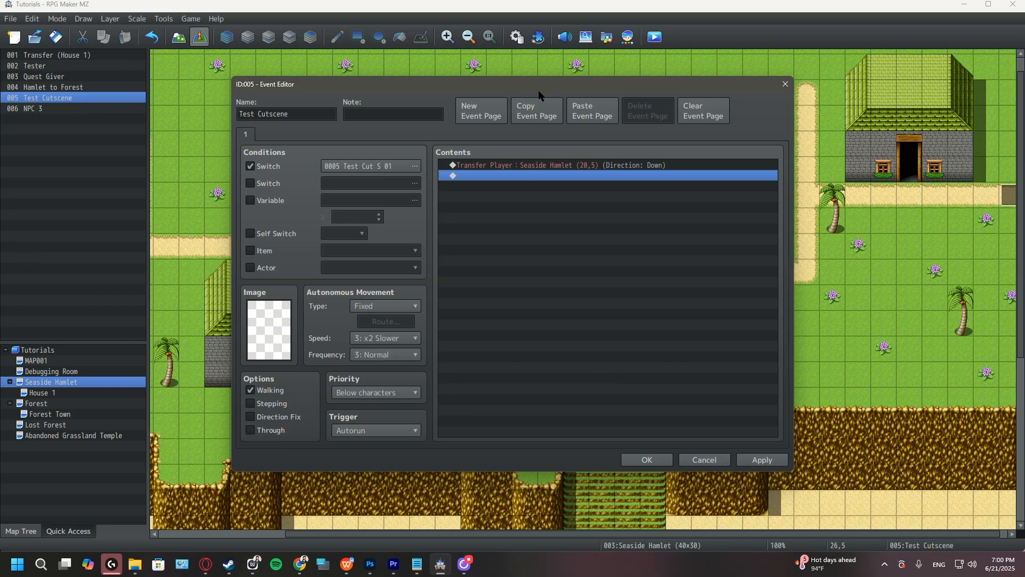
# - Add a player movement route to Test Cutscene with three Move Downs and a Turn Left, skipping if unable to move, and save the event
pyautogui.doubleClick(489, 177)
pyautogui.click(534, 222)
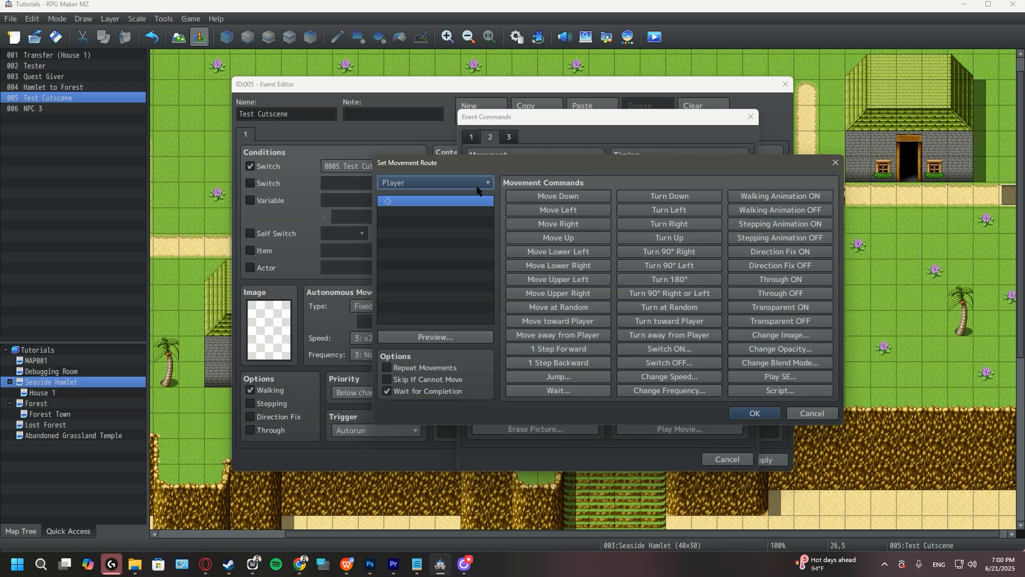
pyautogui.click(554, 197)
pyautogui.click(554, 198)
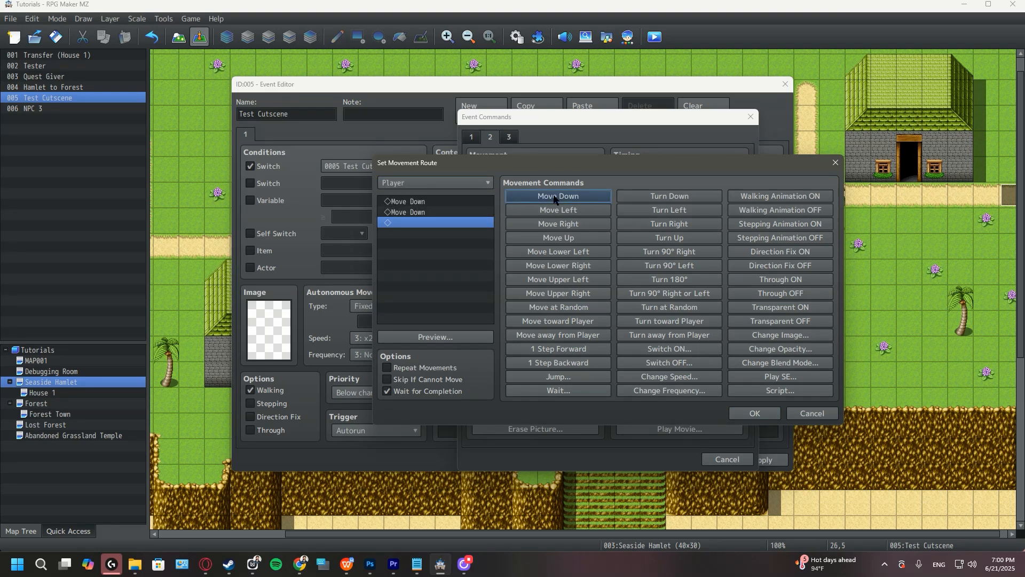
pyautogui.click(555, 199)
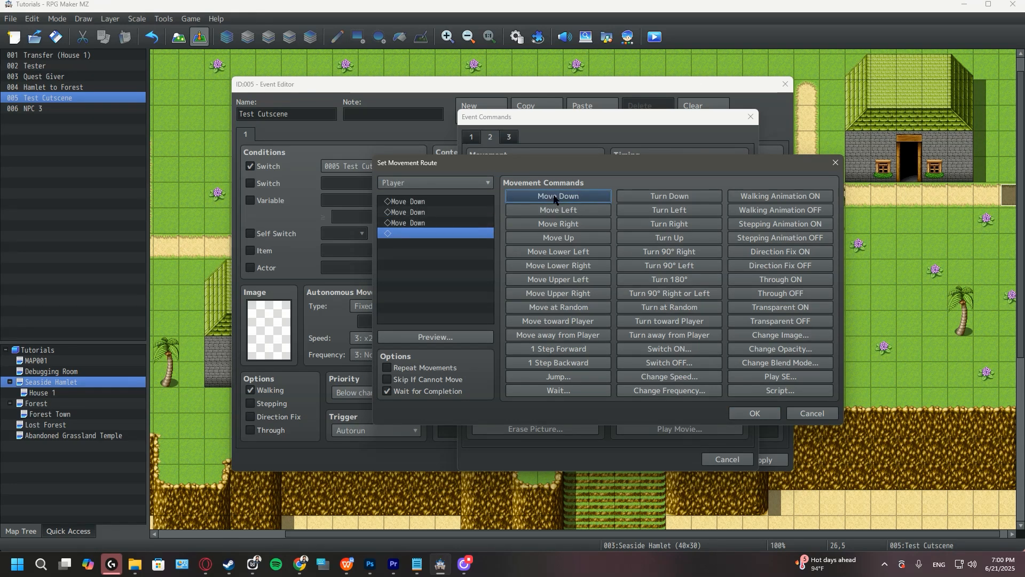
pyautogui.click(662, 211)
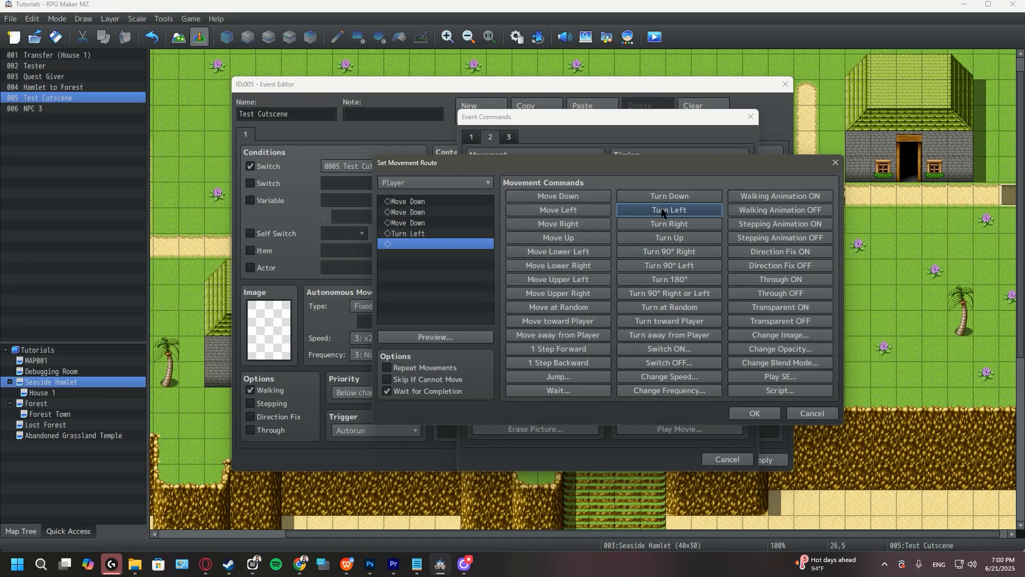
pyautogui.click(445, 380)
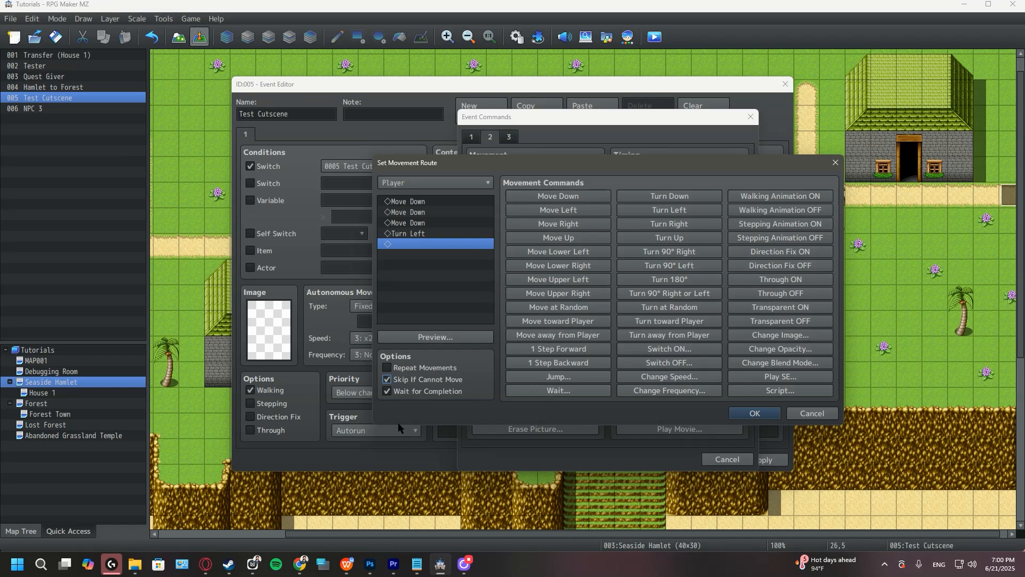
pyautogui.click(745, 416)
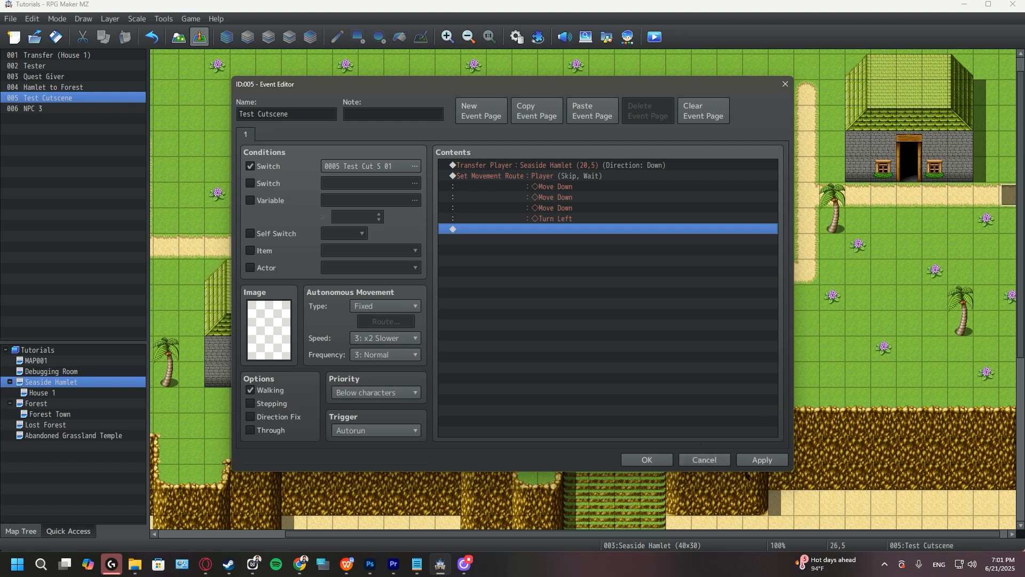
pyautogui.click(768, 463)
pyautogui.click(665, 462)
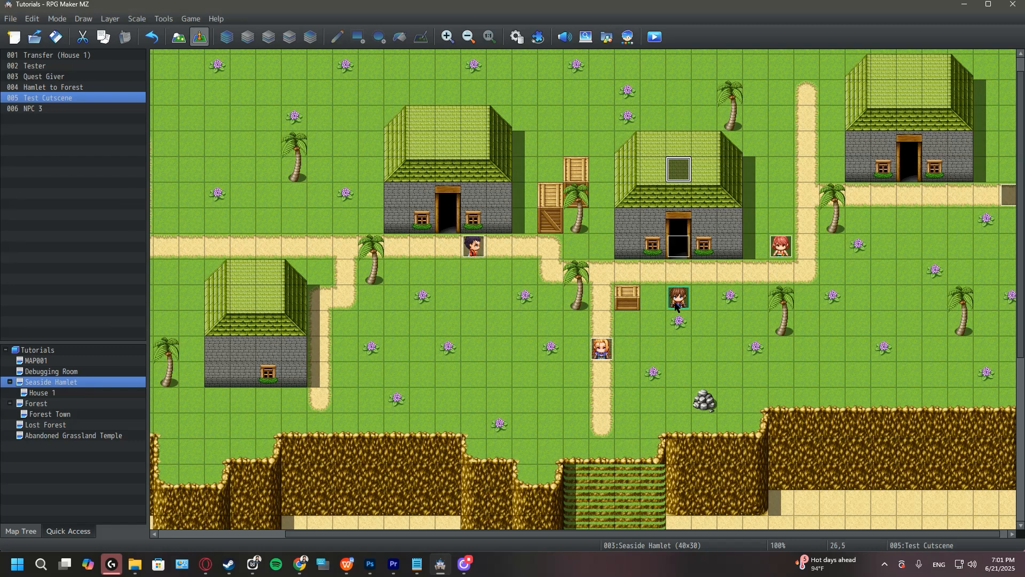
# - Save the game changes, playtest the player's cutscene movement from a new game, and close the test window
pyautogui.click(653, 38)
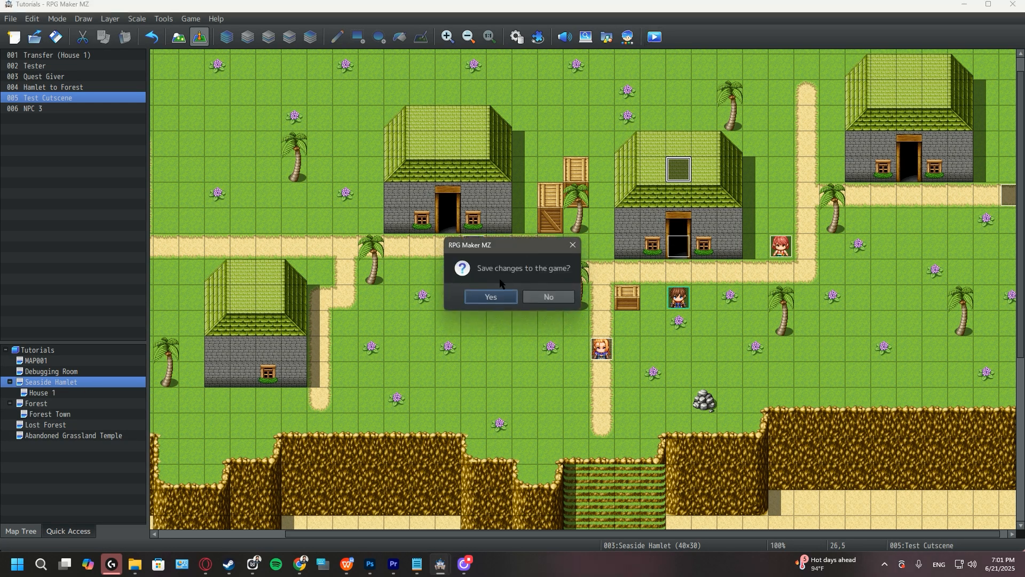
pyautogui.click(491, 296)
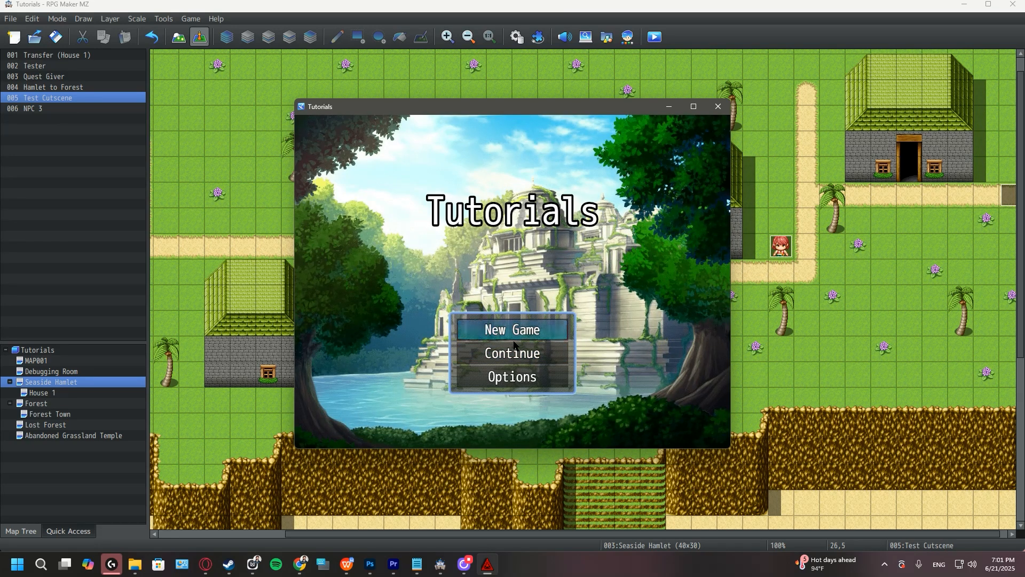
pyautogui.click(516, 334)
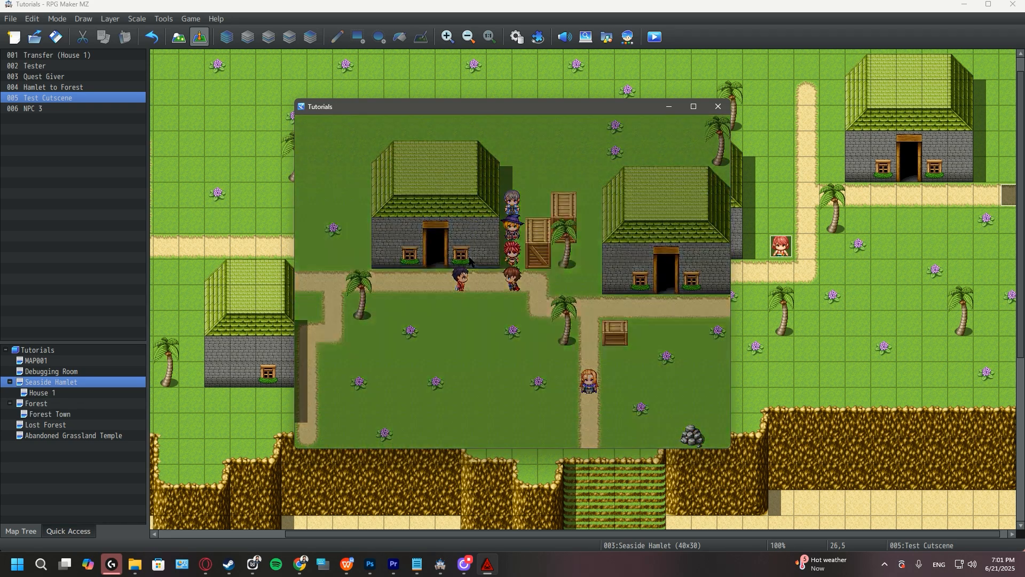
pyautogui.click(718, 107)
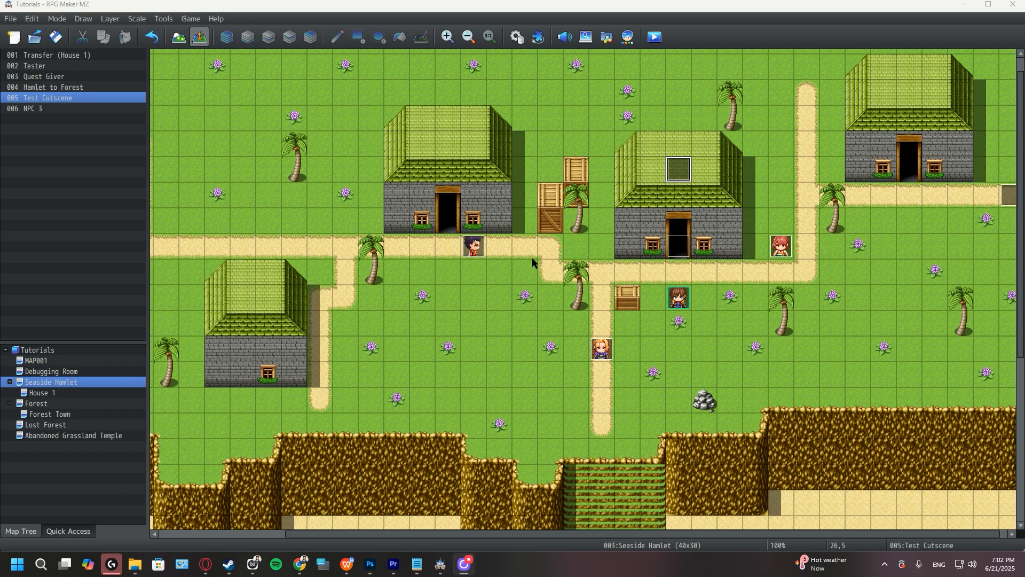
# - Add a Show Balloon Icon command at the end of Test Cutscene, showing Question over the Player with Wait for Completion
pyautogui.doubleClick(679, 172)
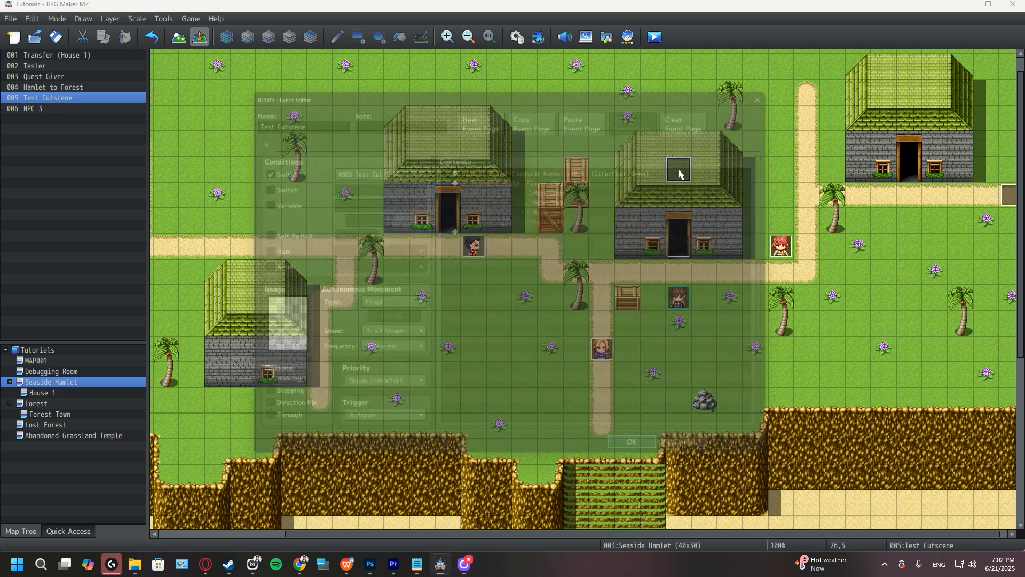
pyautogui.moveTo(514, 83); pyautogui.dragTo(607, 84)
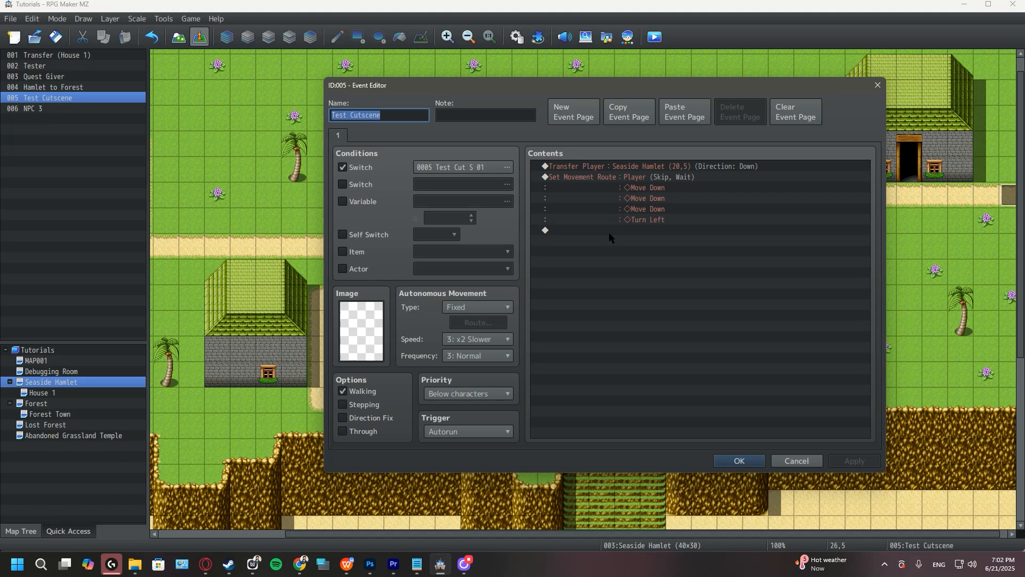
pyautogui.doubleClick(650, 232)
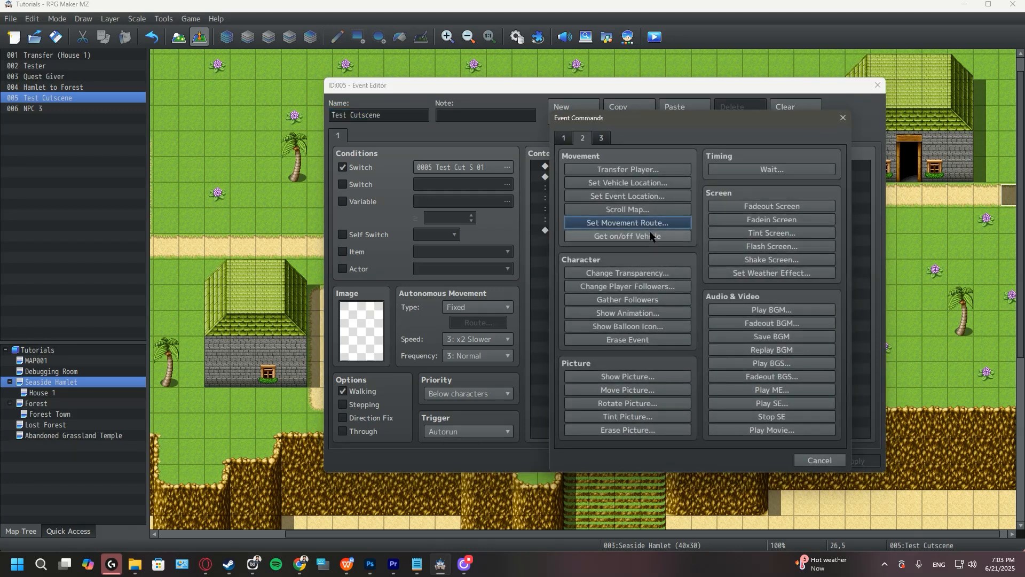
pyautogui.click(639, 327)
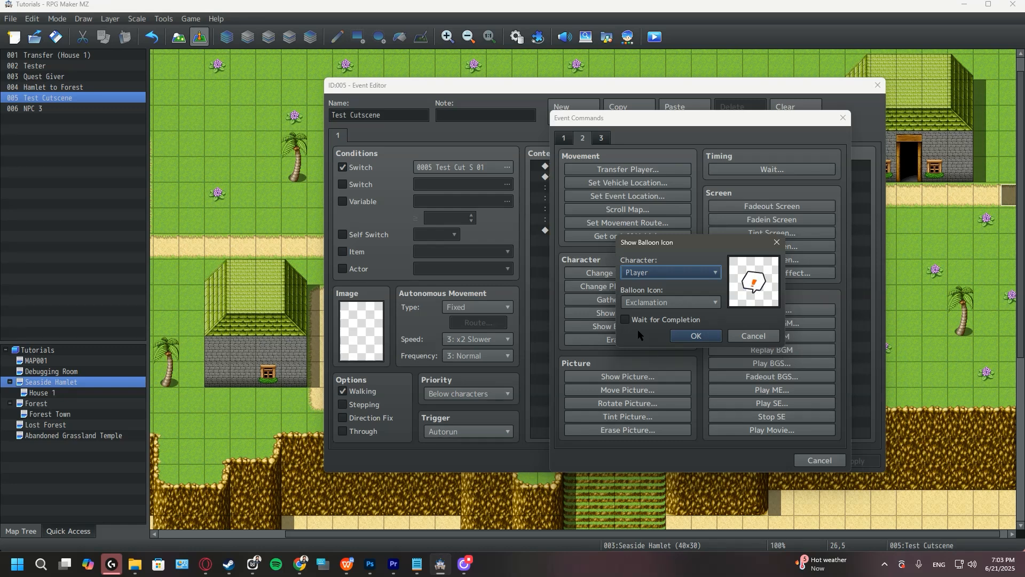
pyautogui.click(681, 273)
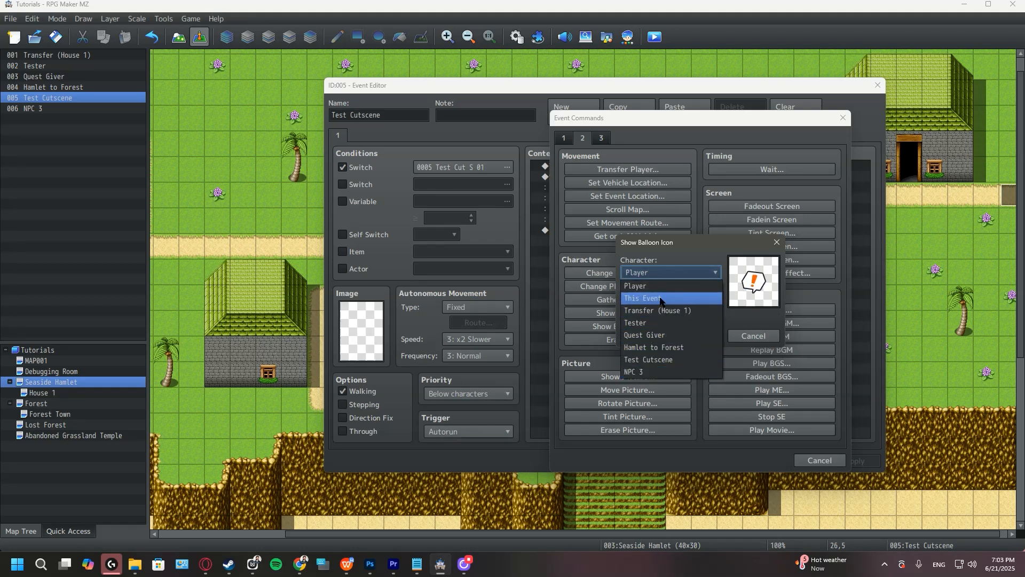
pyautogui.click(705, 249)
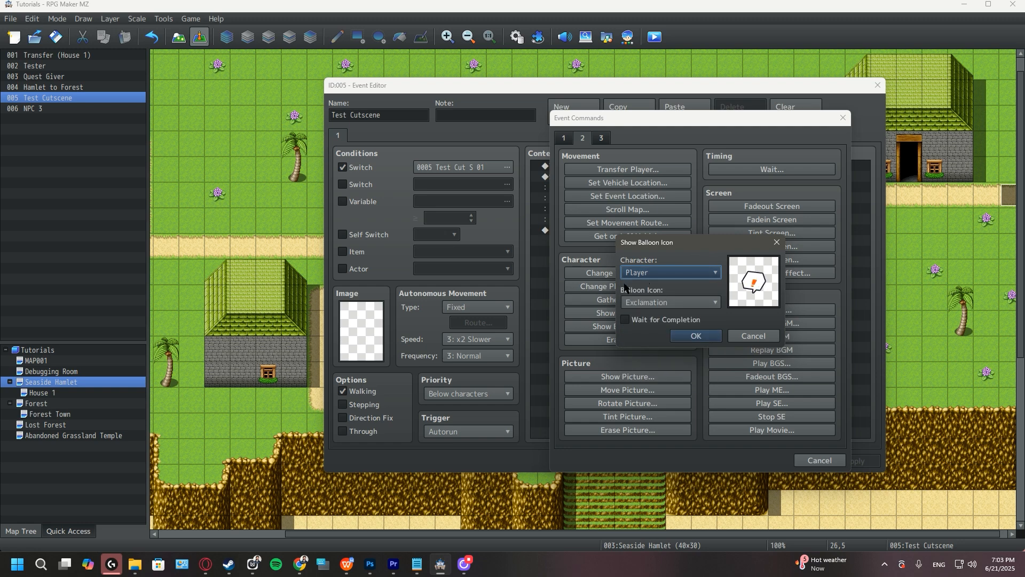
pyautogui.click(679, 302)
pyautogui.click(662, 327)
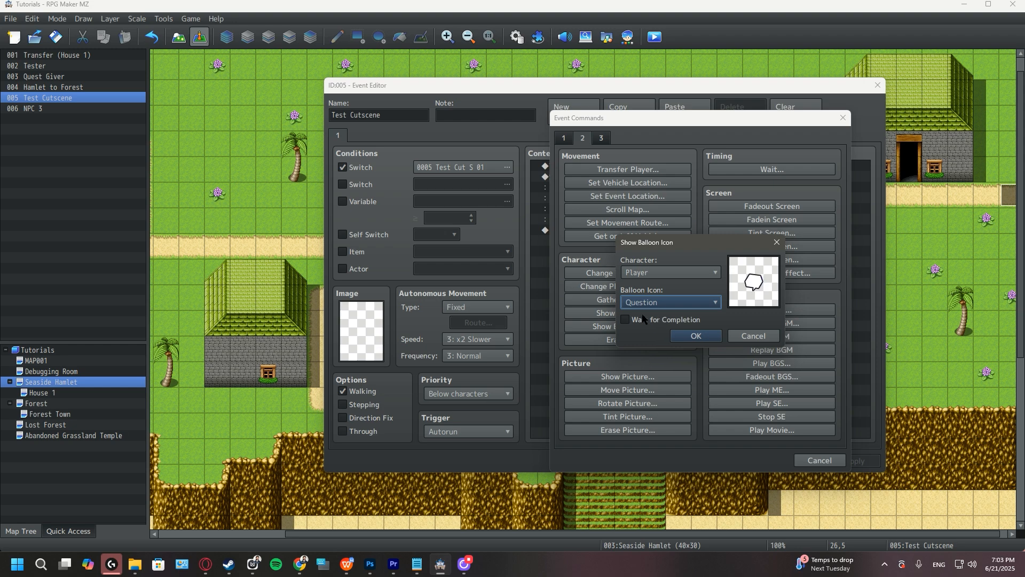
pyautogui.click(626, 319)
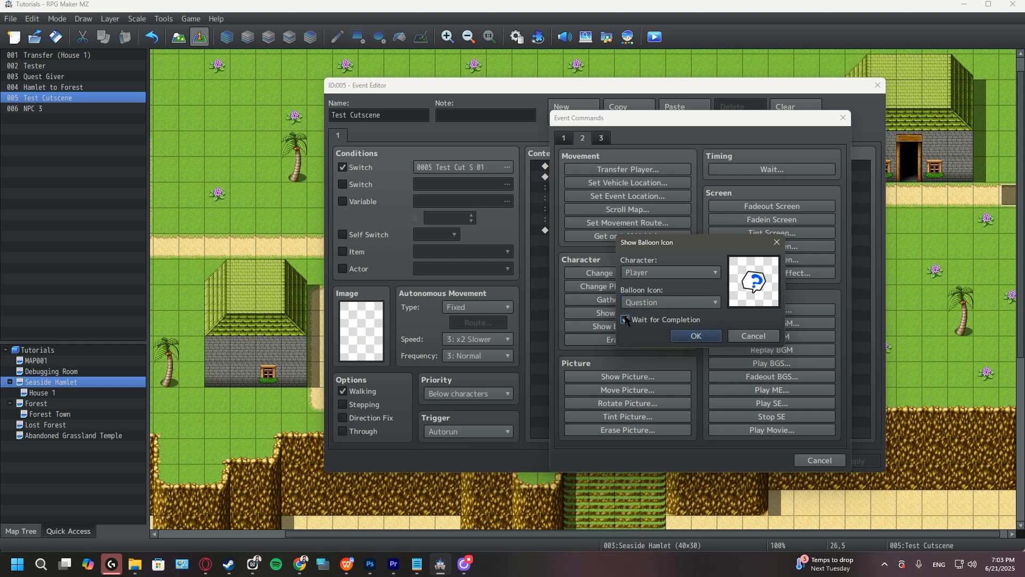
pyautogui.click(700, 338)
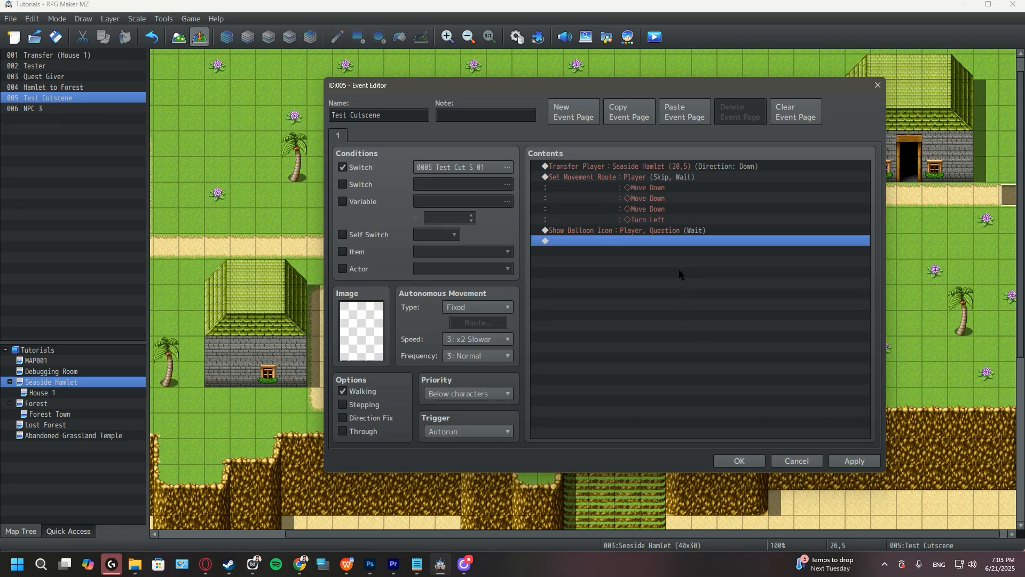
# - Add a Wait of 30 frames after the player's Question balloon
pyautogui.doubleClick(669, 242)
pyautogui.click(773, 169)
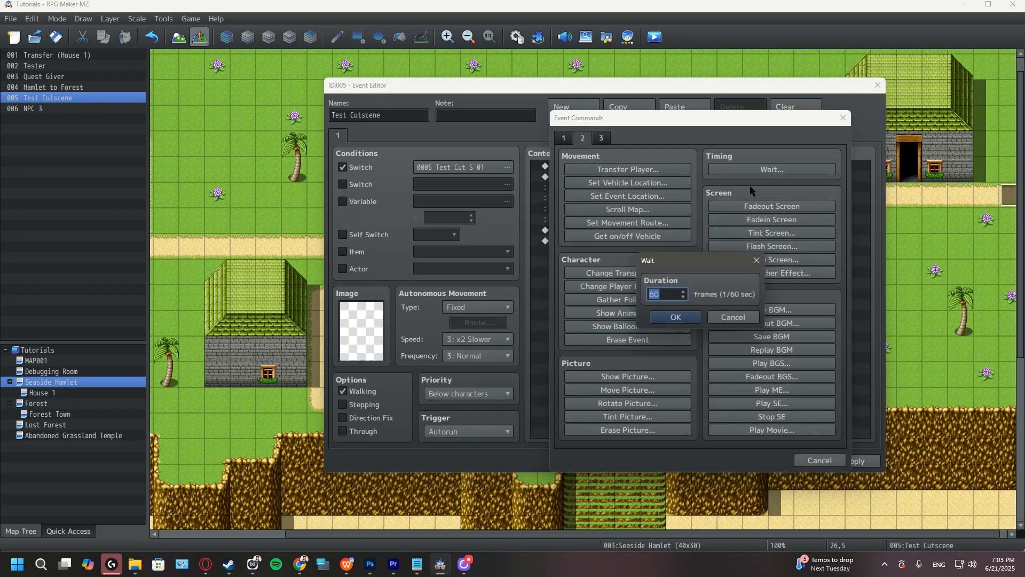
pyautogui.write('30')
pyautogui.click(676, 317)
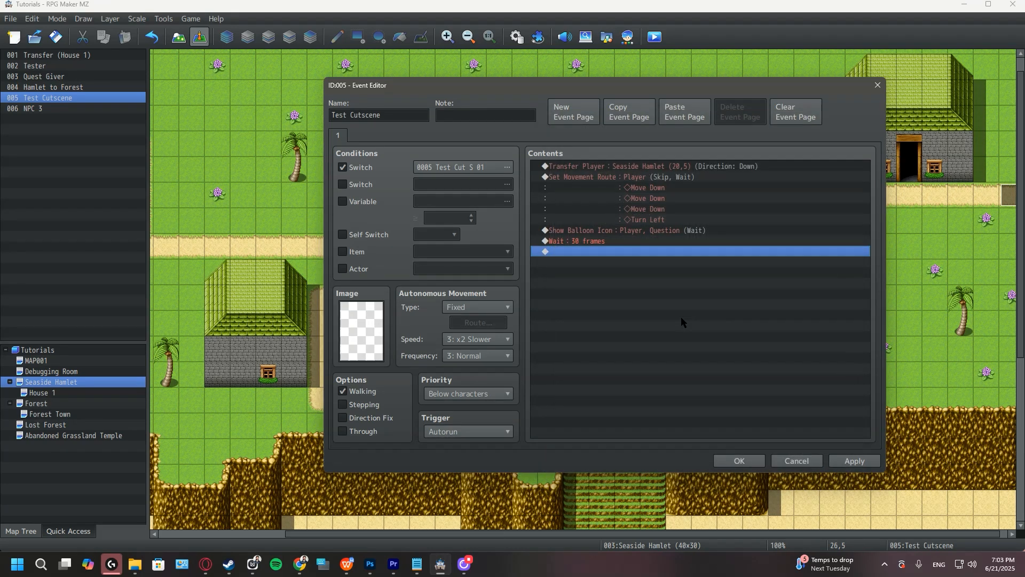
# - Add an Exclamation balloon icon over NPC 3 with Wait for Completion after the wait, and save the event
pyautogui.doubleClick(587, 251)
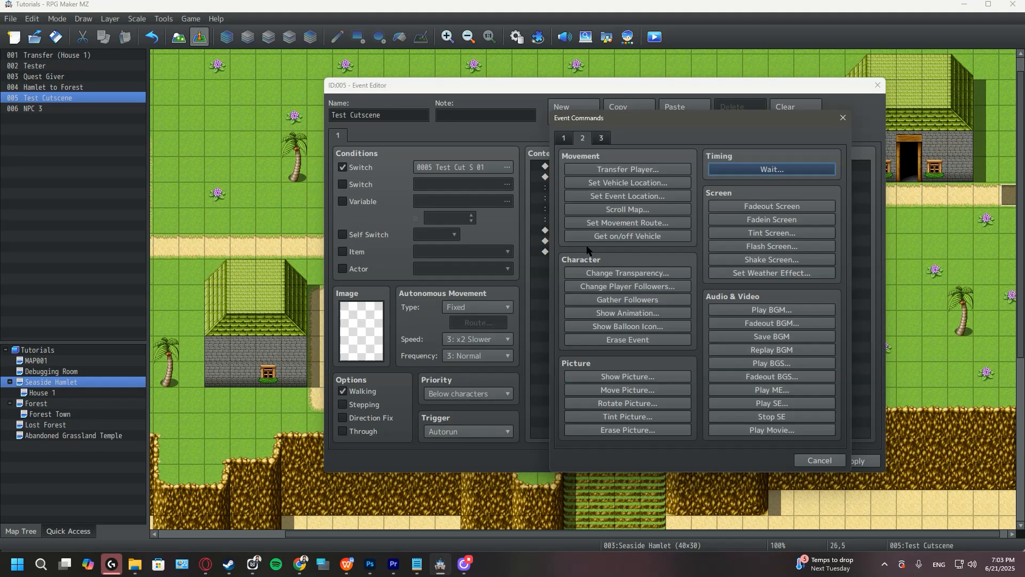
pyautogui.click(626, 328)
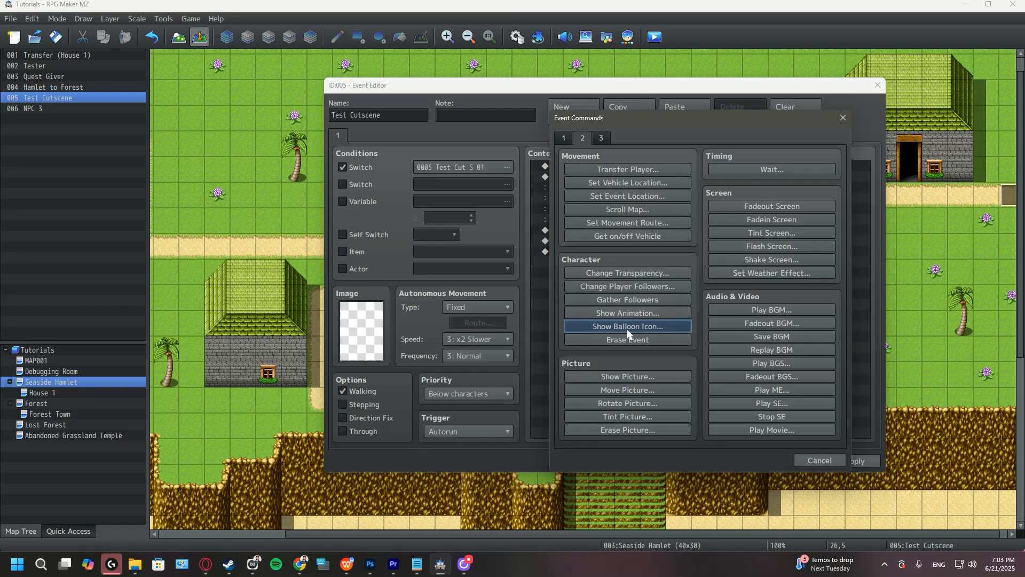
pyautogui.click(670, 273)
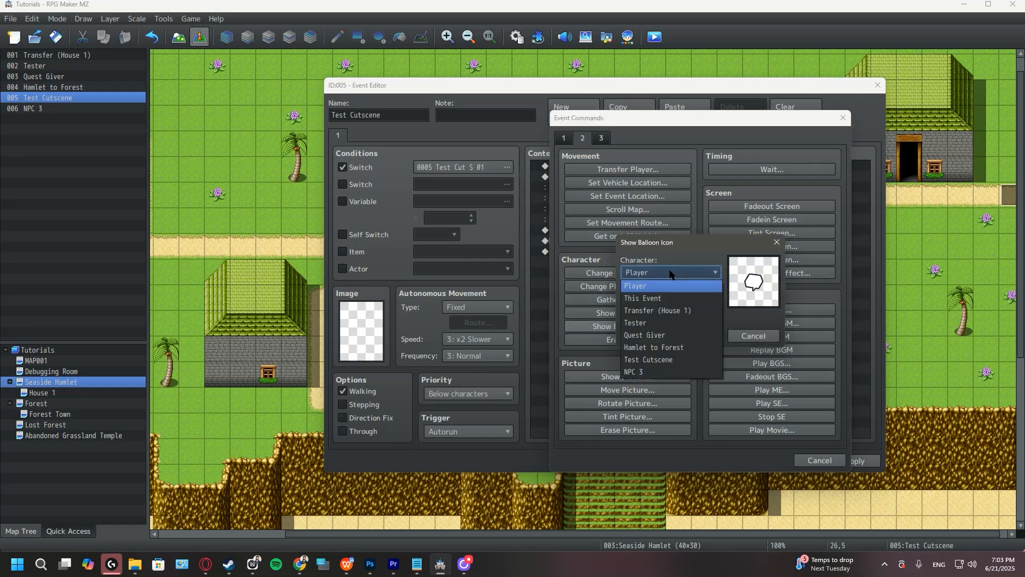
pyautogui.click(651, 372)
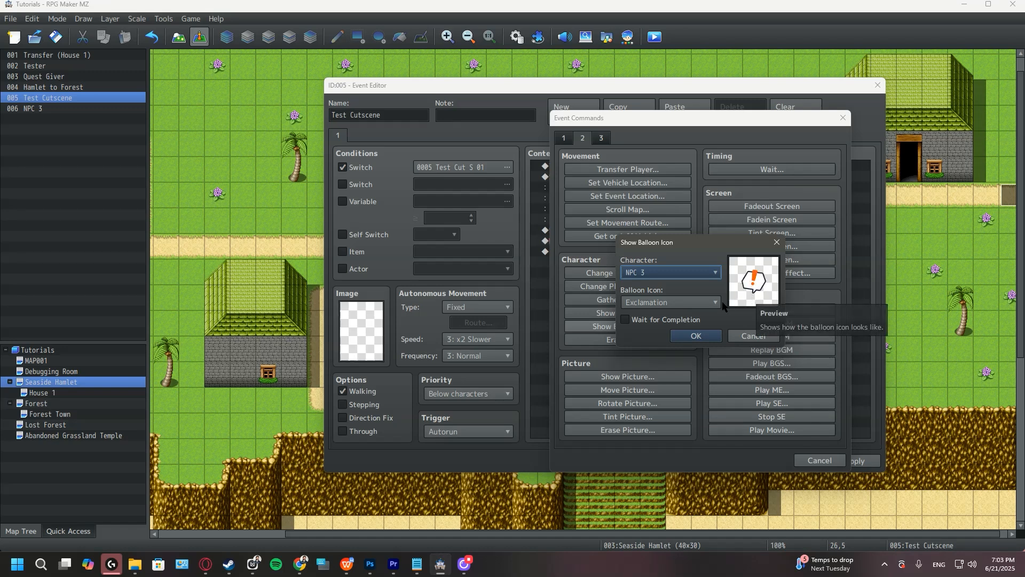
pyautogui.click(652, 320)
pyautogui.click(696, 335)
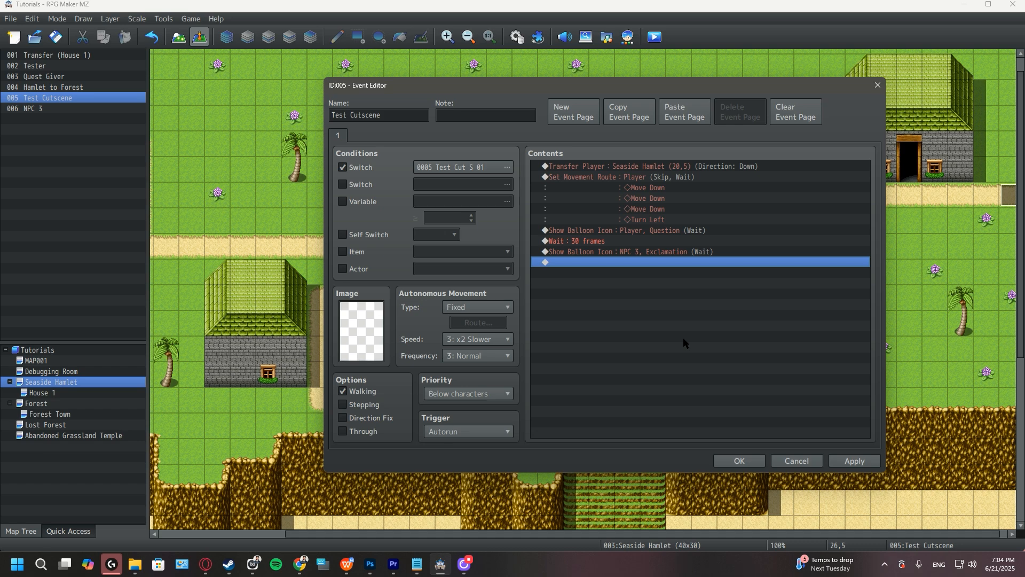
pyautogui.click(740, 461)
# - Save the game changes and playtest the cutscene's balloon icons from a new game
pyautogui.click(655, 36)
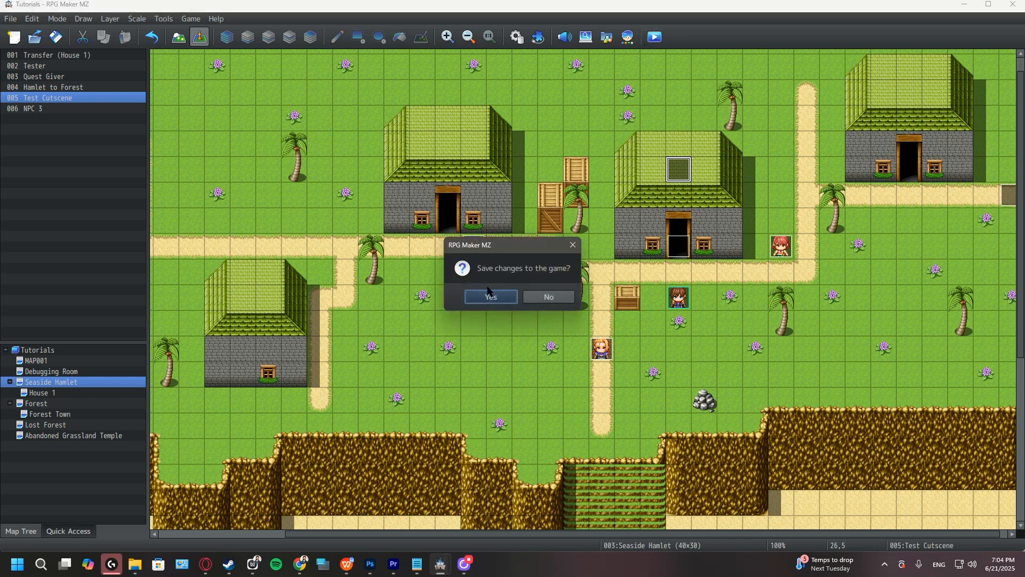
pyautogui.click(486, 295)
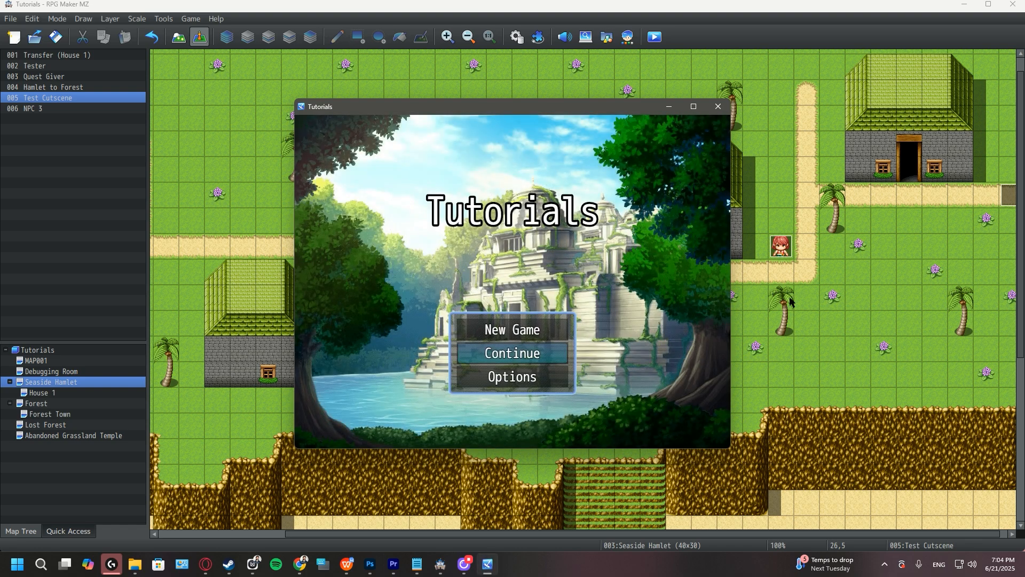
pyautogui.press('Up')
pyautogui.press('Return')
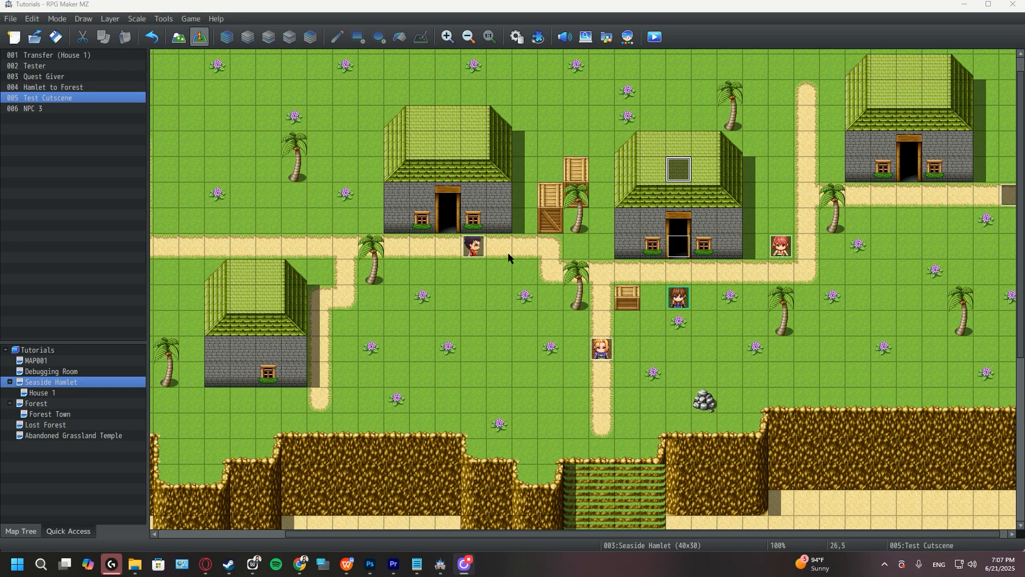
# - Start a Show Animation command at the end of the Test Cutscene event, with NPC 3 as the target character
pyautogui.doubleClick(688, 168)
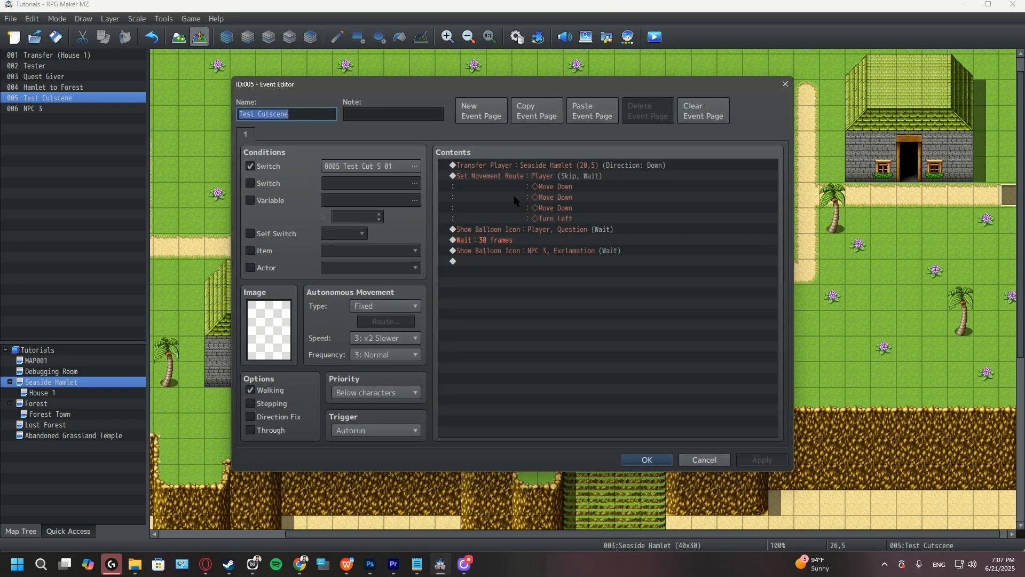
pyautogui.doubleClick(513, 262)
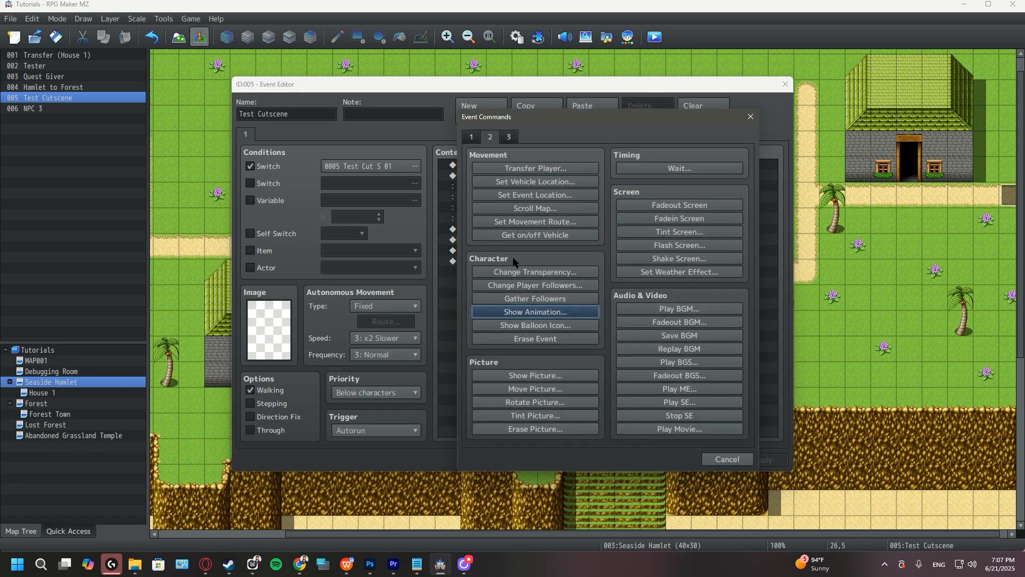
pyautogui.click(557, 314)
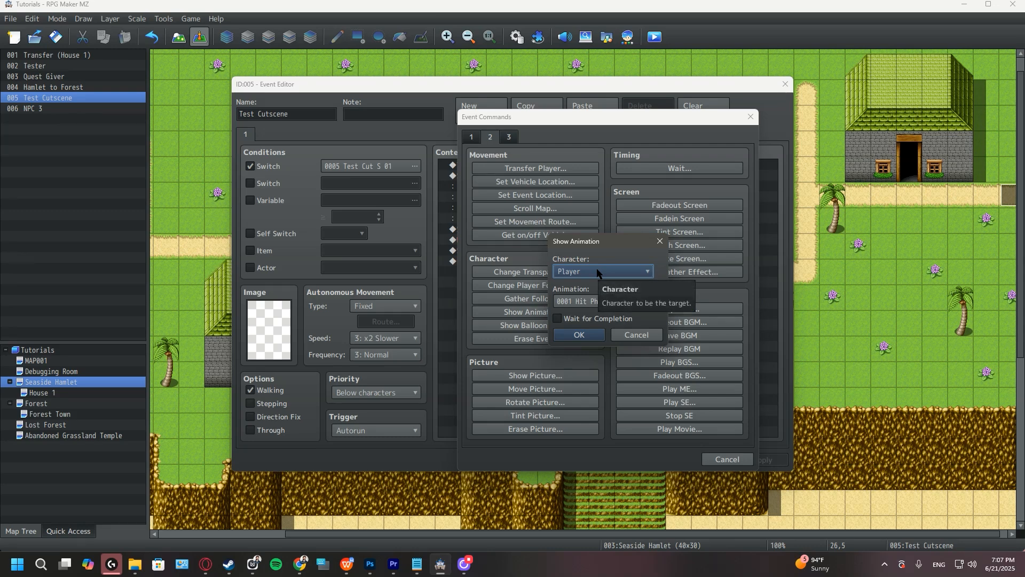
pyautogui.click(597, 272)
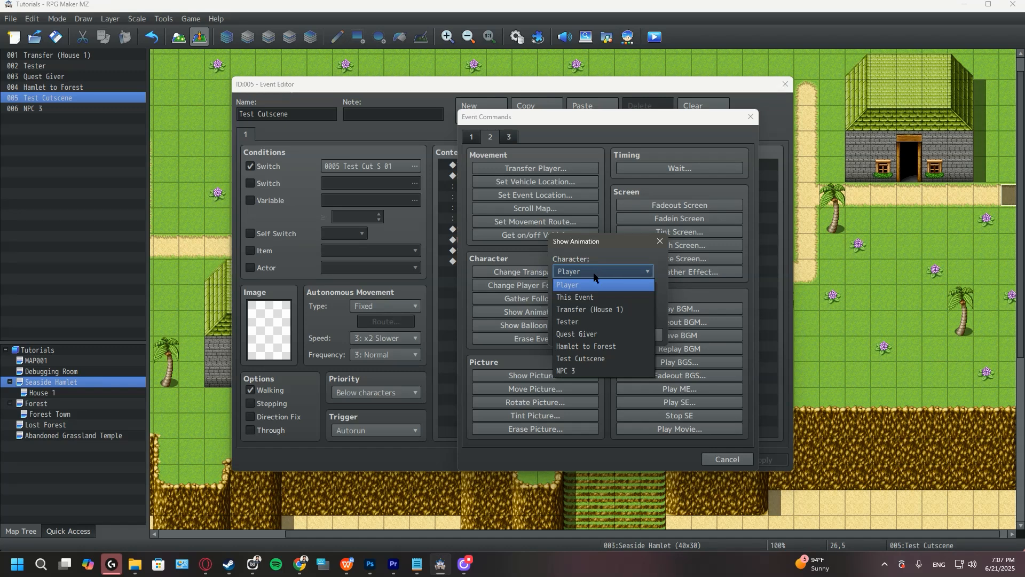
pyautogui.click(588, 369)
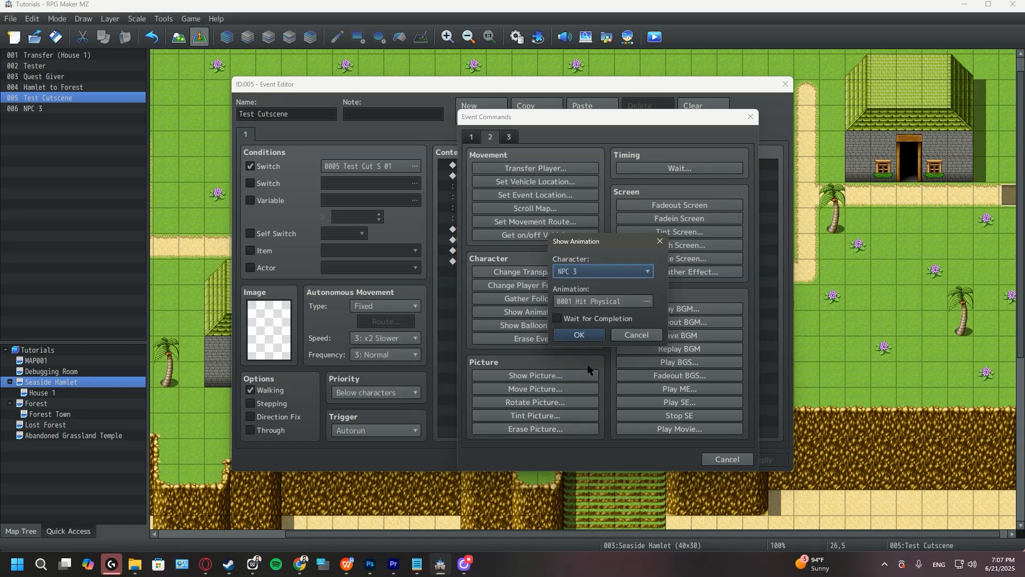
# - Preview several light and darkness animations, choose 0120 Radiation for NPC 3, and add the command with Wait for Completion enabled
pyautogui.click(592, 300)
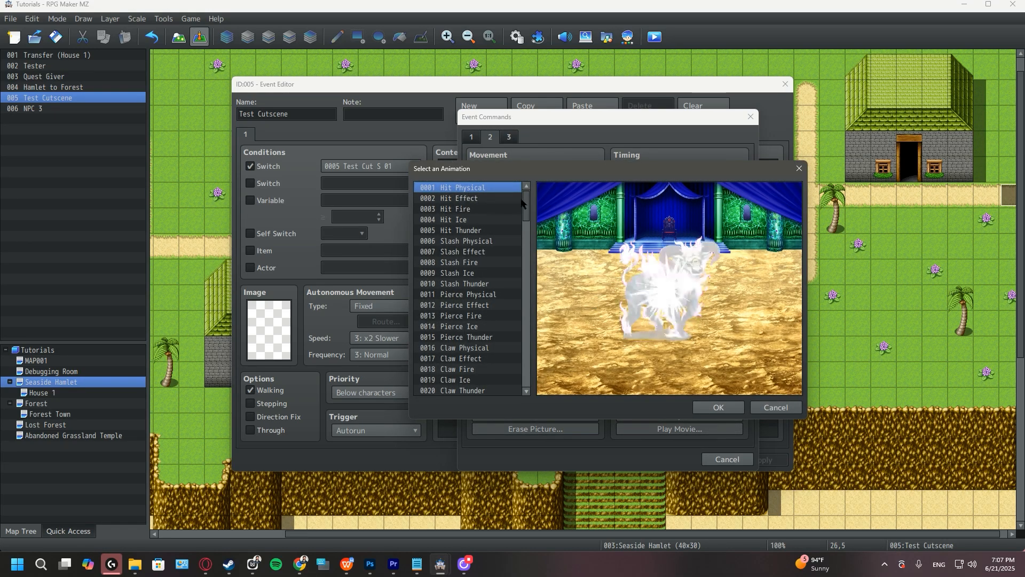
pyautogui.moveTo(528, 198); pyautogui.dragTo(525, 354)
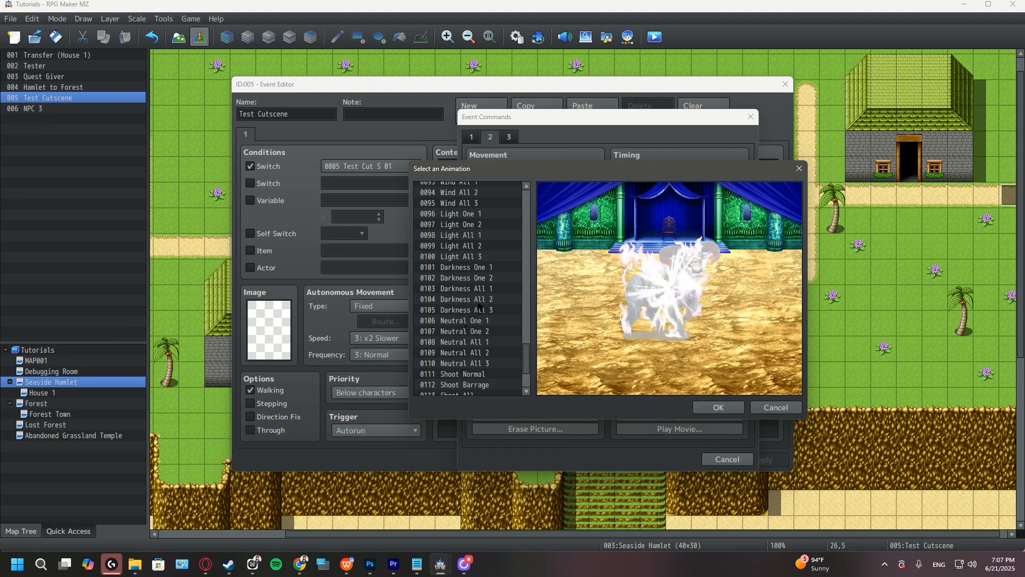
pyautogui.click(486, 267)
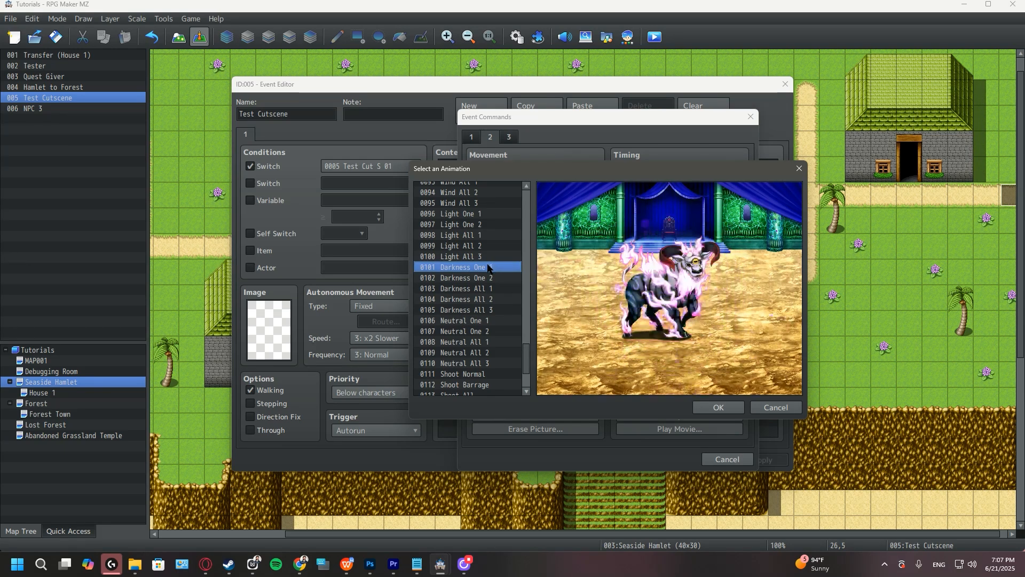
pyautogui.click(477, 235)
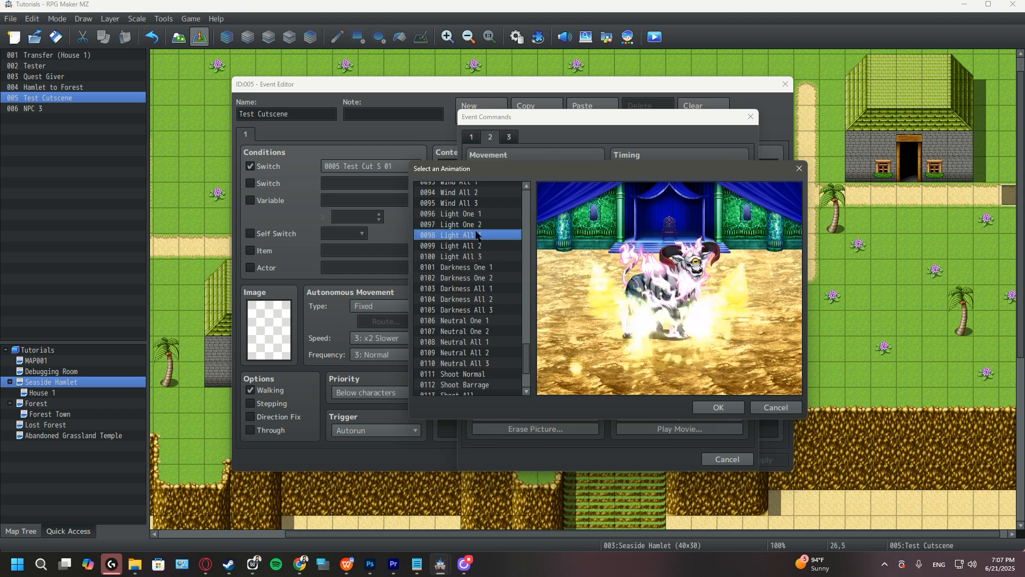
pyautogui.click(492, 215)
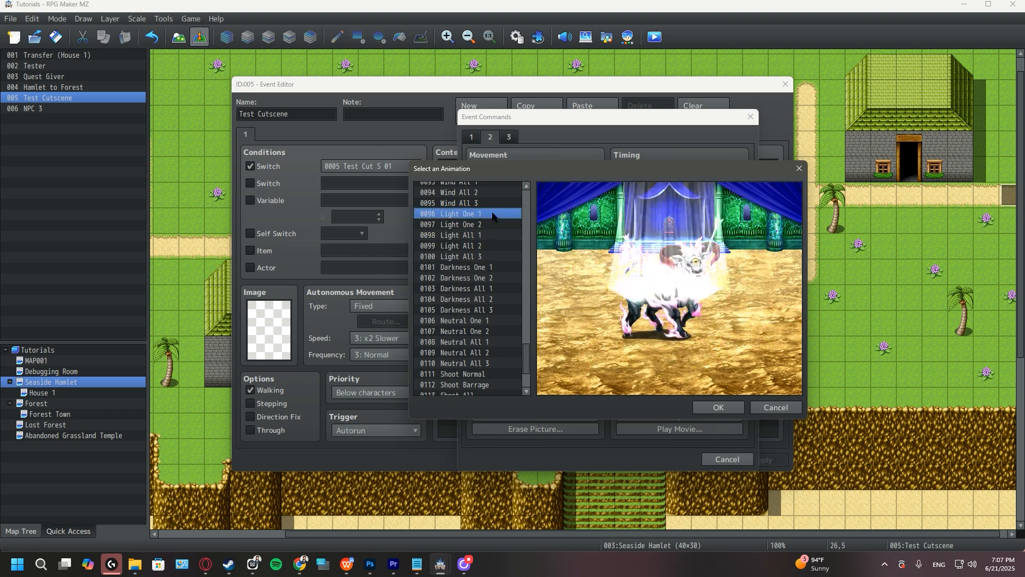
pyautogui.click(472, 226)
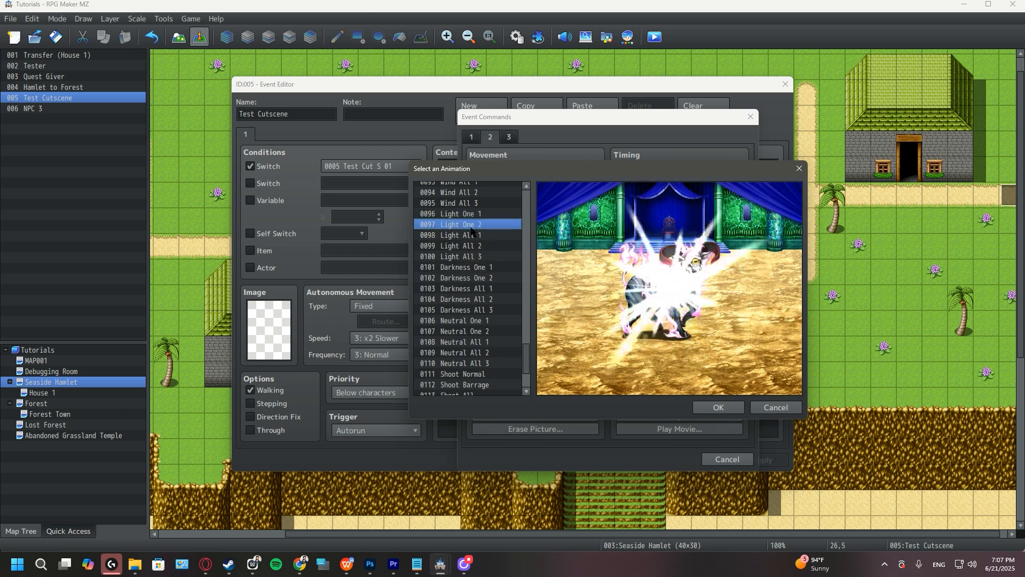
pyautogui.scroll(-3, 463, 342)
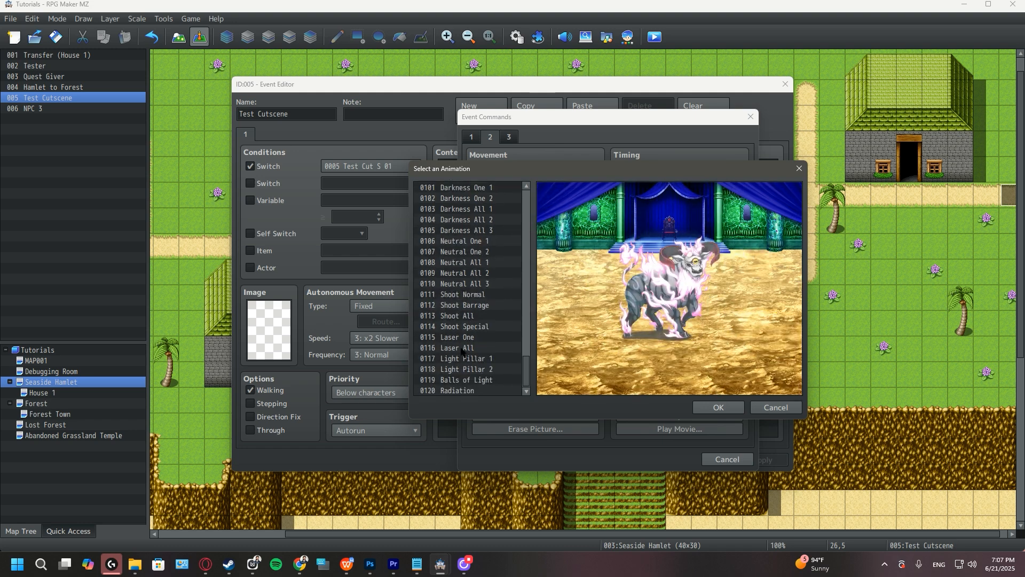
pyautogui.click(466, 391)
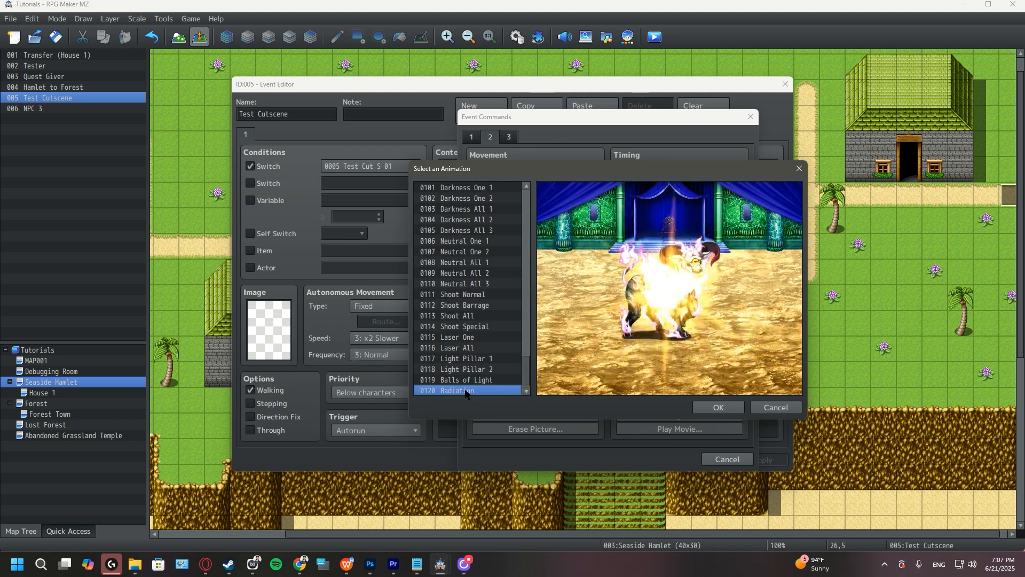
pyautogui.click(730, 408)
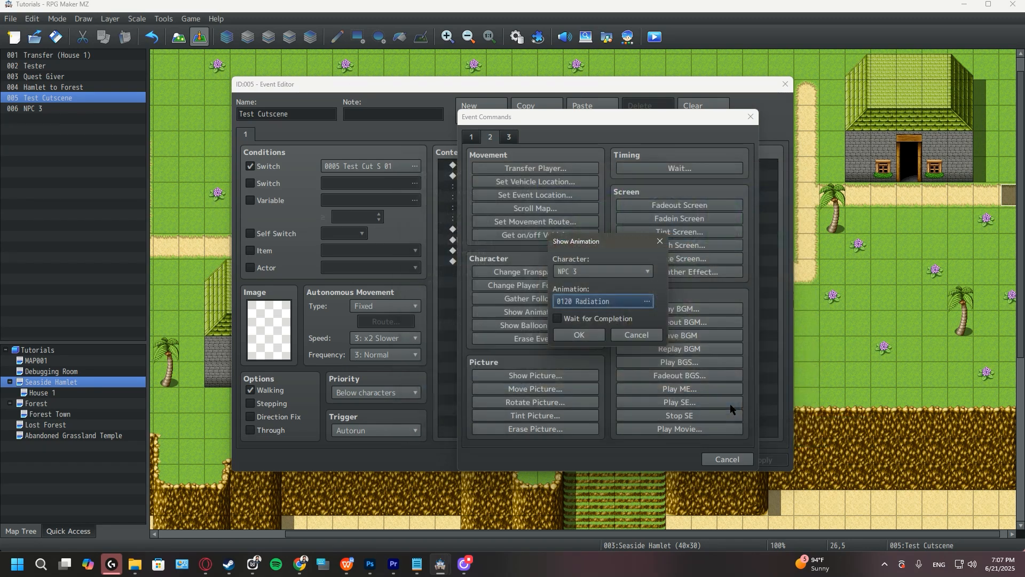
pyautogui.click(598, 320)
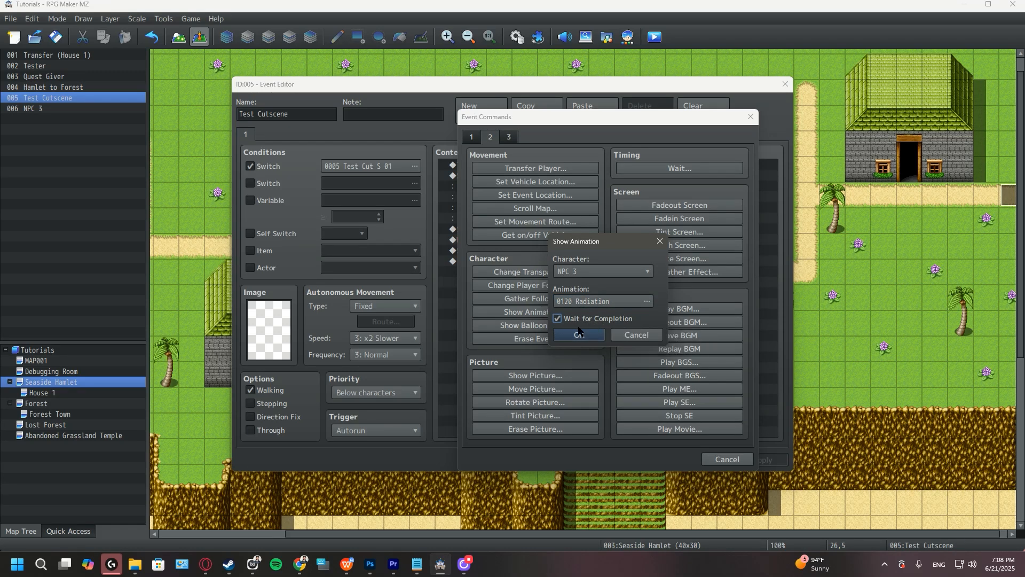
pyautogui.click(578, 334)
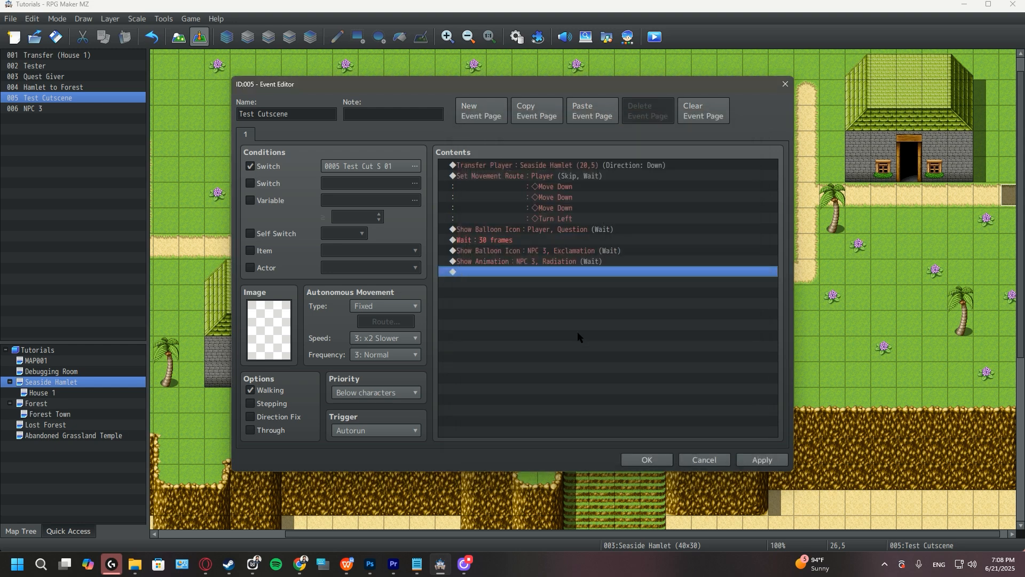
# - Add a Show Text command after the animation, with the speaker name Hero and the text "That light!"
pyautogui.doubleClick(592, 272)
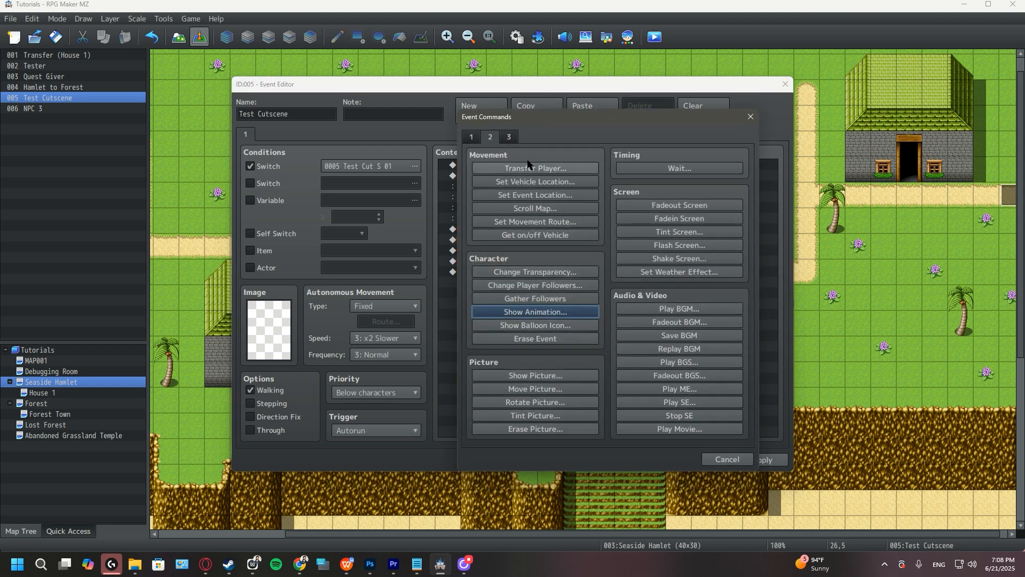
pyautogui.click(472, 137)
pyautogui.click(553, 168)
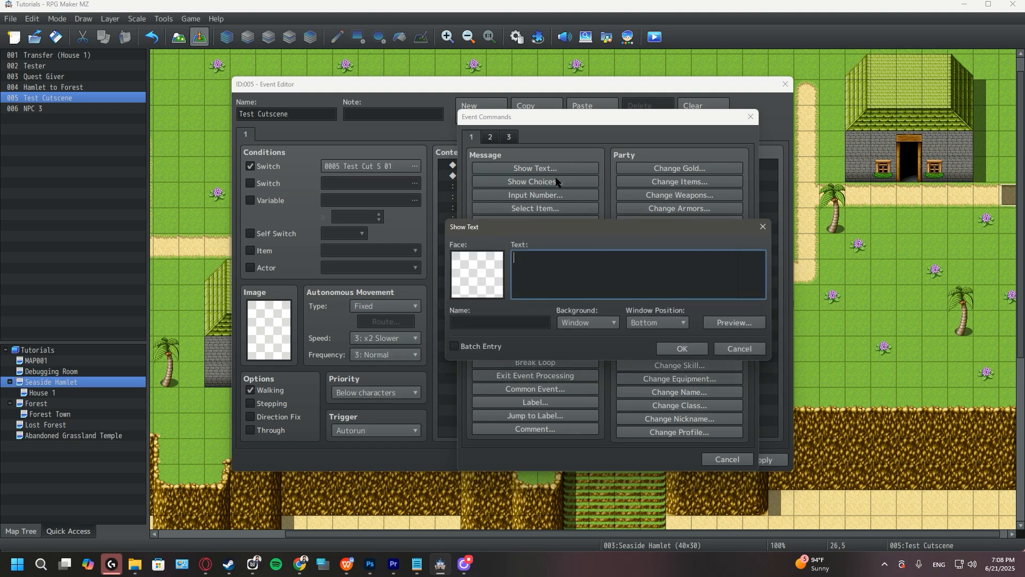
pyautogui.click(530, 323)
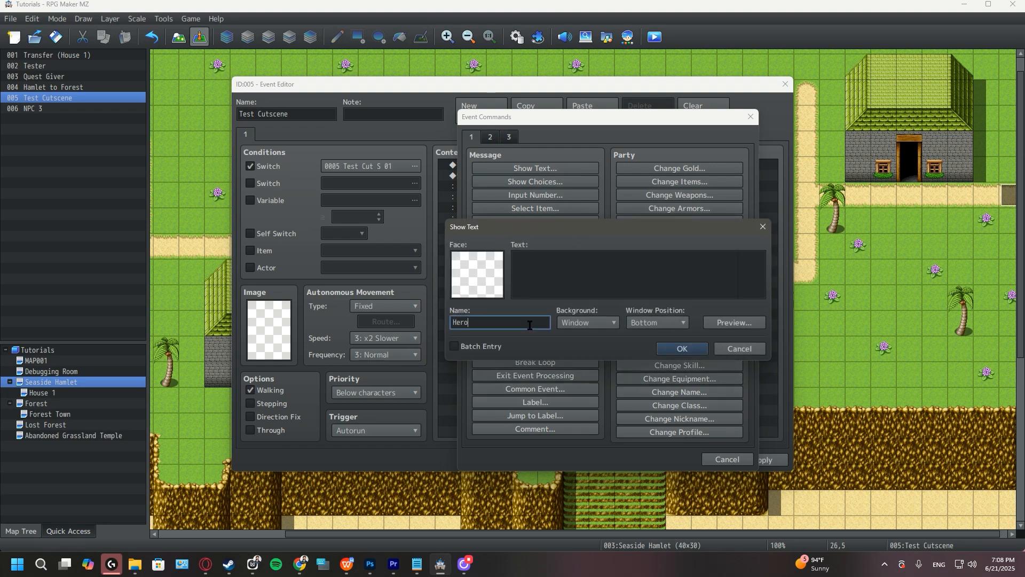
pyautogui.click(570, 280)
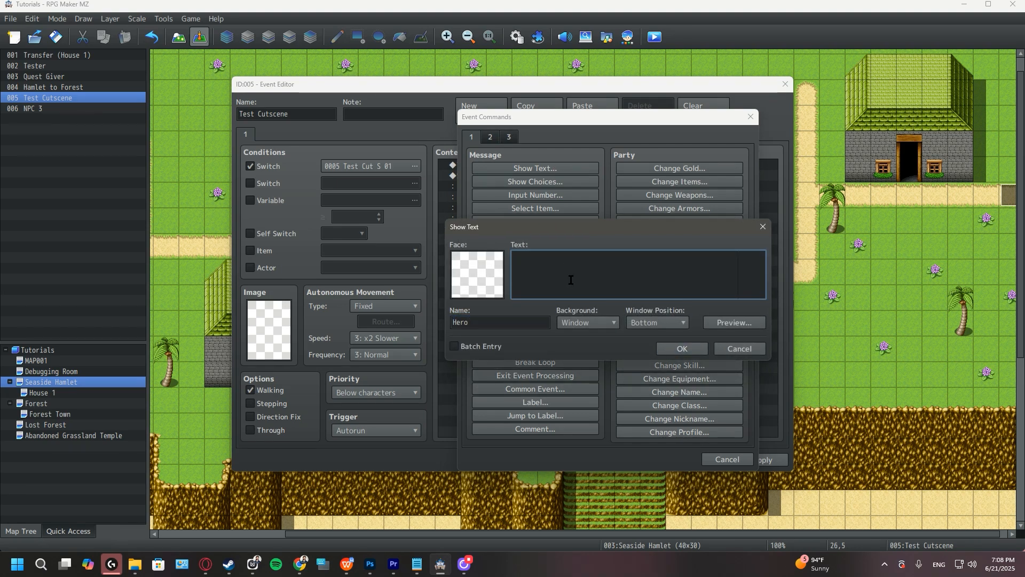
pyautogui.write('That light!')
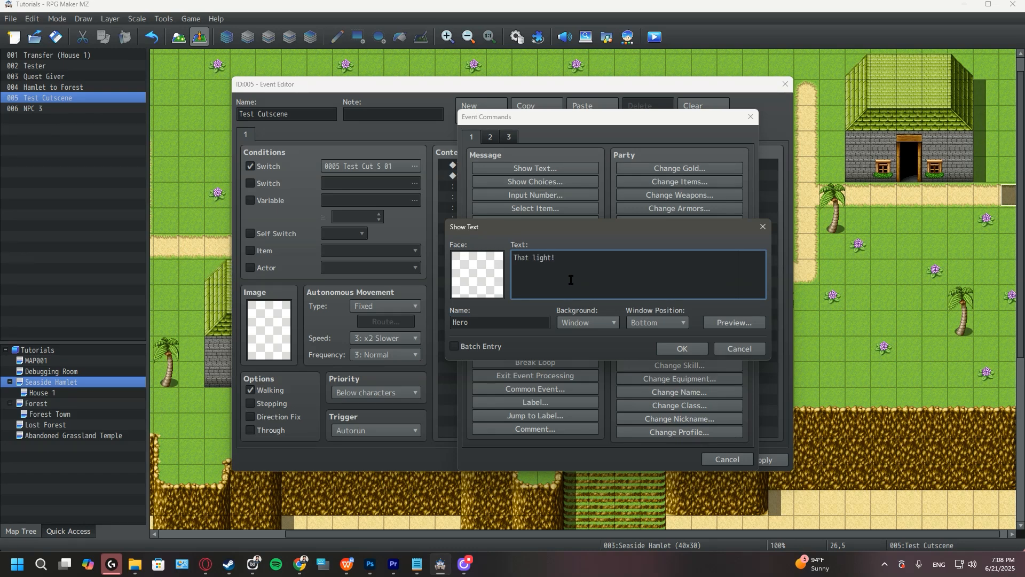
pyautogui.click(669, 347)
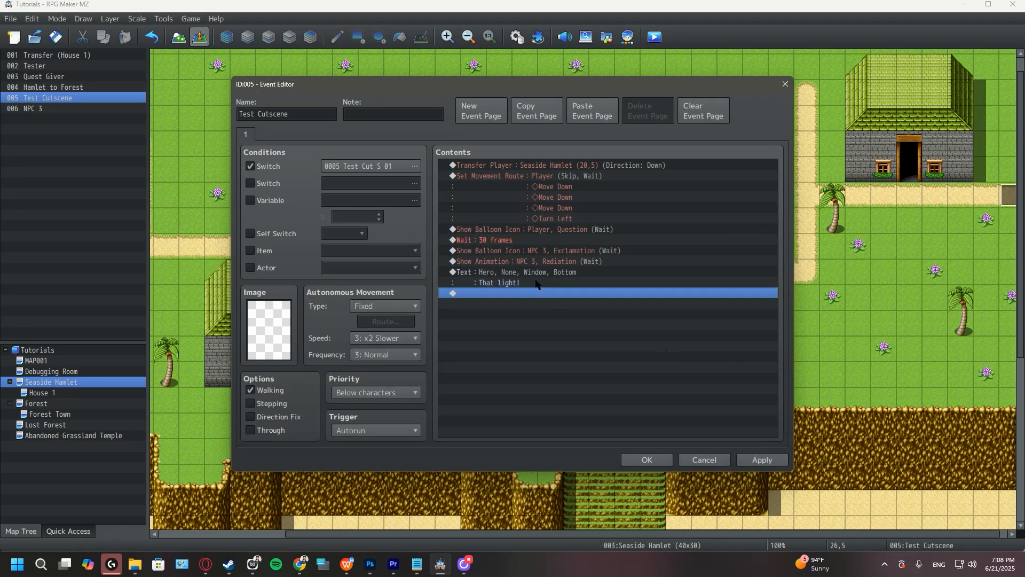
# - Add a reply message with the speaker name NPC 3 and the text "What are you talking about?", and save the event
pyautogui.doubleClick(505, 294)
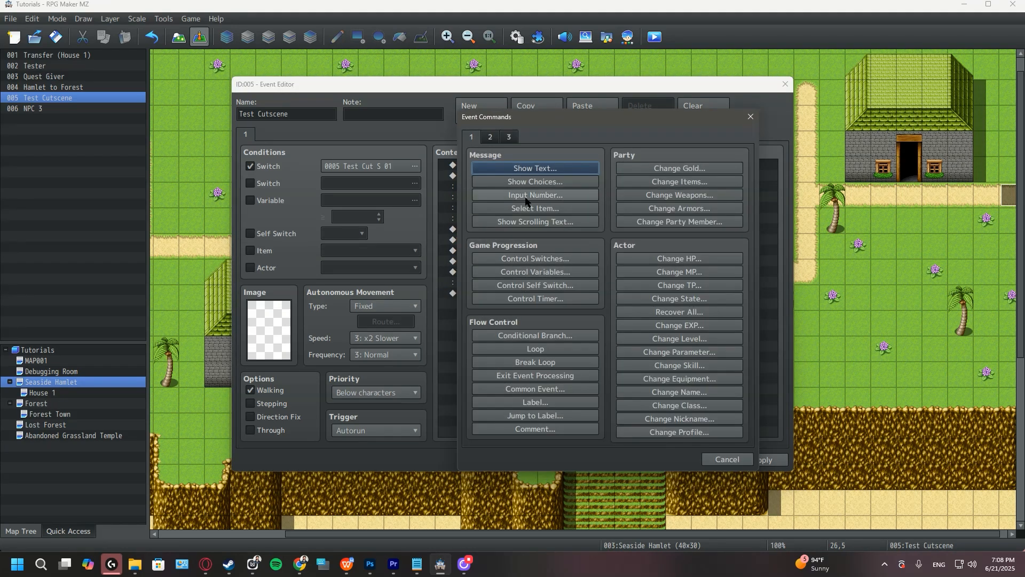
pyautogui.click(525, 170)
pyautogui.click(514, 322)
pyautogui.write('NPC 3')
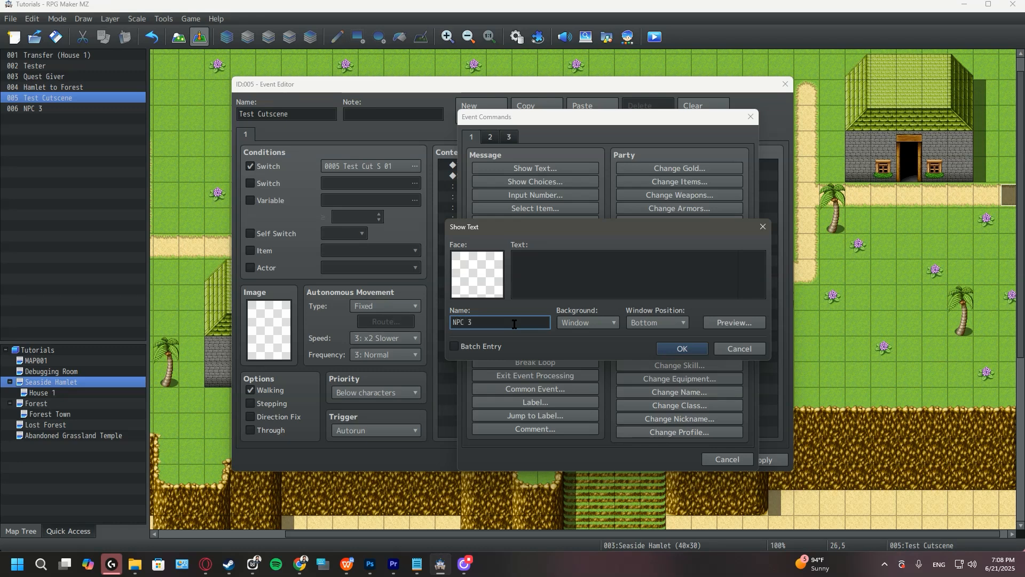
pyautogui.click(602, 273)
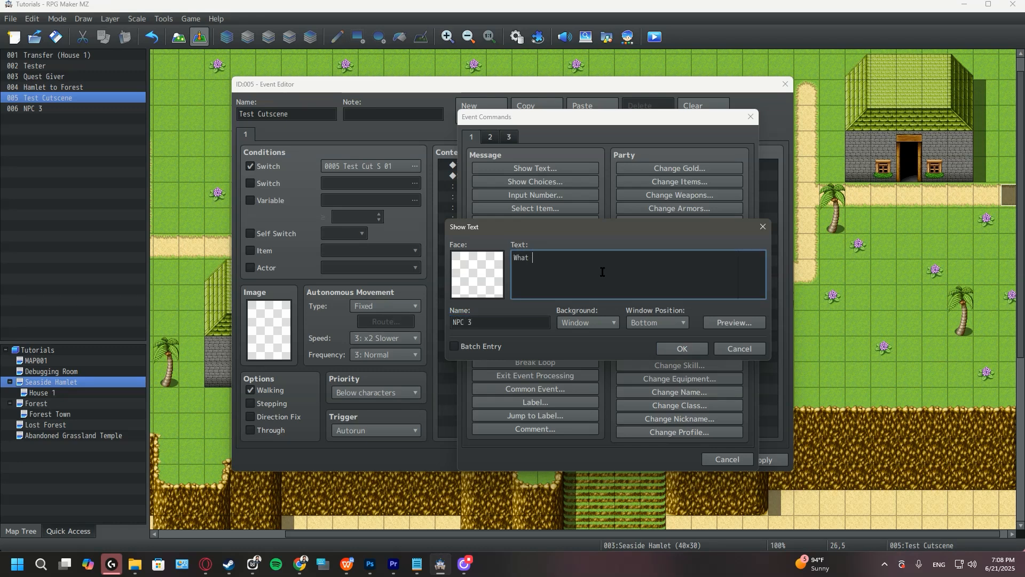
pyautogui.write('What are you talking about?')
pyautogui.click(685, 349)
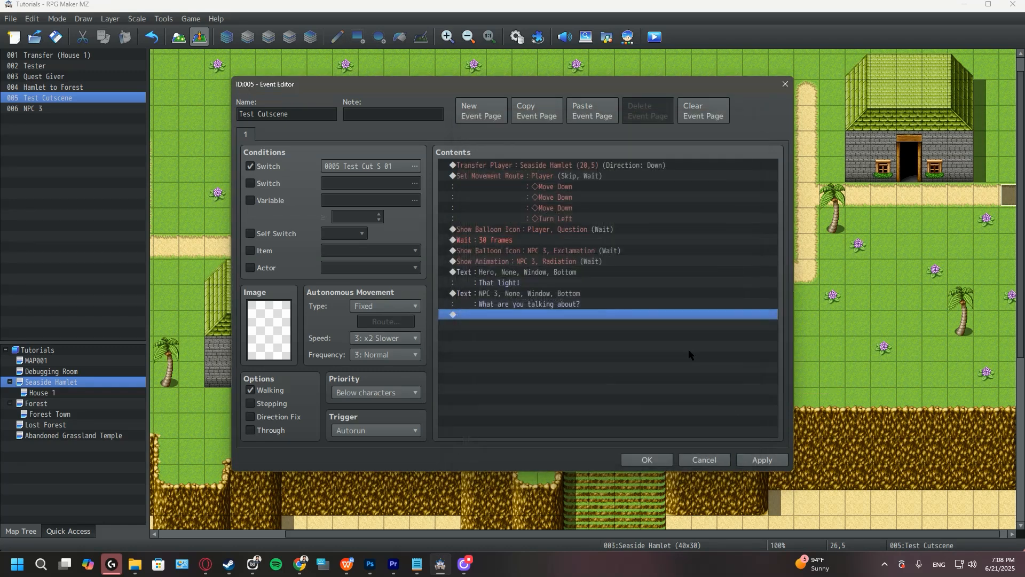
pyautogui.click(762, 459)
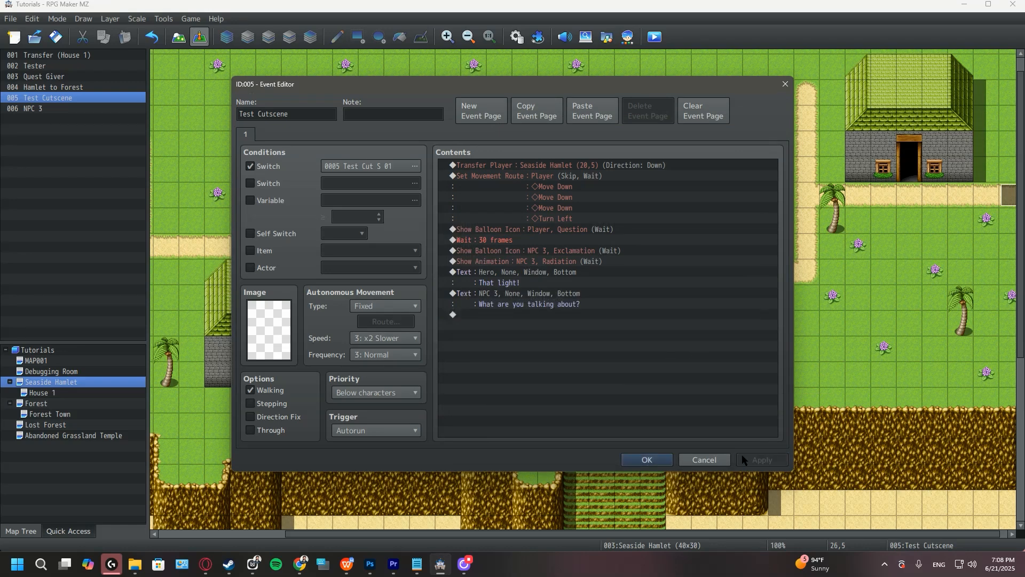
pyautogui.click(646, 460)
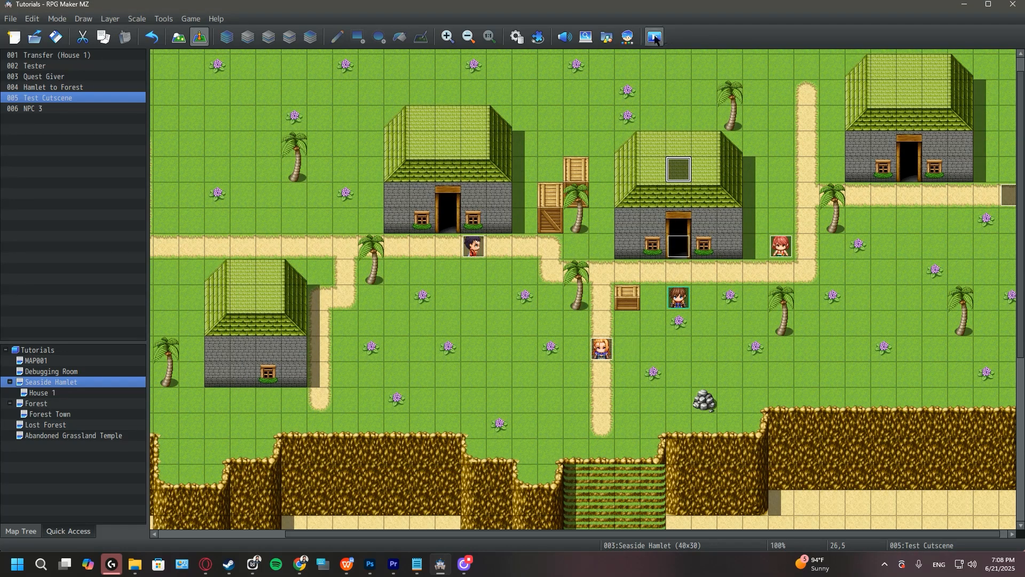
# - Save the game changes and playtest the cutscene's animation and dialogue from a new game, closing the test window when done
pyautogui.click(656, 37)
pyautogui.click(496, 293)
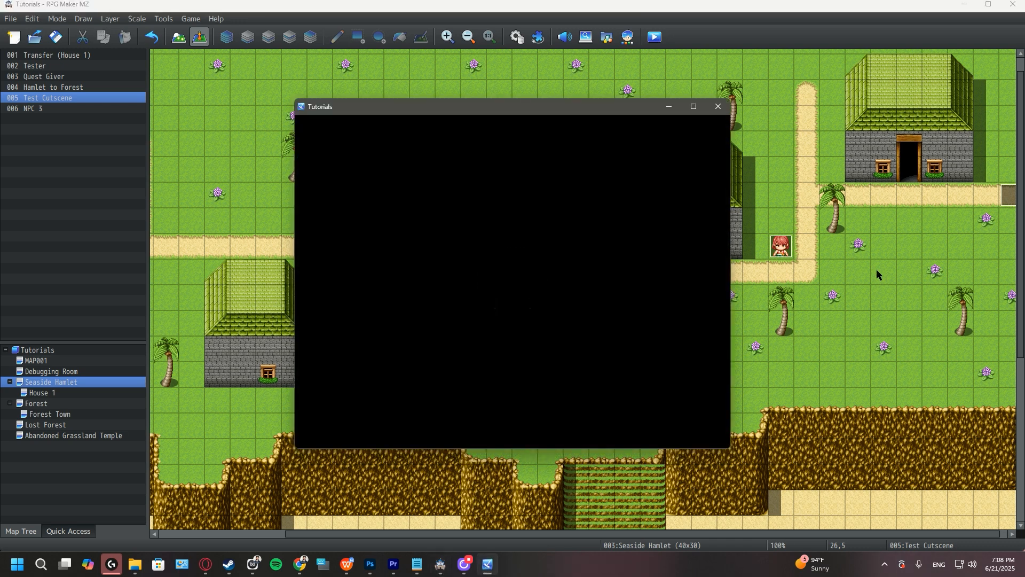
pyautogui.press('Return')
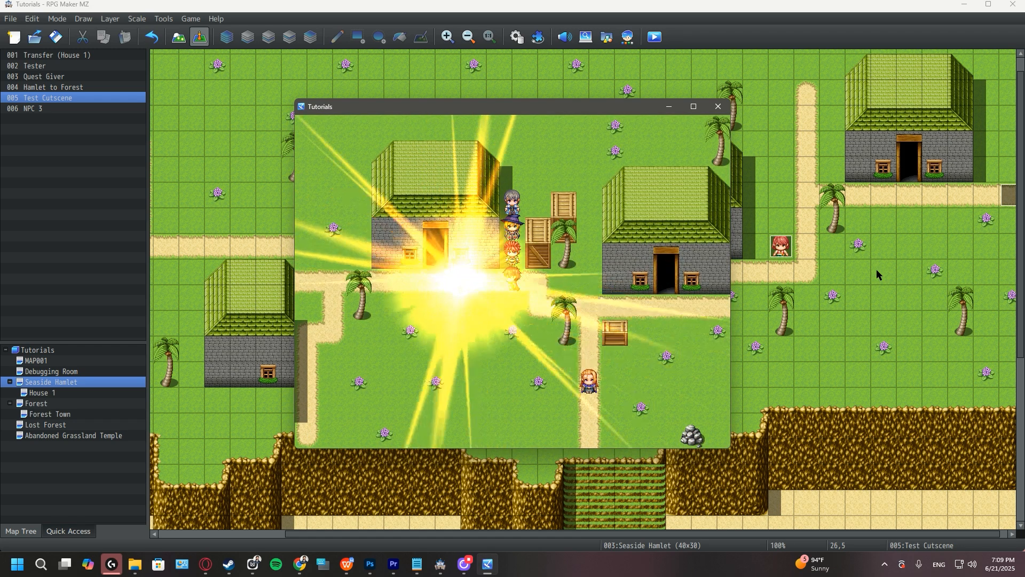
pyautogui.press('Return')
pyautogui.press('Return')
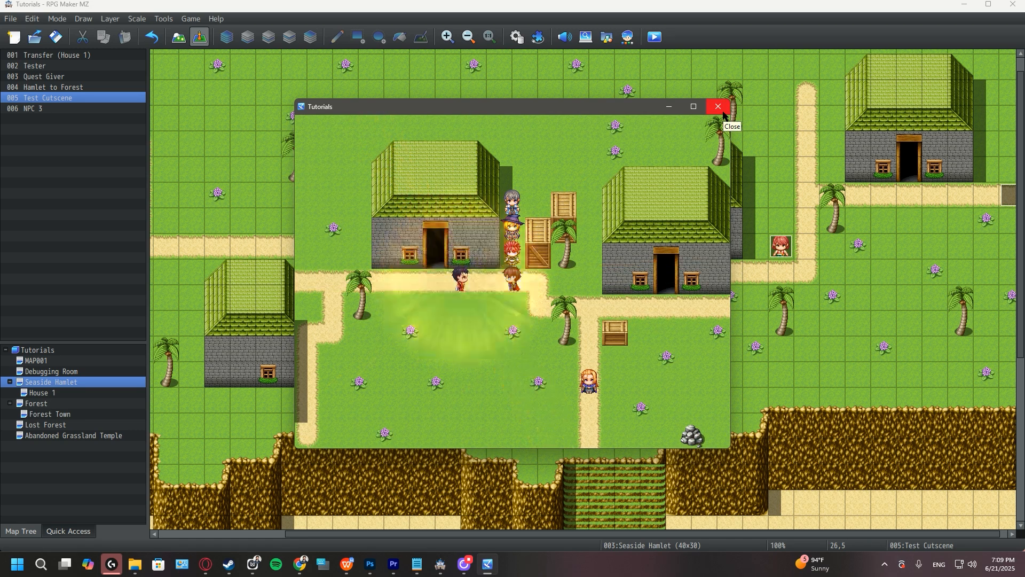
pyautogui.click(722, 111)
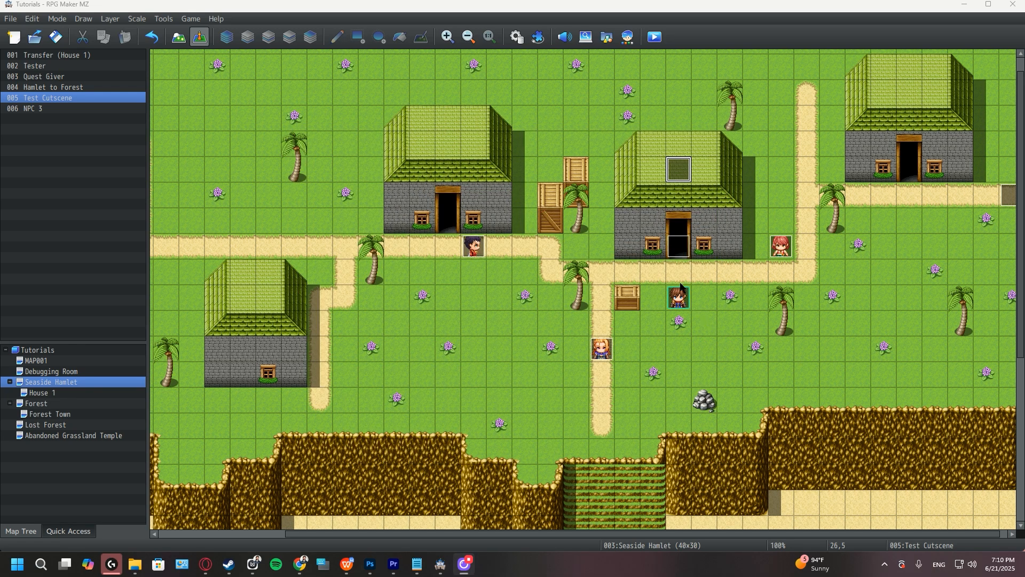
# - Add a Control Self Switch command setting A to ON at the end of the Test Cutscene event
pyautogui.doubleClick(681, 170)
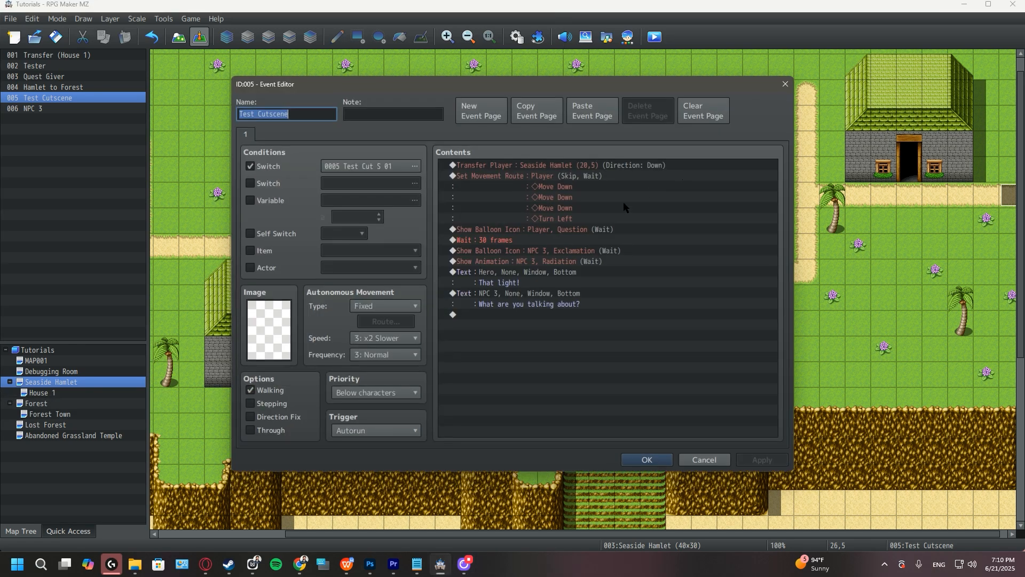
pyautogui.doubleClick(508, 315)
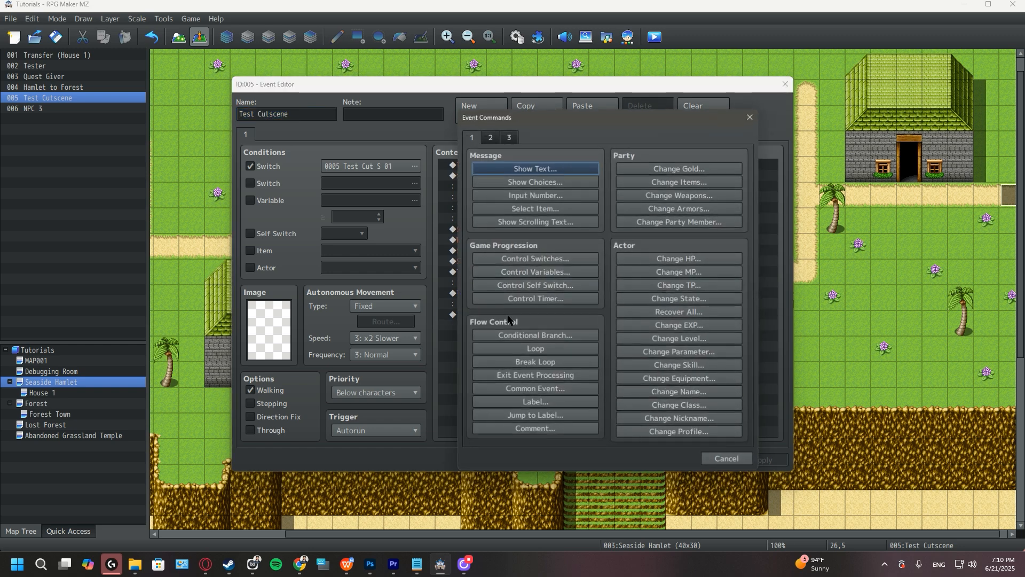
pyautogui.click(518, 289)
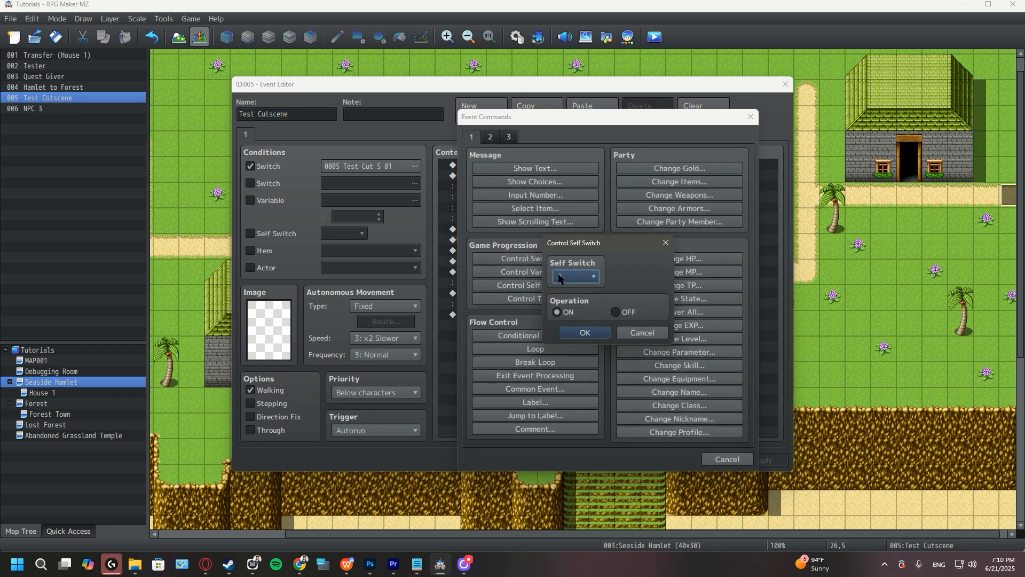
pyautogui.click(594, 332)
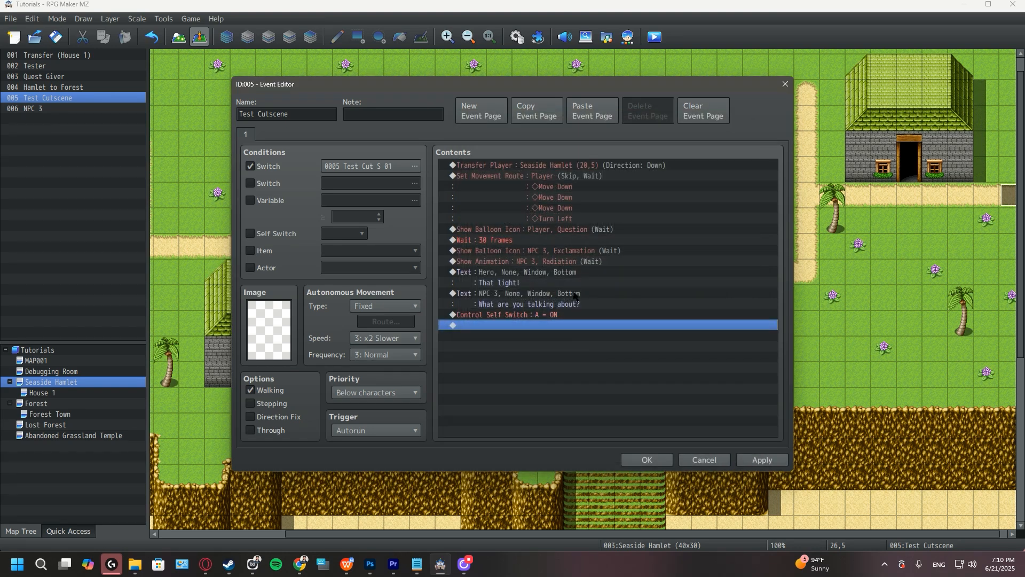
# - Add a second page to the Test Cutscene event, conditioned on Self Switch A, and save the event
pyautogui.click(496, 118)
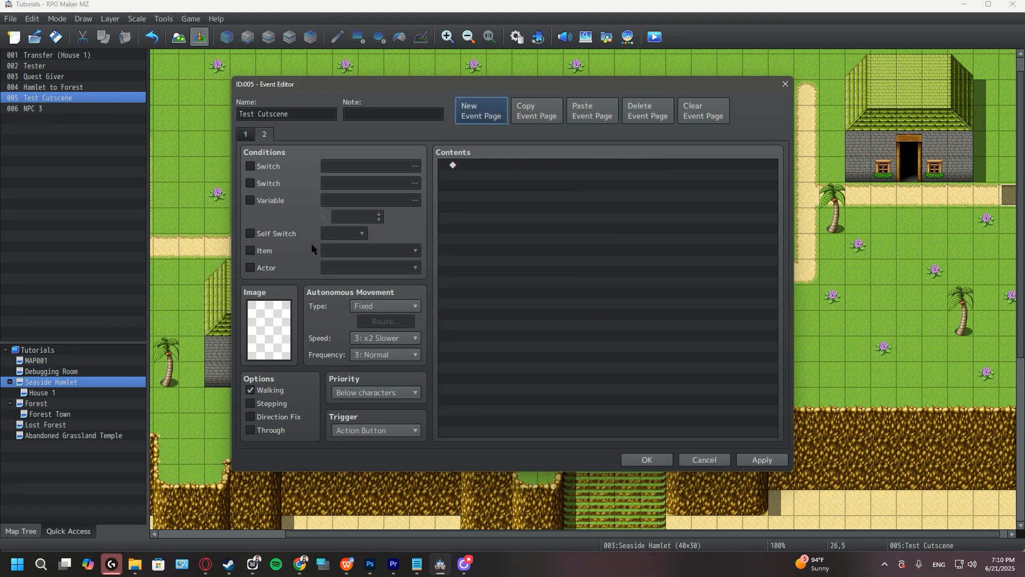
pyautogui.click(289, 235)
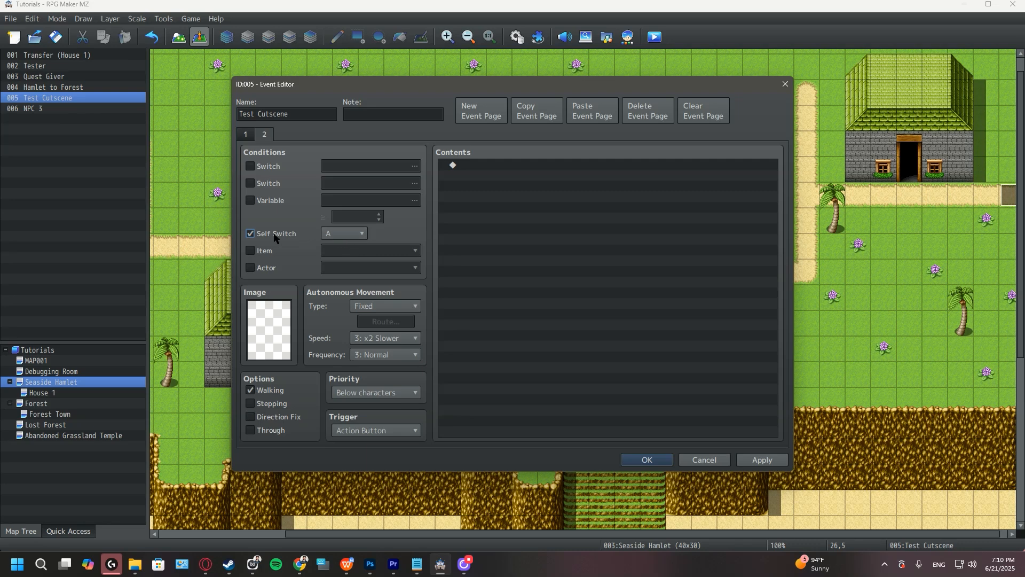
pyautogui.click(762, 460)
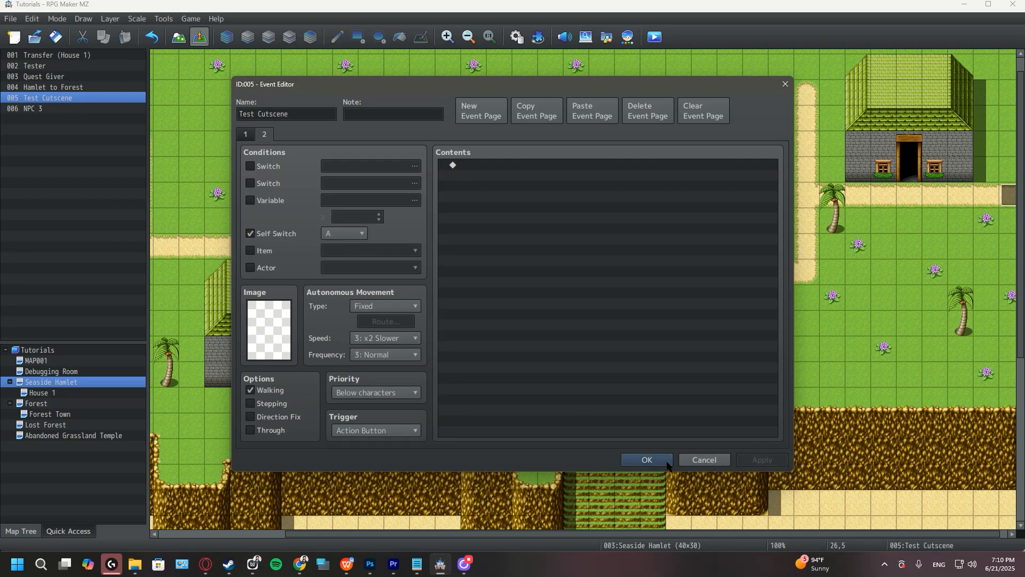
pyautogui.click(646, 460)
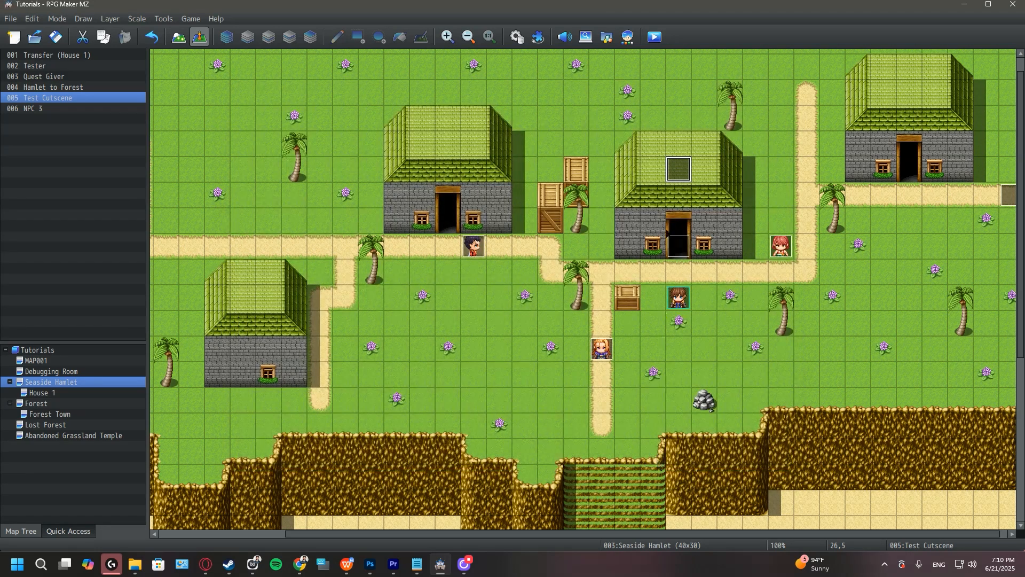
# - Save the game changes and playtest the cutscene through its dialogue, walk the party around the village once it ends, and close the test window
pyautogui.click(655, 37)
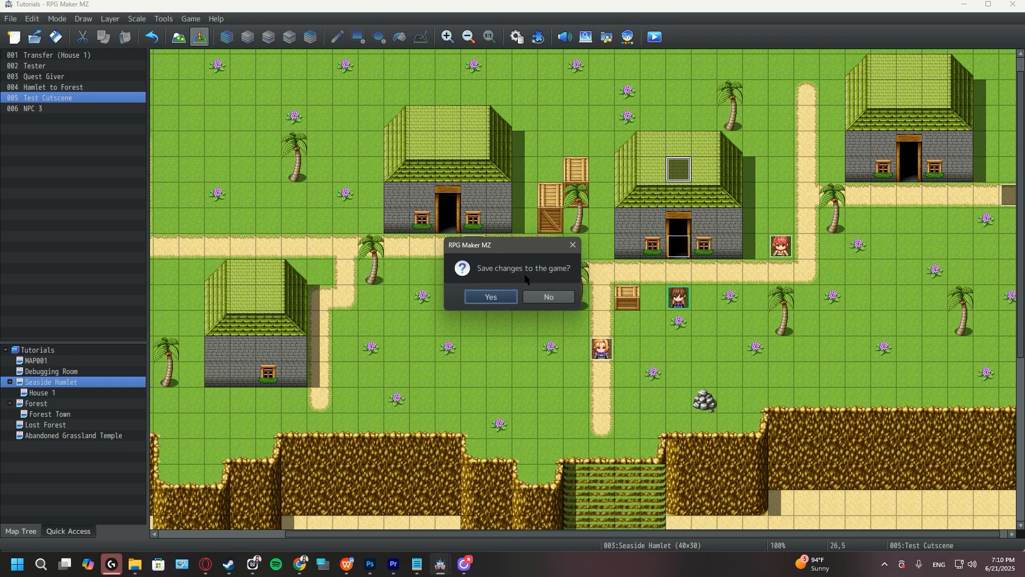
pyautogui.click(492, 294)
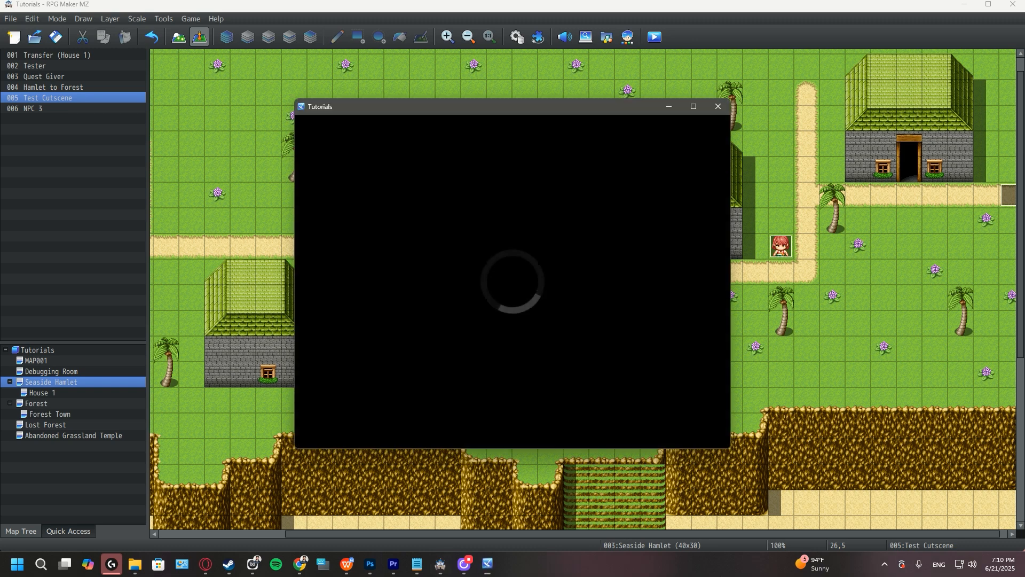
pyautogui.press('Return')
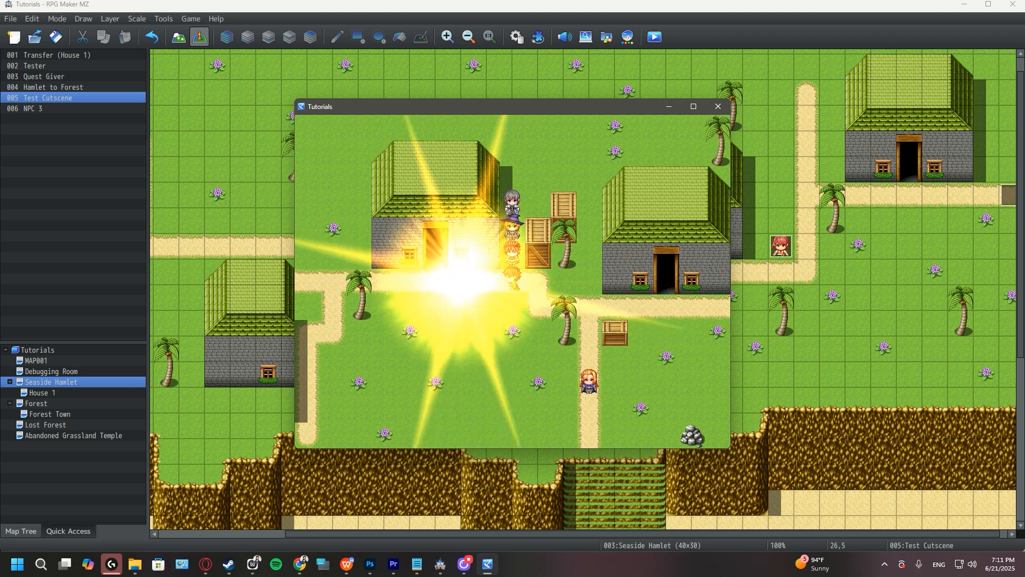
pyautogui.press('Return')
pyautogui.press('Return')
pyautogui.press('Right')
pyautogui.press('Down')
pyautogui.press('Right')
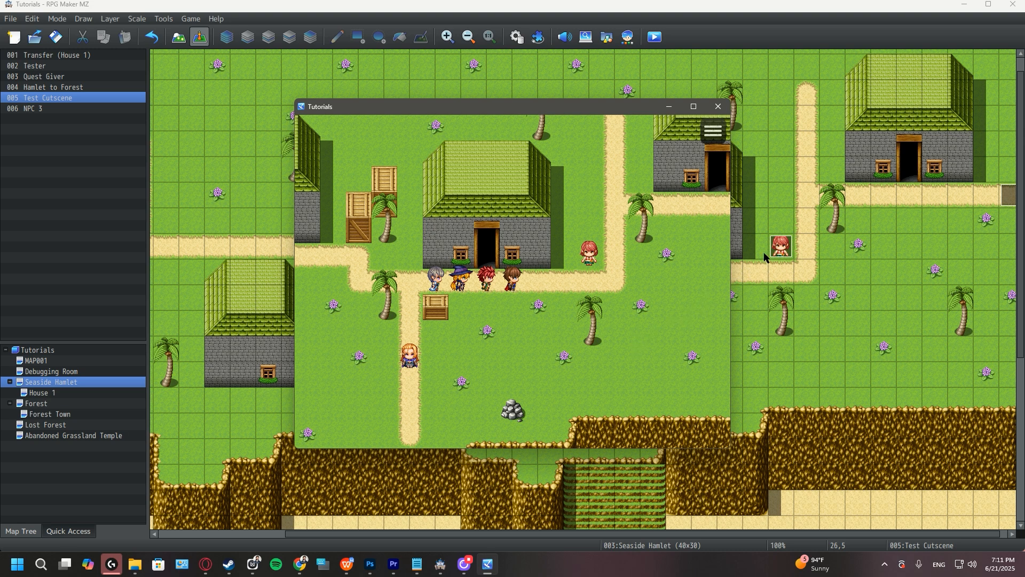
pyautogui.click(719, 107)
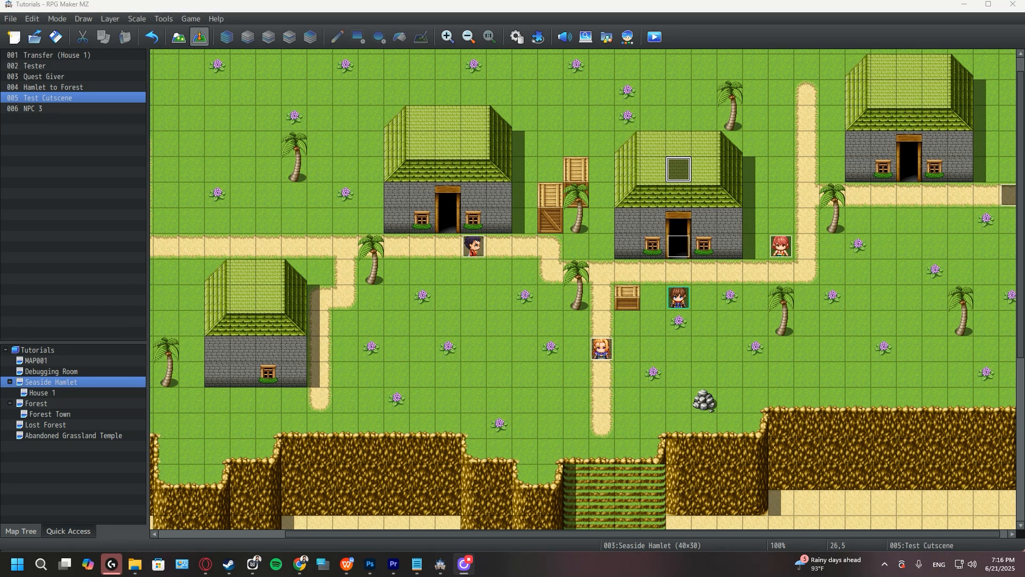
# - Delete all commands from page 1 of the Test Cutscene event, check page 2's conditions, and save the event
pyautogui.doubleClick(684, 168)
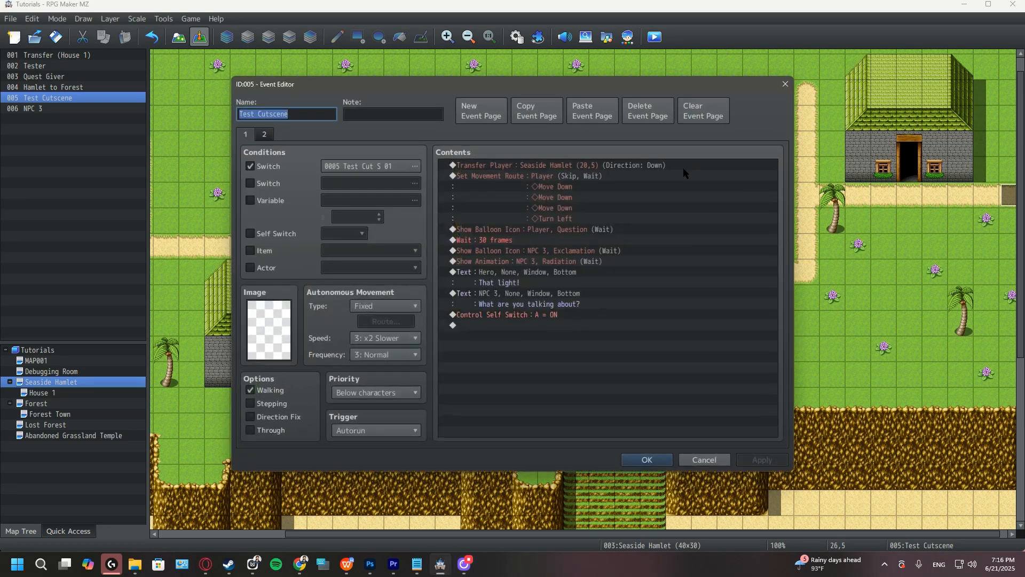
pyautogui.click(582, 166)
pyautogui.keyDown('shift'); pyautogui.click(561, 314); pyautogui.keyUp('shift')
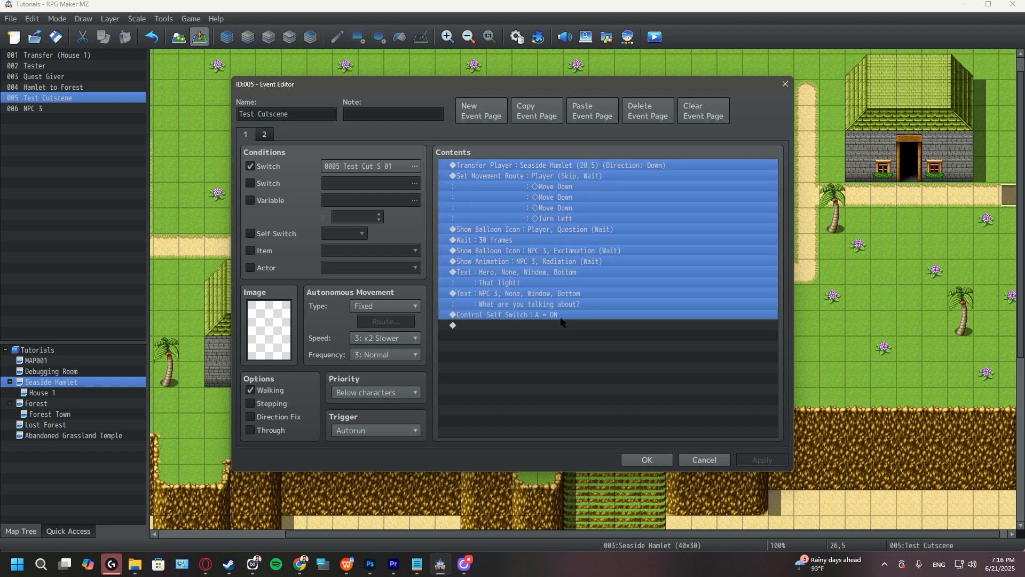
pyautogui.press('Delete')
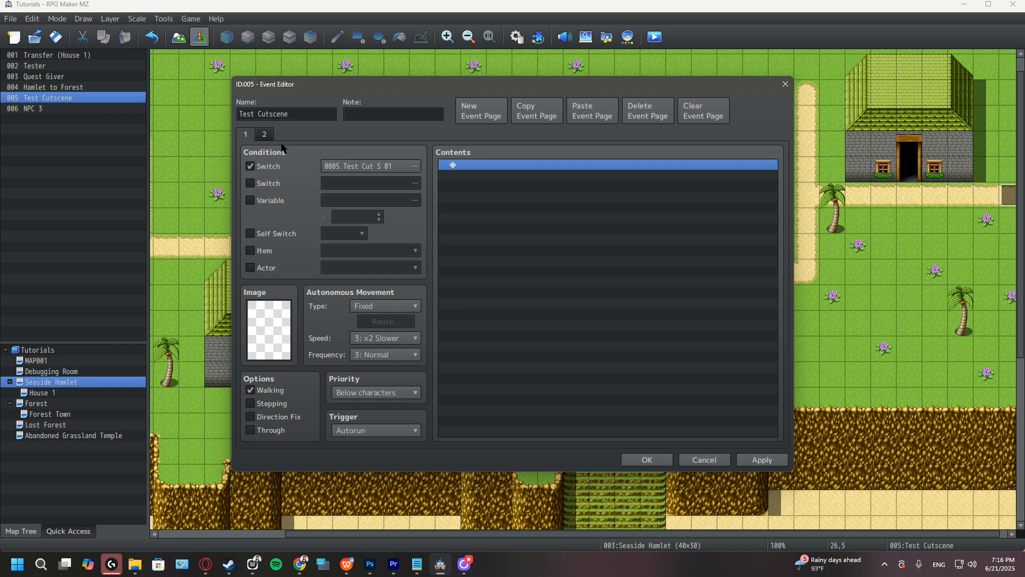
pyautogui.click(267, 134)
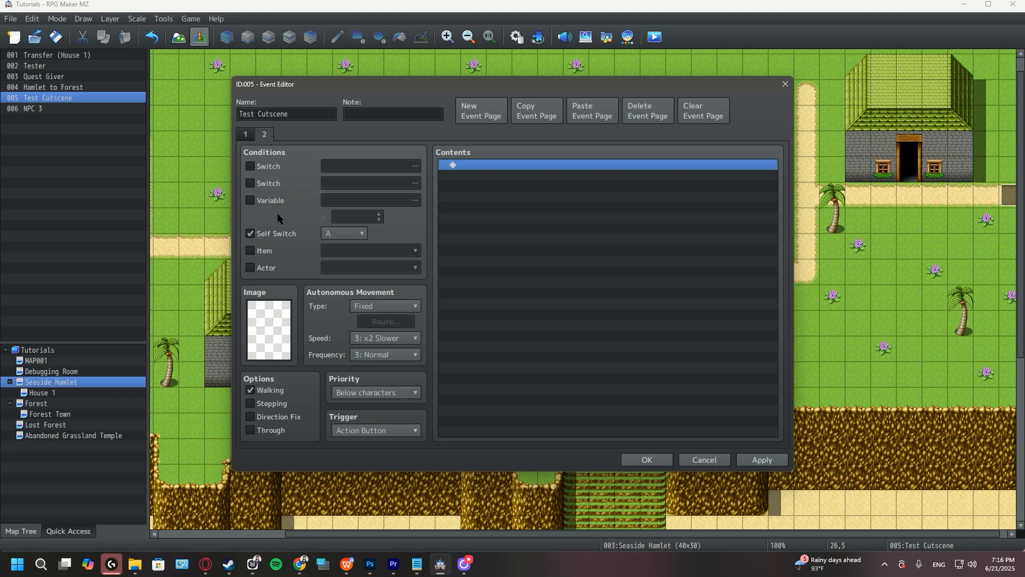
pyautogui.click(246, 134)
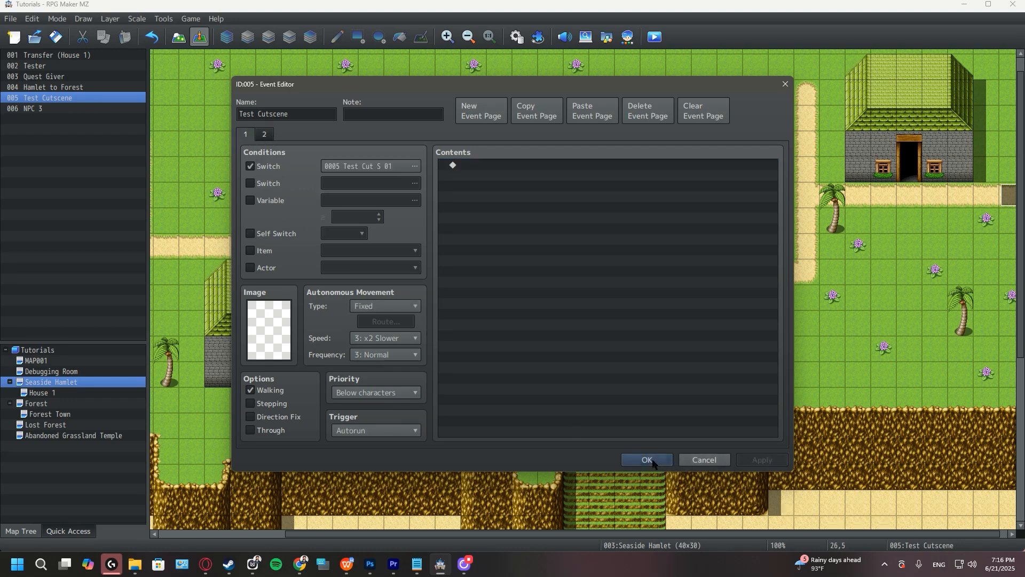
pyautogui.click(651, 460)
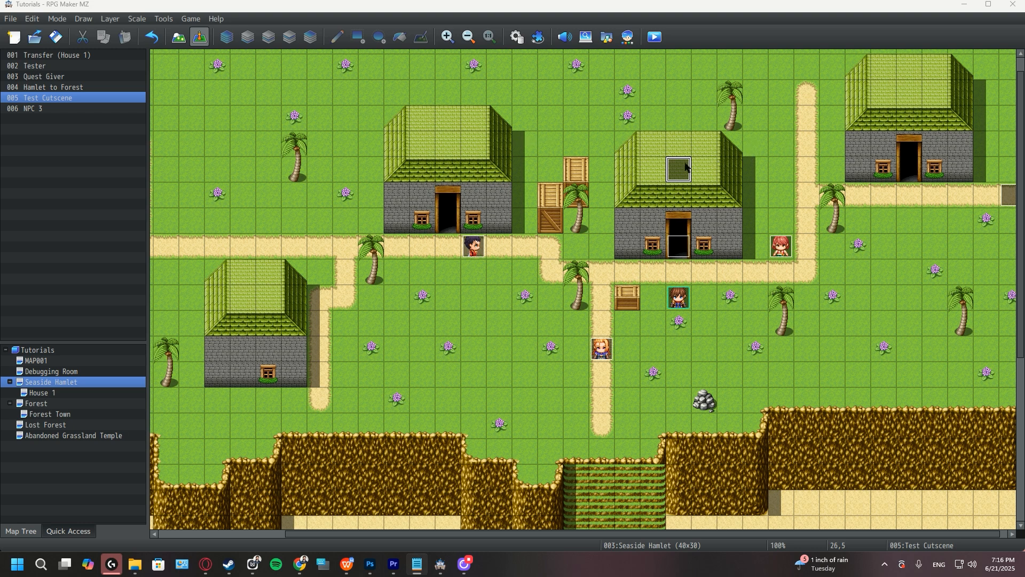
# - Create an event named Hero on the cliff at 14,17 and give it the brown-haired hero sprite from Actor1
pyautogui.scroll(-1, 500, 301)
pyautogui.scroll(-1, 500, 301)
pyautogui.scroll(2, 500, 302)
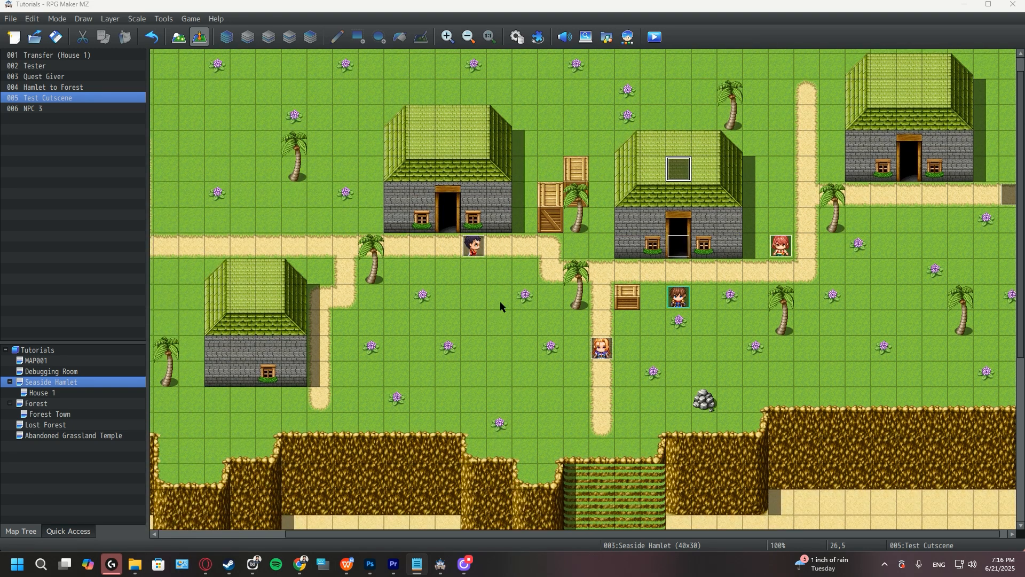
pyautogui.doubleClick(377, 473)
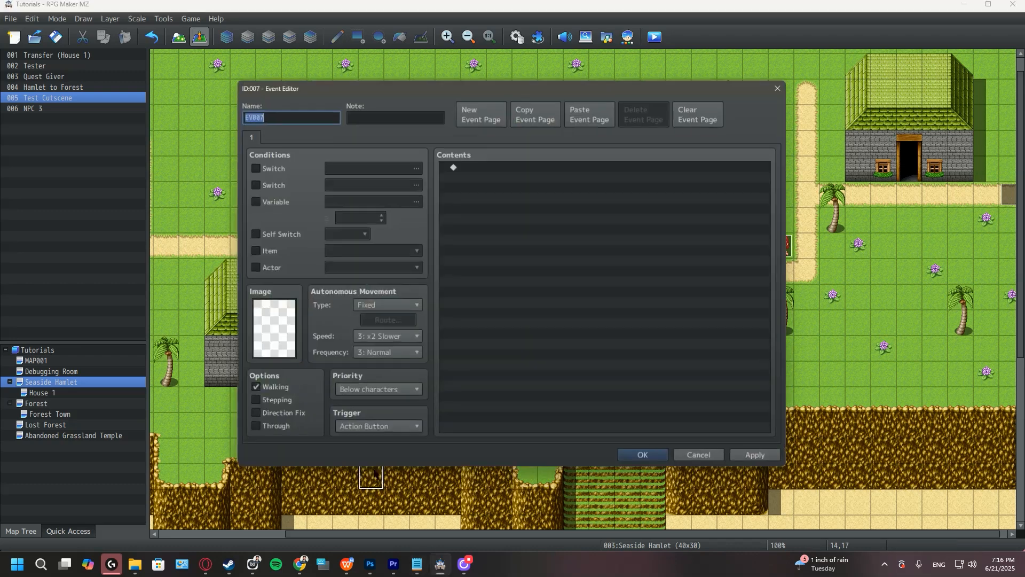
pyautogui.write('Hero')
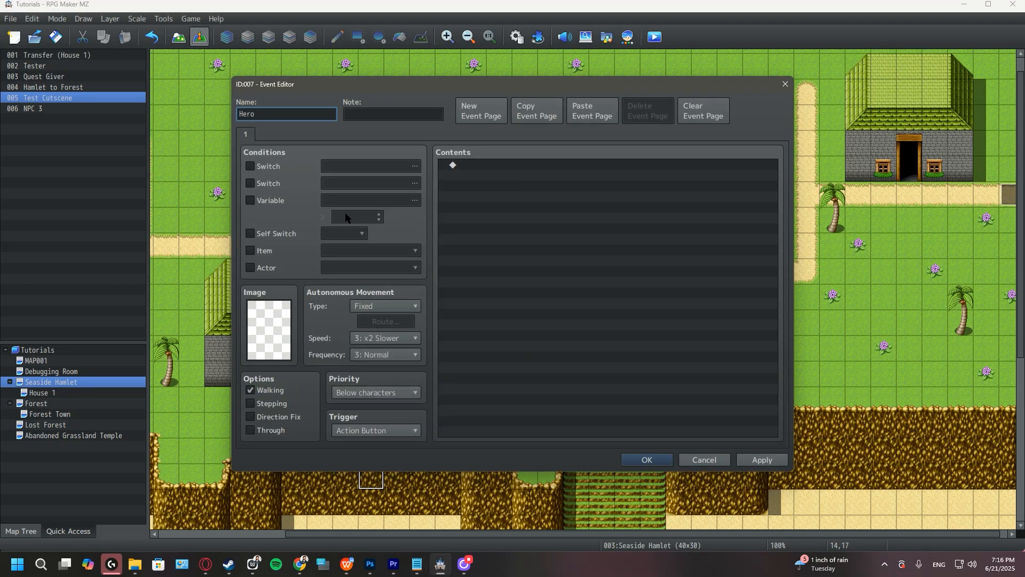
pyautogui.doubleClick(274, 305)
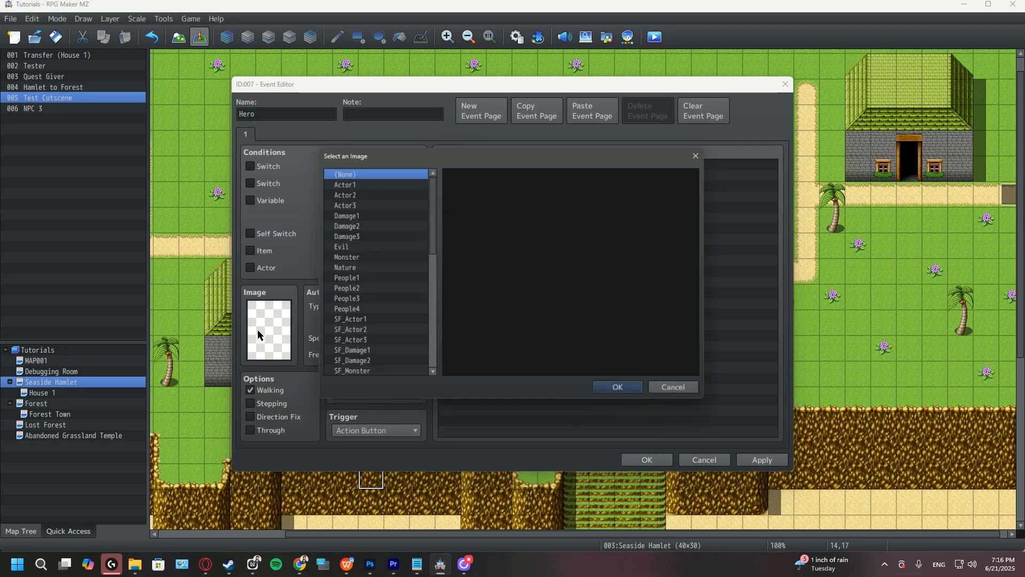
pyautogui.click(366, 184)
pyautogui.click(472, 175)
pyautogui.click(629, 390)
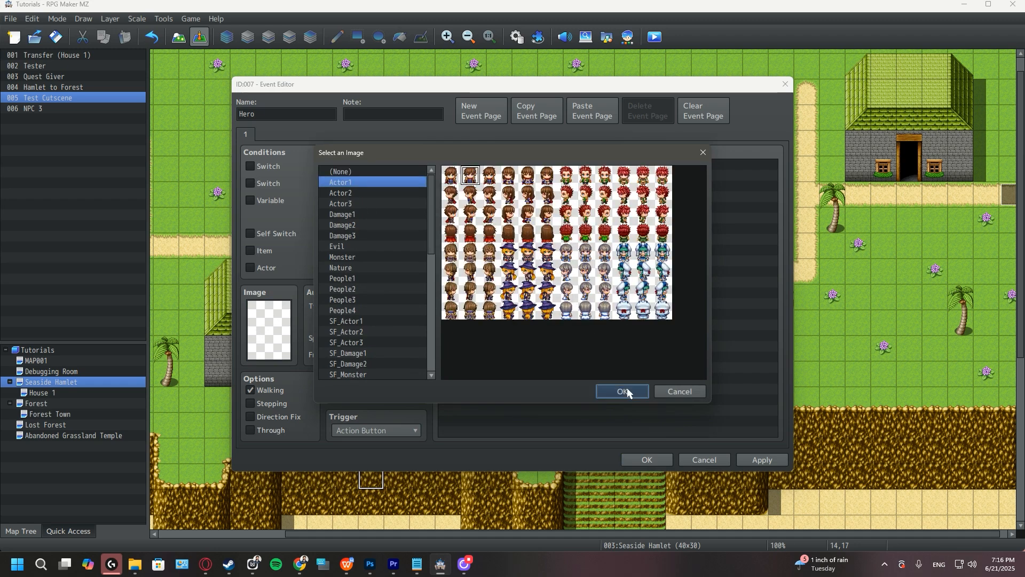
# - Name switch 0006 Team, make it the Hero event's page condition, save the event, and reopen it briefly to check
pyautogui.click(255, 170)
pyautogui.click(368, 166)
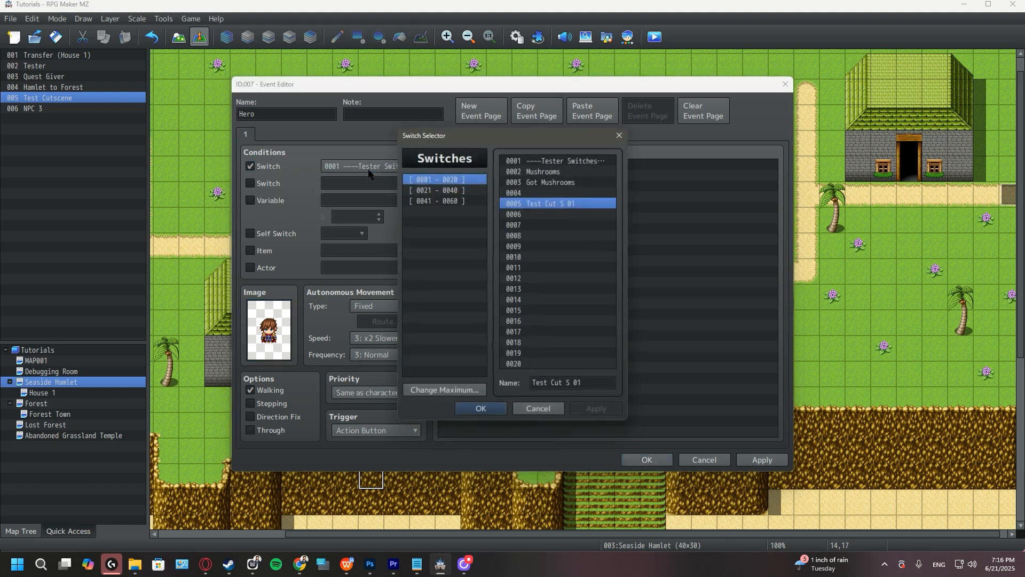
pyautogui.click(585, 225)
pyautogui.click(588, 215)
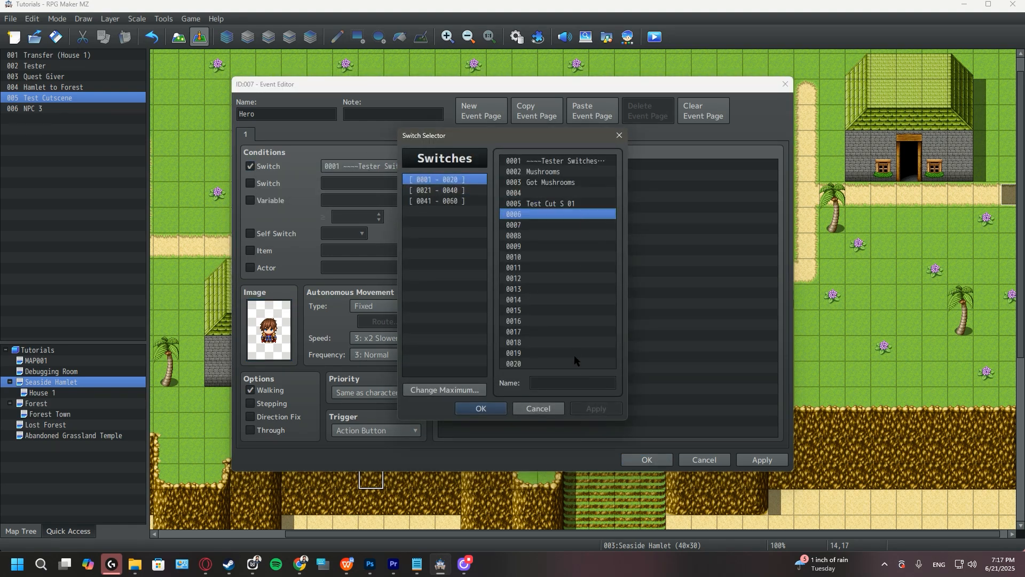
pyautogui.click(574, 380)
pyautogui.write('Team')
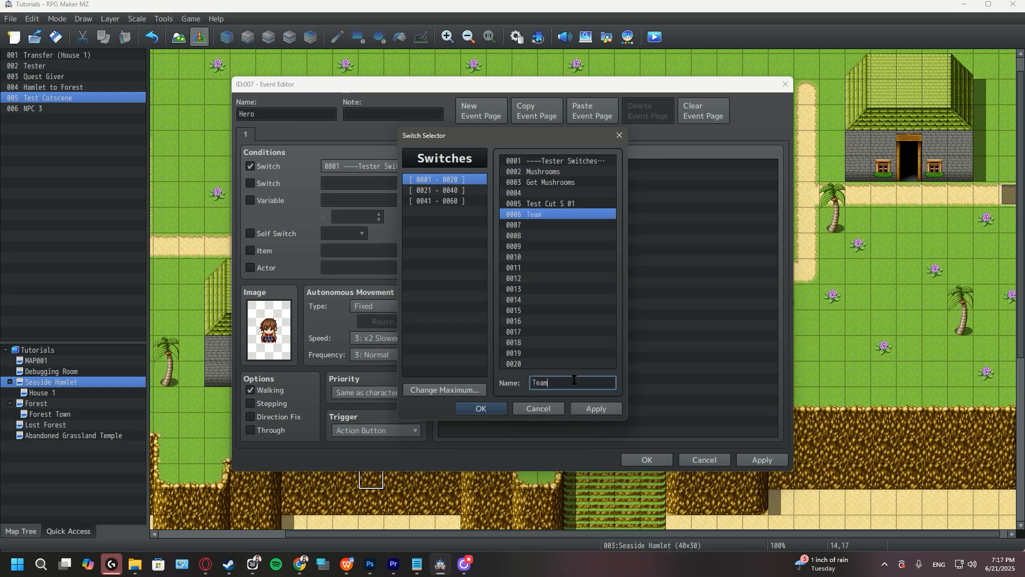
pyautogui.click(598, 408)
pyautogui.click(473, 410)
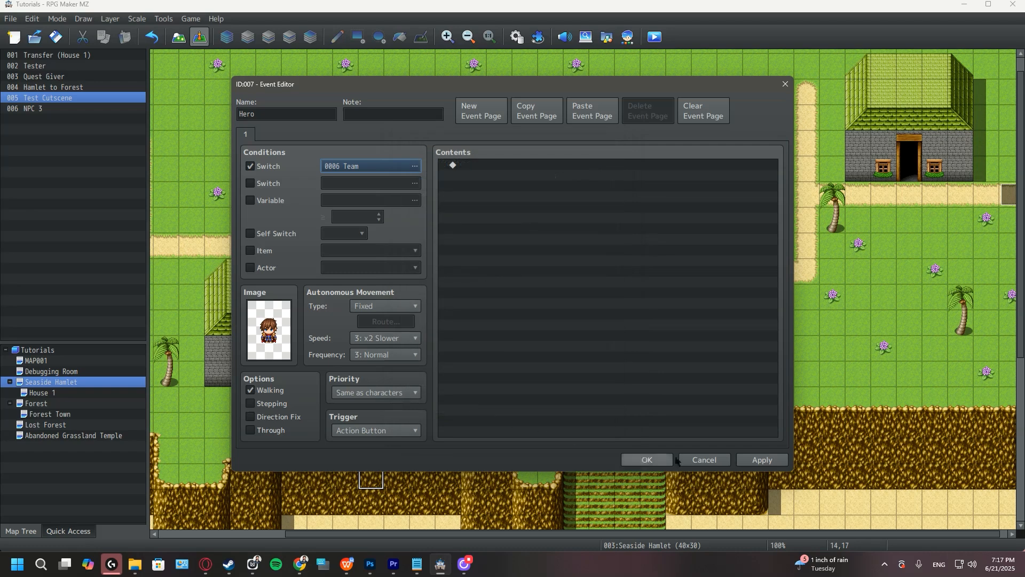
pyautogui.click(767, 460)
pyautogui.click(651, 460)
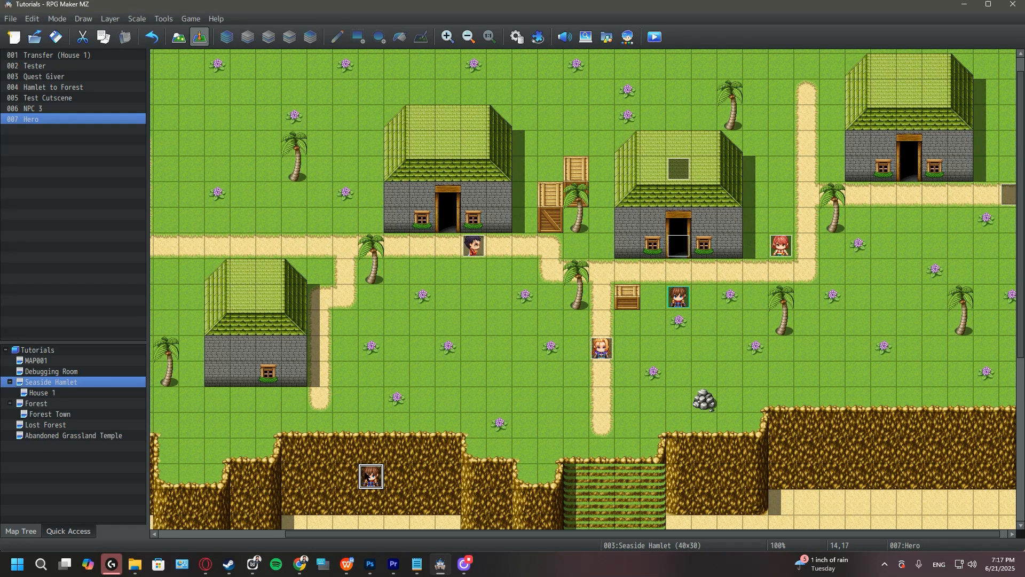
pyautogui.doubleClick(371, 476)
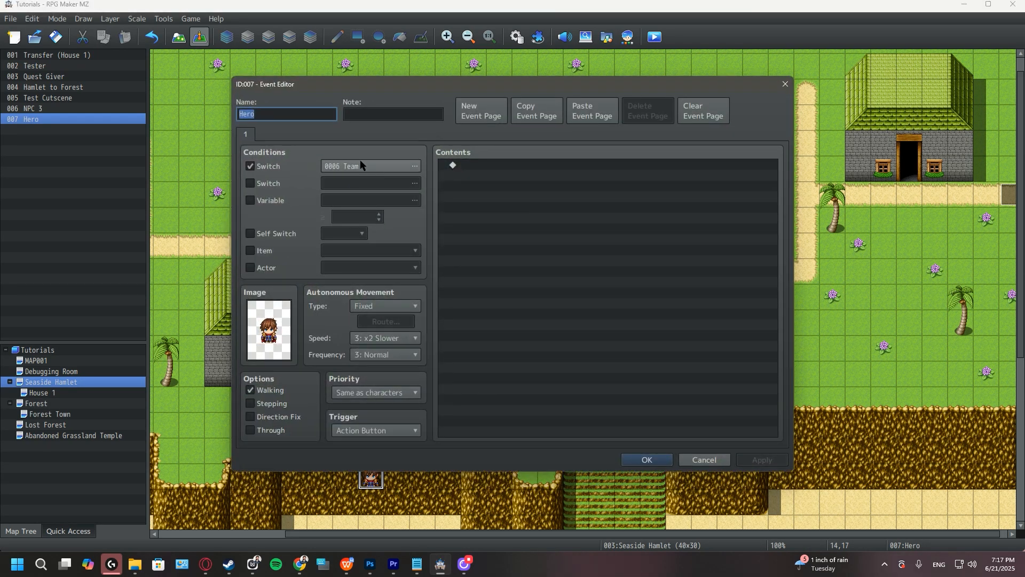
pyautogui.click(785, 85)
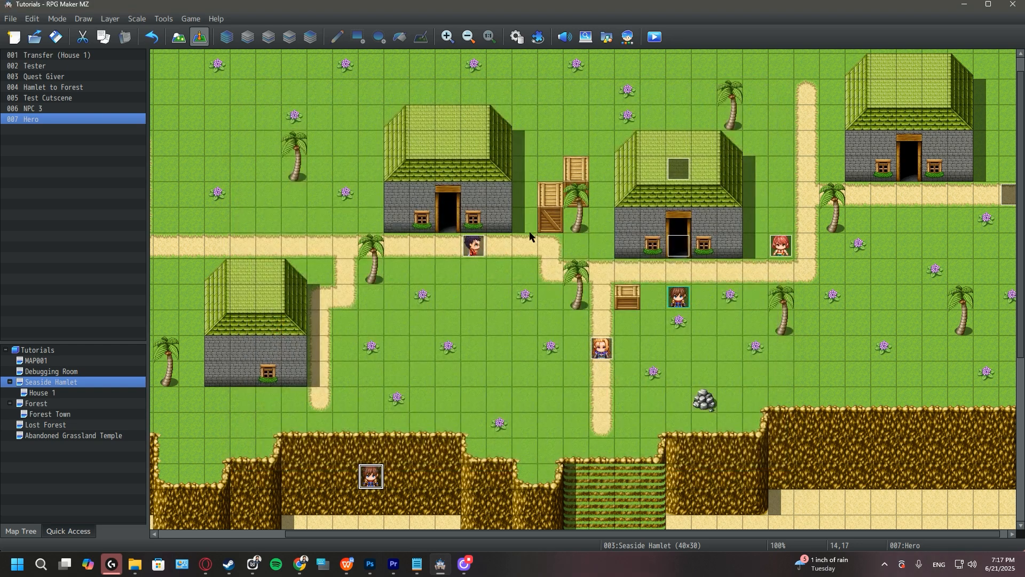
# - Add a Fadeout Screen command as the first command on page 1 of the Test Cutscene event
pyautogui.doubleClick(679, 164)
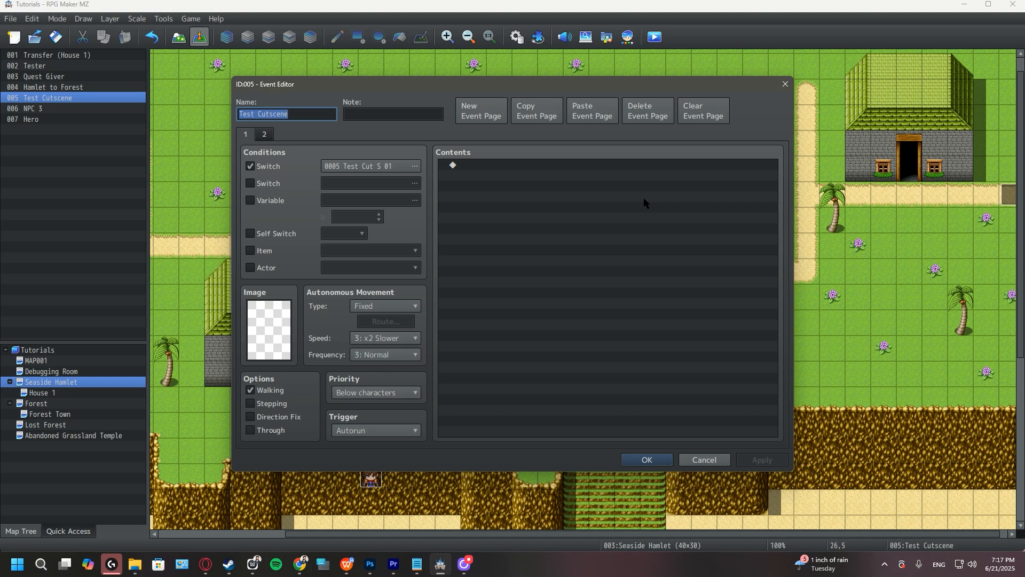
pyautogui.doubleClick(481, 165)
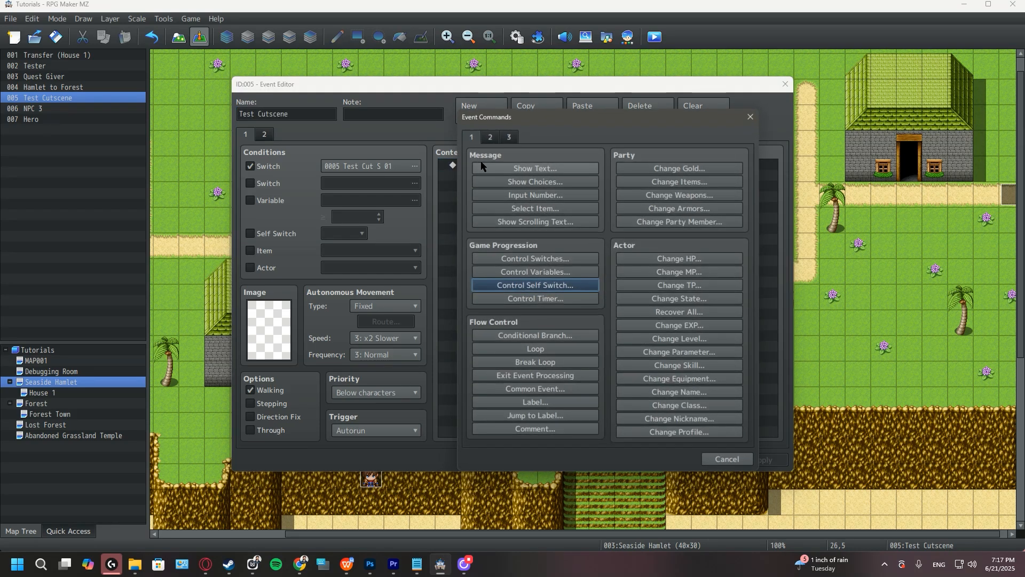
pyautogui.click(492, 138)
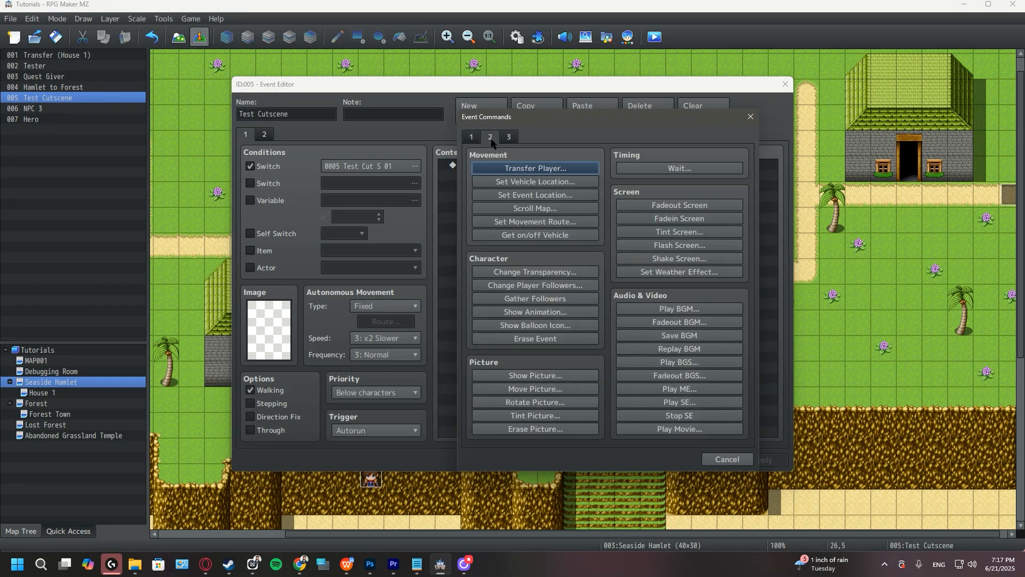
pyautogui.click(696, 206)
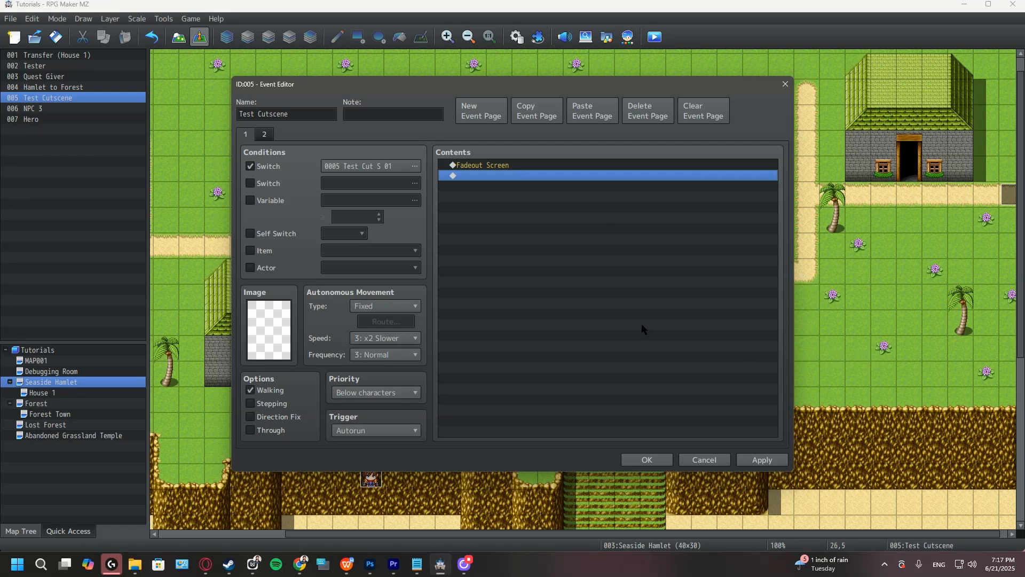
# - After the screen fadeout, add Change Transparency set to ON and Change Player Followers set to OFF
pyautogui.doubleClick(515, 177)
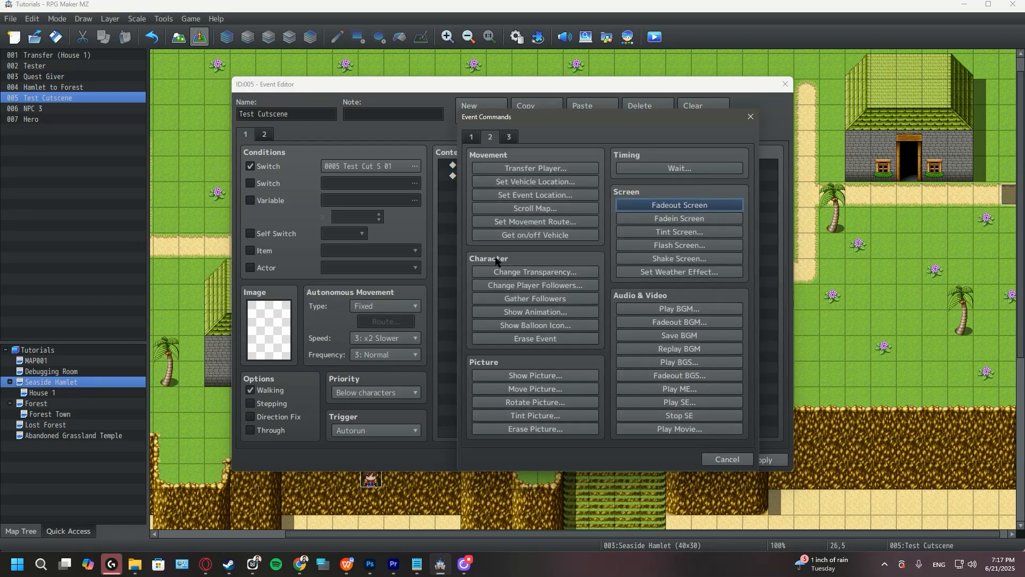
pyautogui.click(526, 274)
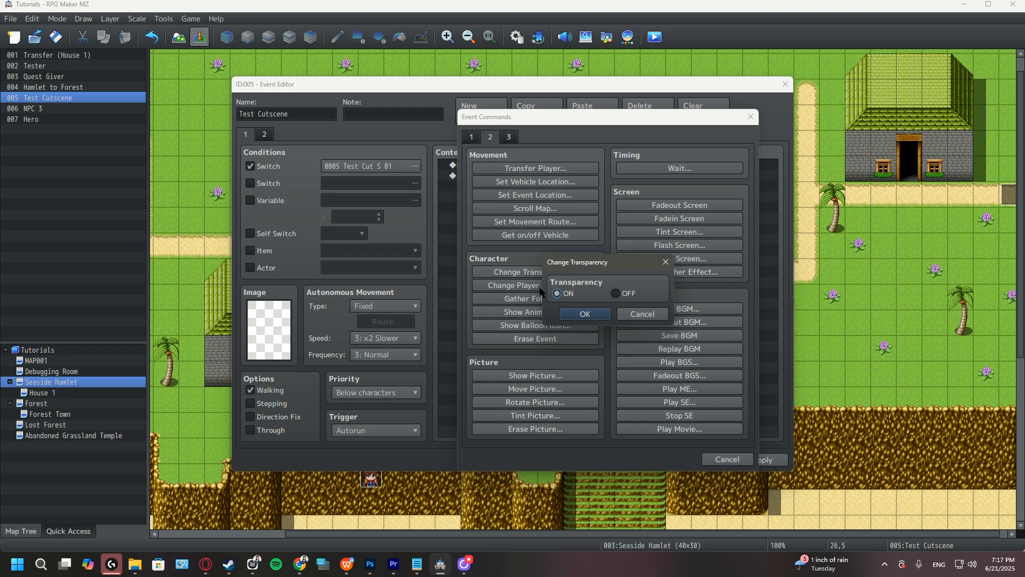
pyautogui.click(586, 315)
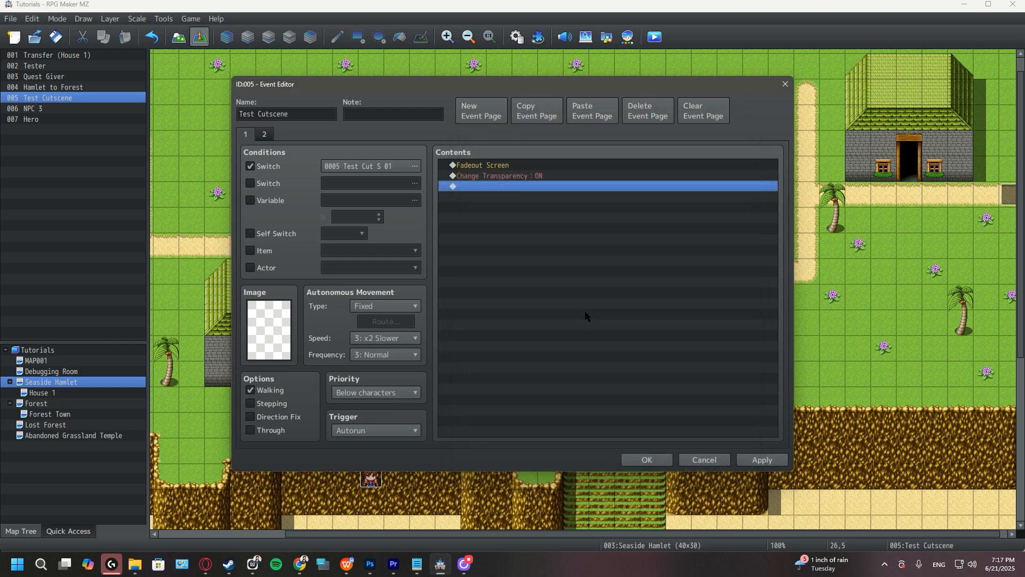
pyautogui.doubleClick(518, 187)
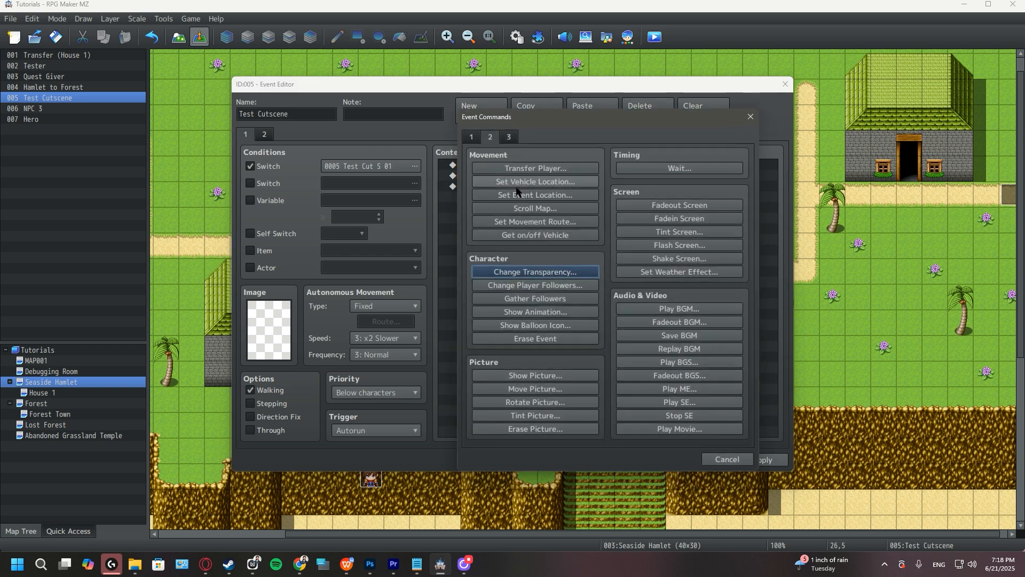
pyautogui.click(543, 286)
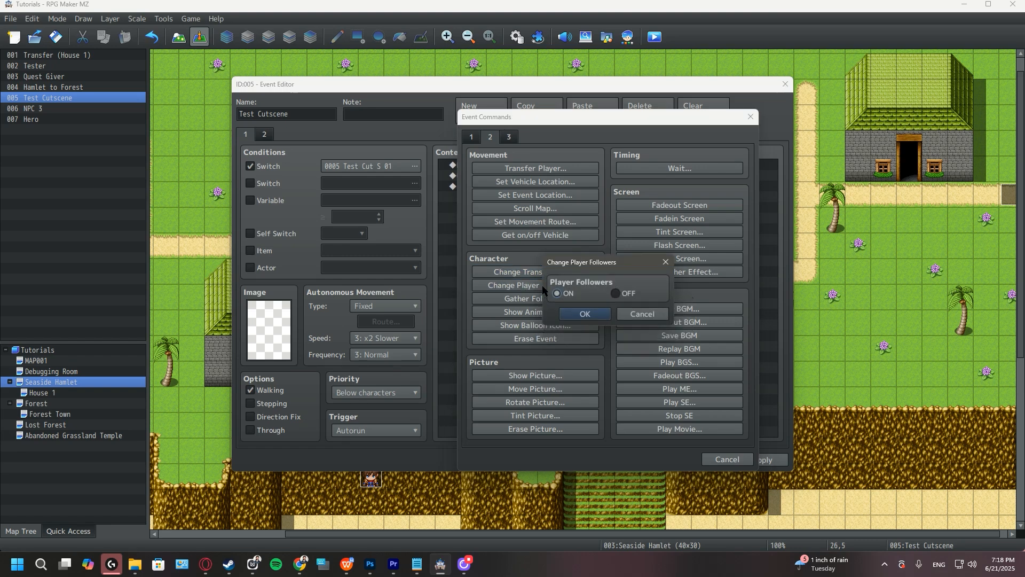
pyautogui.click(625, 294)
pyautogui.click(587, 316)
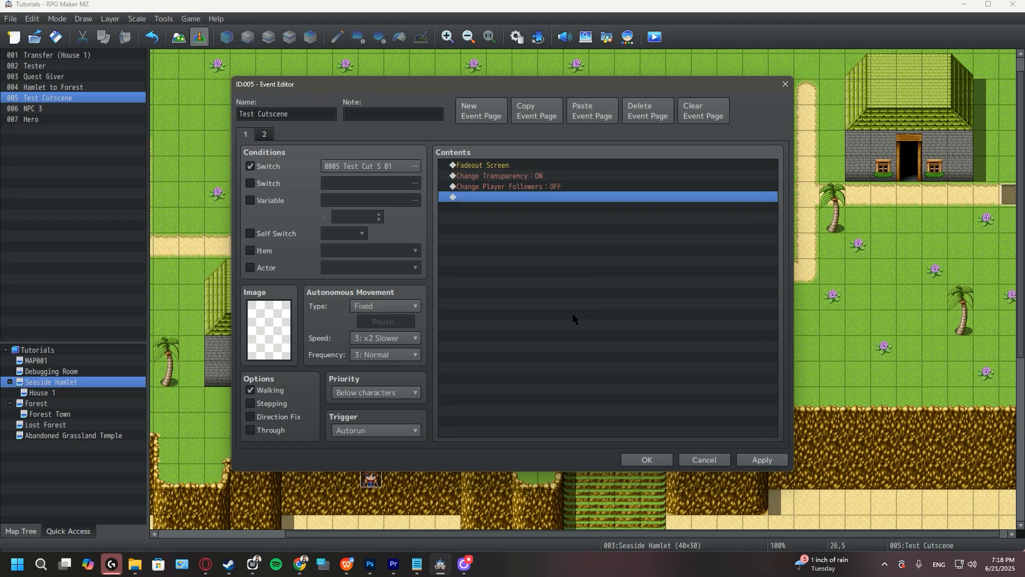
# - Add a Set Event Location command that places the Hero event at 26,9 on the current map, facing left
pyautogui.doubleClick(526, 199)
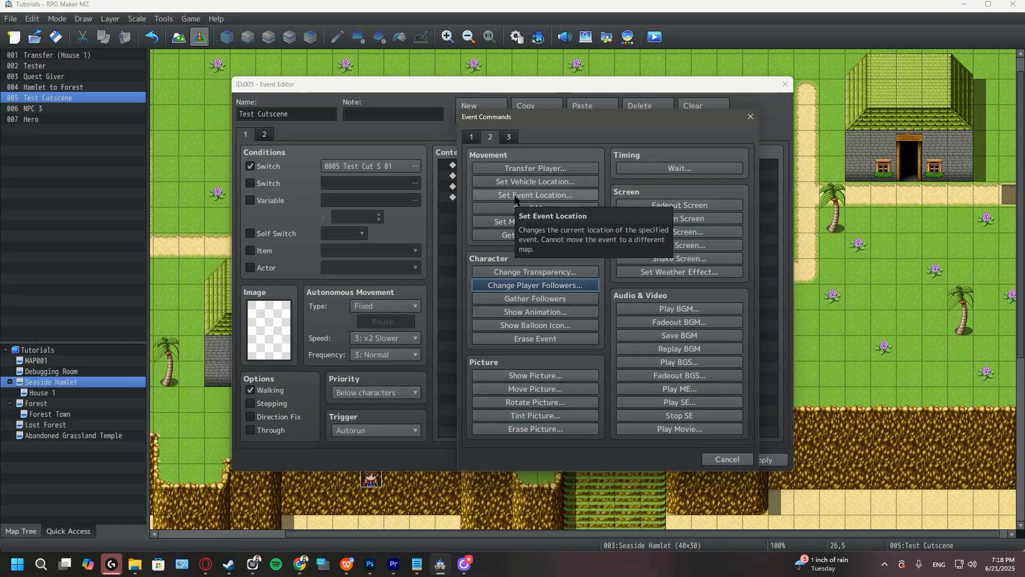
pyautogui.click(515, 197)
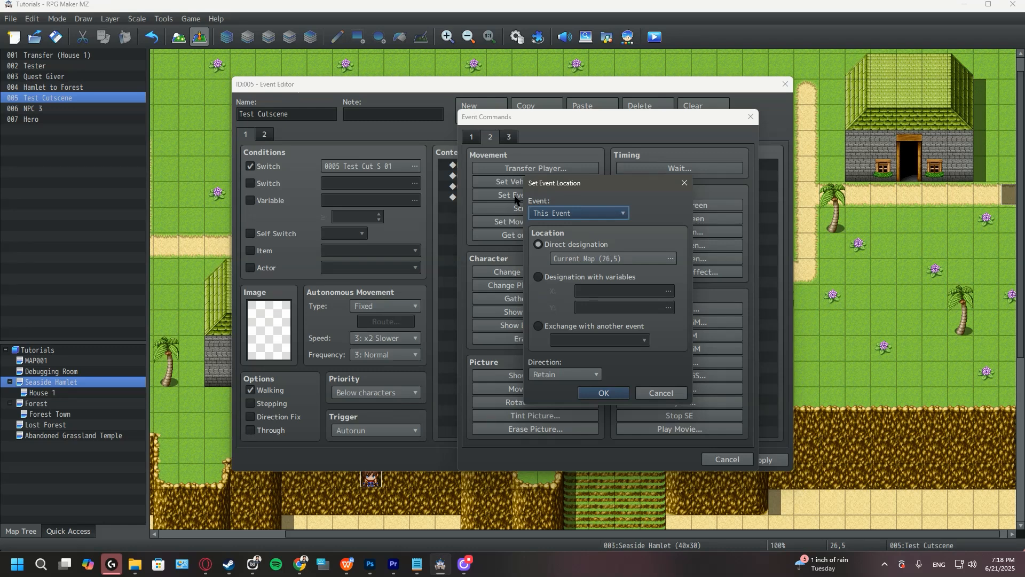
pyautogui.click(571, 214)
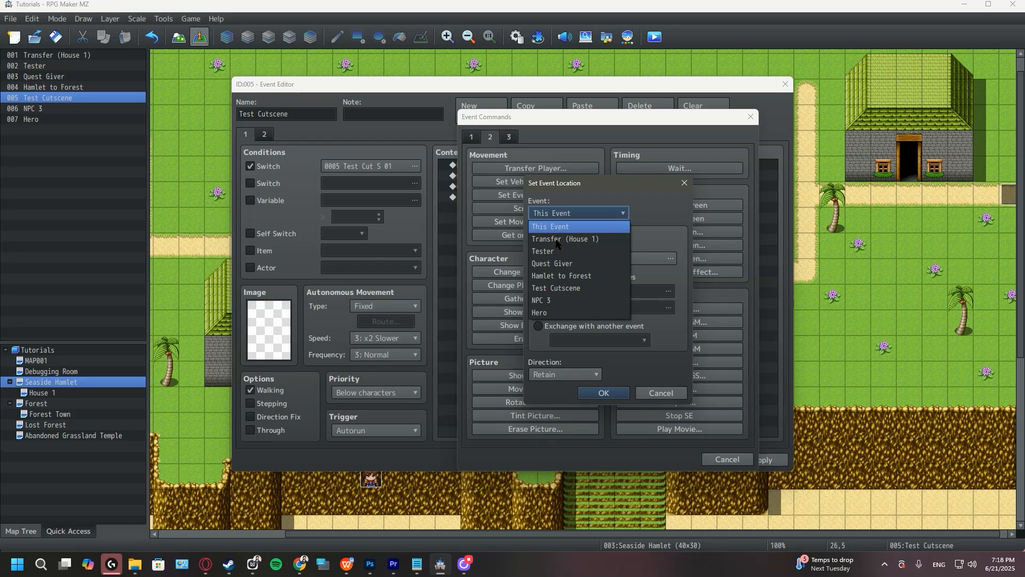
pyautogui.click(576, 313)
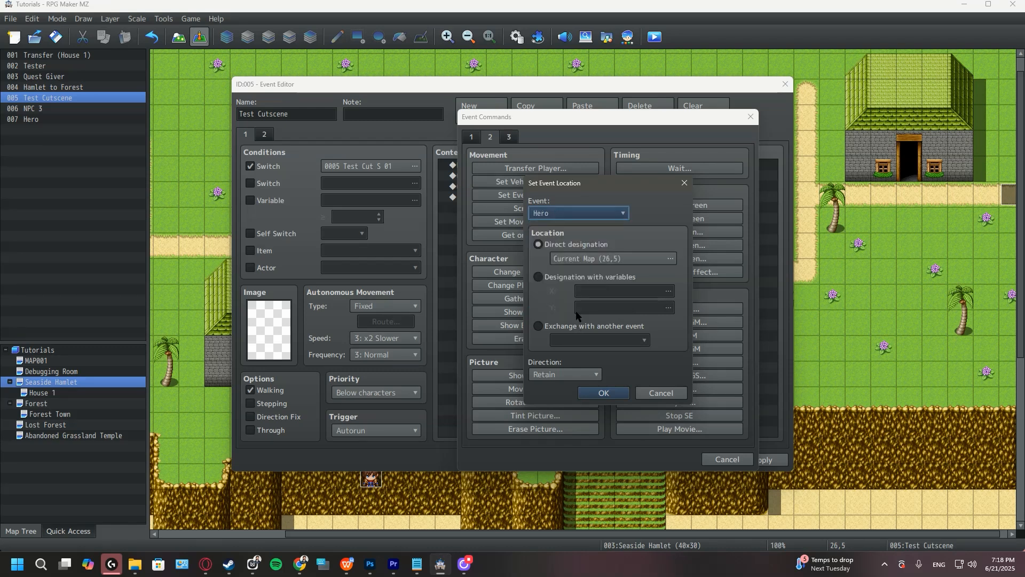
pyautogui.click(624, 260)
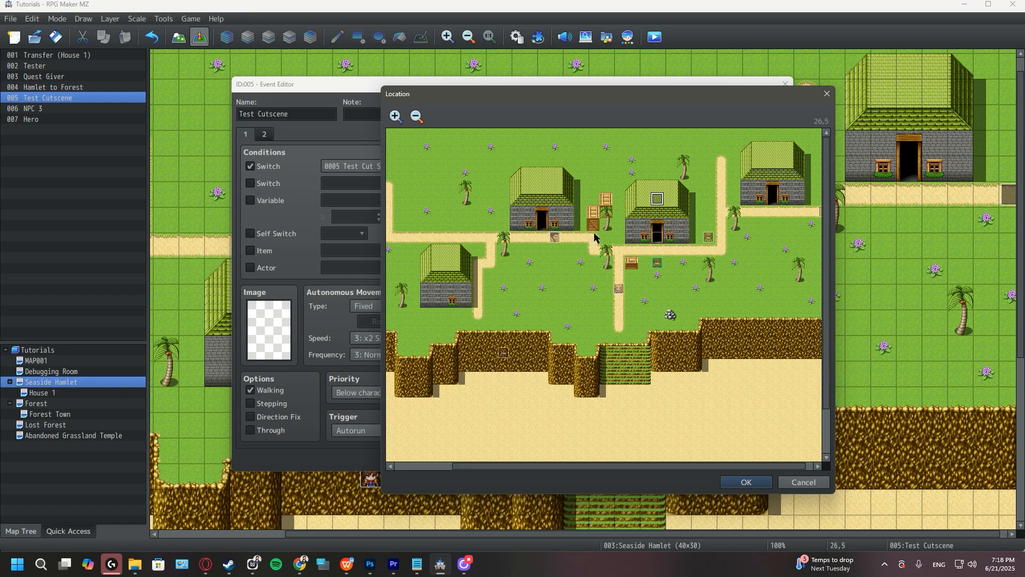
pyautogui.click(654, 251)
pyautogui.click(748, 483)
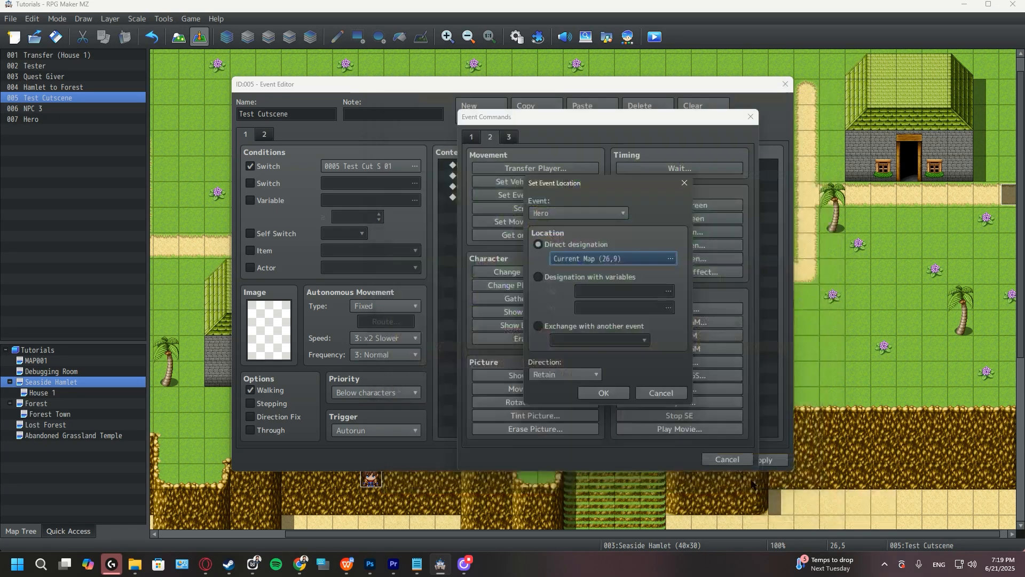
pyautogui.click(561, 373)
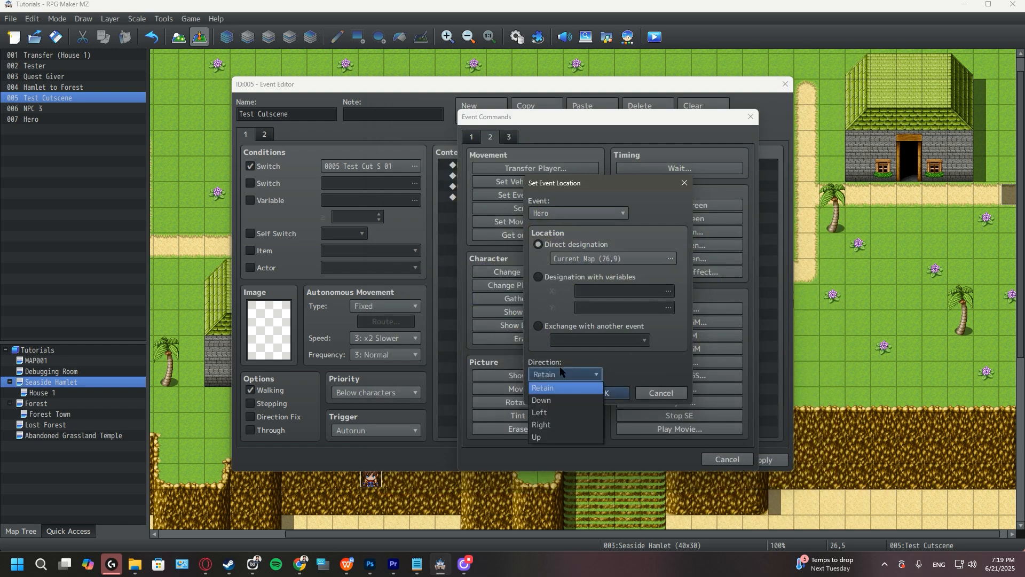
pyautogui.click(552, 412)
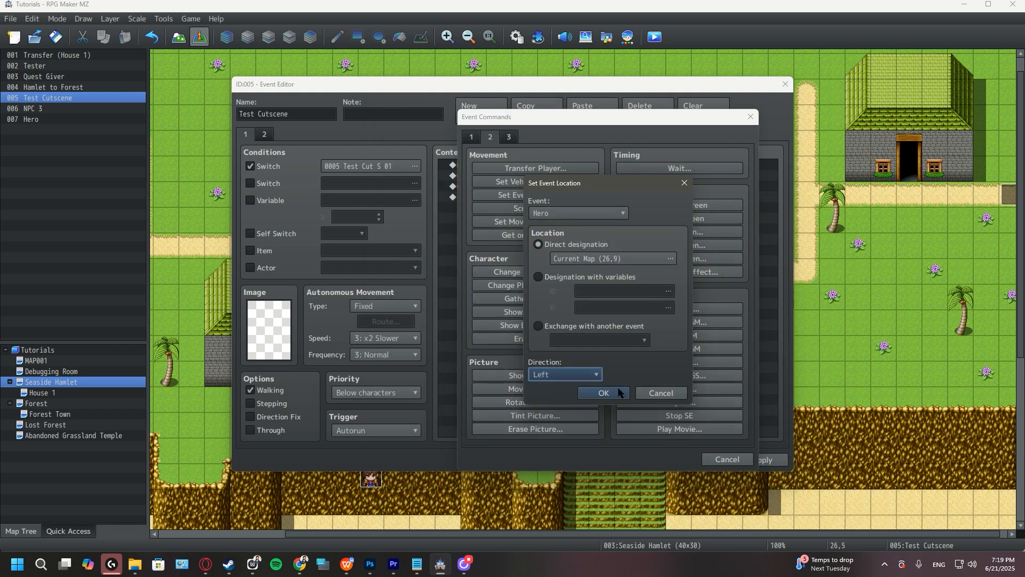
pyautogui.click(604, 392)
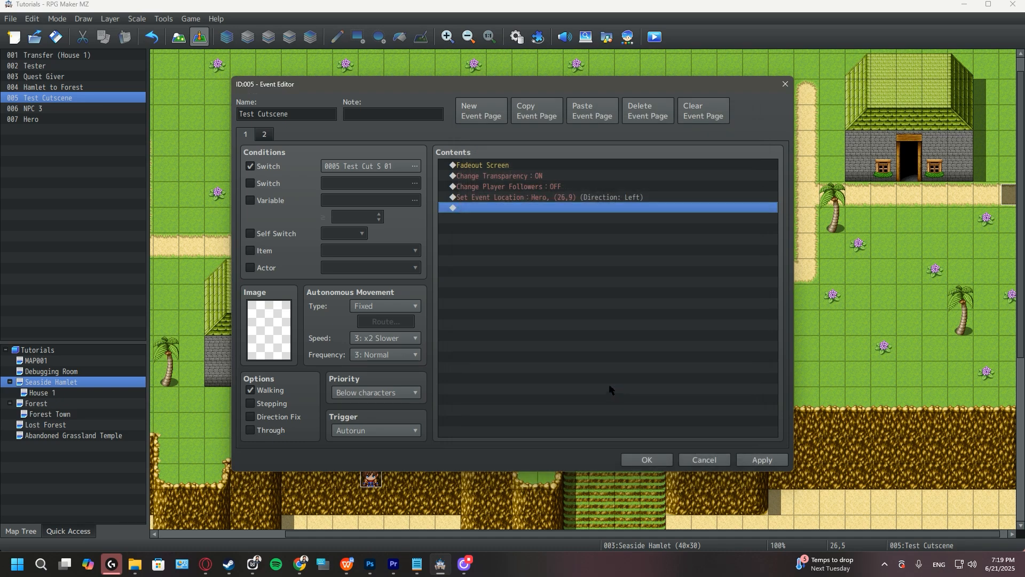
# - Add a Fadein Screen command at the end of the Test Cutscene commands and save the event
pyautogui.doubleClick(525, 209)
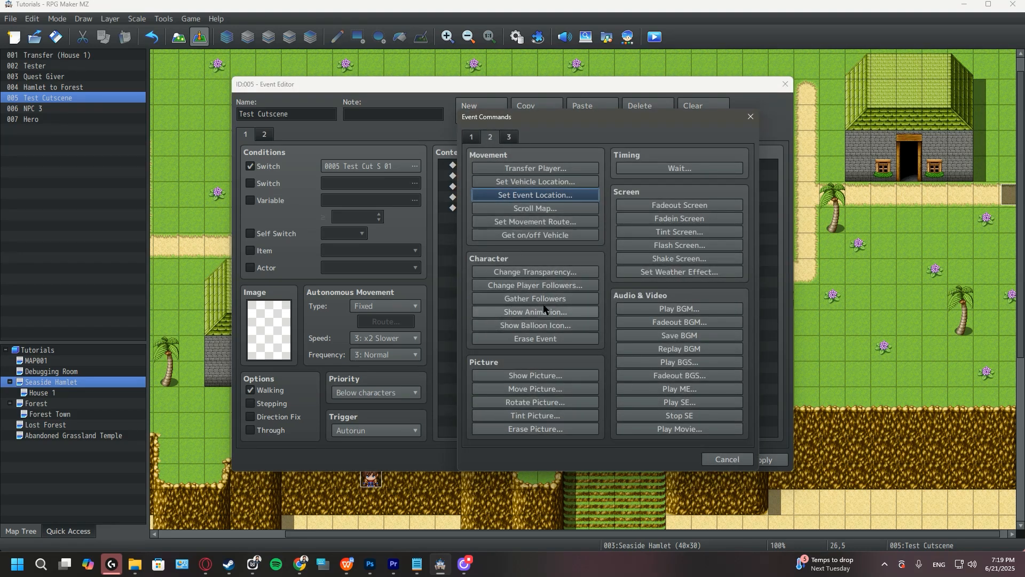
pyautogui.click(662, 223)
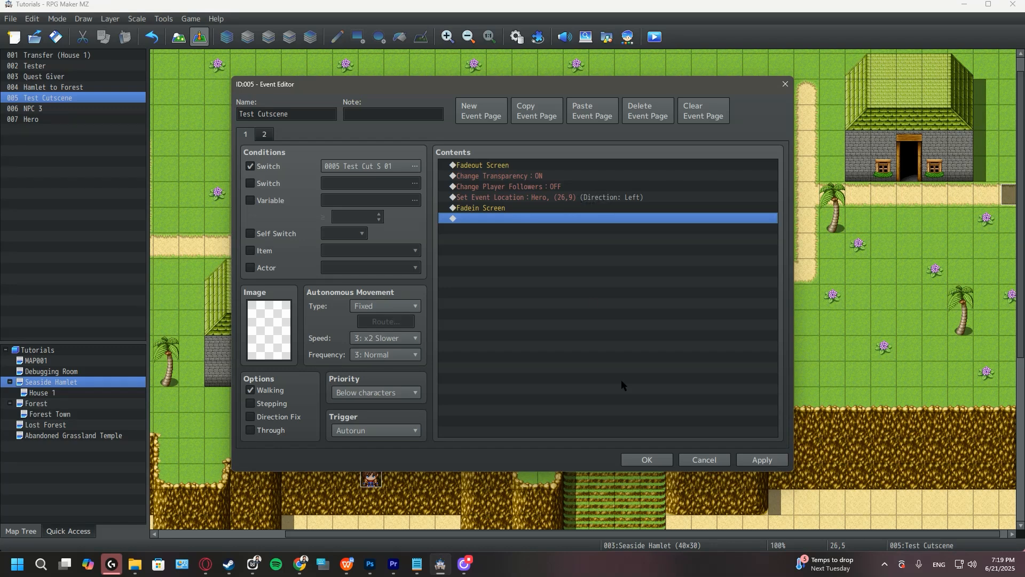
pyautogui.click(769, 459)
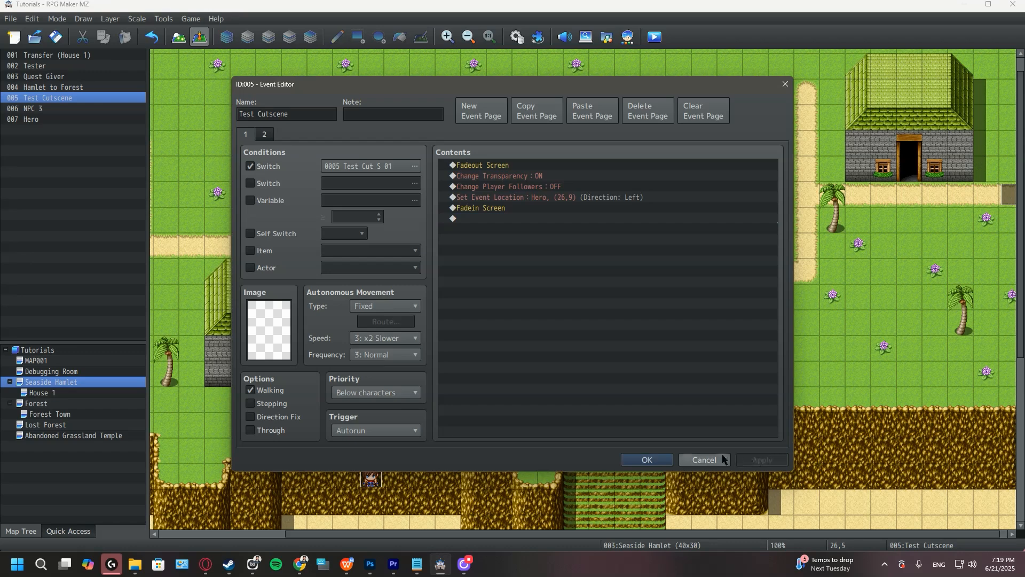
pyautogui.click(647, 460)
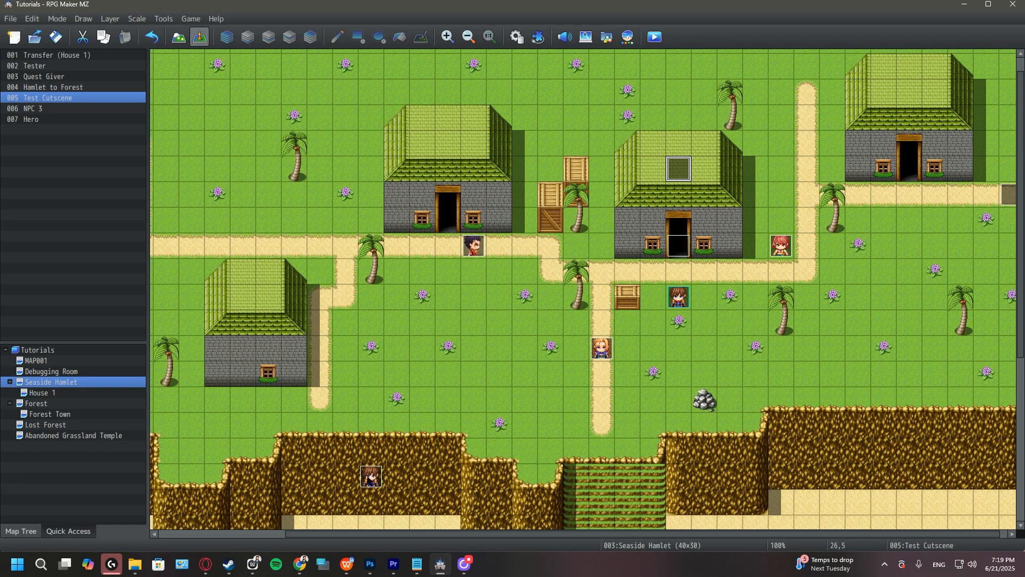
# - Set the Hero event's priority to Above characters and save the event
pyautogui.doubleClick(371, 479)
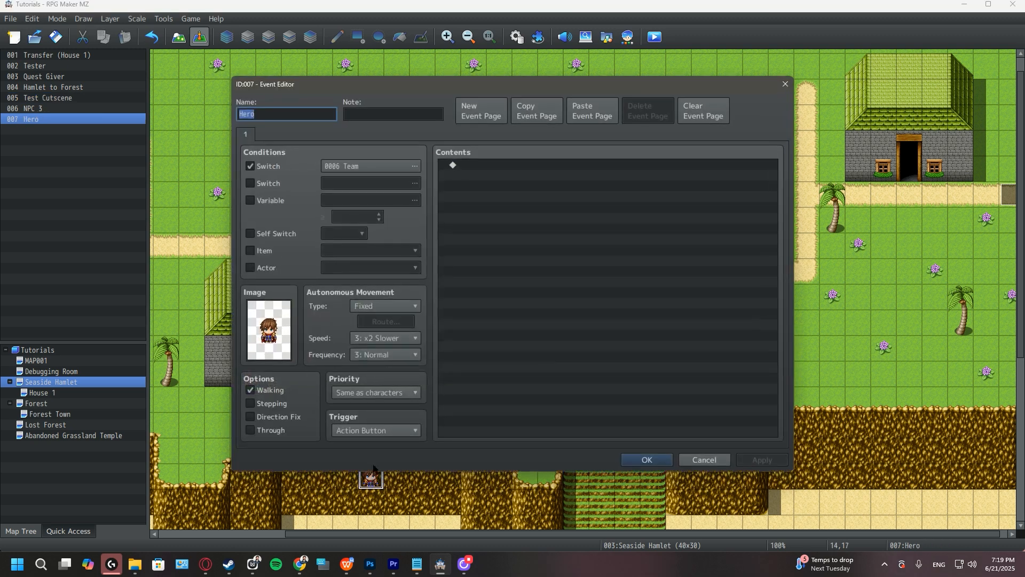
pyautogui.click(379, 394)
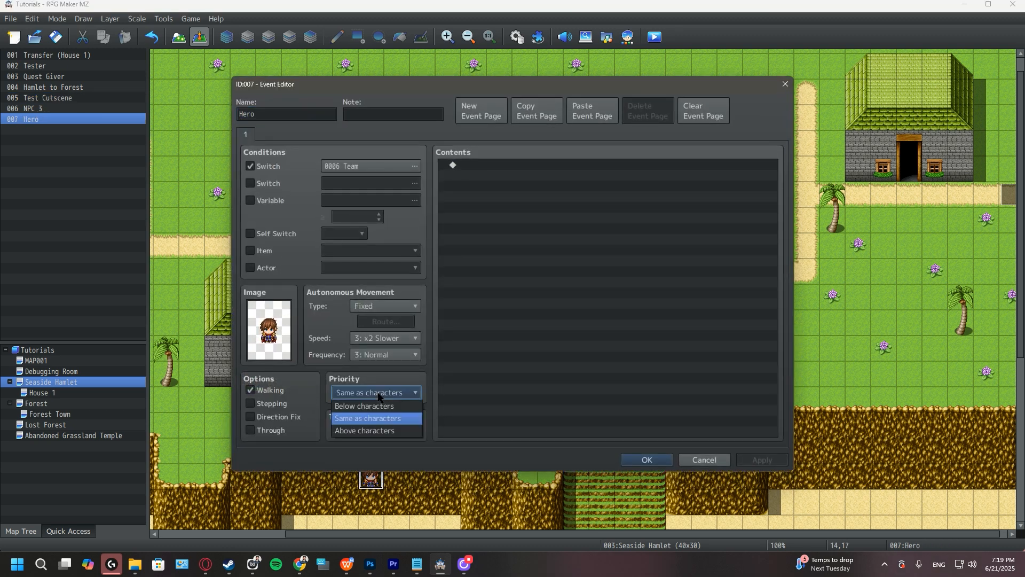
pyautogui.click(369, 430)
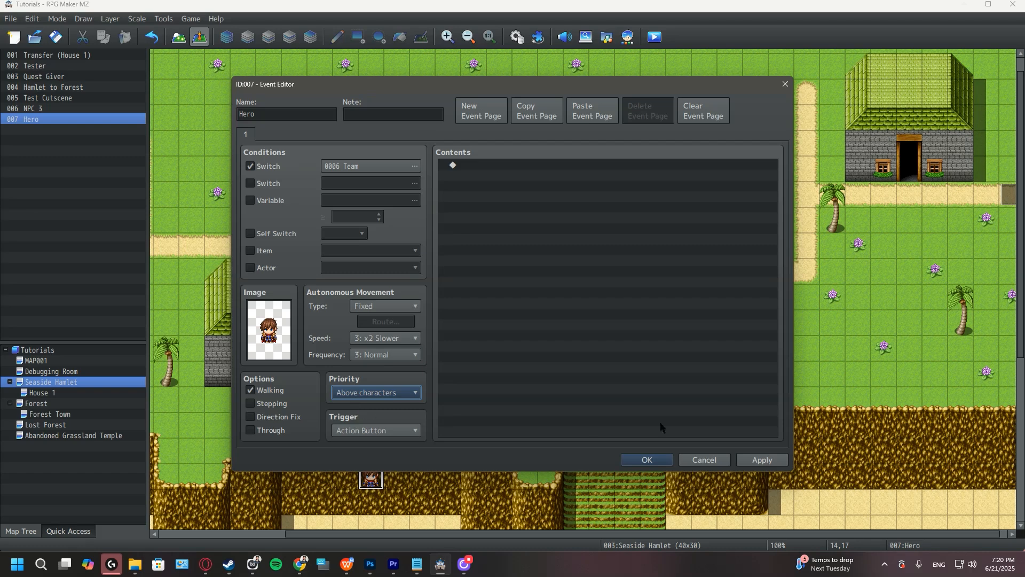
pyautogui.click(759, 461)
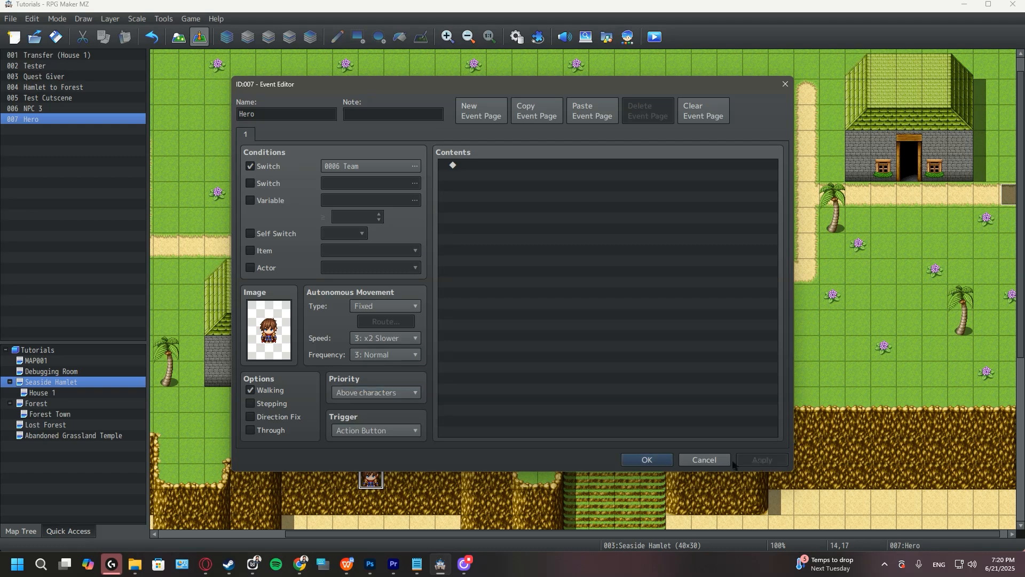
pyautogui.click(644, 461)
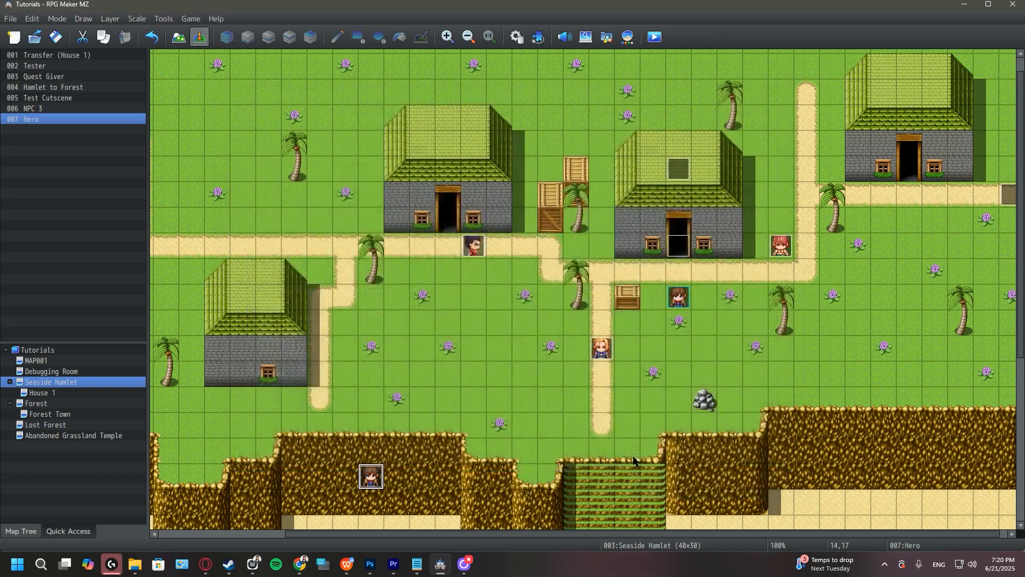
# - Save the project and playtest the cutscene from a new game, closing the test window when done
pyautogui.click(658, 40)
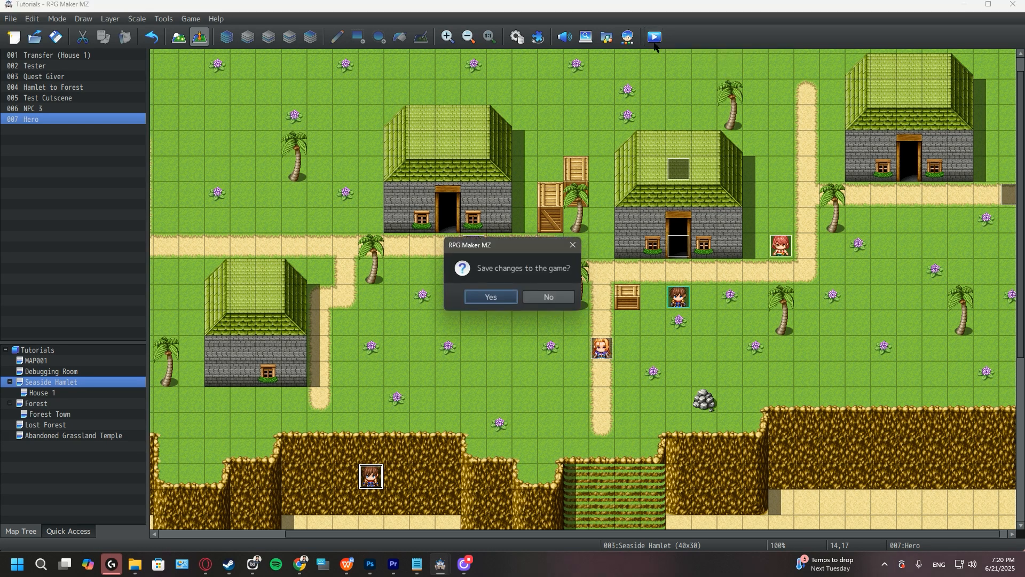
pyautogui.click(491, 297)
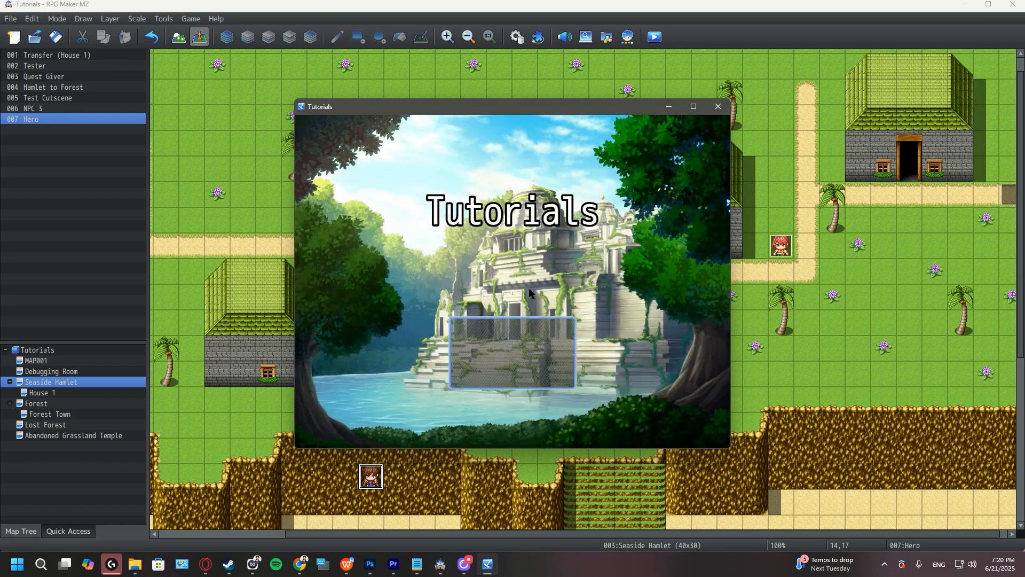
pyautogui.click(525, 329)
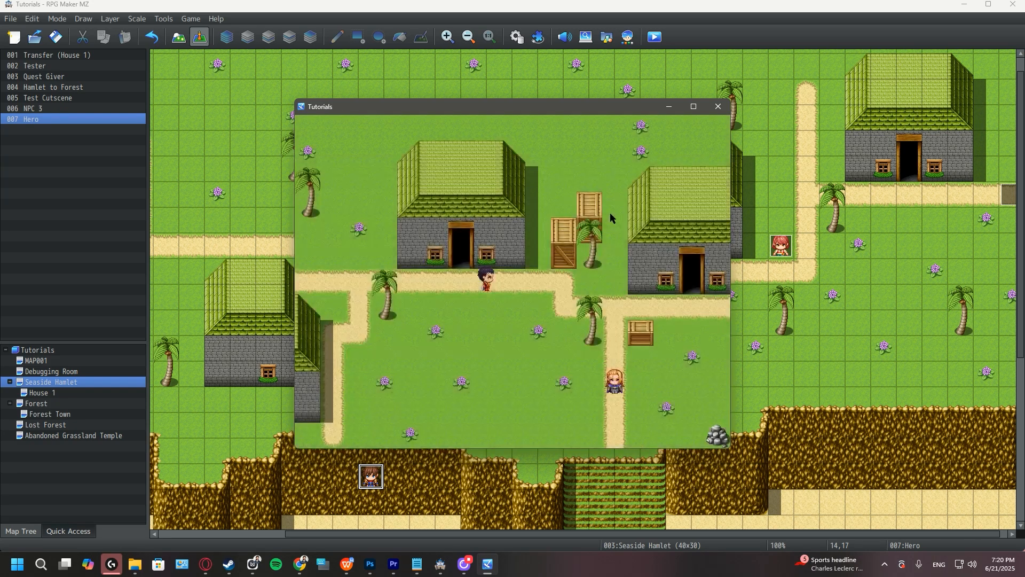
pyautogui.click(718, 106)
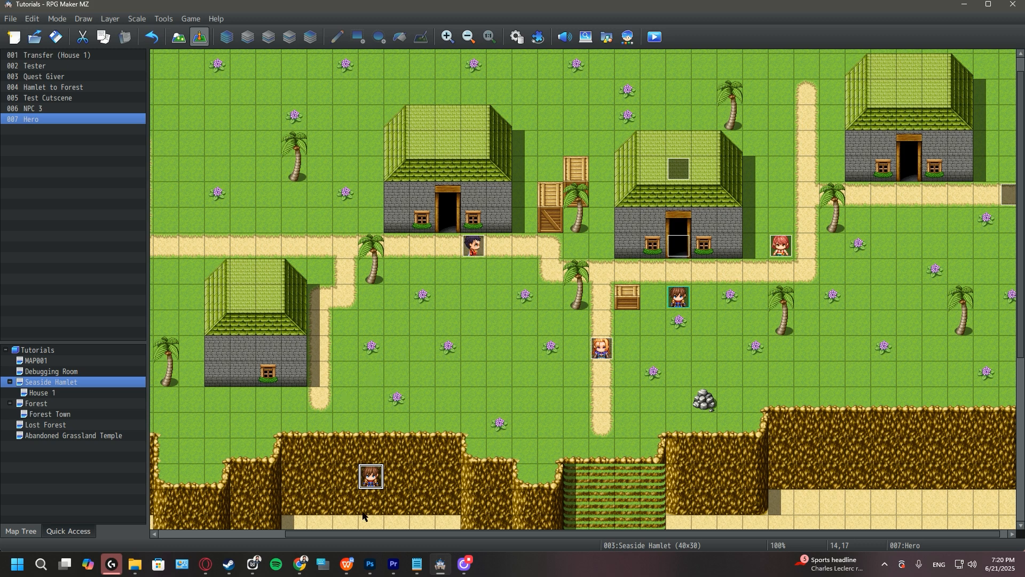
# - Insert a Control Switches command turning 0006 Team ON before Set Event Location in the Test Cutscene event, and save the event
pyautogui.doubleClick(676, 165)
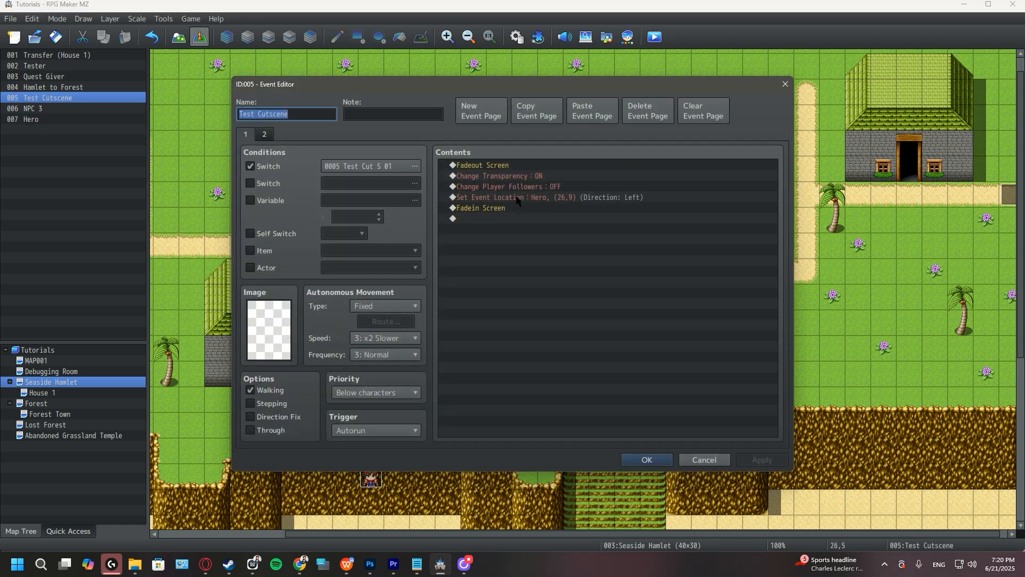
pyautogui.doubleClick(516, 197)
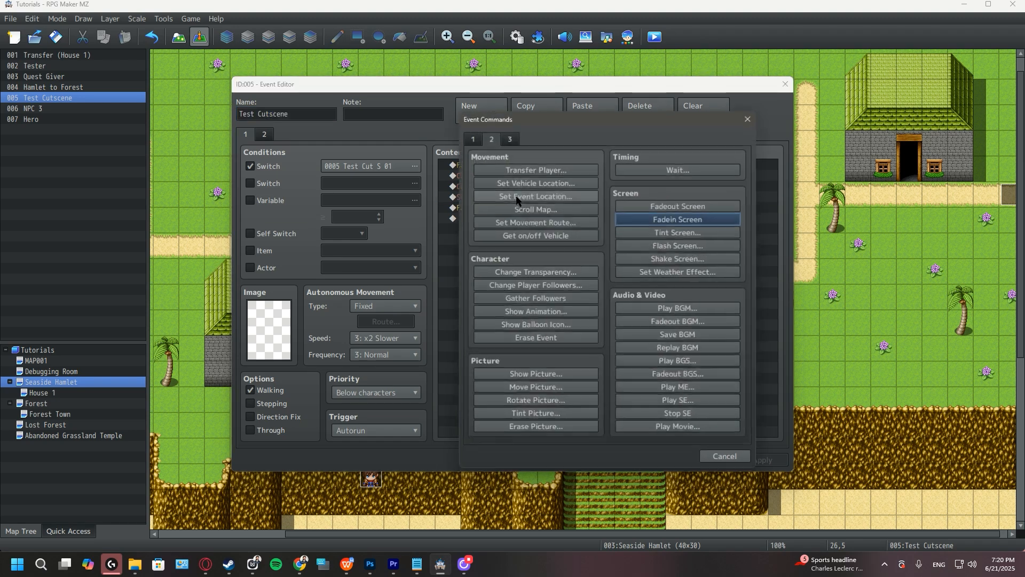
pyautogui.click(469, 133)
pyautogui.click(536, 258)
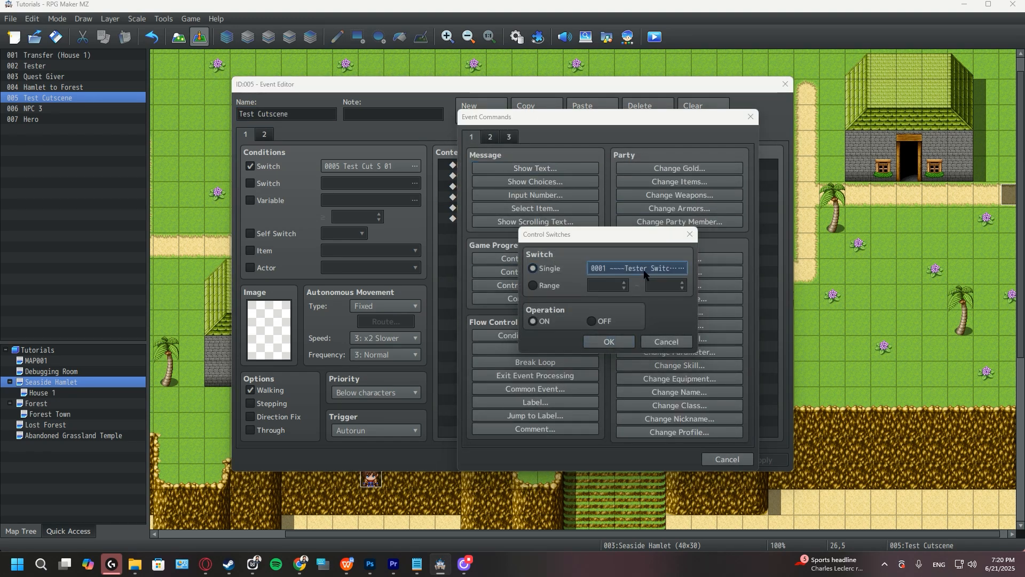
pyautogui.click(636, 271)
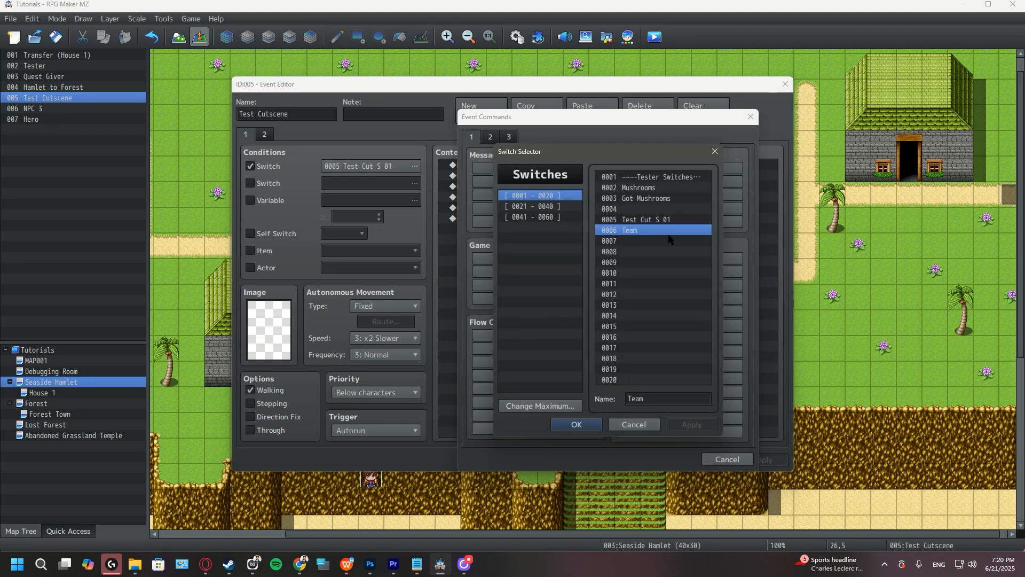
pyautogui.click(592, 426)
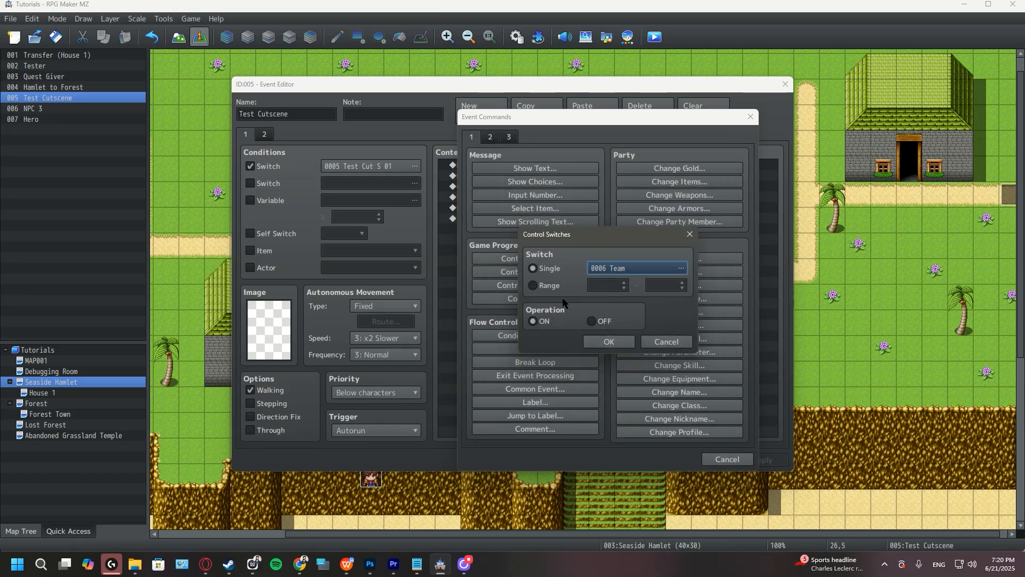
pyautogui.click(609, 342)
pyautogui.click(767, 460)
pyautogui.click(647, 459)
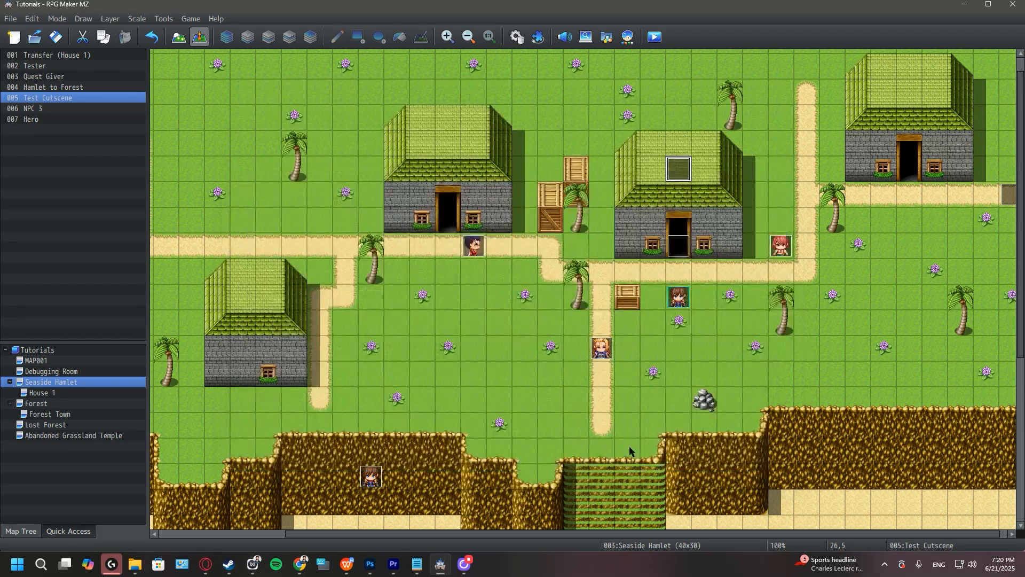
# - Save the project, playtest it from a new game, and close the test window during the fadeout
pyautogui.click(655, 38)
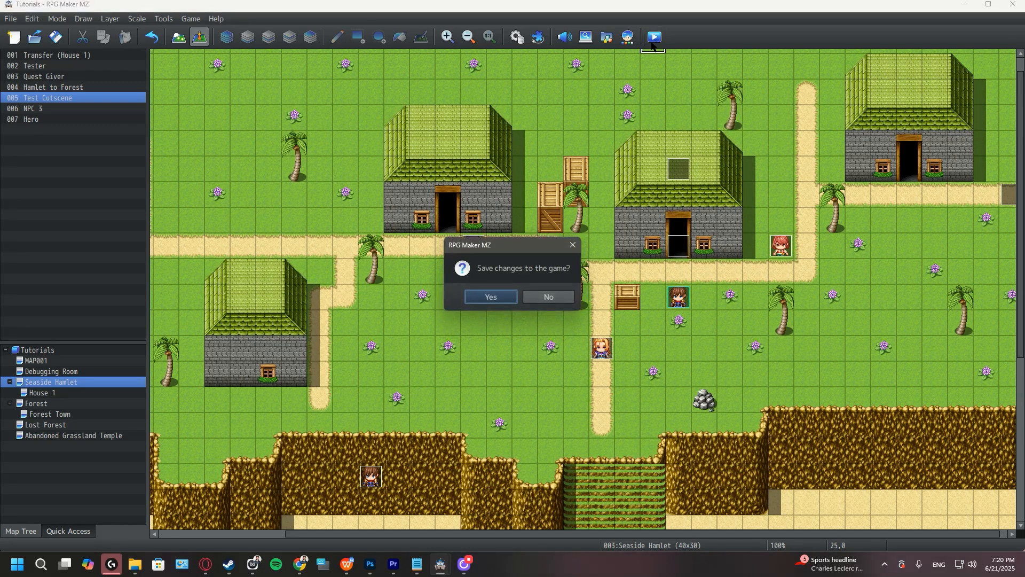
pyautogui.click(498, 299)
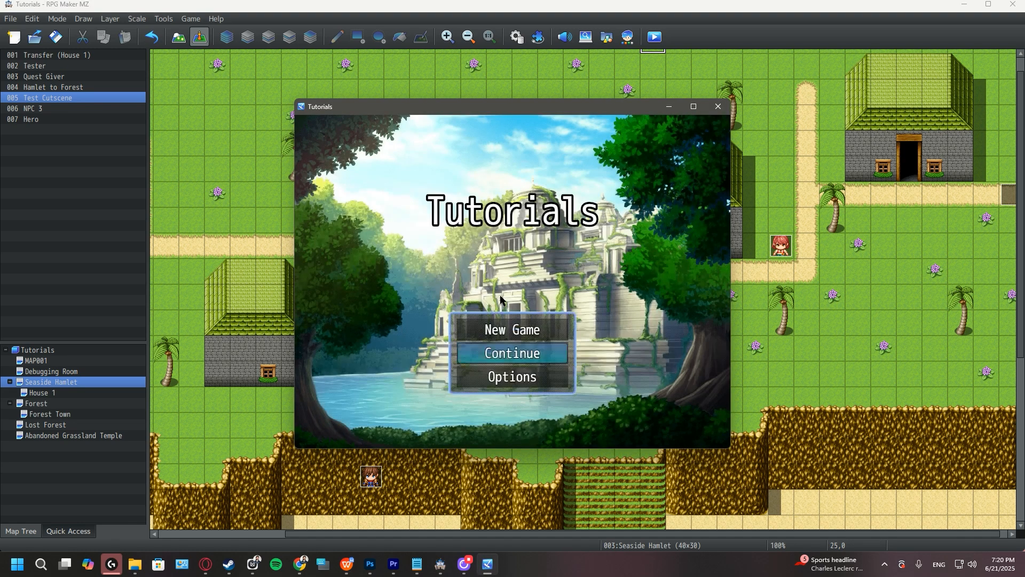
pyautogui.press('Up')
pyautogui.press('Return')
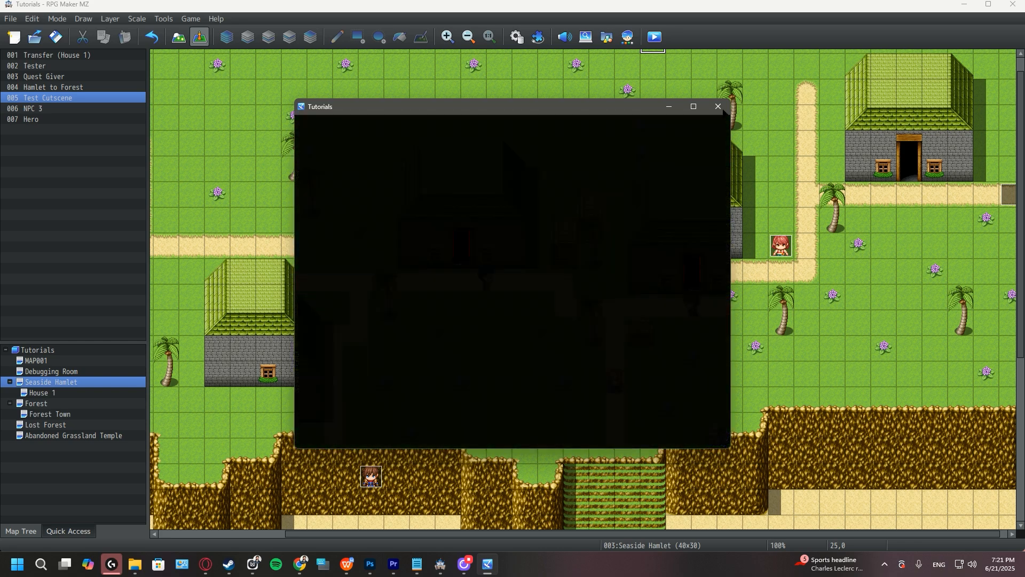
pyautogui.click(720, 107)
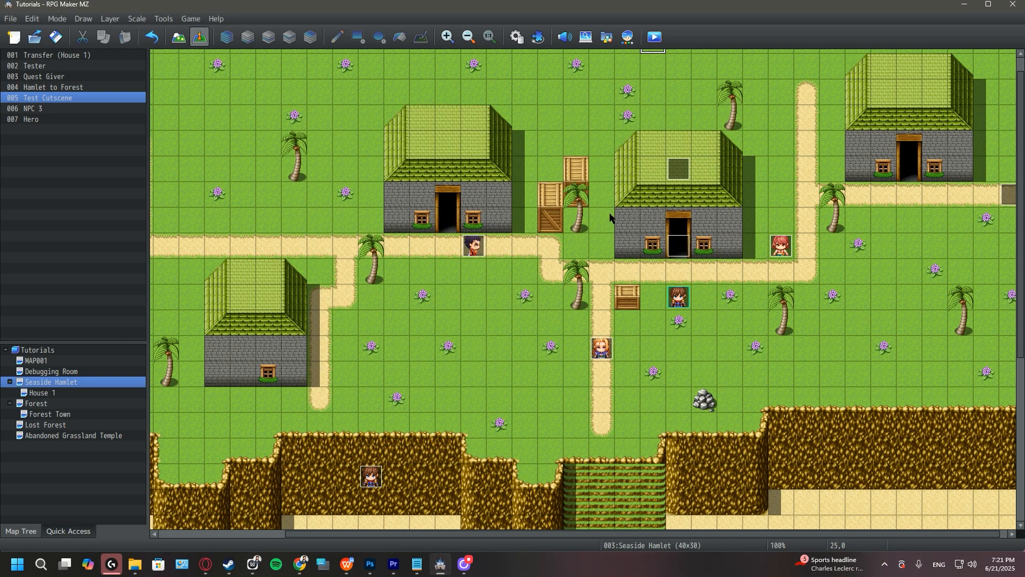
# - Move the Hero event to the path tile at 26,9 below the middle house's doorway and count the path tiles to its left
pyautogui.click(673, 275)
pyautogui.moveTo(373, 477); pyautogui.dragTo(675, 270)
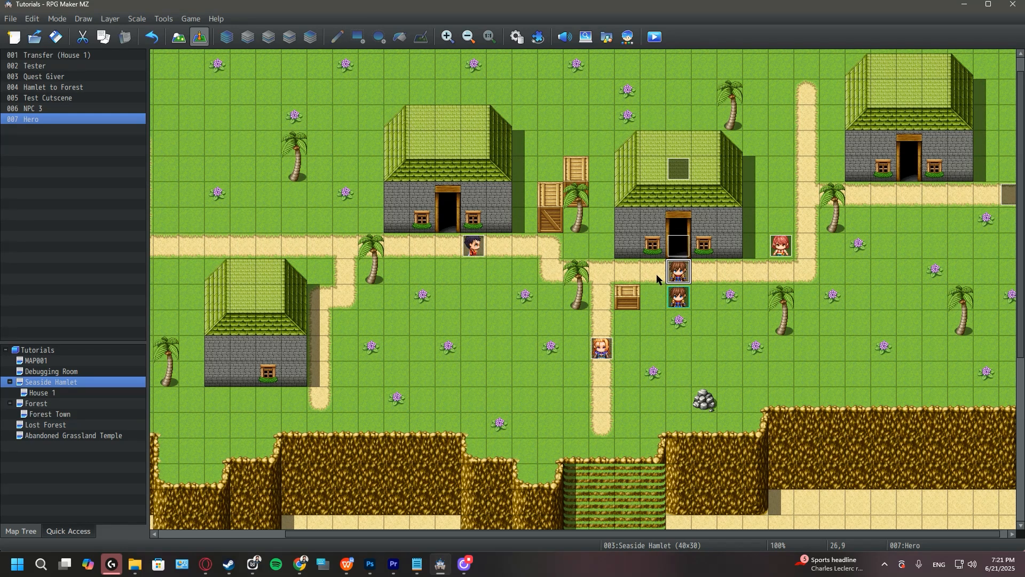
pyautogui.click(606, 276)
pyautogui.click(556, 272)
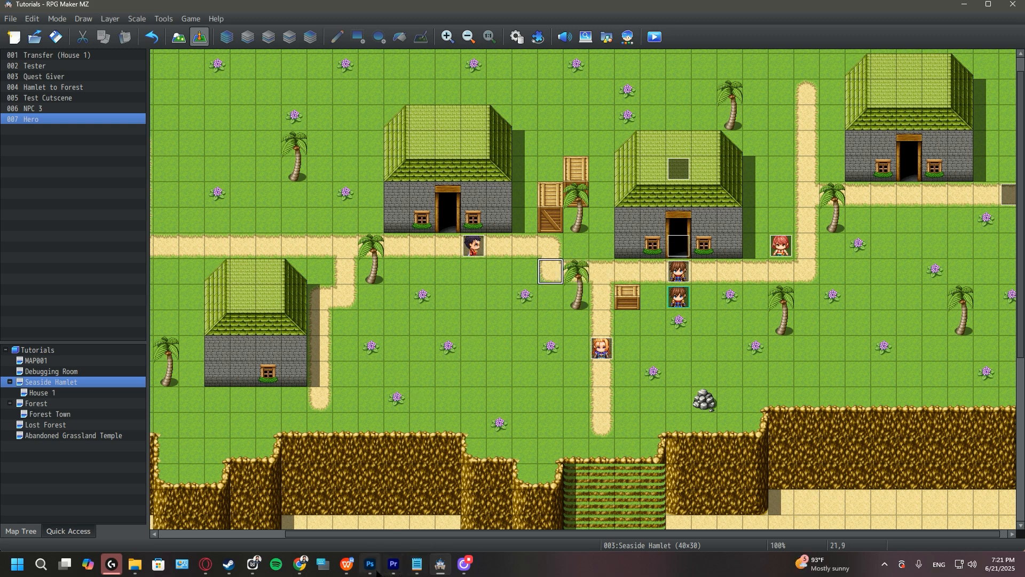
# - Switch to Photoshop, hide Layer 2, and paint a left arrow followed by 5 on a new layer
pyautogui.click(370, 563)
pyautogui.click(907, 273)
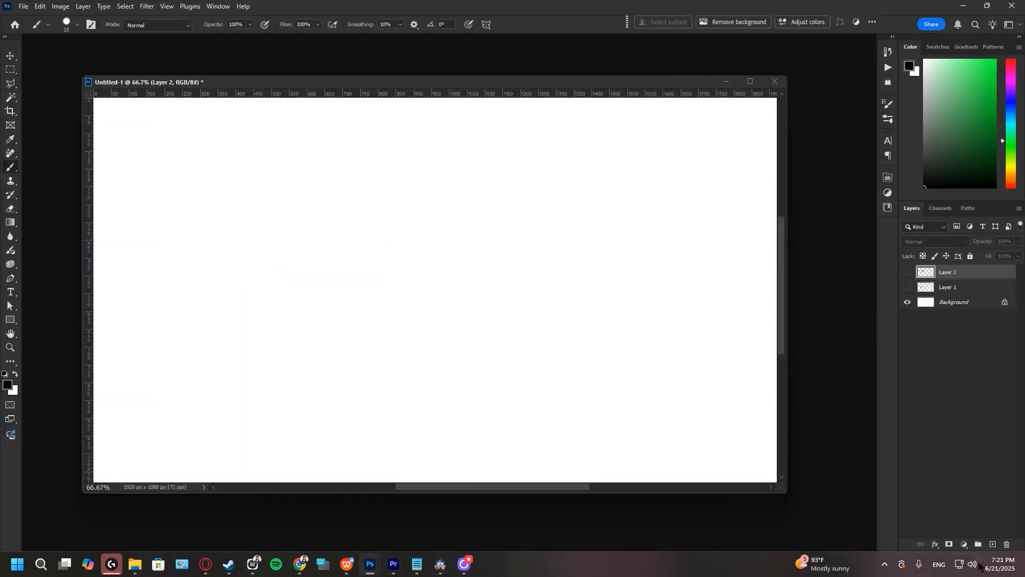
pyautogui.click(993, 544)
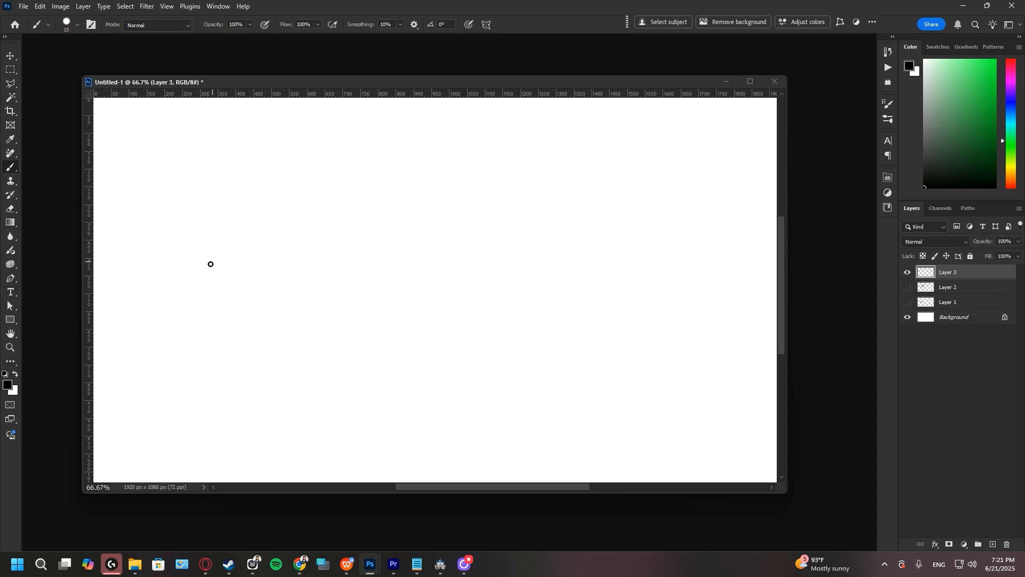
pyautogui.moveTo(230, 267)
pyautogui.mouseDown()
pyautogui.moveTo(187, 267)
pyautogui.moveTo(205, 255)
pyautogui.moveTo(191, 276)
pyautogui.mouseUp()
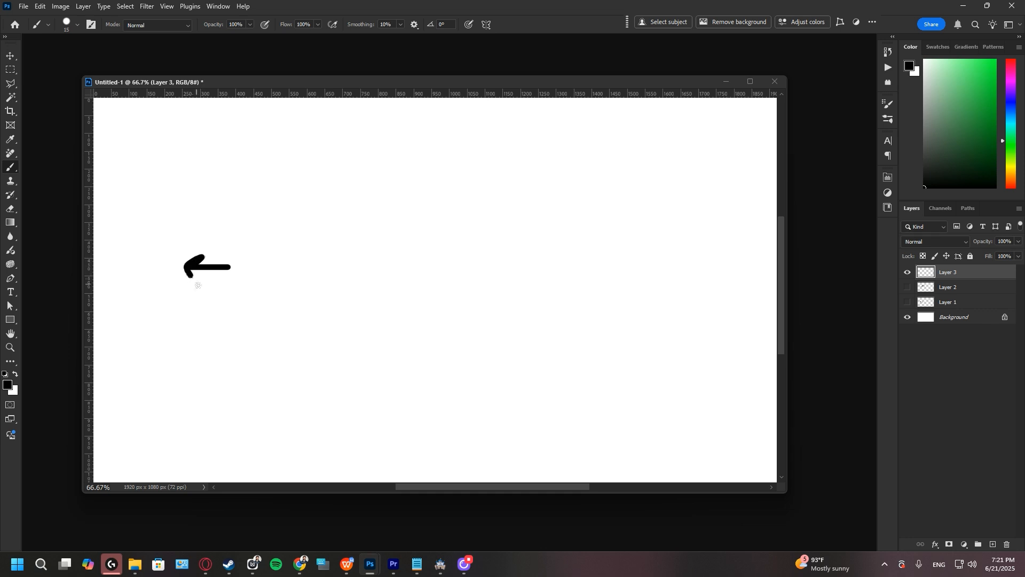
pyautogui.moveTo(271, 256)
pyautogui.mouseDown()
pyautogui.moveTo(252, 273)
pyautogui.moveTo(275, 283)
pyautogui.moveTo(258, 291)
pyautogui.mouseUp()
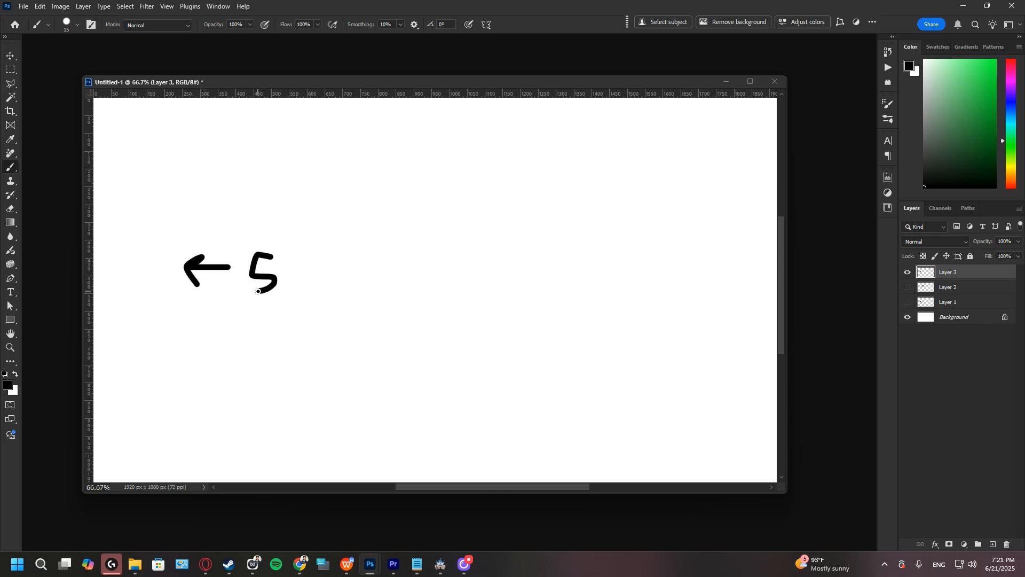
# - Check the remaining path tiles on the RPG Maker MZ map and add an up arrow 1 and a left arrow 1 to the Photoshop note
pyautogui.click(439, 567)
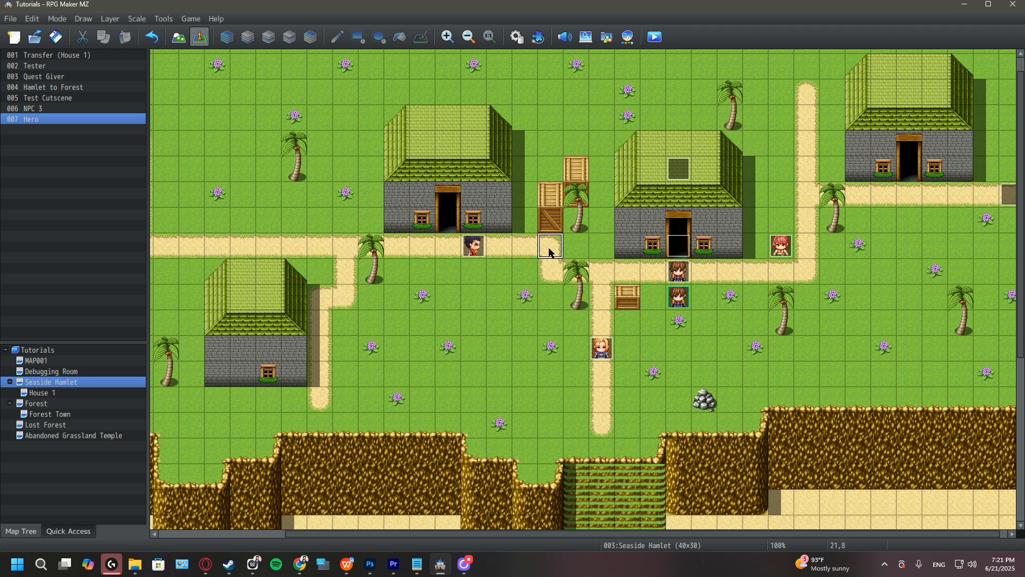
pyautogui.moveTo(370, 565)
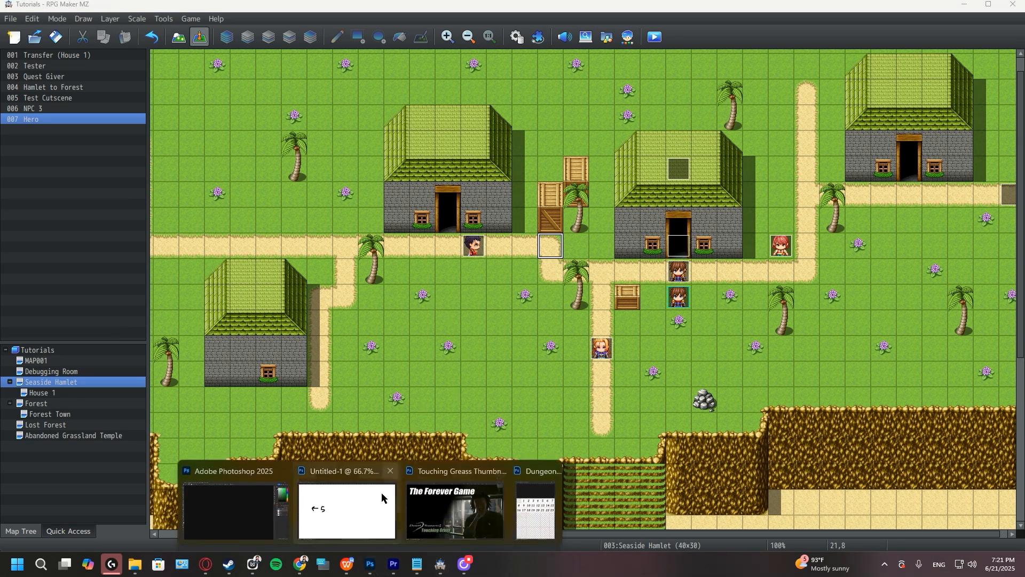
pyautogui.click(348, 505)
pyautogui.moveTo(301, 285)
pyautogui.mouseDown()
pyautogui.moveTo(290, 311)
pyautogui.moveTo(340, 255)
pyautogui.moveTo(370, 275)
pyautogui.moveTo(367, 294)
pyautogui.moveTo(383, 295)
pyautogui.moveTo(387, 314)
pyautogui.mouseUp()
pyautogui.click(440, 564)
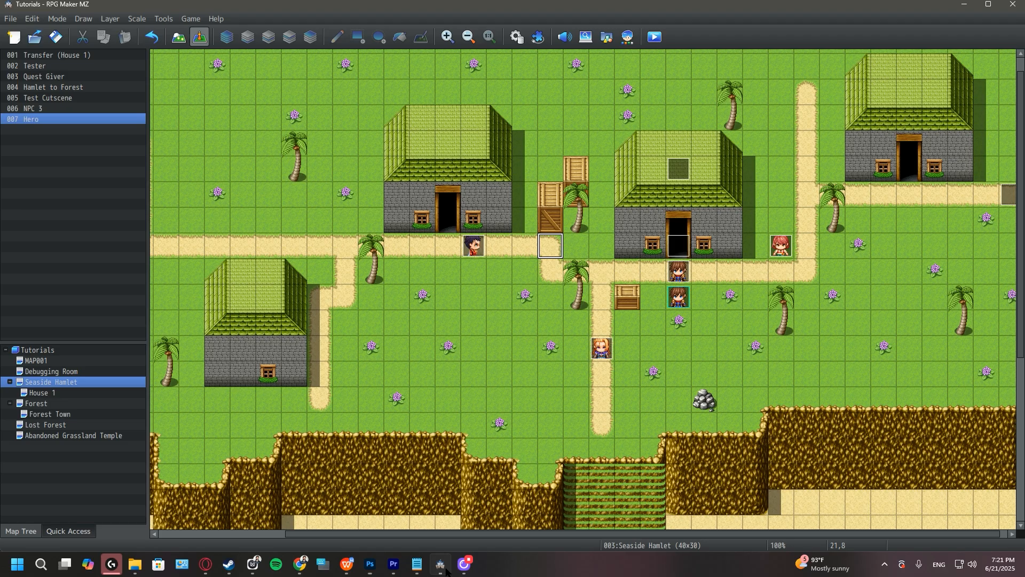
pyautogui.click(528, 246)
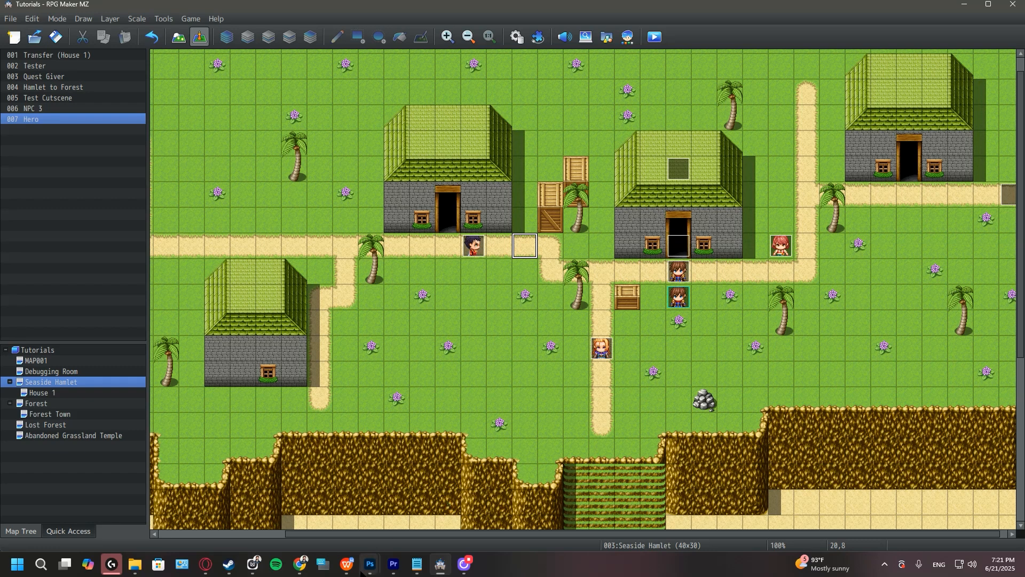
pyautogui.moveTo(370, 565)
pyautogui.click(347, 510)
pyautogui.moveTo(472, 285)
pyautogui.mouseDown()
pyautogui.moveTo(428, 283)
pyautogui.moveTo(441, 297)
pyautogui.mouseUp()
pyautogui.moveTo(518, 269); pyautogui.dragTo(521, 305)
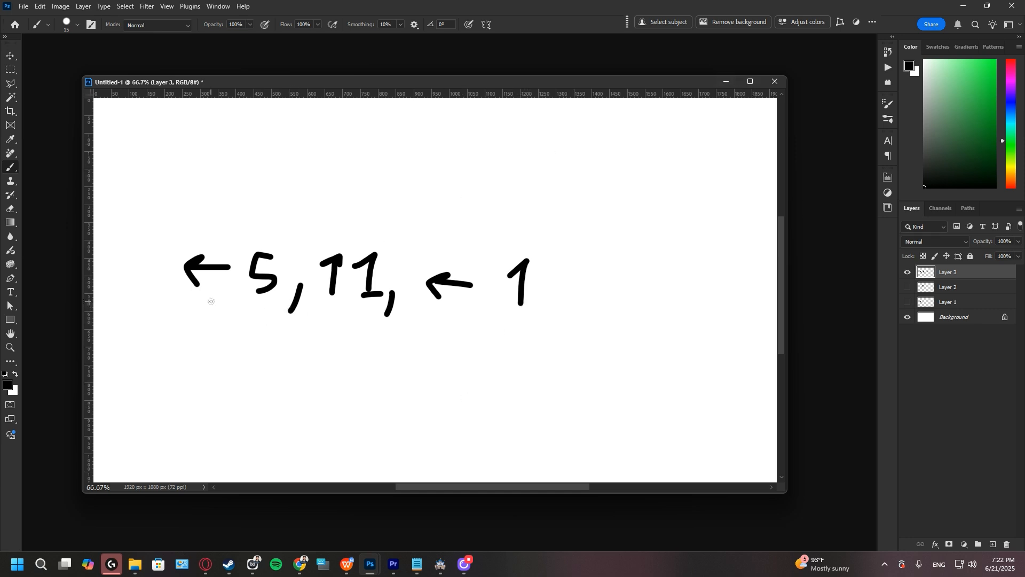
pyautogui.click(964, 5)
# - Append a Set Movement Route command for Player to the Test Cutscene event with five Move Left, one Move Up and one Move Left
pyautogui.doubleClick(677, 166)
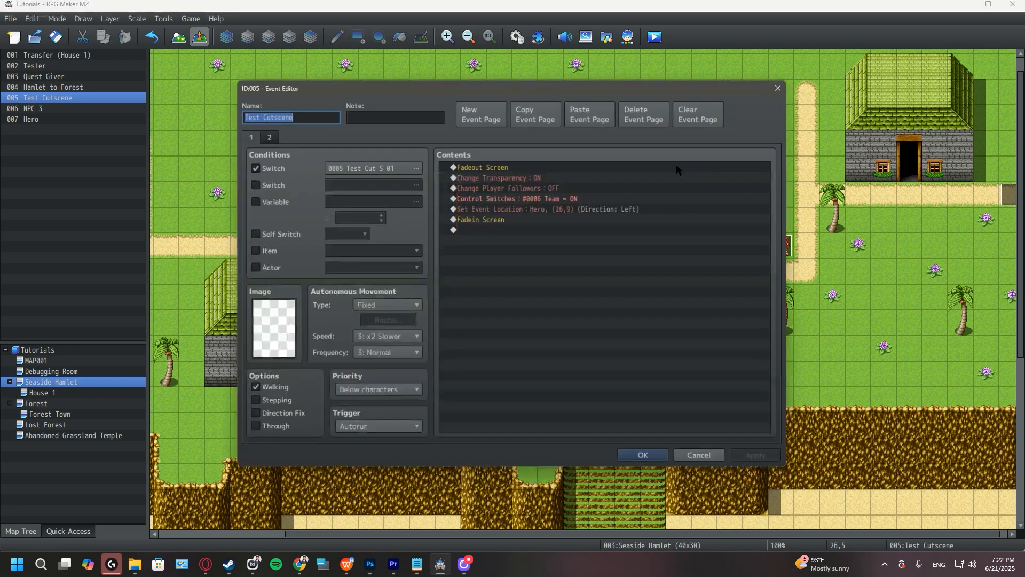
pyautogui.doubleClick(494, 229)
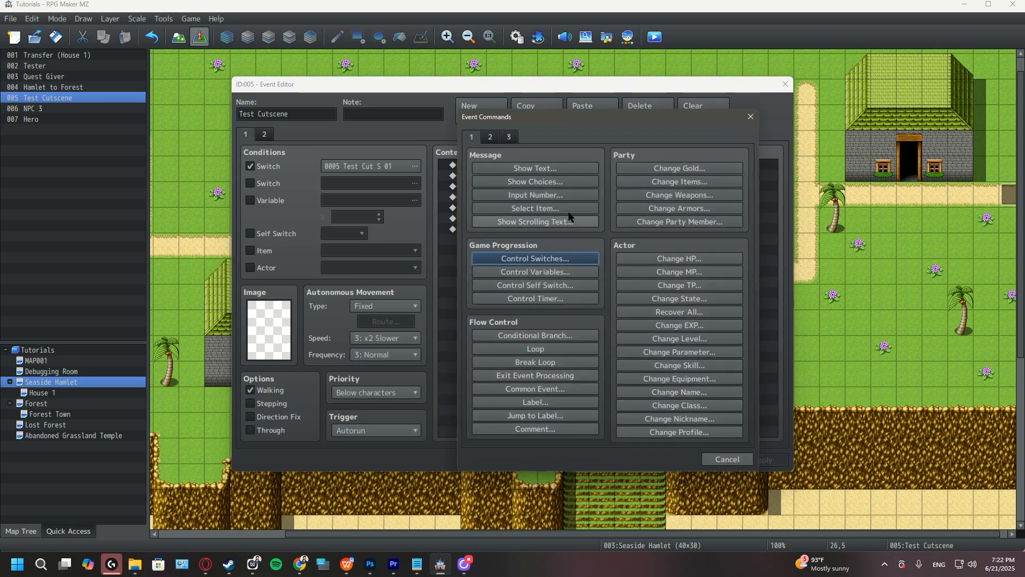
pyautogui.moveTo(592, 118); pyautogui.dragTo(789, 127)
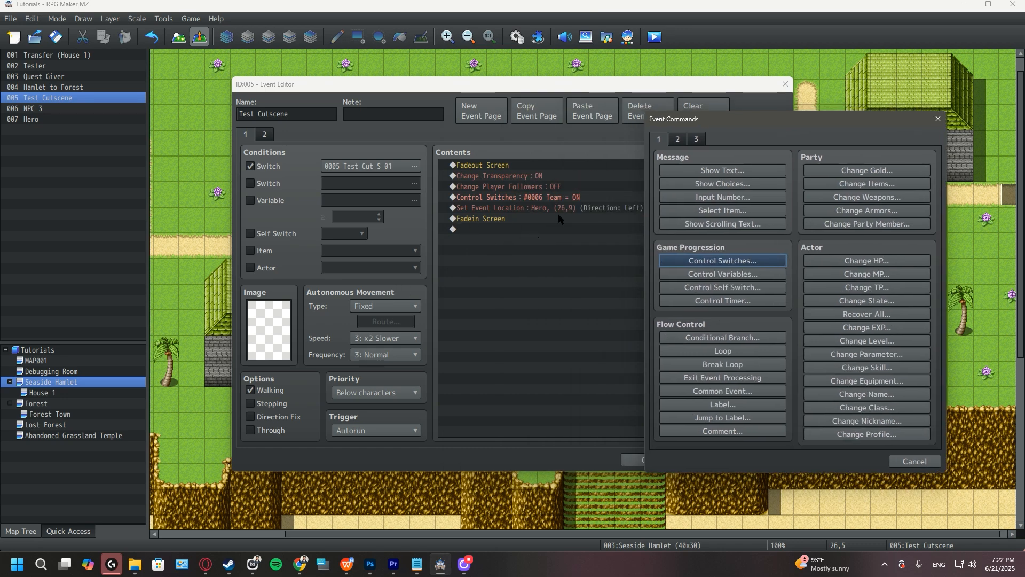
pyautogui.click(678, 140)
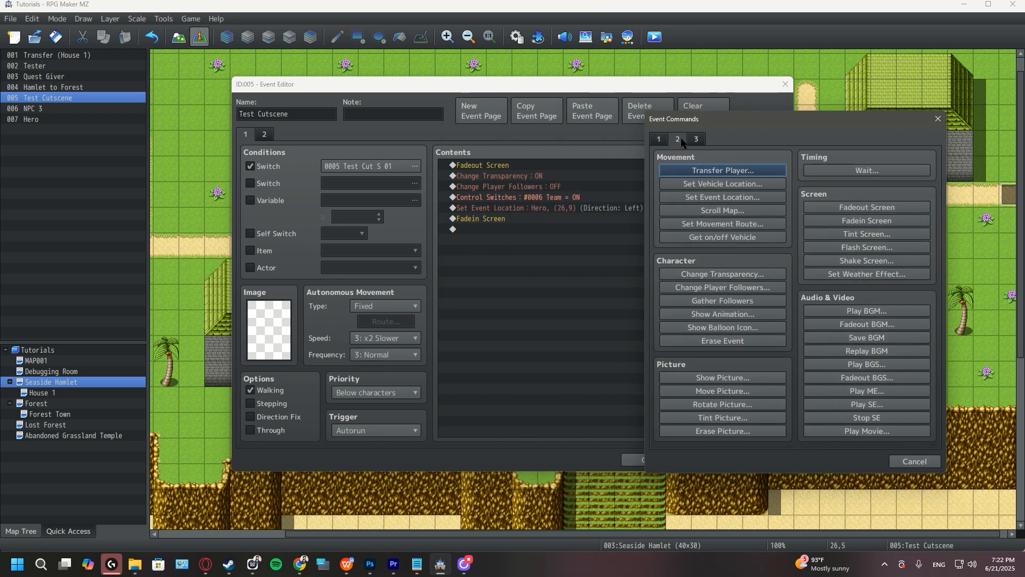
pyautogui.click(736, 224)
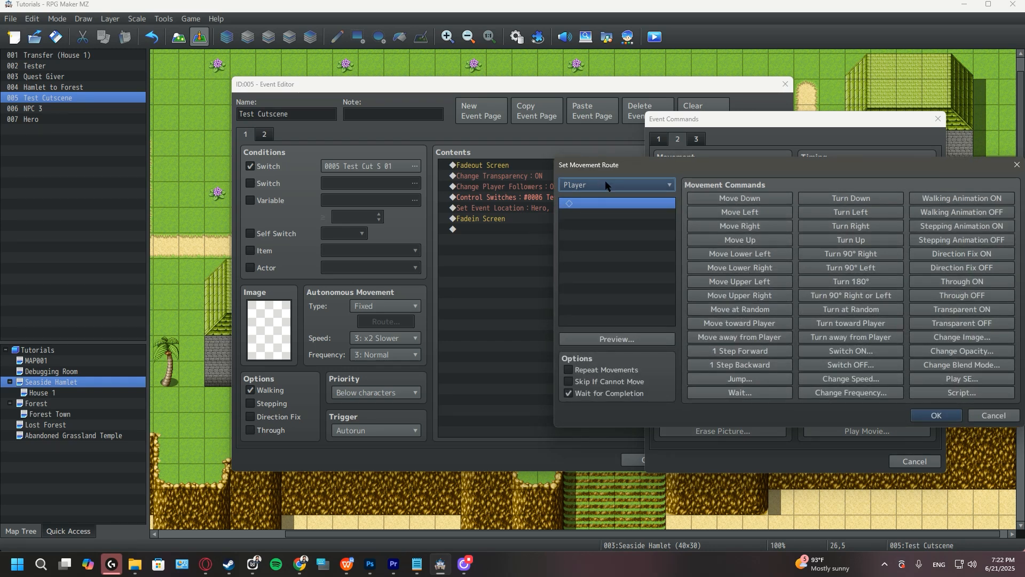
pyautogui.click(759, 216)
pyautogui.click(759, 217)
pyautogui.click(760, 217)
pyautogui.click(759, 217)
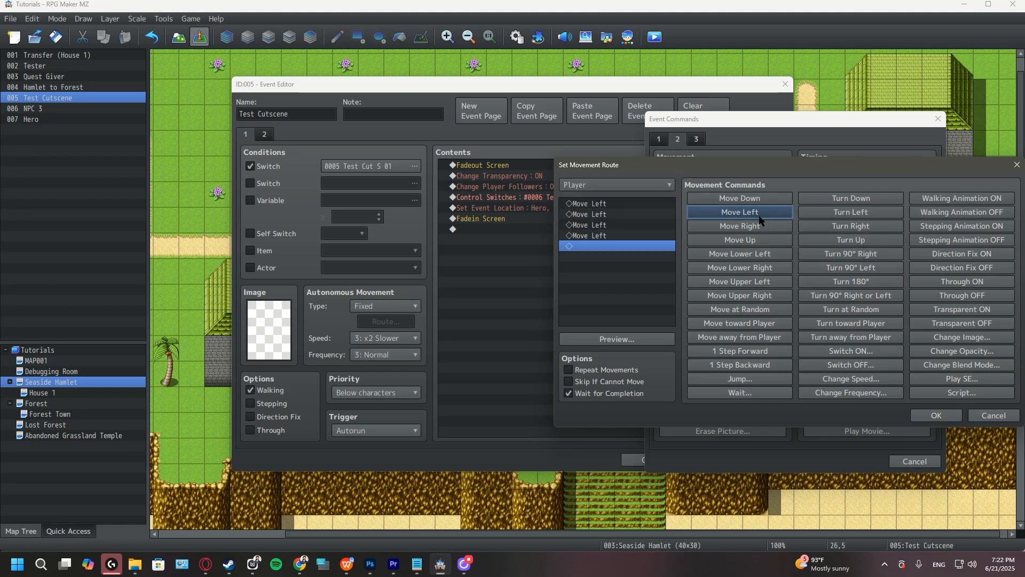
pyautogui.click(759, 217)
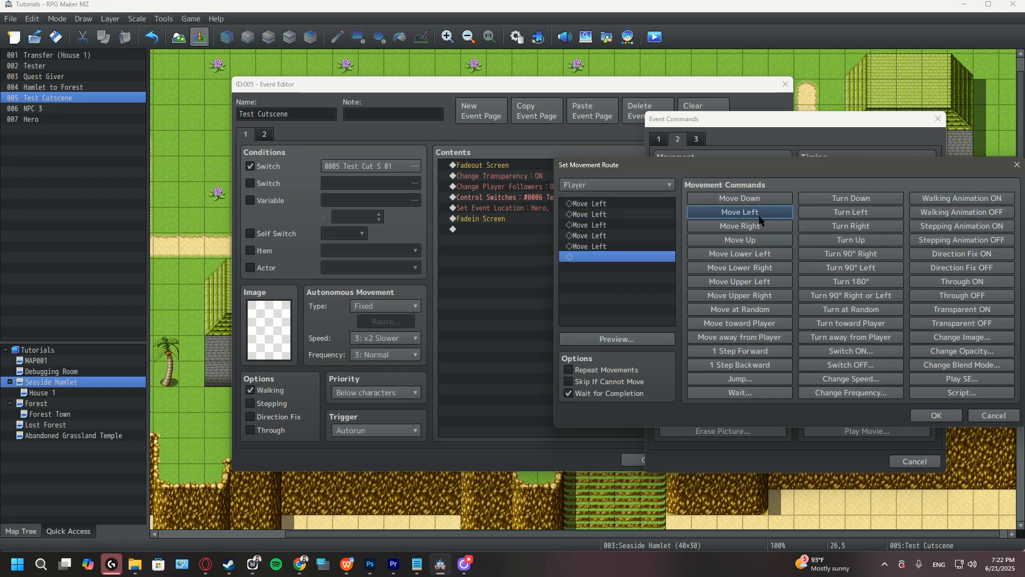
pyautogui.click(742, 242)
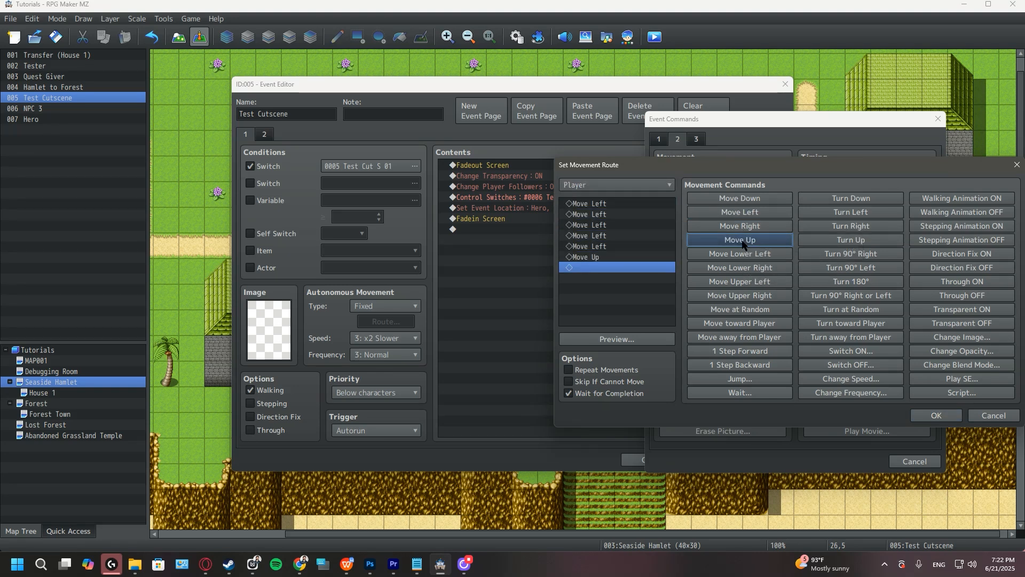
pyautogui.click(761, 213)
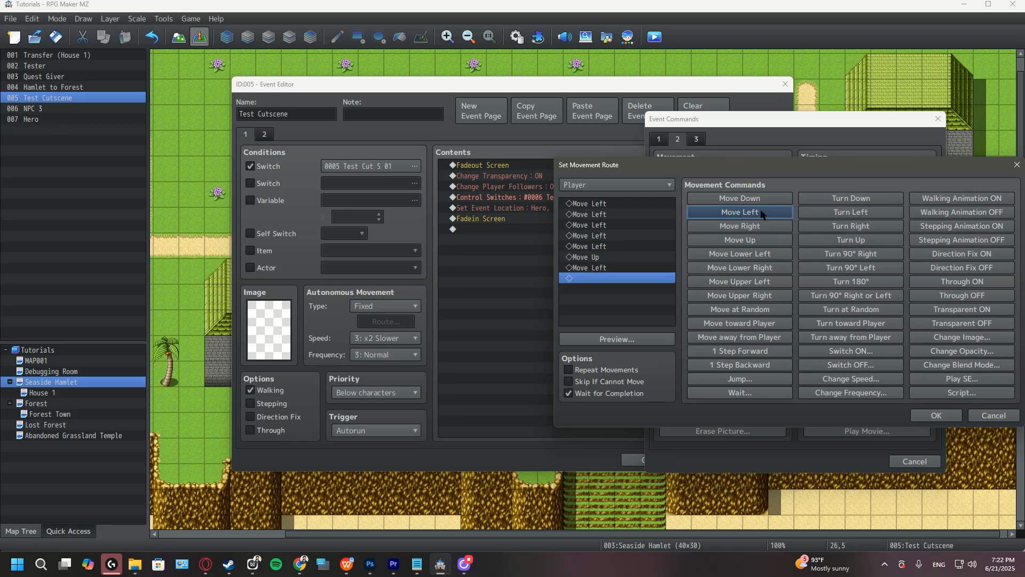
pyautogui.click(936, 416)
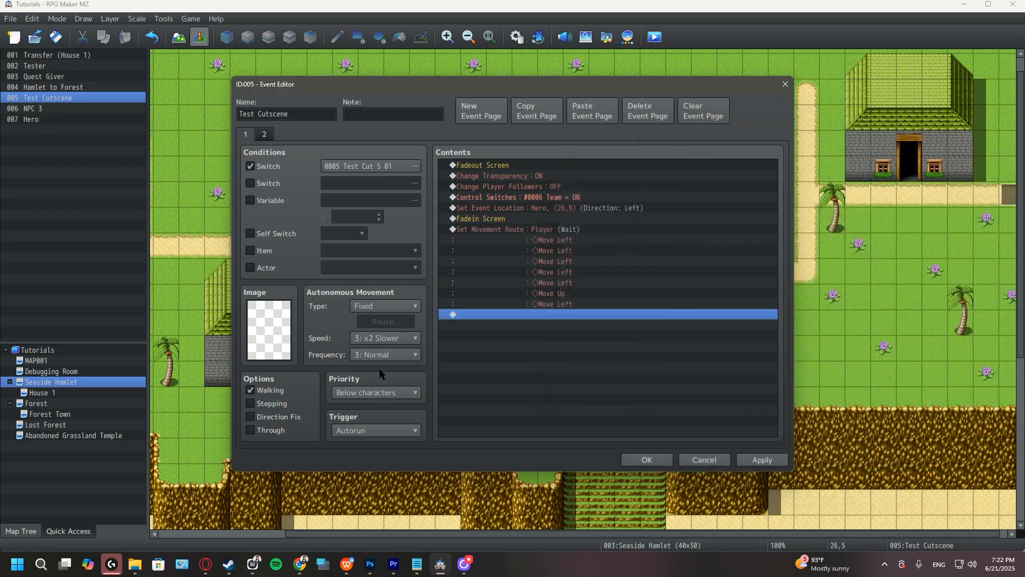
# - Append a Show Balloon Icon command giving Hero the Question balloon with Wait for Completion enabled
pyautogui.doubleClick(576, 315)
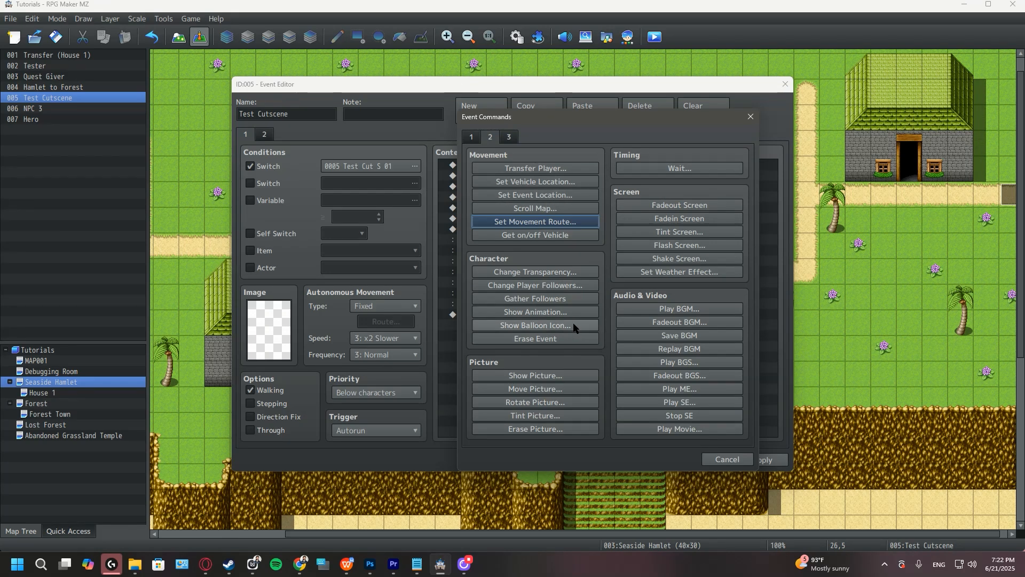
pyautogui.click(550, 324)
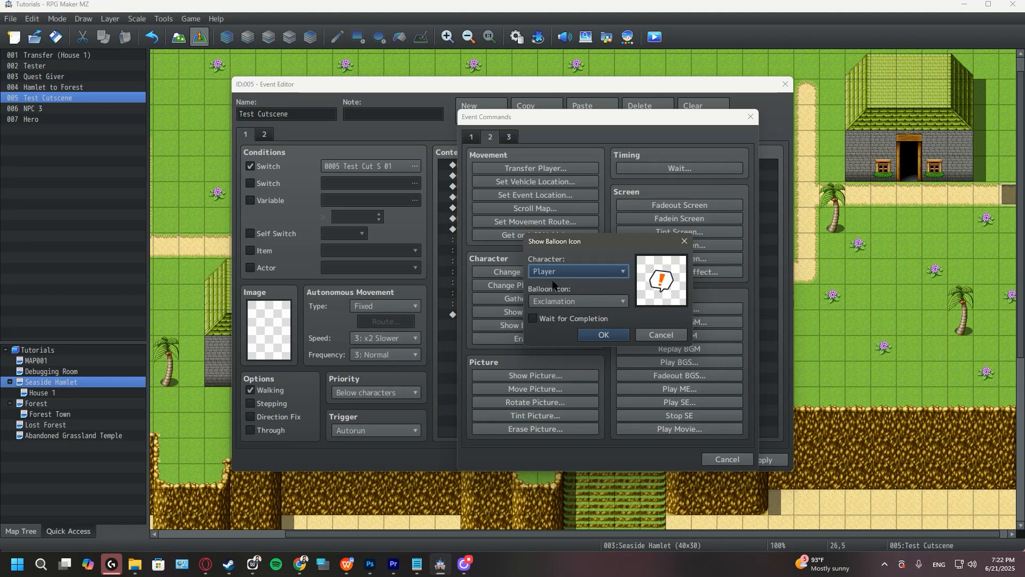
pyautogui.click(596, 272)
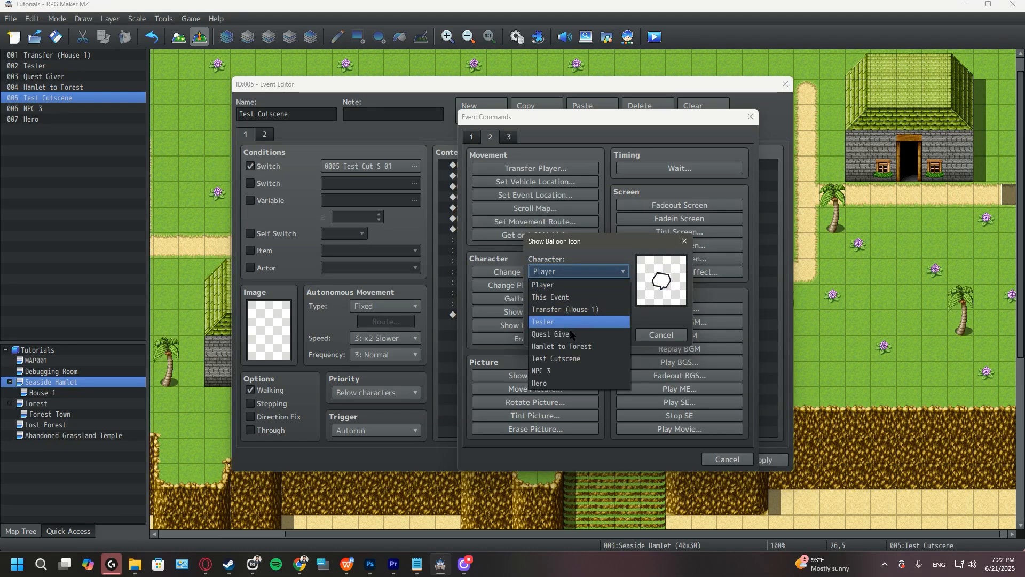
pyautogui.click(572, 383)
pyautogui.click(594, 301)
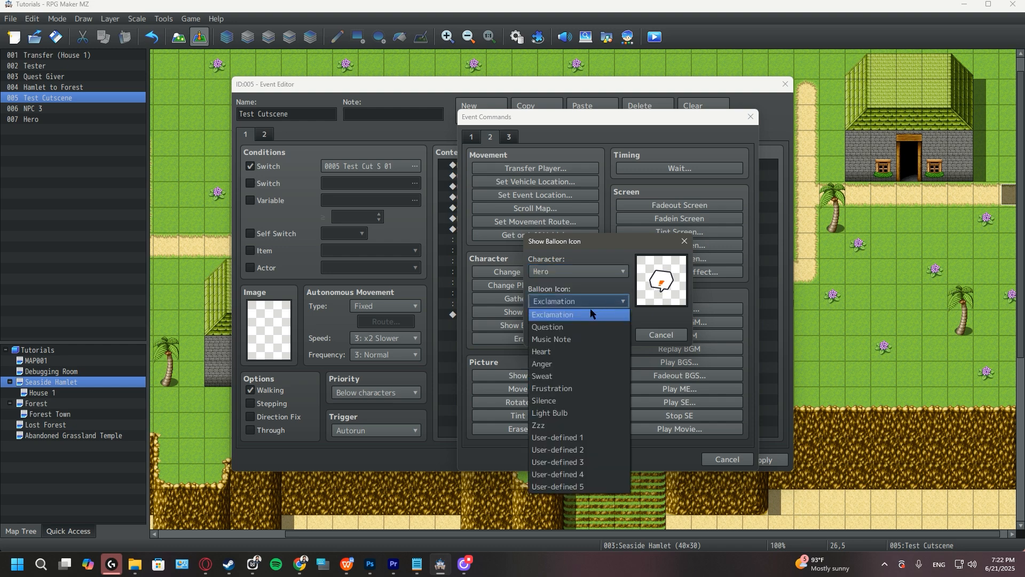
pyautogui.click(556, 326)
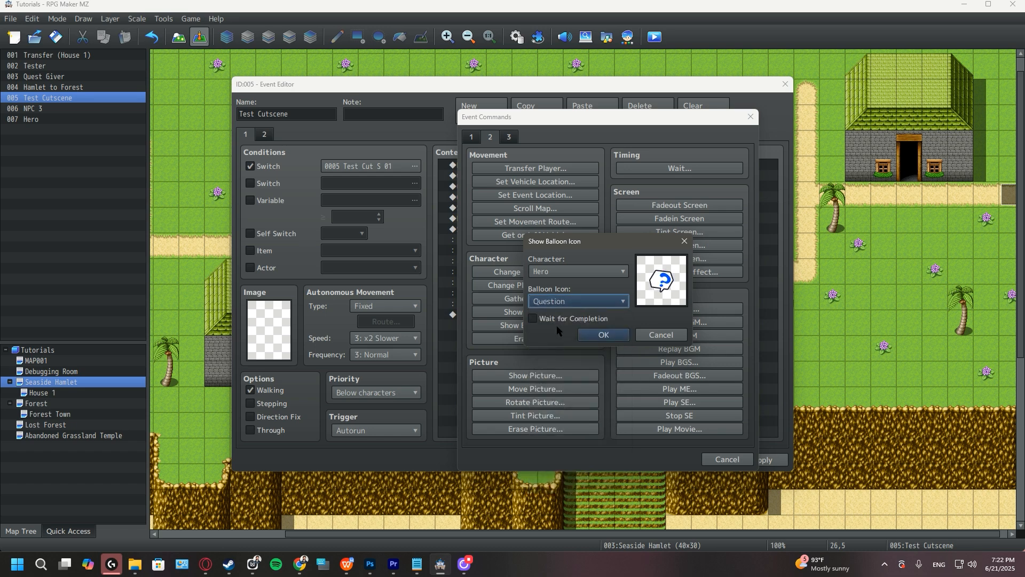
pyautogui.click(558, 319)
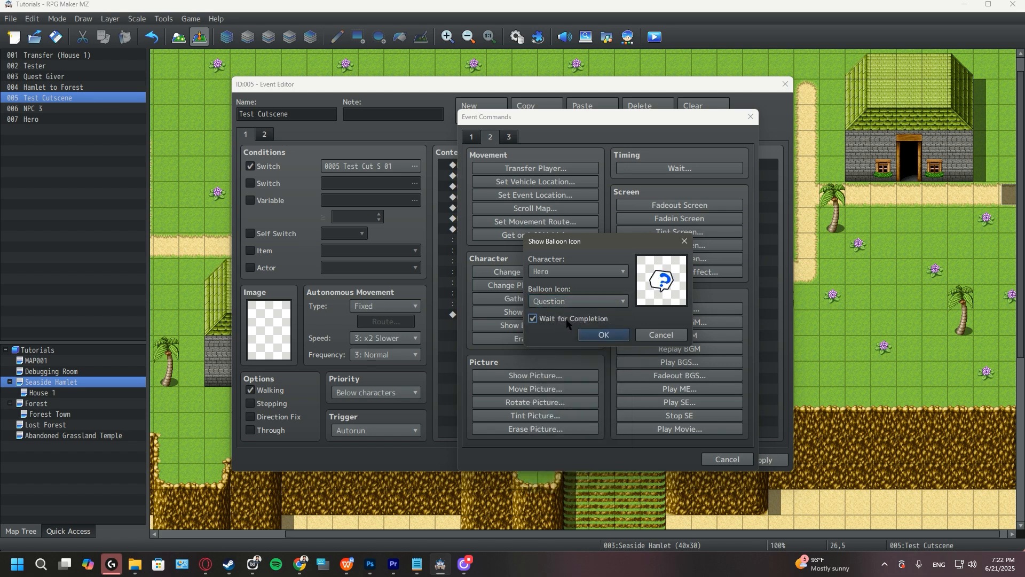
pyautogui.click(607, 336)
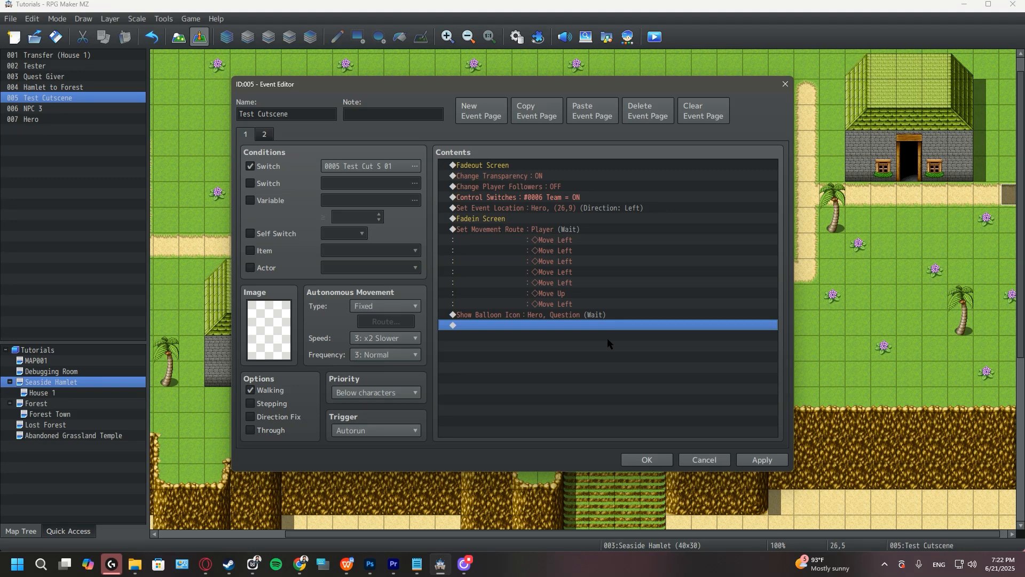
# - Edit the Set Movement Route command in the Test Cutscene event so that it moves Hero
pyautogui.click(534, 228)
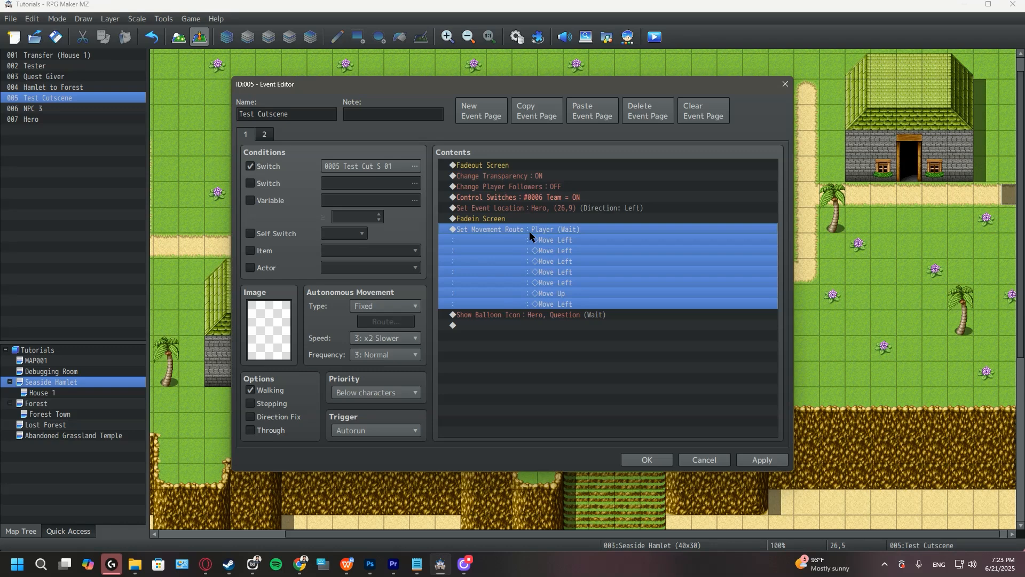
pyautogui.rightClick(530, 232)
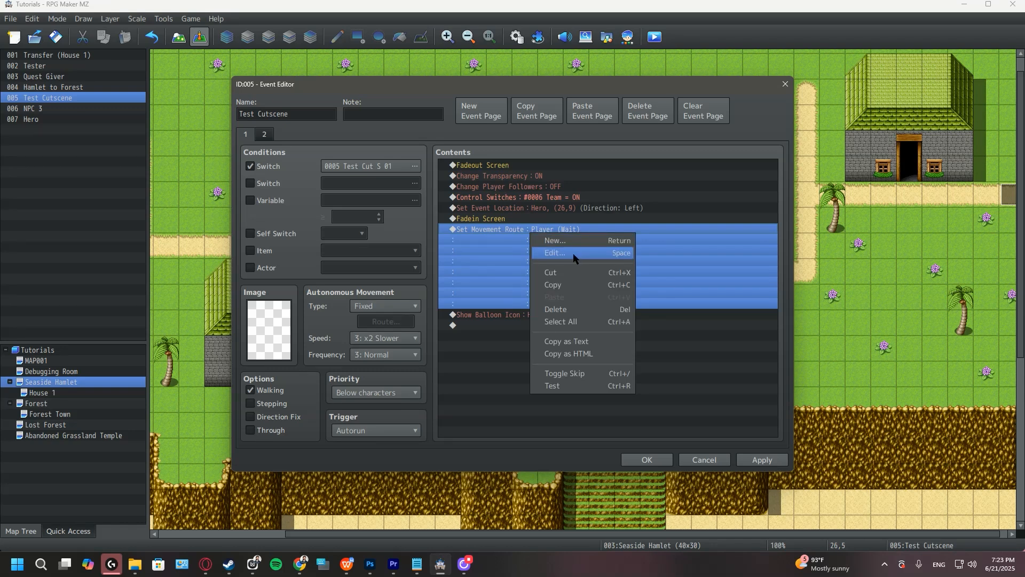
pyautogui.click(619, 254)
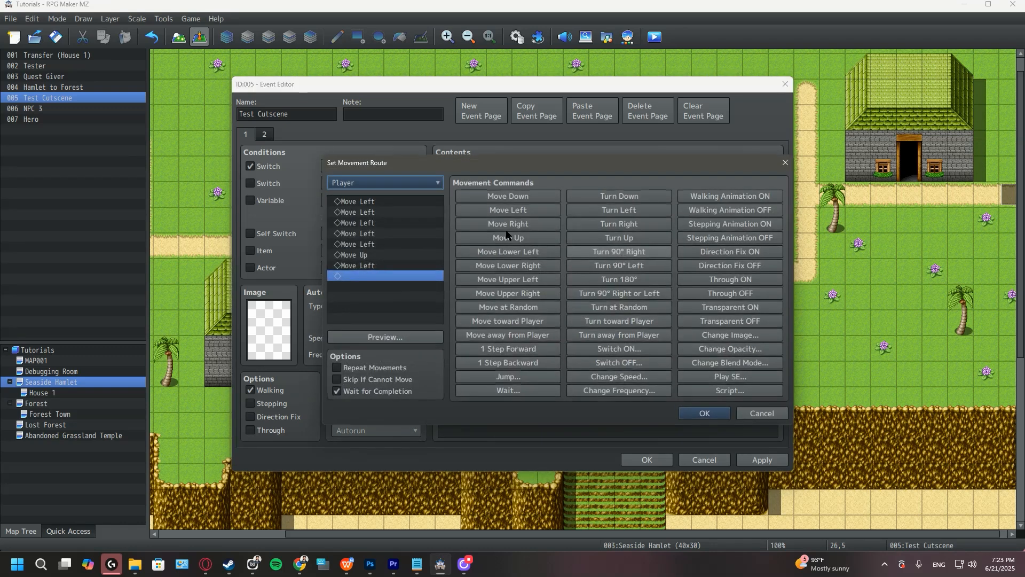
pyautogui.click(384, 182)
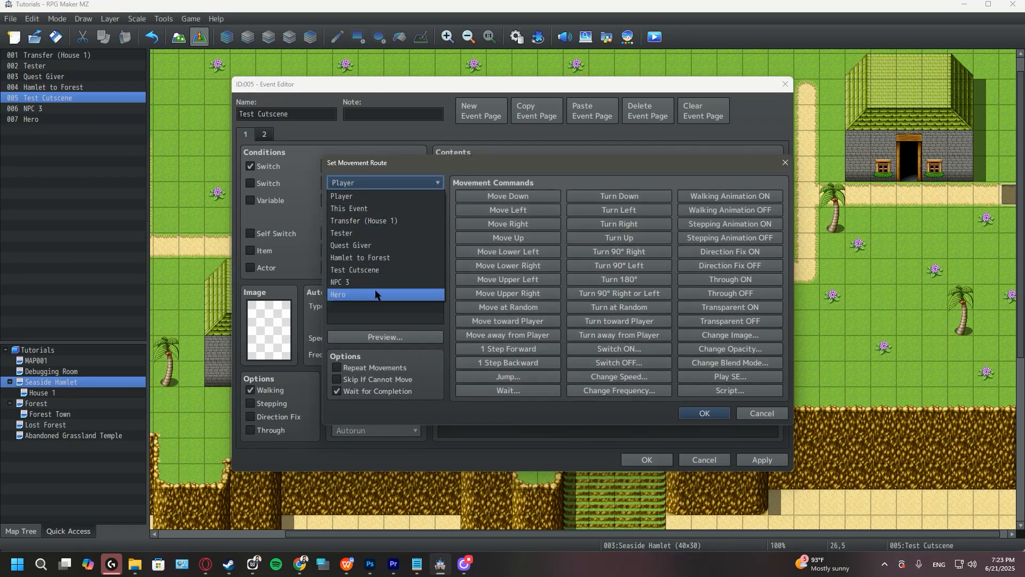
pyautogui.click(376, 294)
pyautogui.click(706, 412)
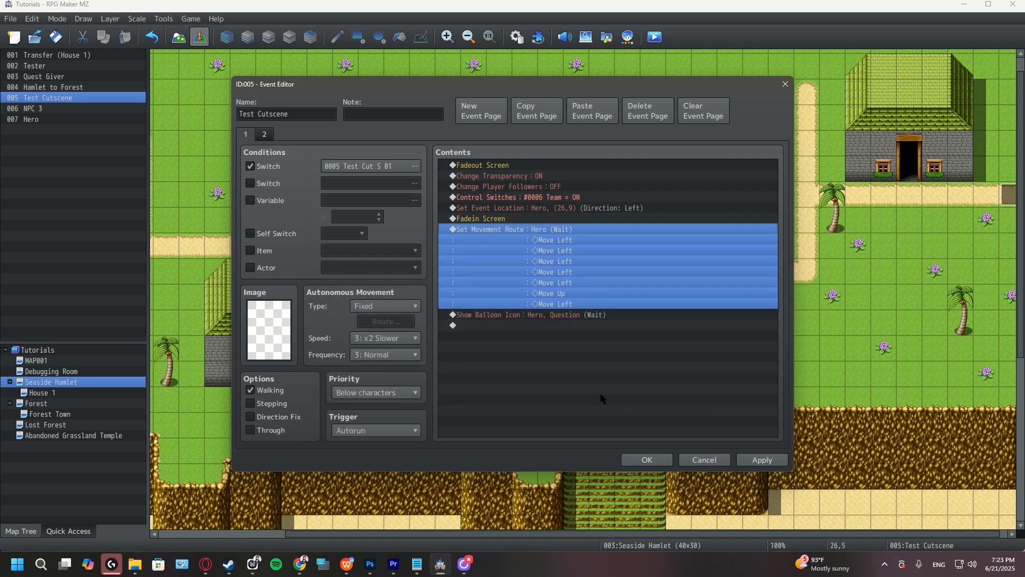
# - Append a Wait command of 30 frames after Hero's Question balloon
pyautogui.doubleClick(485, 322)
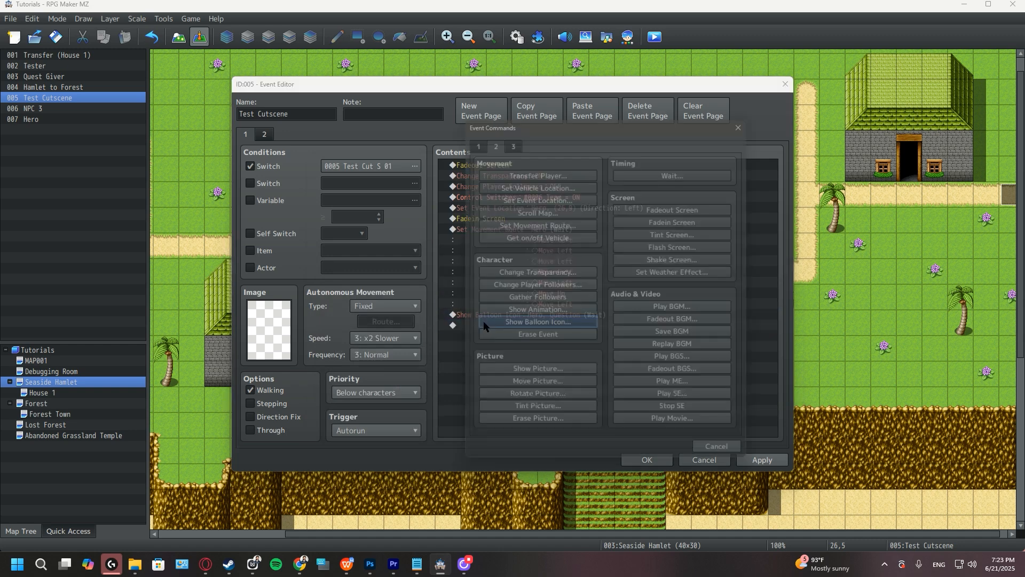
pyautogui.click(679, 167)
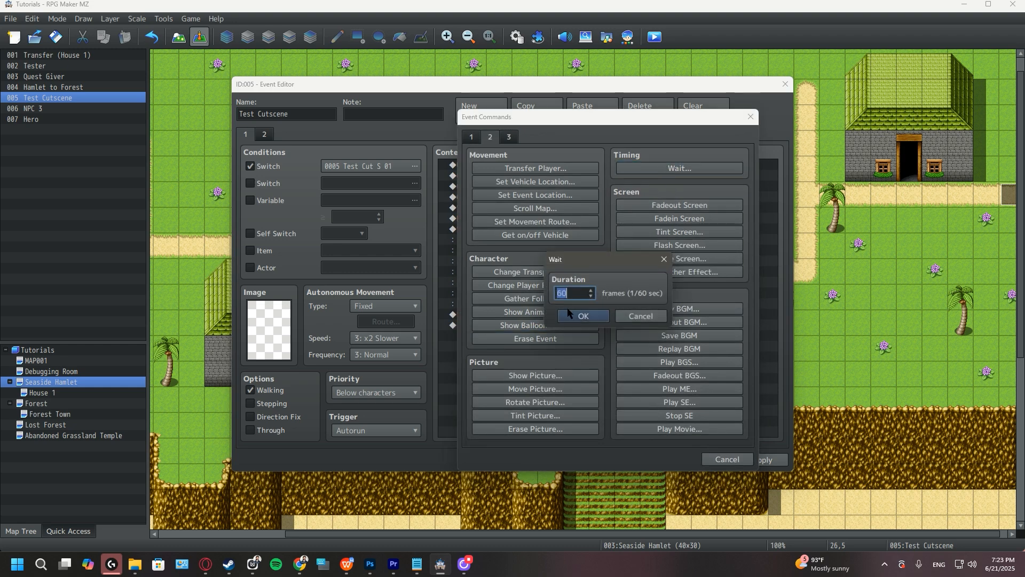
pyautogui.write('30')
pyautogui.click(594, 315)
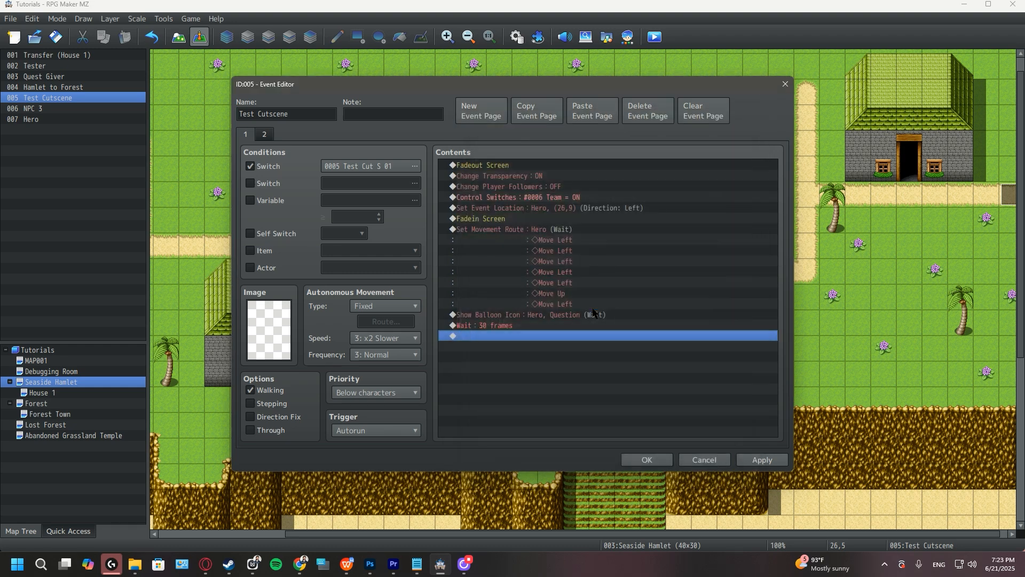
# - Append a Show Text command named NPC 3 with the line "What is it?"
pyautogui.doubleClick(484, 340)
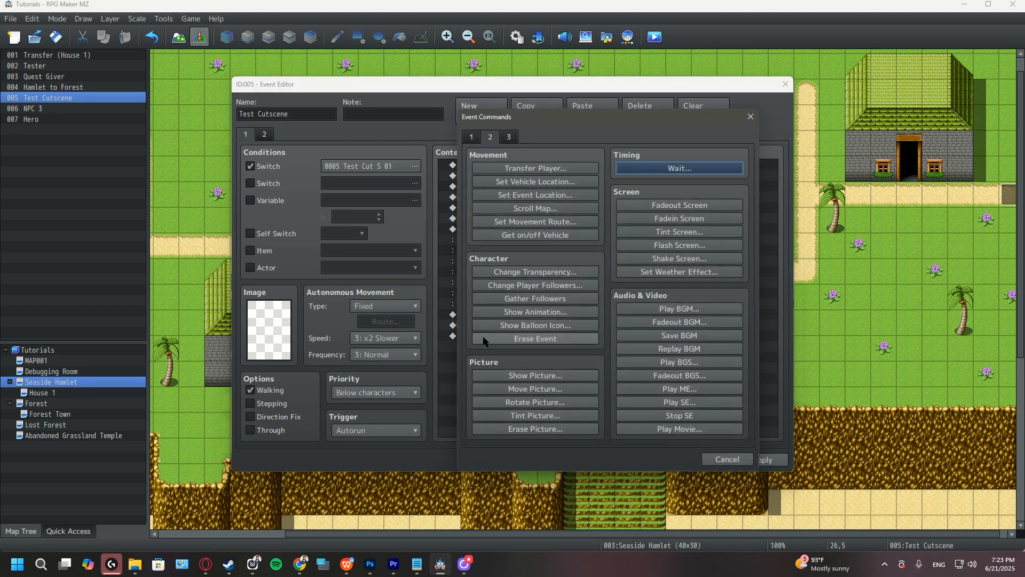
pyautogui.click(480, 137)
pyautogui.click(535, 168)
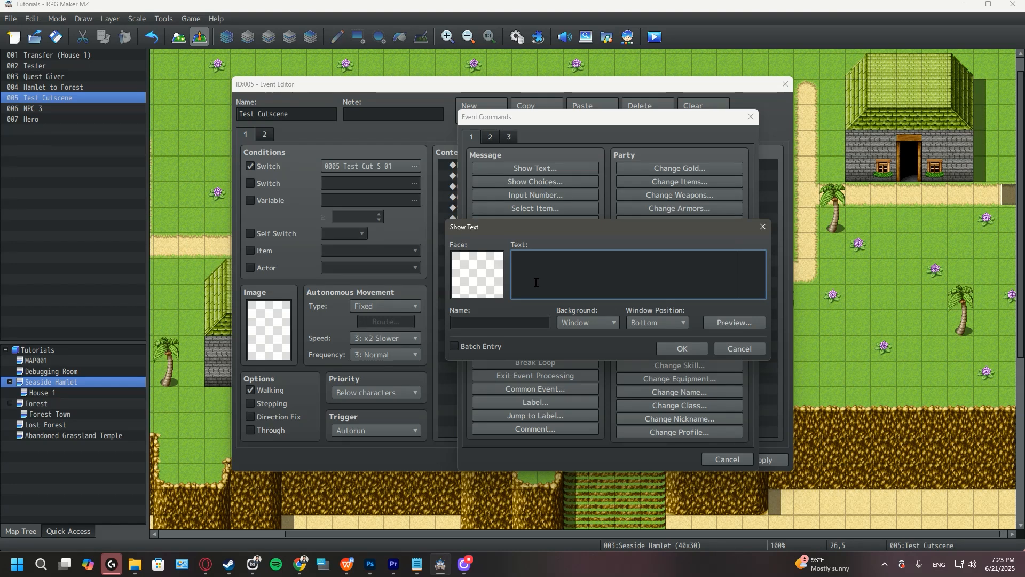
pyautogui.click(501, 323)
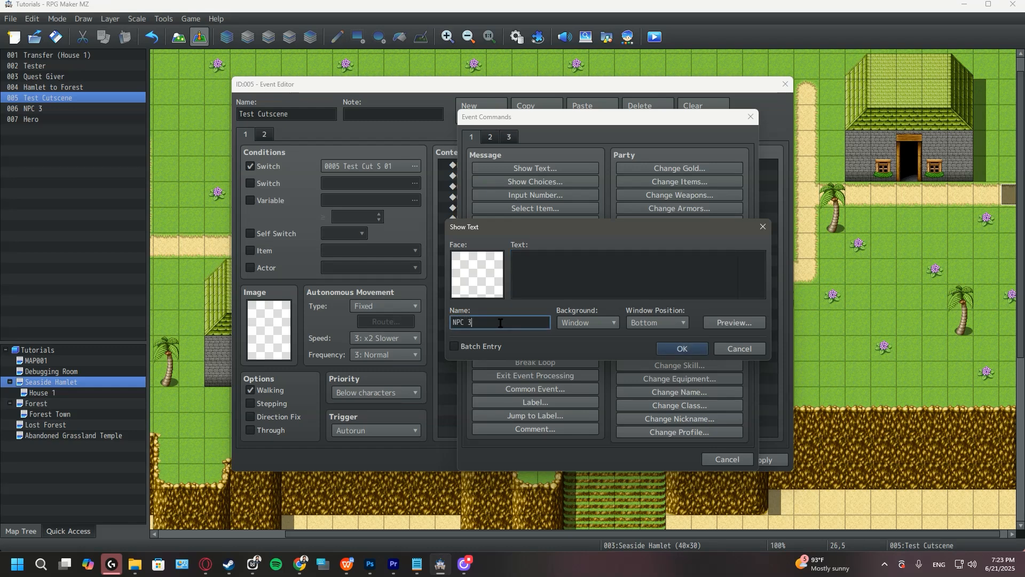
pyautogui.click(564, 289)
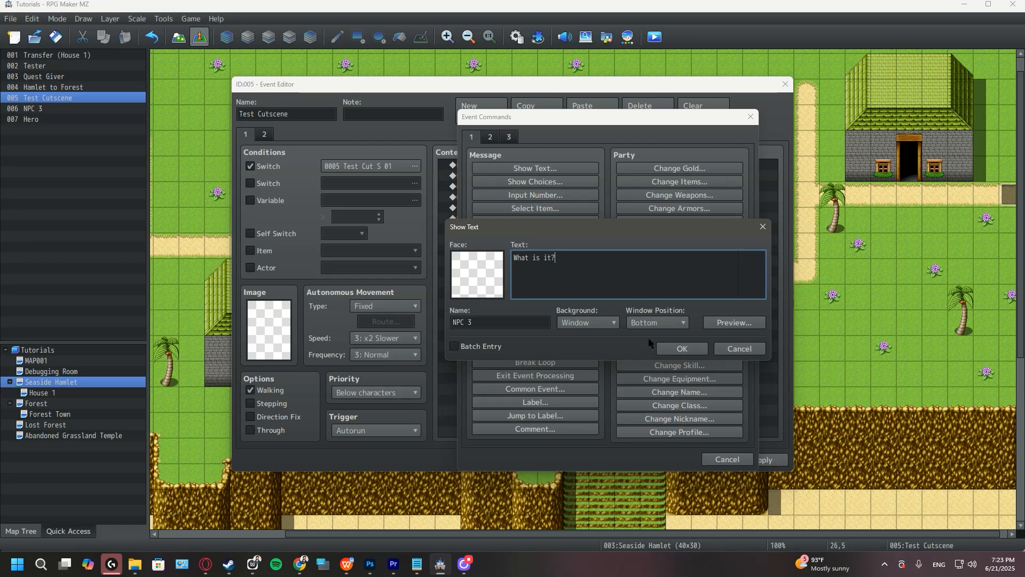
pyautogui.click(682, 349)
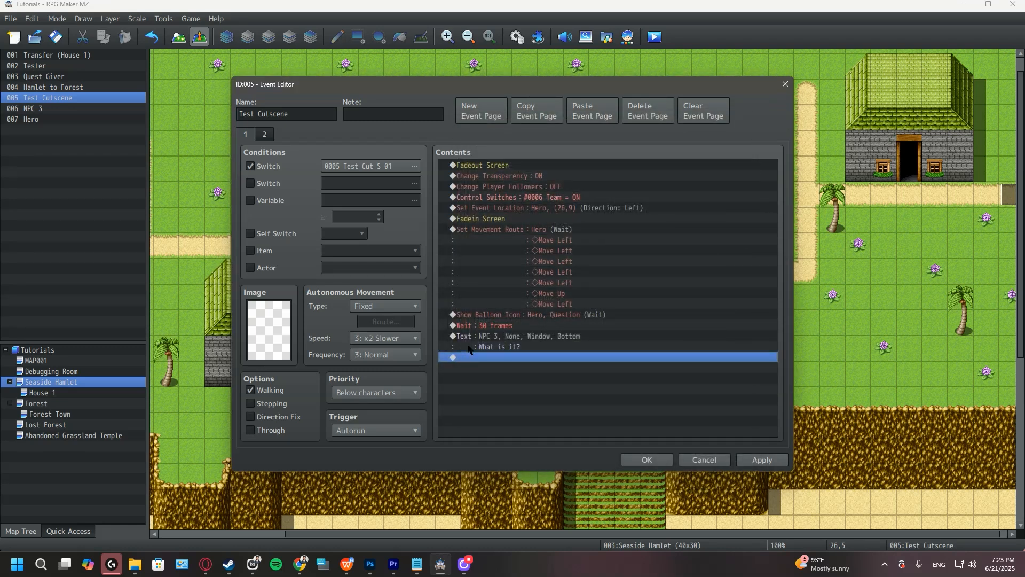
# - Append a Show Animation command playing 0120 Radiation on NPC 3 with Wait for Completion enabled
pyautogui.doubleClick(509, 359)
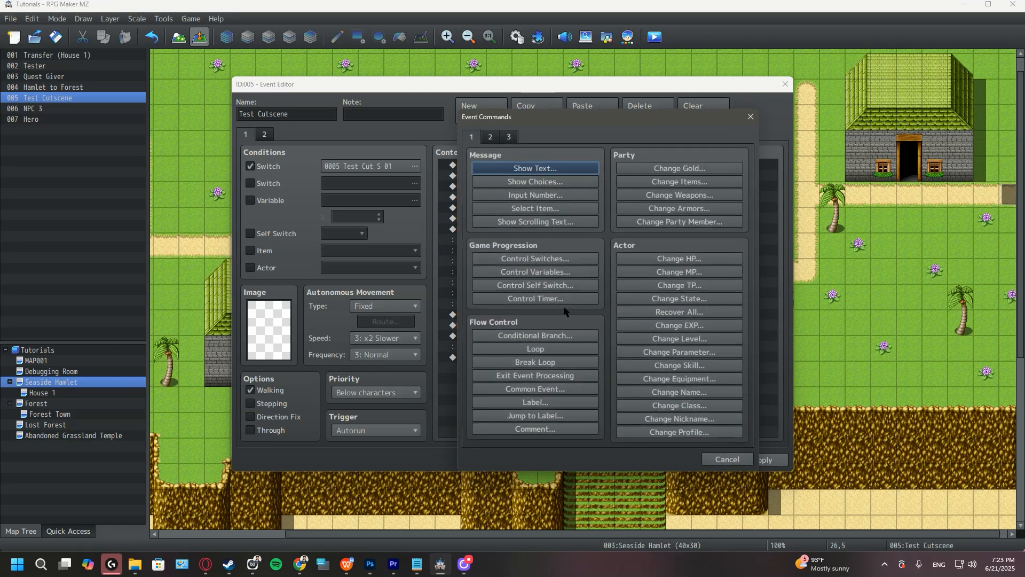
pyautogui.click(491, 136)
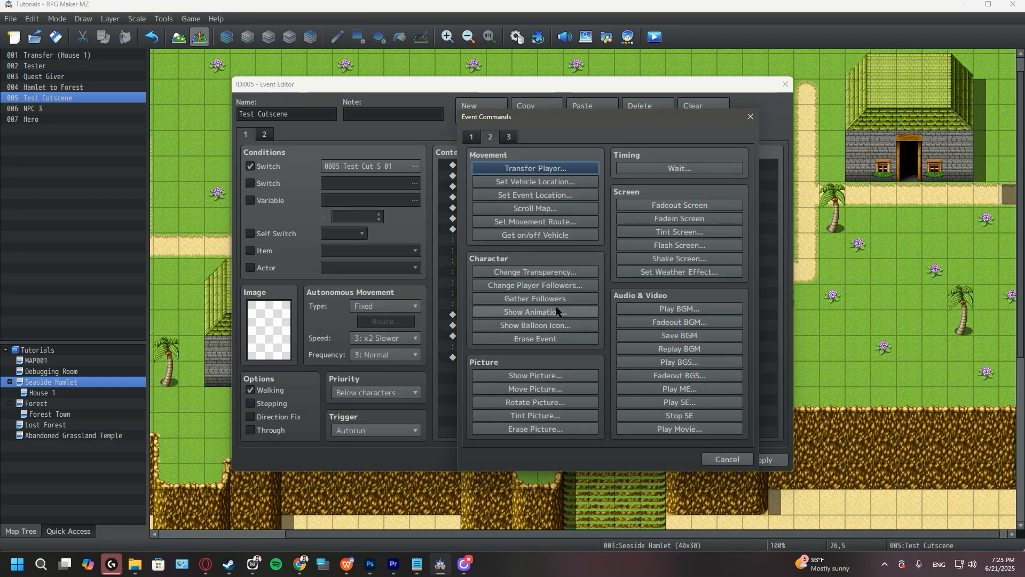
pyautogui.click(535, 312)
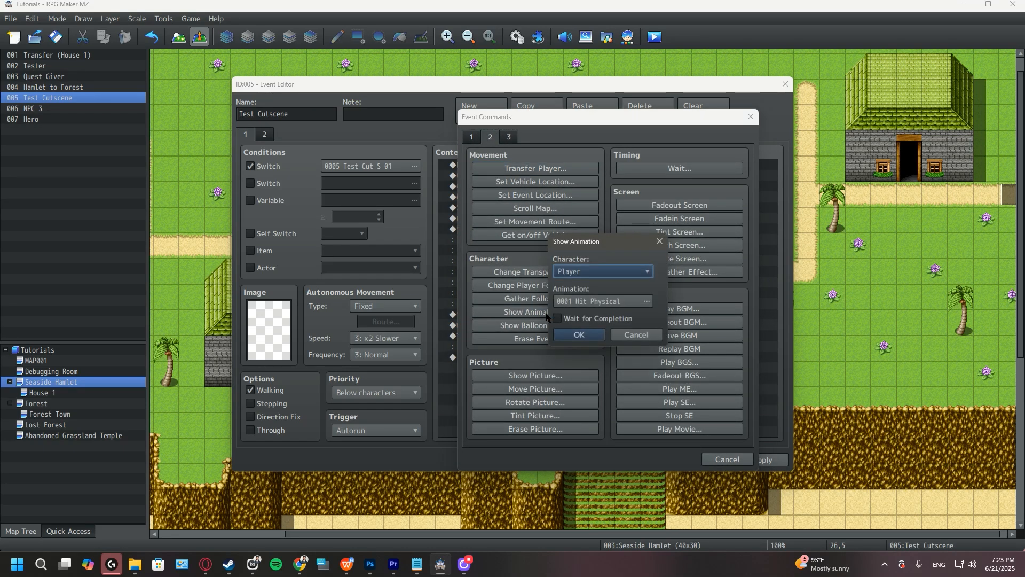
pyautogui.click(587, 271)
pyautogui.click(583, 371)
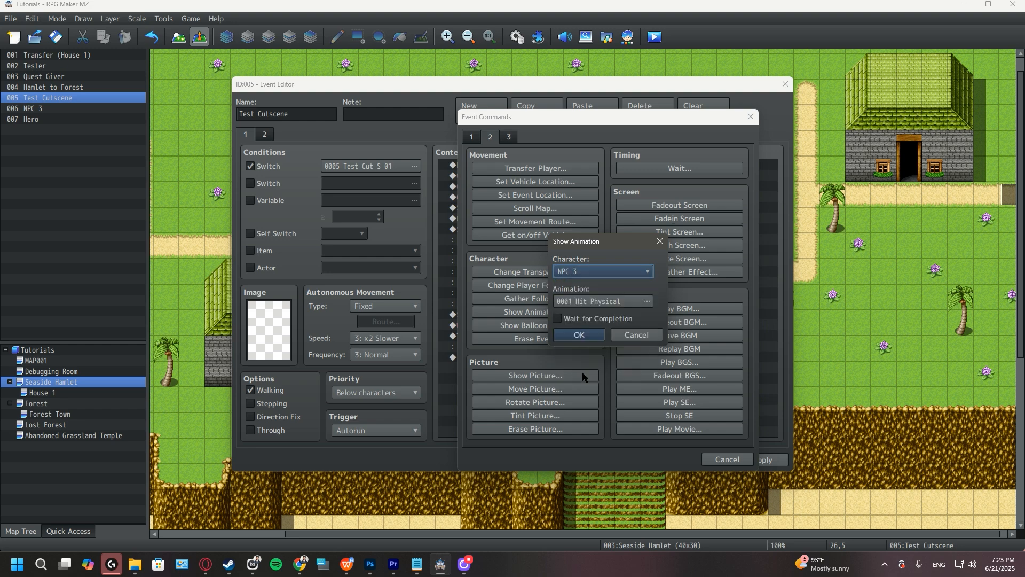
pyautogui.click(593, 301)
pyautogui.moveTo(527, 210); pyautogui.dragTo(525, 377)
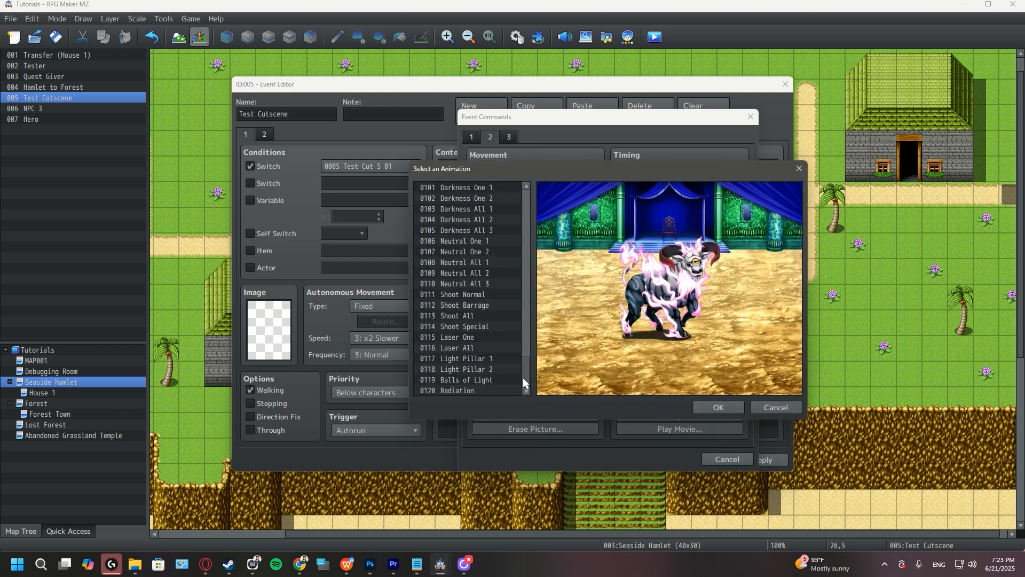
pyautogui.click(478, 391)
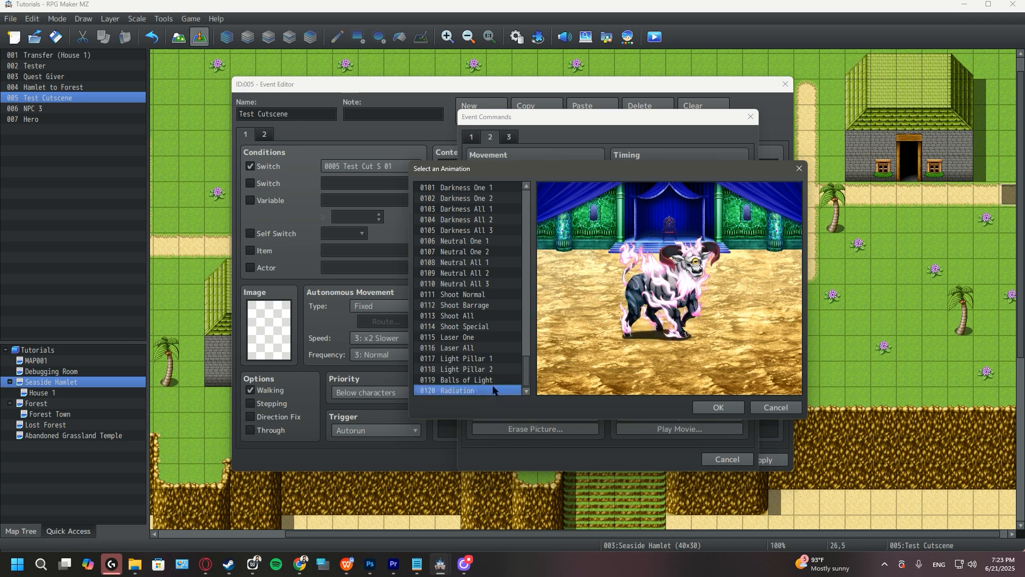
pyautogui.click(717, 407)
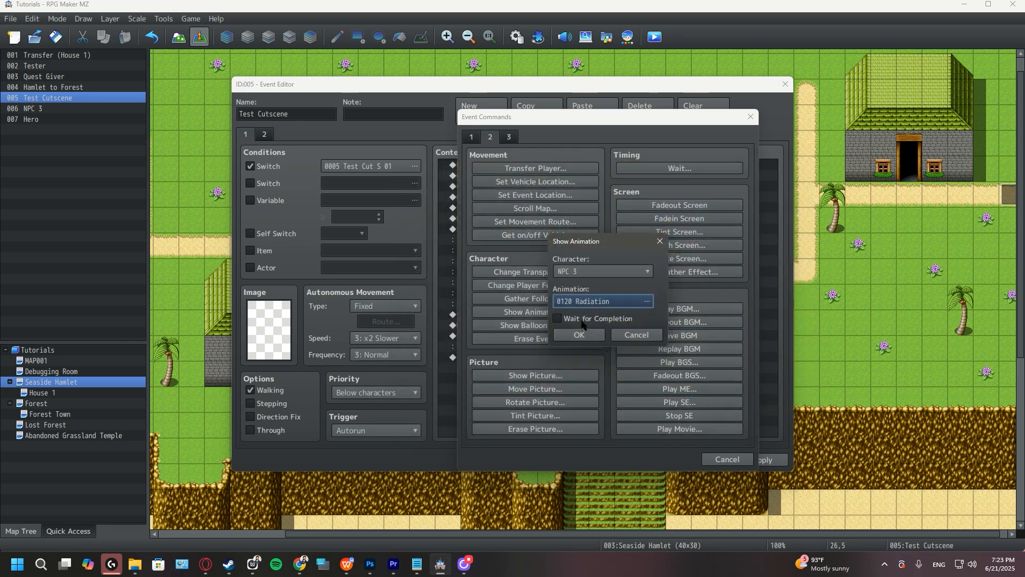
pyautogui.click(582, 320)
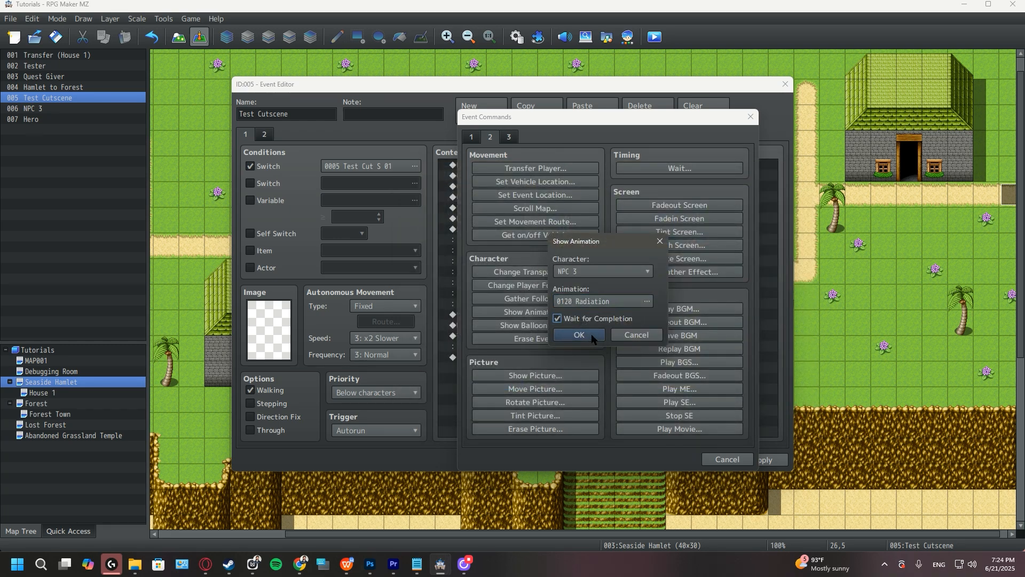
pyautogui.click(579, 335)
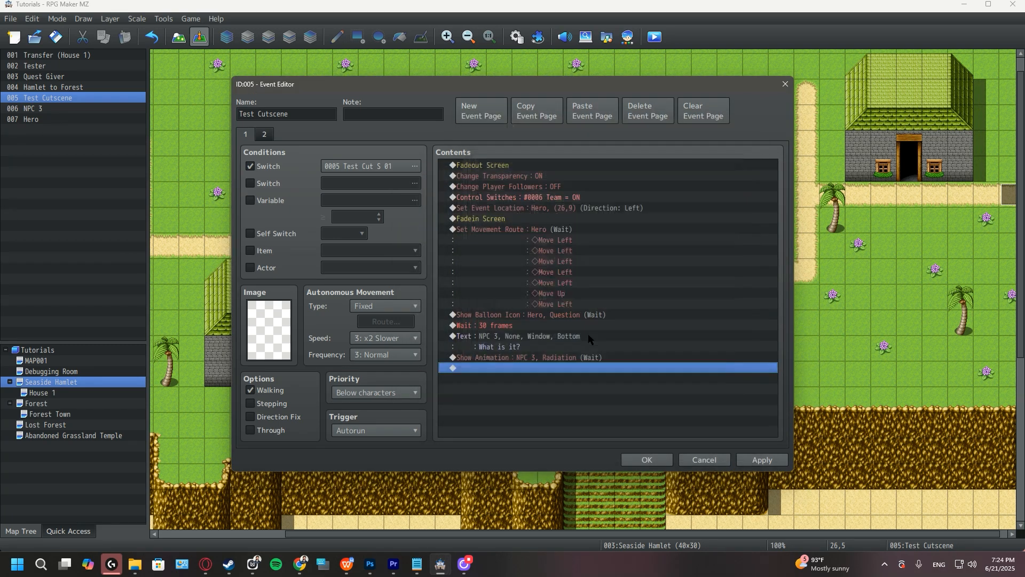
# - Append a Show Text command named Hero with the line "That light. You didn't see that?"
pyautogui.doubleClick(495, 369)
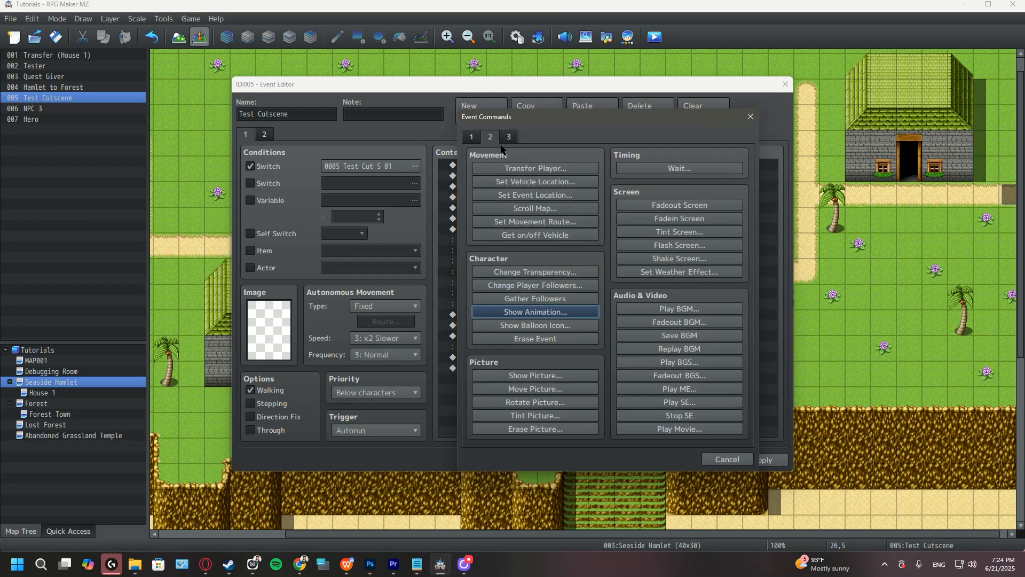
pyautogui.click(471, 136)
pyautogui.click(514, 166)
pyautogui.click(508, 326)
pyautogui.write('Hero')
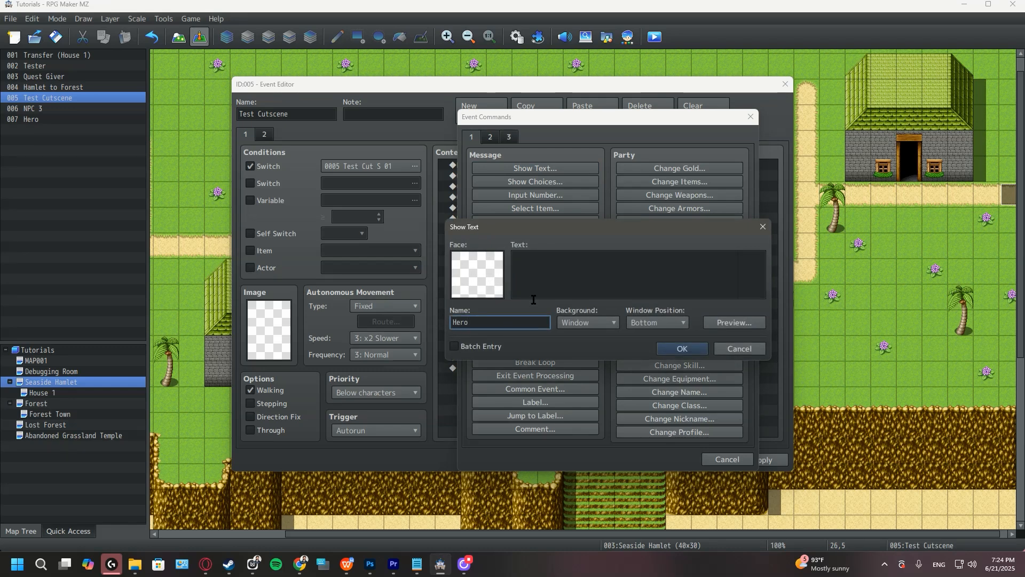
pyautogui.click(559, 276)
pyautogui.write('That li')
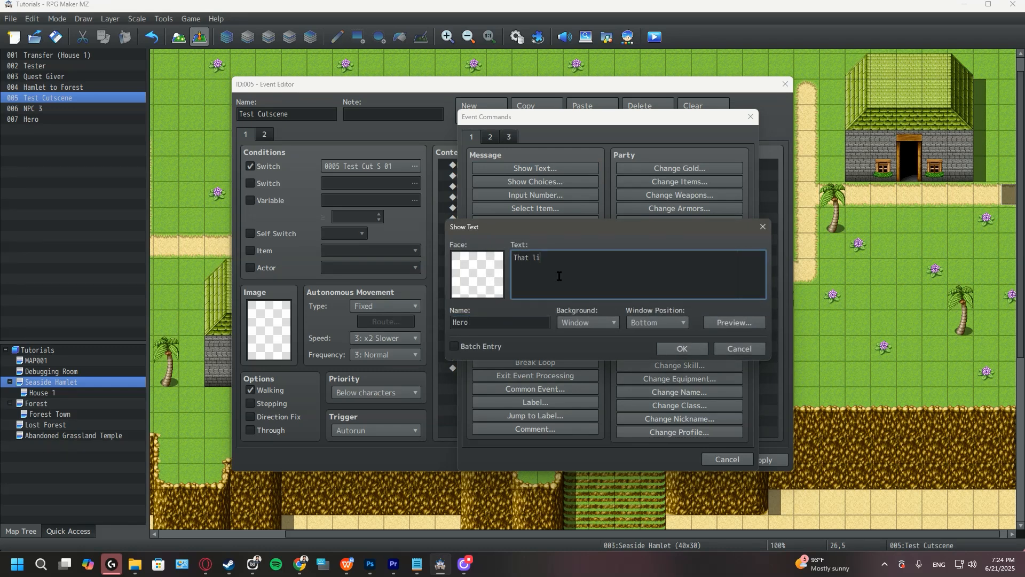
pyautogui.write("ght. You didn't see that?")
pyautogui.click(694, 348)
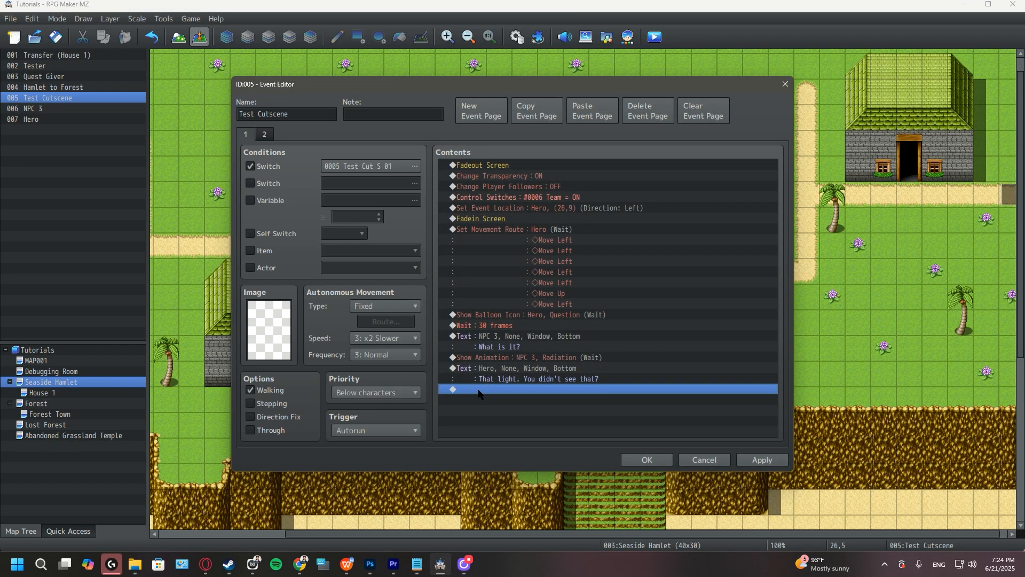
# - Append a Show Balloon Icon command giving NPC 3 the Question balloon with Wait for Completion enabled
pyautogui.doubleClick(479, 390)
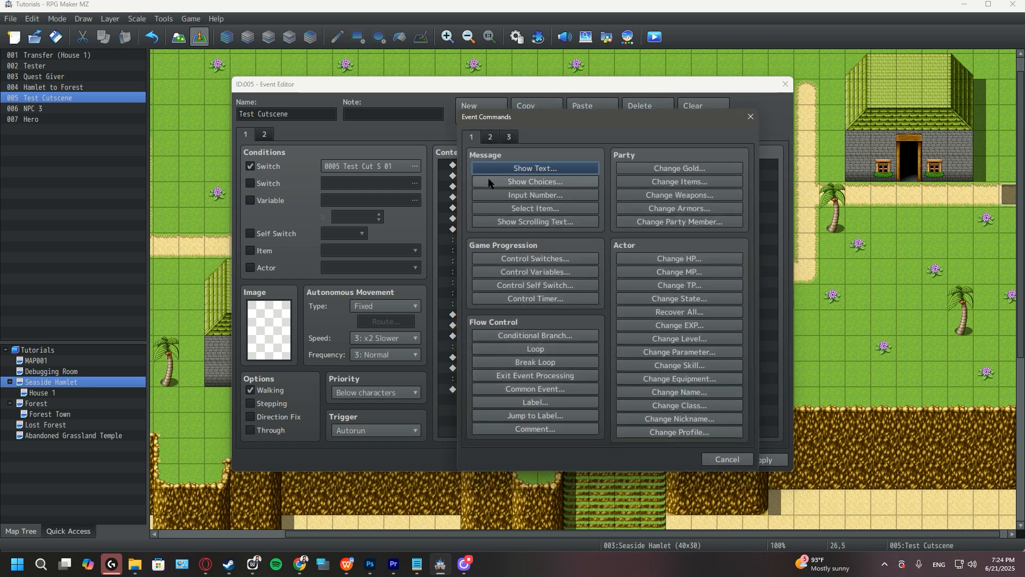
pyautogui.click(490, 137)
pyautogui.click(549, 325)
pyautogui.click(586, 272)
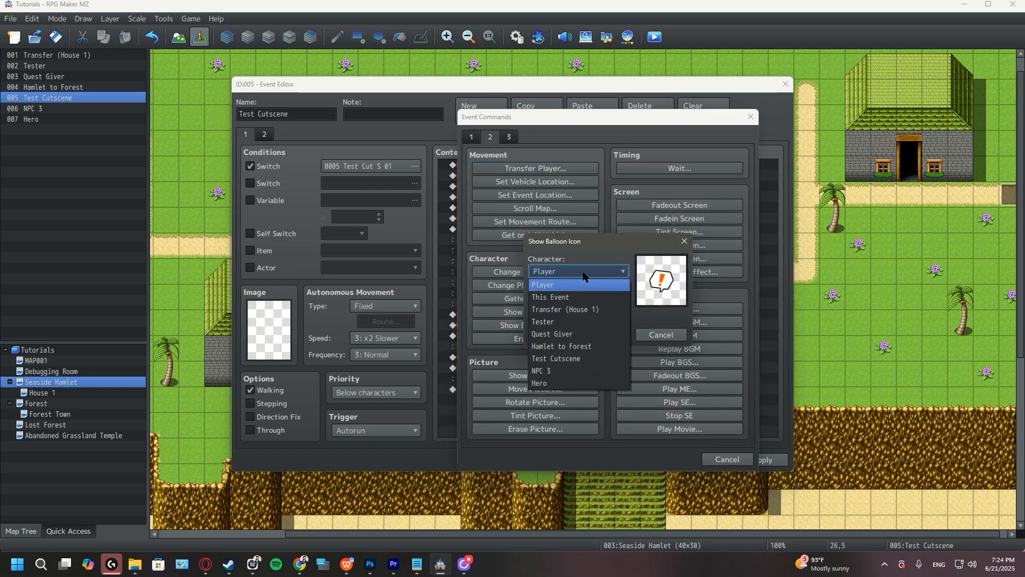
pyautogui.click(559, 372)
pyautogui.click(579, 301)
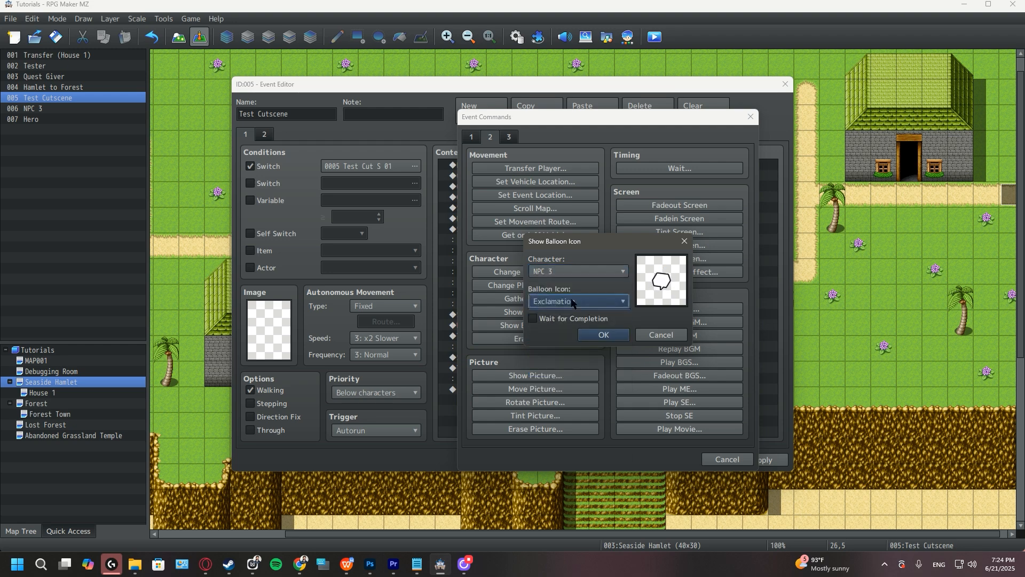
pyautogui.click(563, 327)
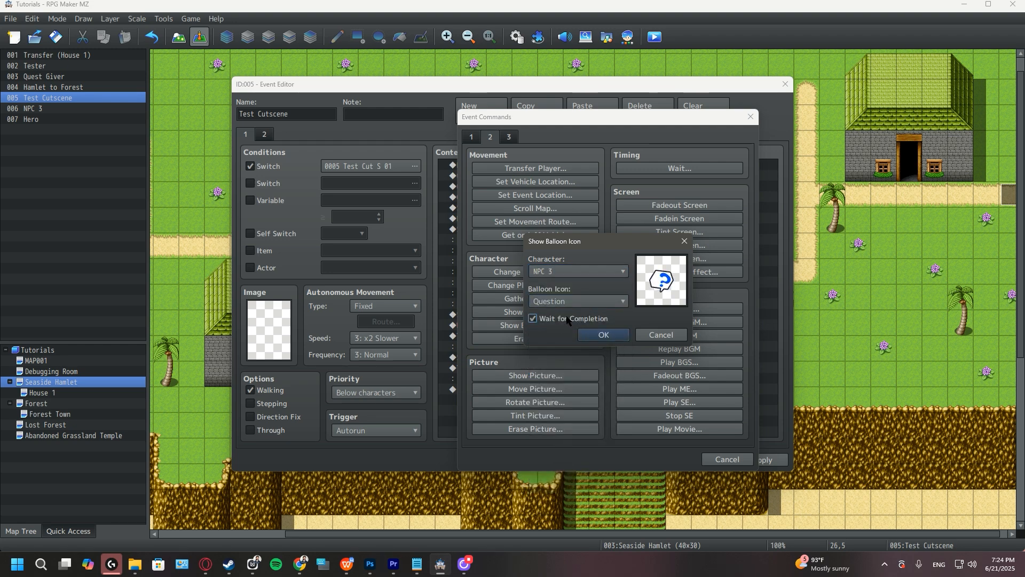
pyautogui.click(603, 335)
# - Append a Show Text command named NPC 3 with the line "What are you talking about?"
pyautogui.doubleClick(506, 401)
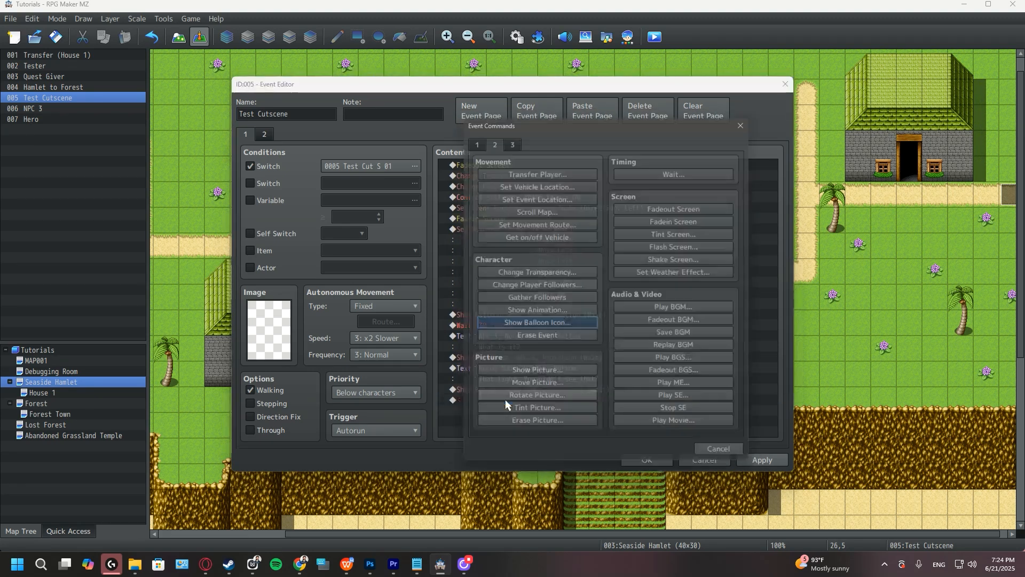
pyautogui.click(471, 136)
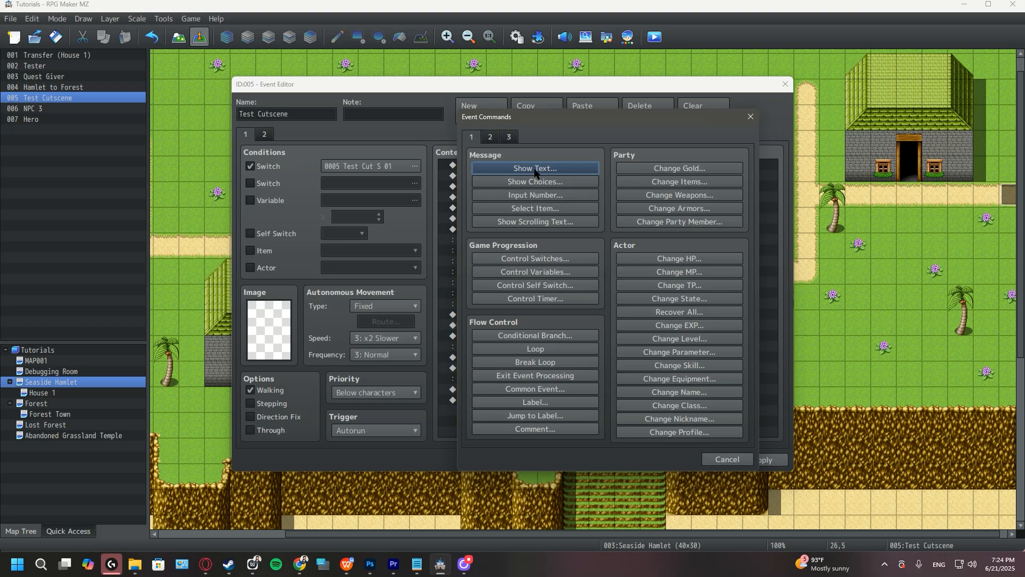
pyautogui.click(535, 169)
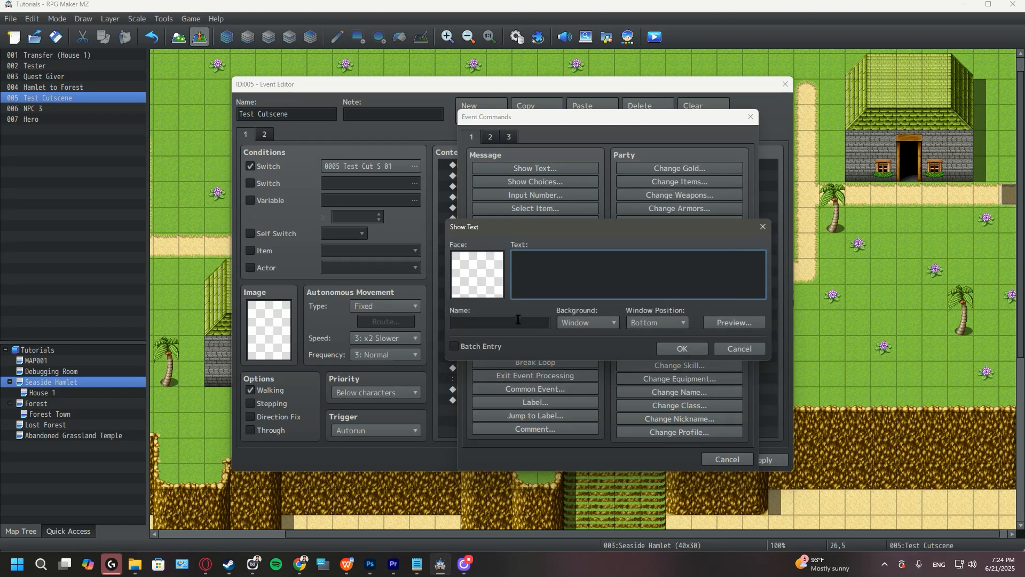
pyautogui.write('NPC 3')
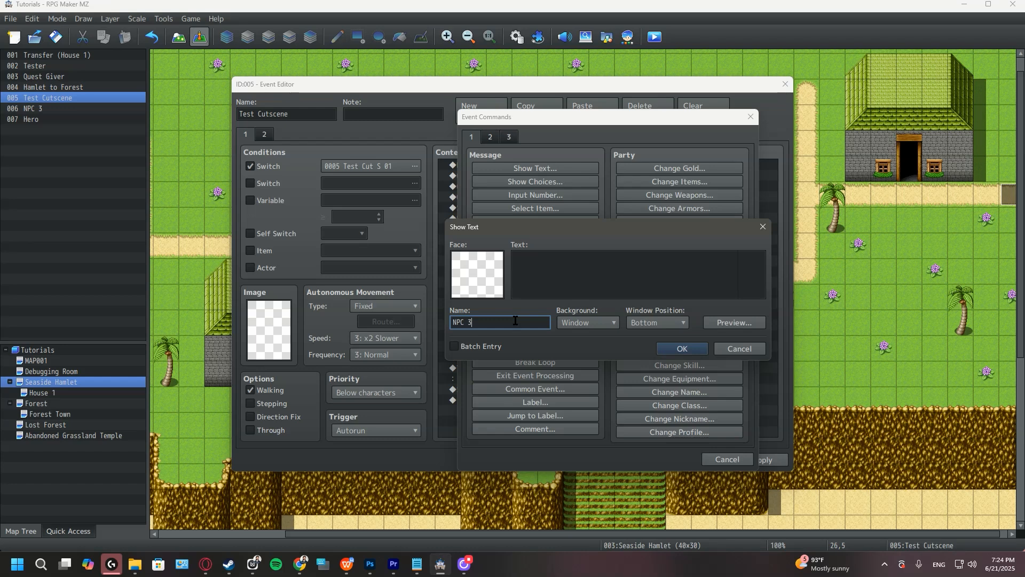
pyautogui.click(567, 276)
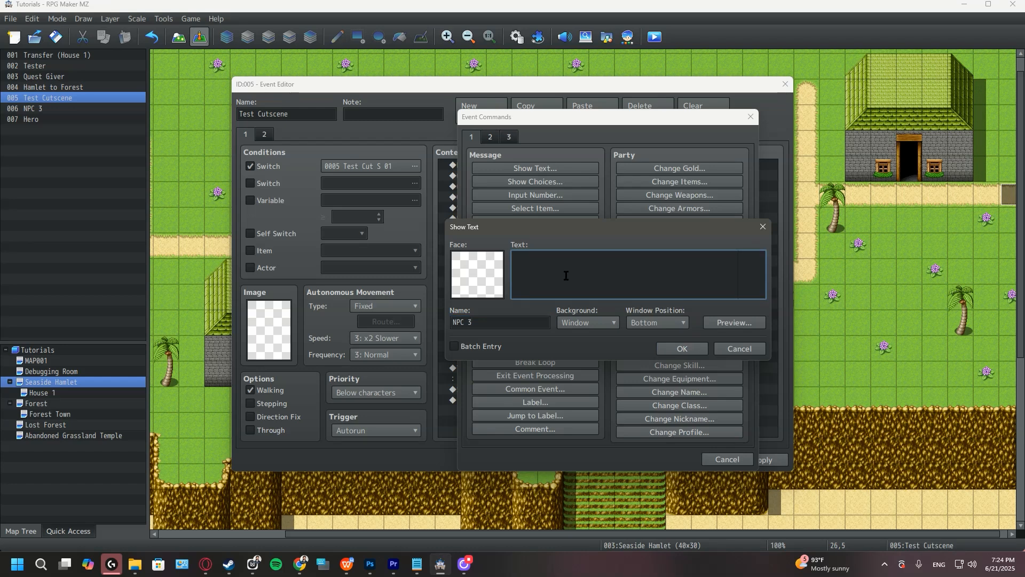
pyautogui.write('What are you talking about?')
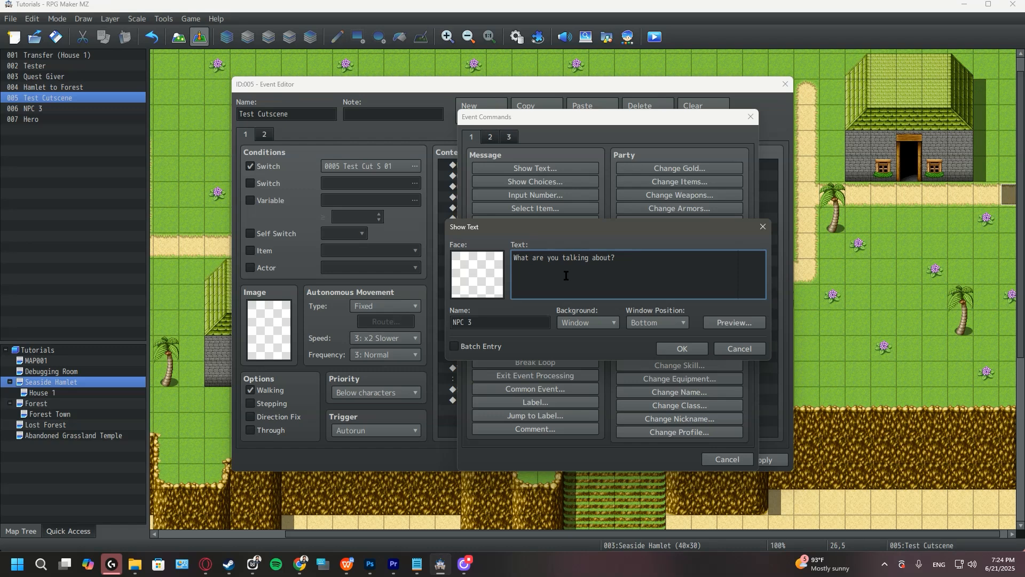
pyautogui.click(692, 348)
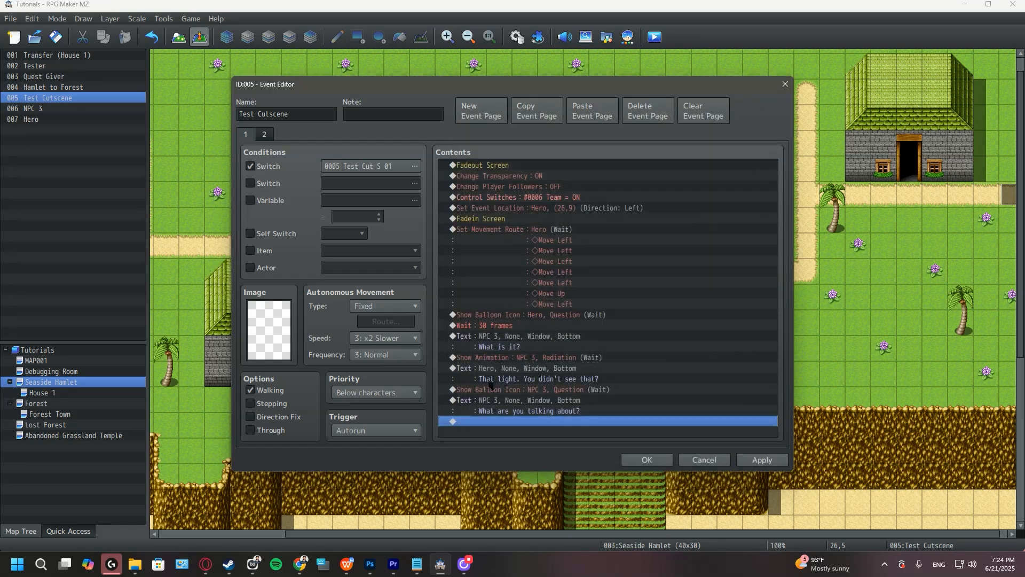
# - Append a Show Balloon Icon command giving Hero the Question balloon with Wait for Completion enabled
pyautogui.doubleClick(502, 422)
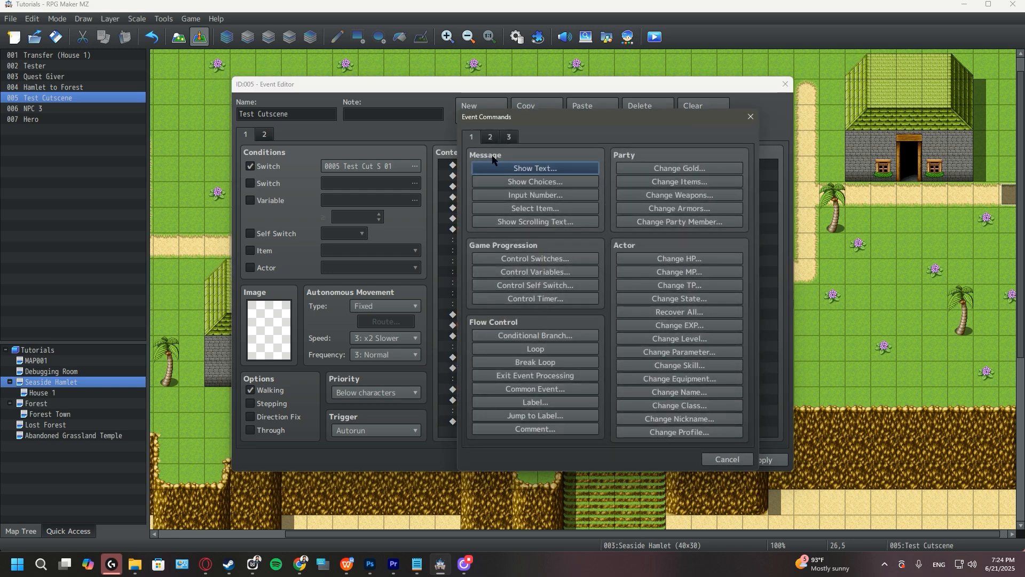
pyautogui.click(490, 137)
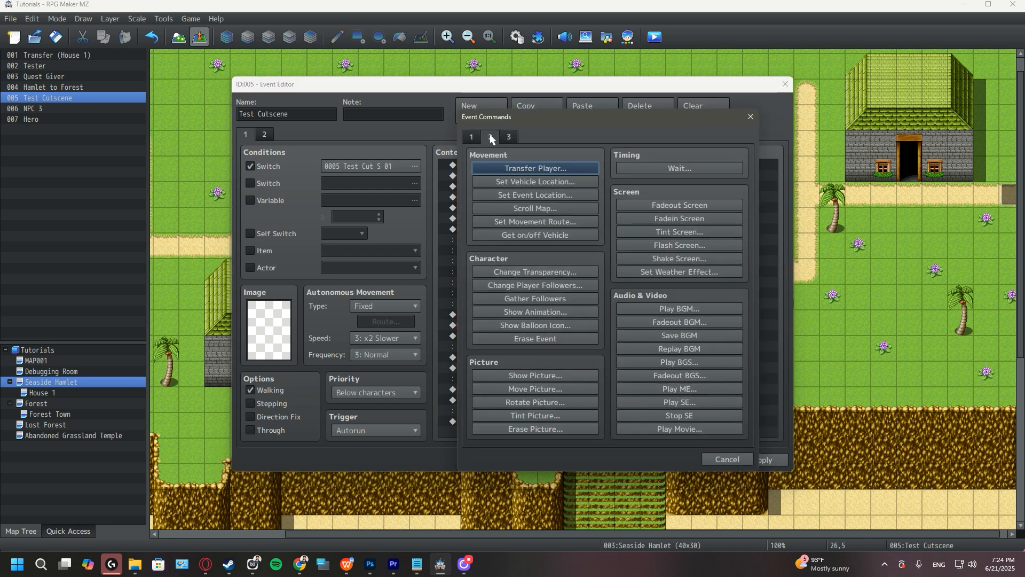
pyautogui.click(554, 326)
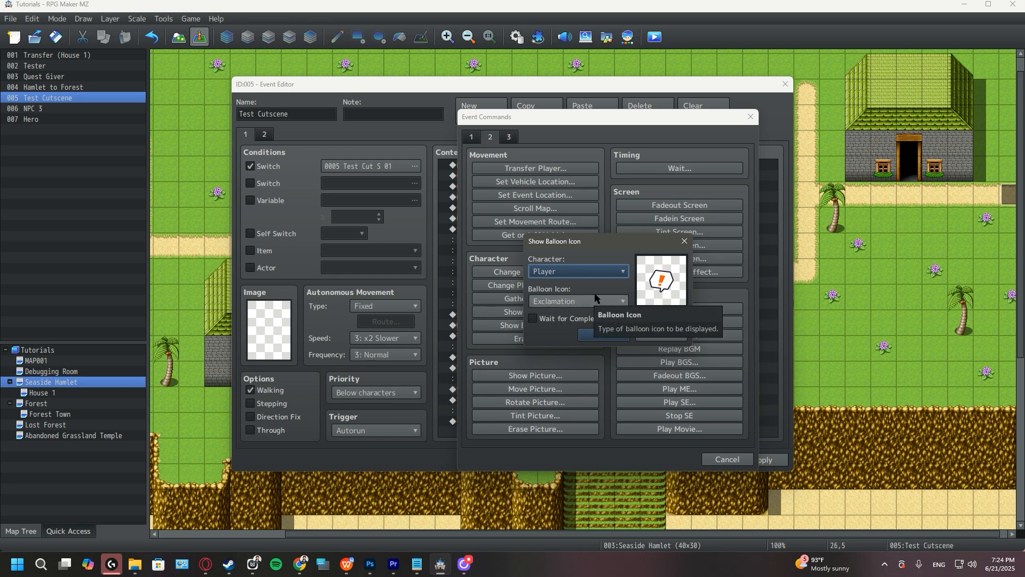
pyautogui.click(577, 301)
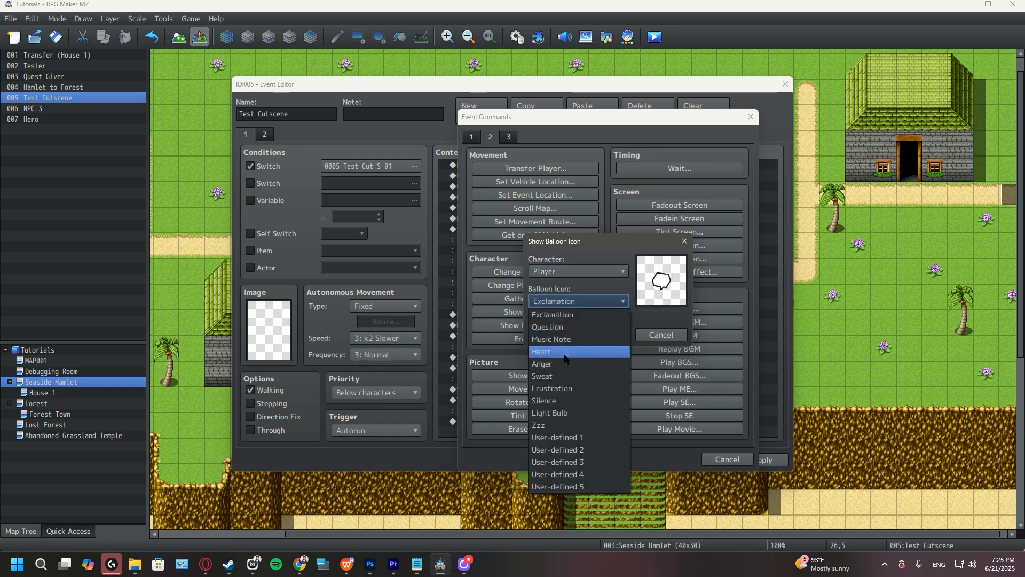
pyautogui.click(577, 327)
pyautogui.click(577, 271)
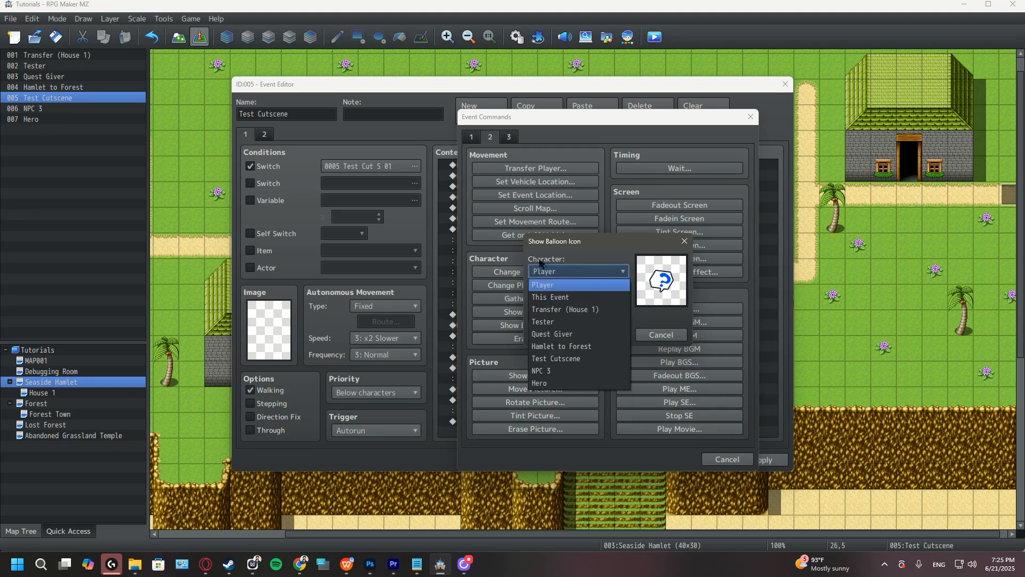
pyautogui.click(541, 382)
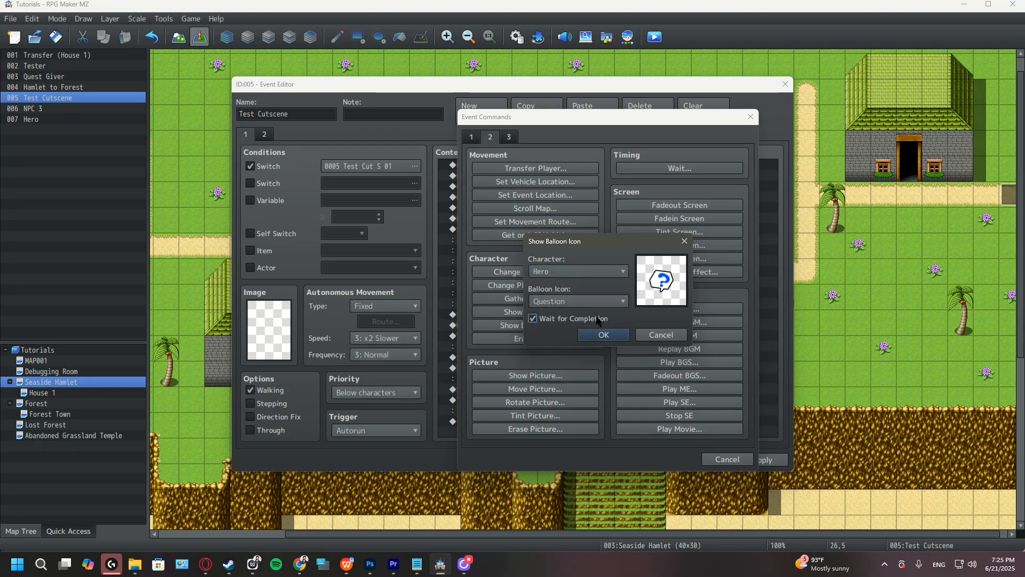
pyautogui.click(596, 337)
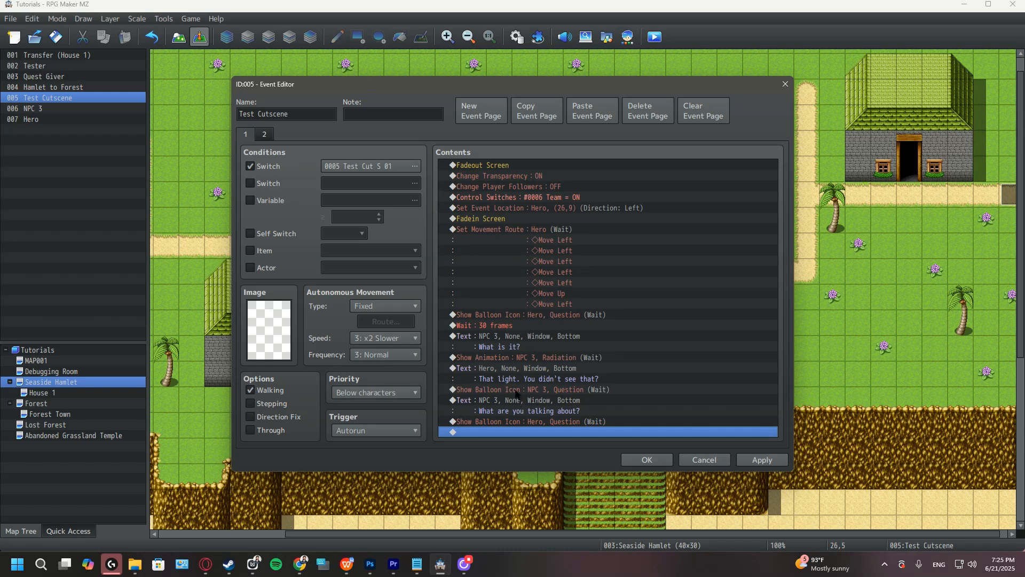
# - Append a Show Text command named Hero with the line "Nevermind"
pyautogui.doubleClick(497, 437)
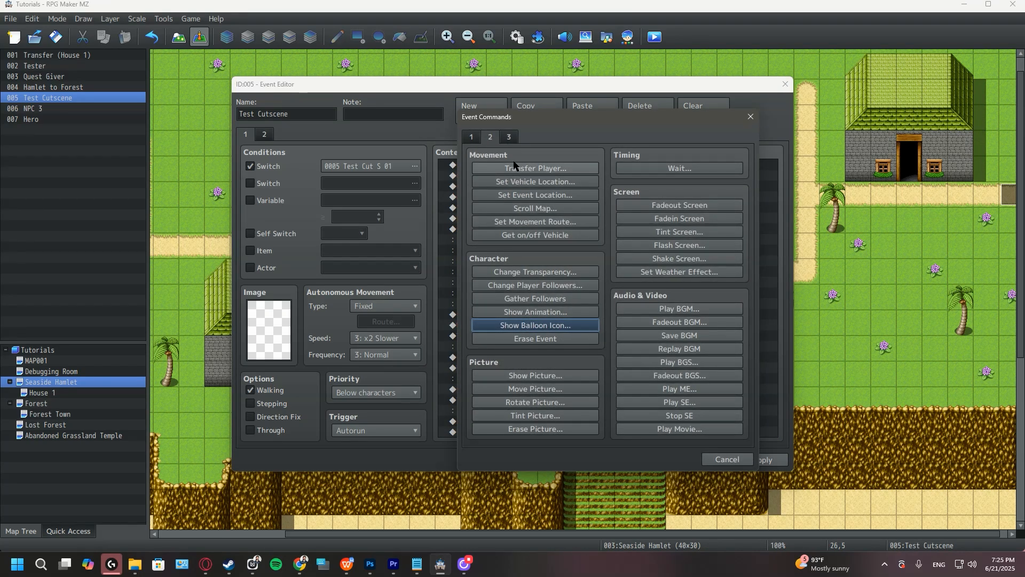
pyautogui.click(472, 137)
pyautogui.click(529, 169)
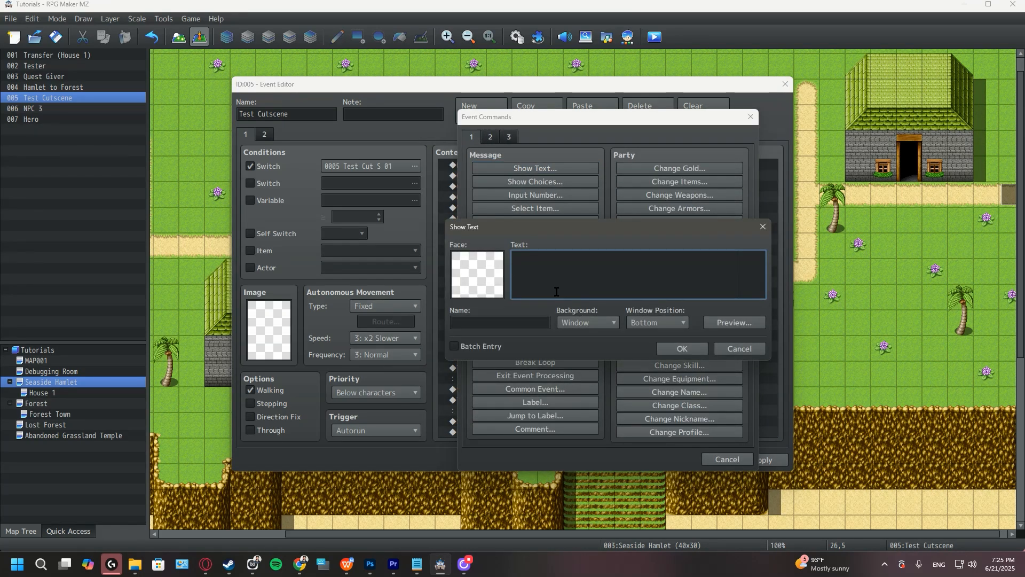
pyautogui.write('Nevermind')
pyautogui.click(500, 319)
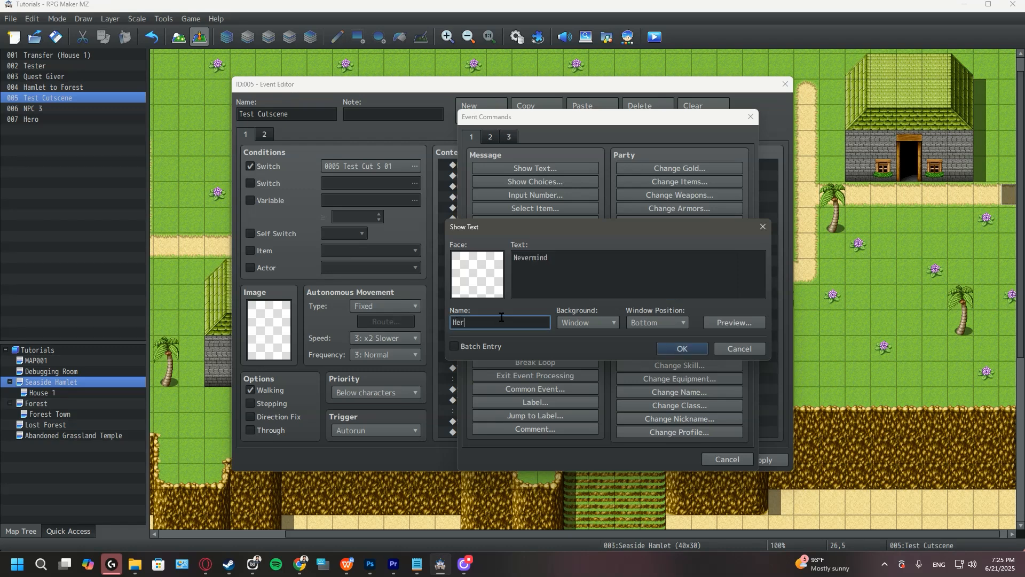
pyautogui.click(683, 348)
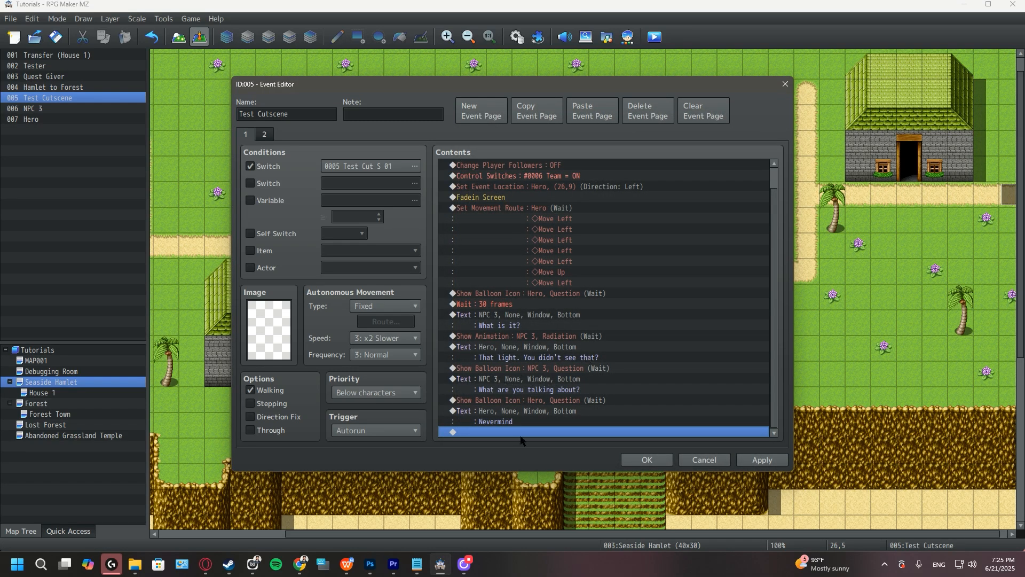
# - Append a Set Movement Route command for Hero with five Move Up steps and Skip If Cannot Move enabled
pyautogui.moveTo(564, 83); pyautogui.dragTo(672, 259)
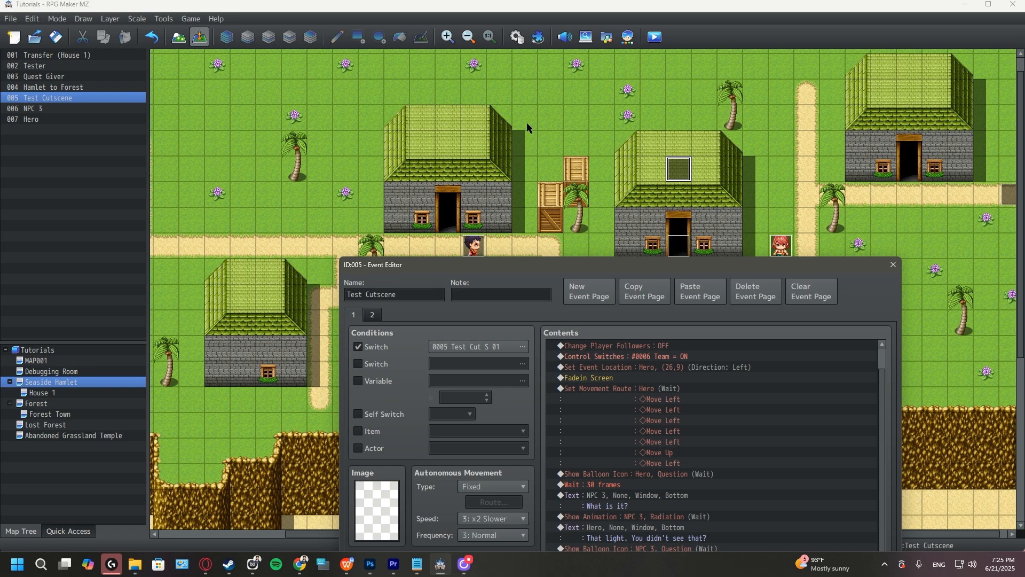
pyautogui.moveTo(601, 260); pyautogui.dragTo(583, 161)
pyautogui.moveTo(579, 76); pyautogui.dragTo(613, 72)
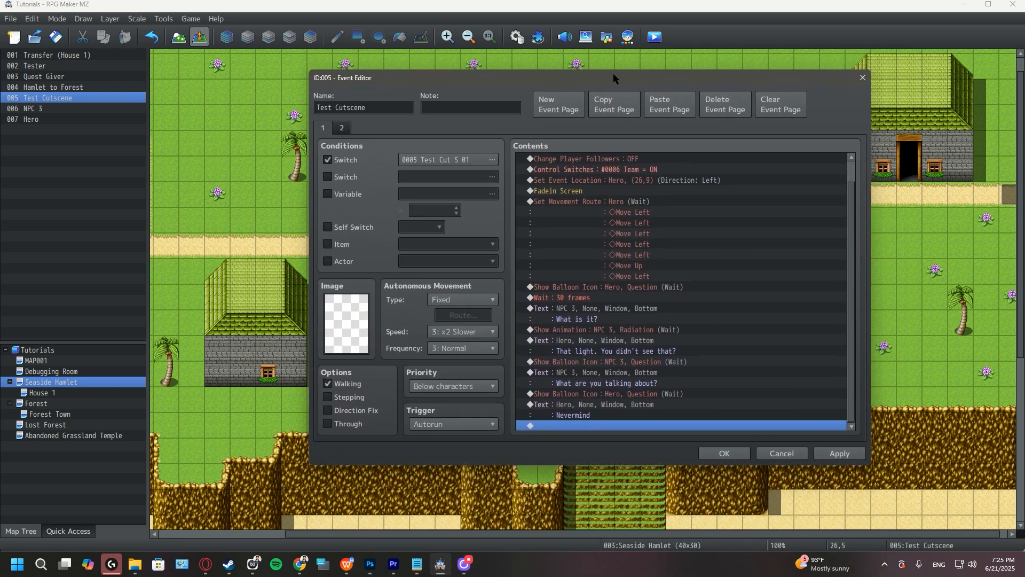
pyautogui.doubleClick(578, 426)
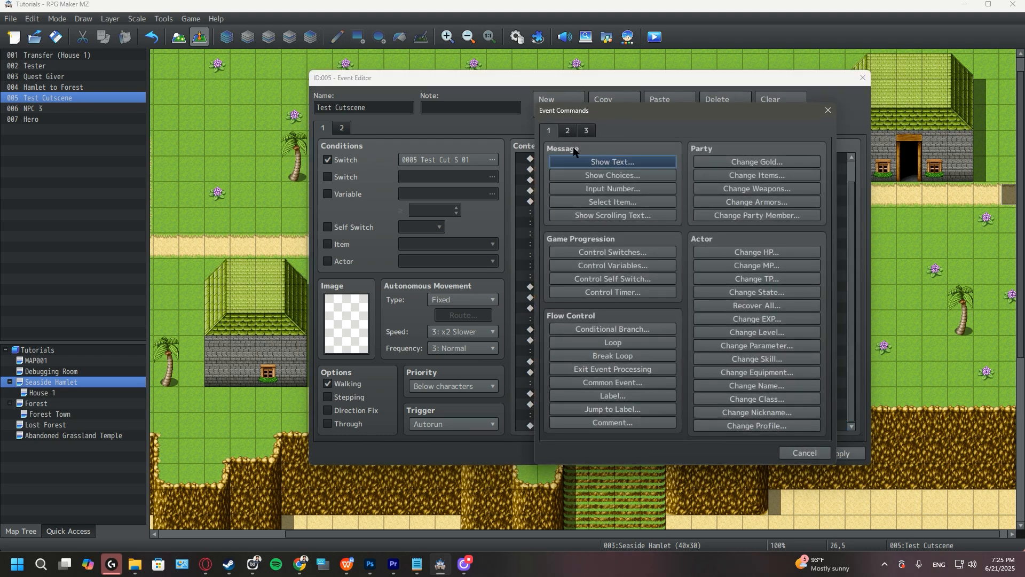
pyautogui.click(568, 130)
pyautogui.click(618, 215)
pyautogui.click(560, 176)
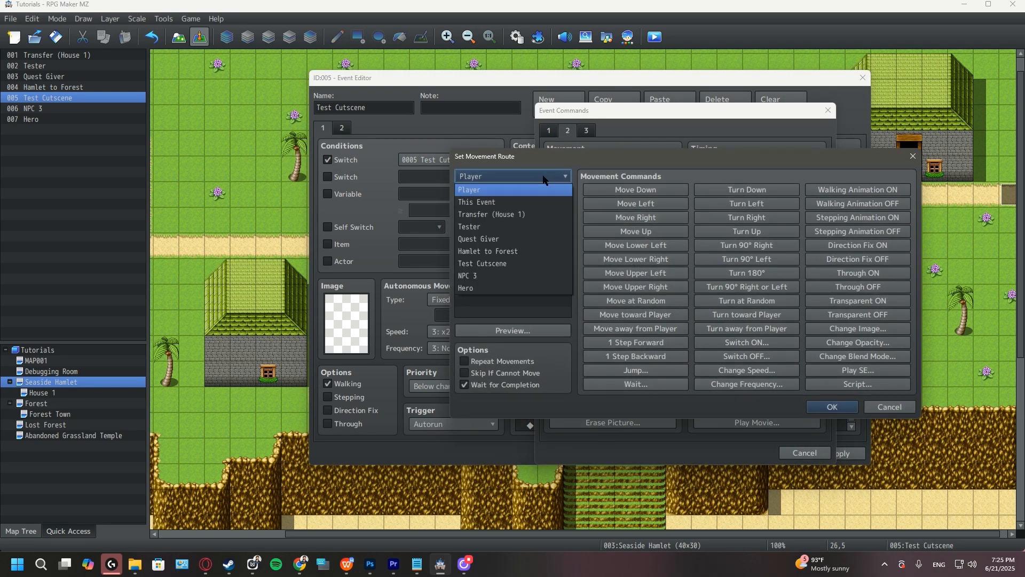
pyautogui.click(488, 288)
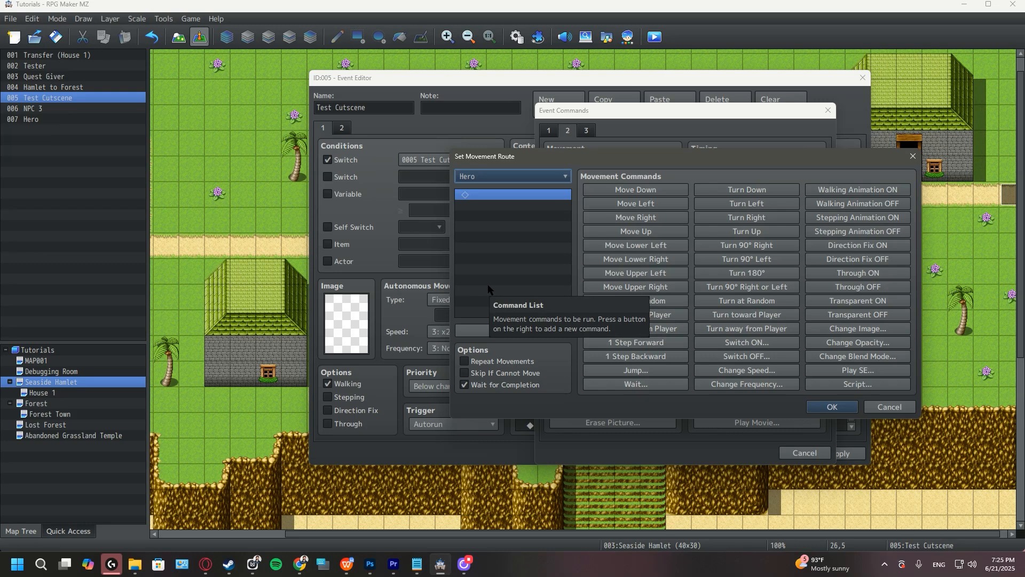
pyautogui.click(634, 232)
pyautogui.click(634, 232)
pyautogui.click(633, 232)
pyautogui.click(633, 233)
pyautogui.click(634, 232)
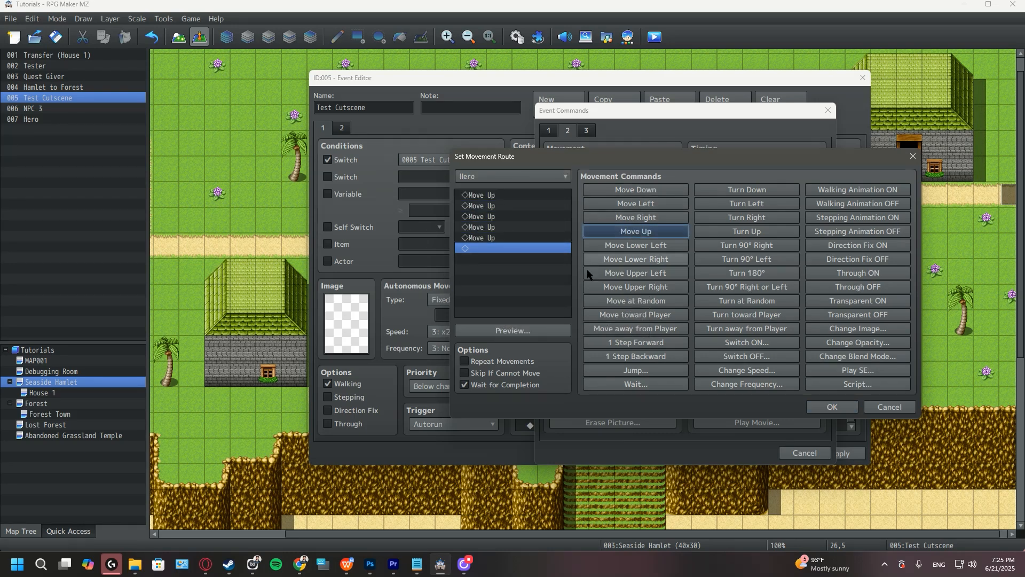
pyautogui.click(494, 373)
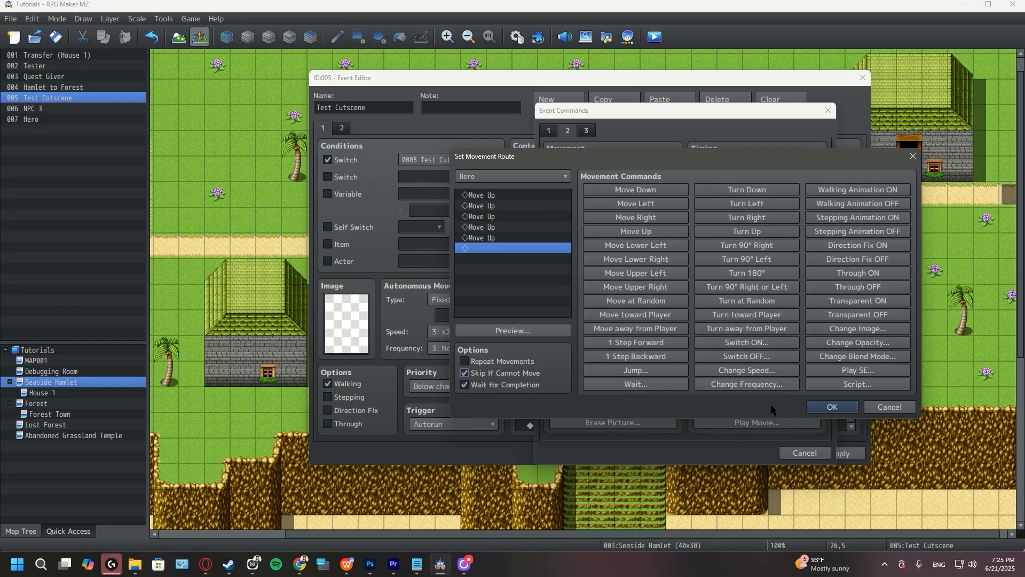
pyautogui.click(832, 407)
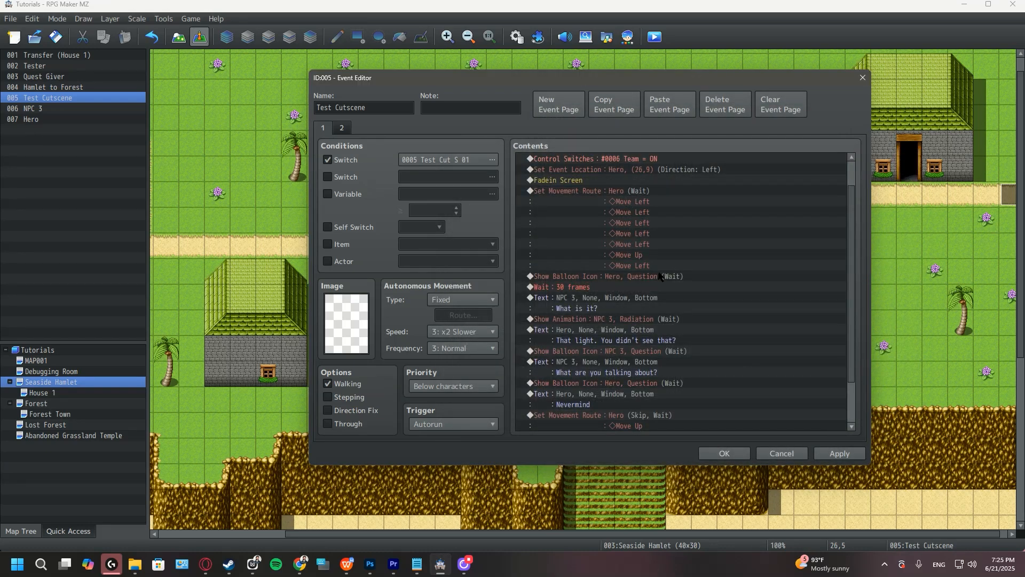
pyautogui.scroll(1, 659, 275)
pyautogui.doubleClick(627, 216)
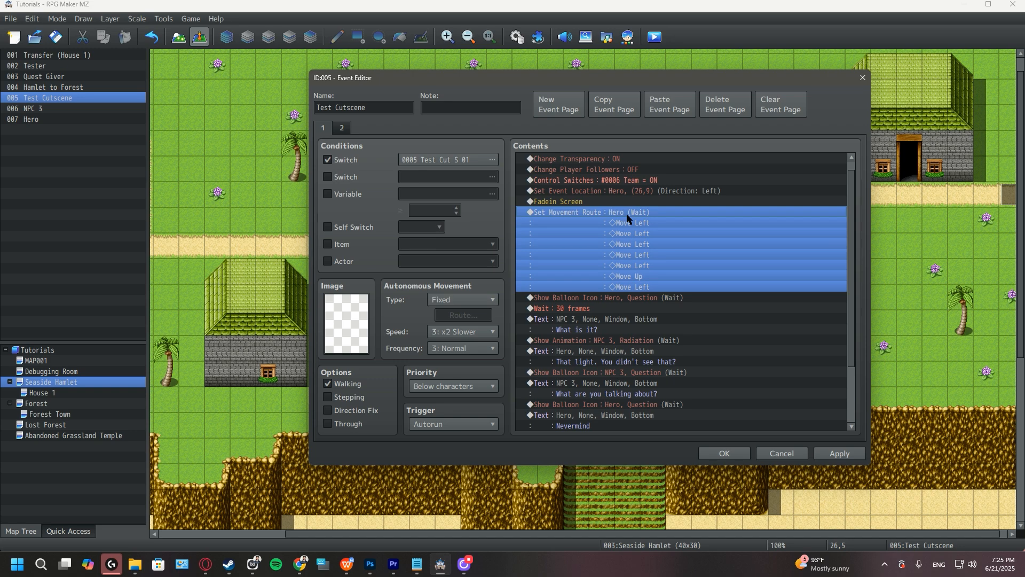
pyautogui.click(781, 407)
# - Append a Fadeout Screen command after Hero's upward movement route
pyautogui.scroll(-2, 572, 265)
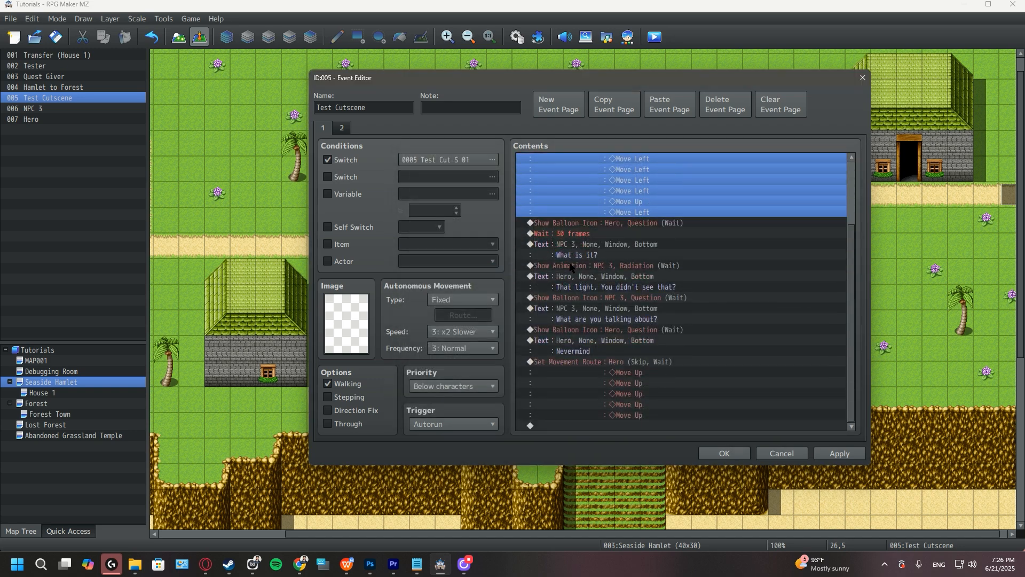
pyautogui.doubleClick(596, 425)
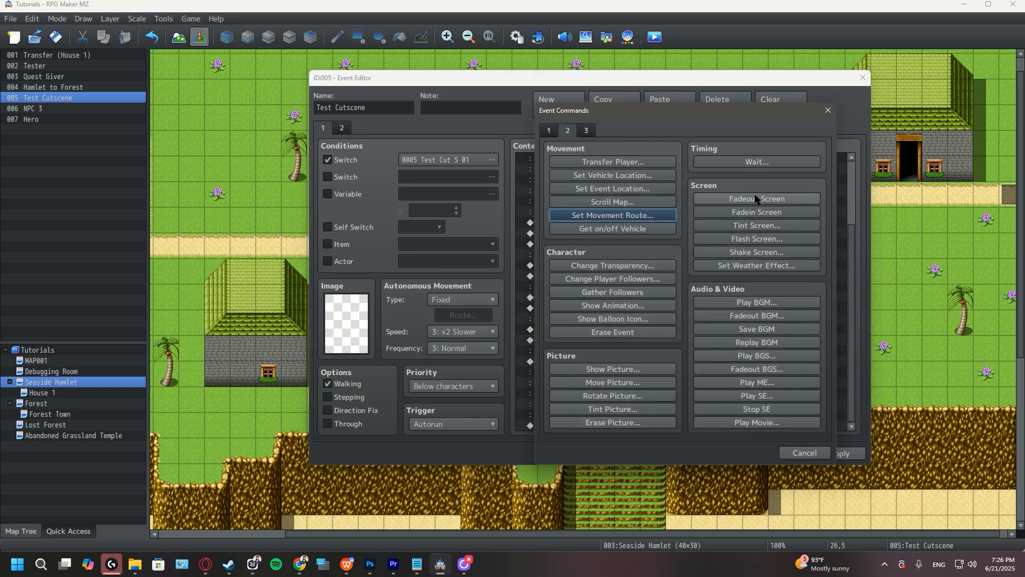
pyautogui.click(755, 199)
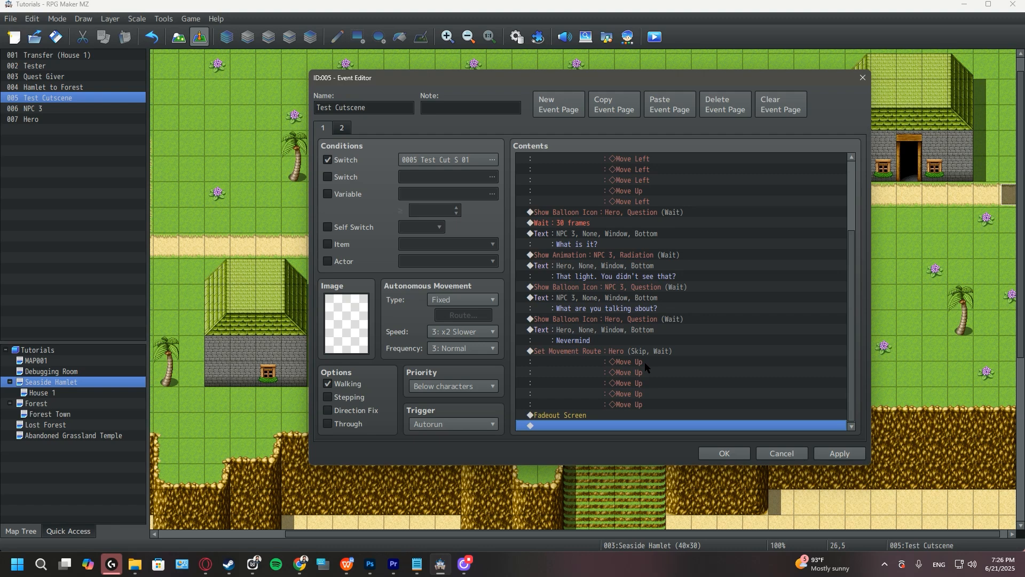
# - Append a Change Transparency command set to OFF and a Change Player Followers command set to ON
pyautogui.doubleClick(572, 425)
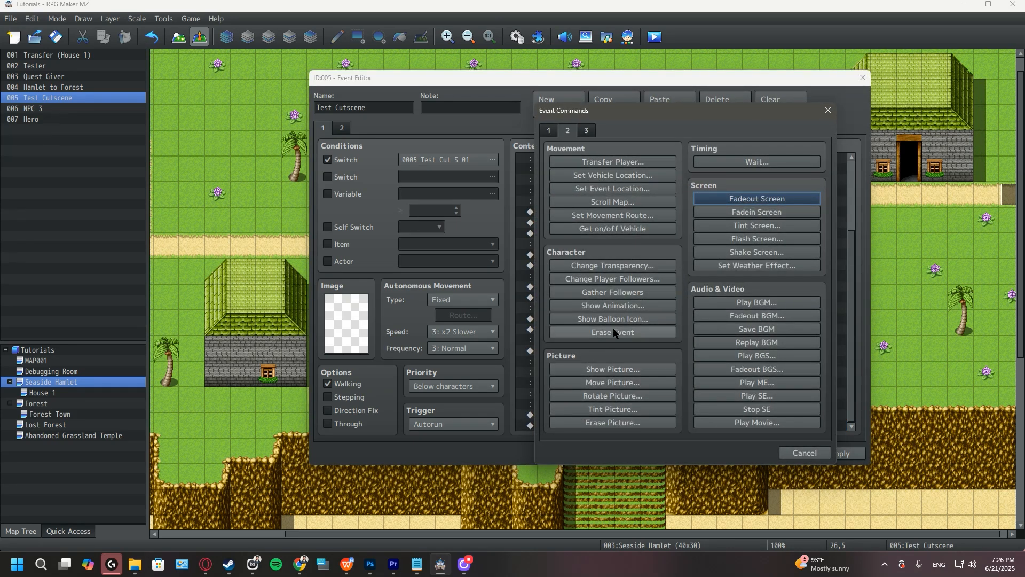
pyautogui.click(612, 266)
pyautogui.click(694, 287)
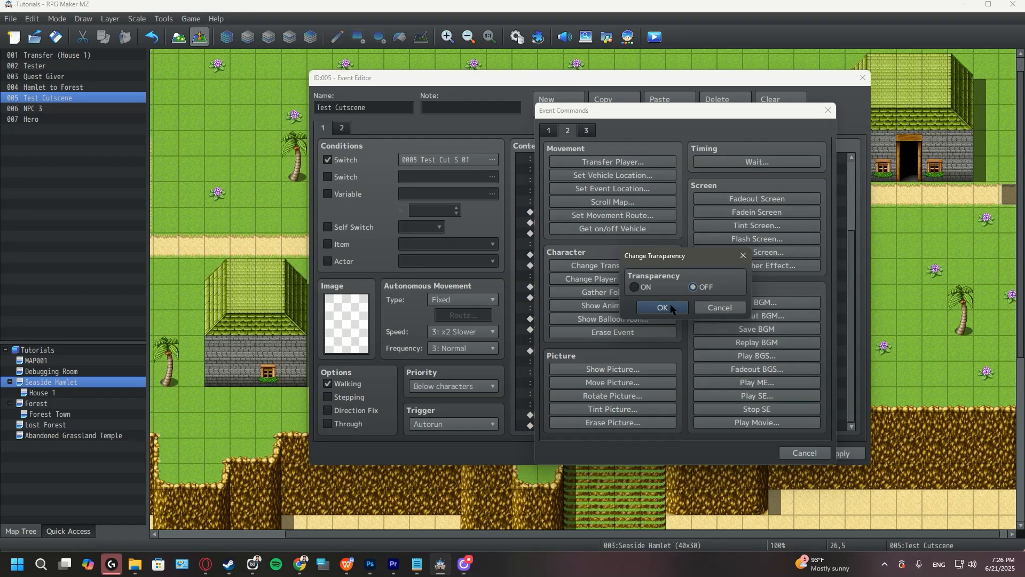
pyautogui.click(670, 308)
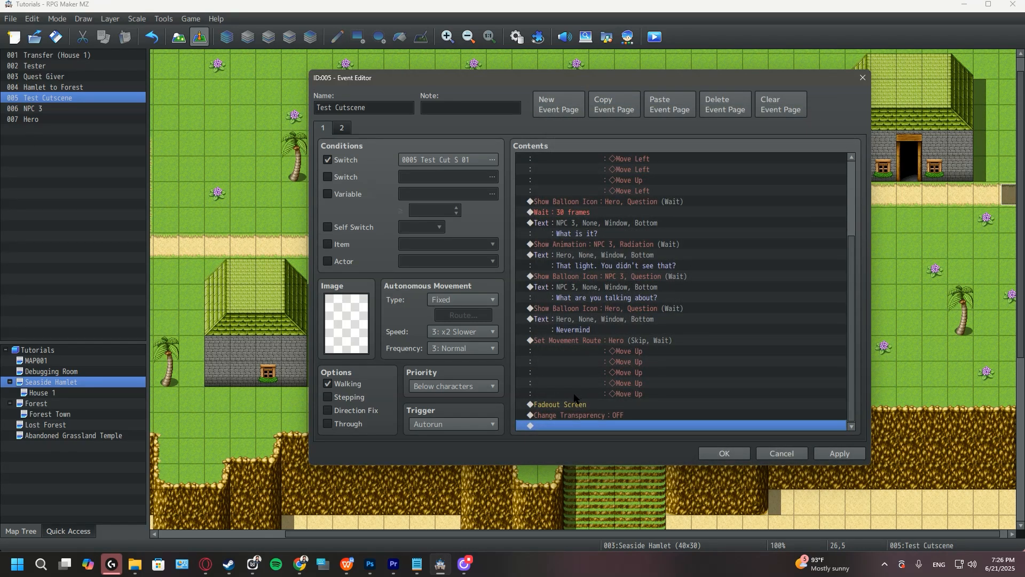
pyautogui.doubleClick(567, 426)
pyautogui.click(613, 279)
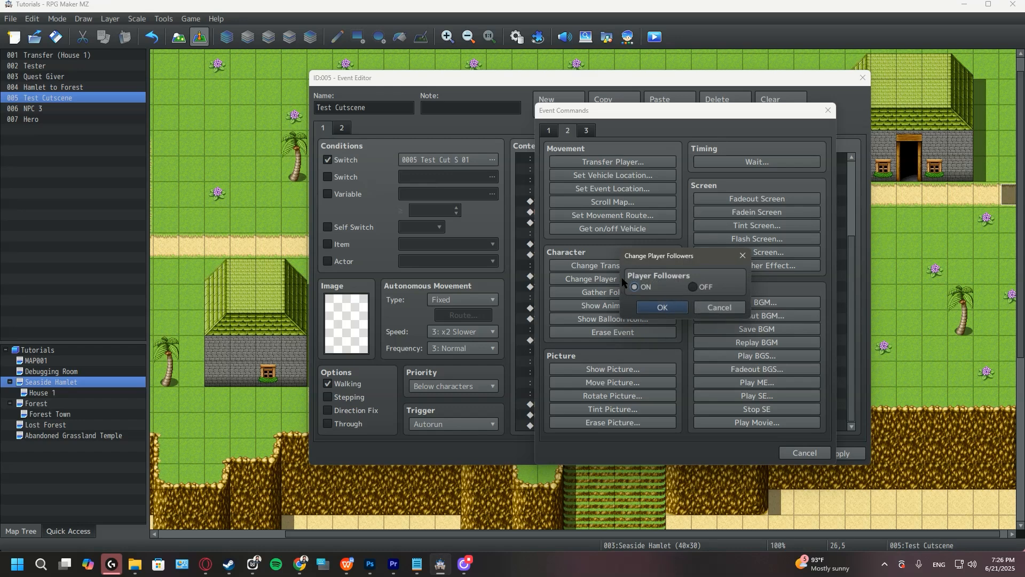
pyautogui.click(655, 309)
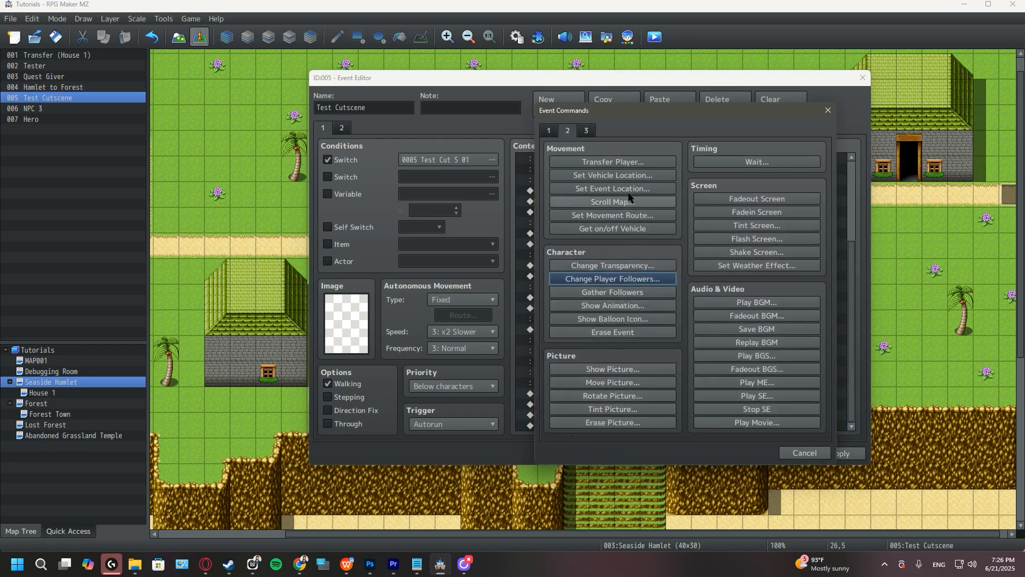
# - Append a Control Switches command that sets switch 0006 Team to OFF
pyautogui.click(549, 133)
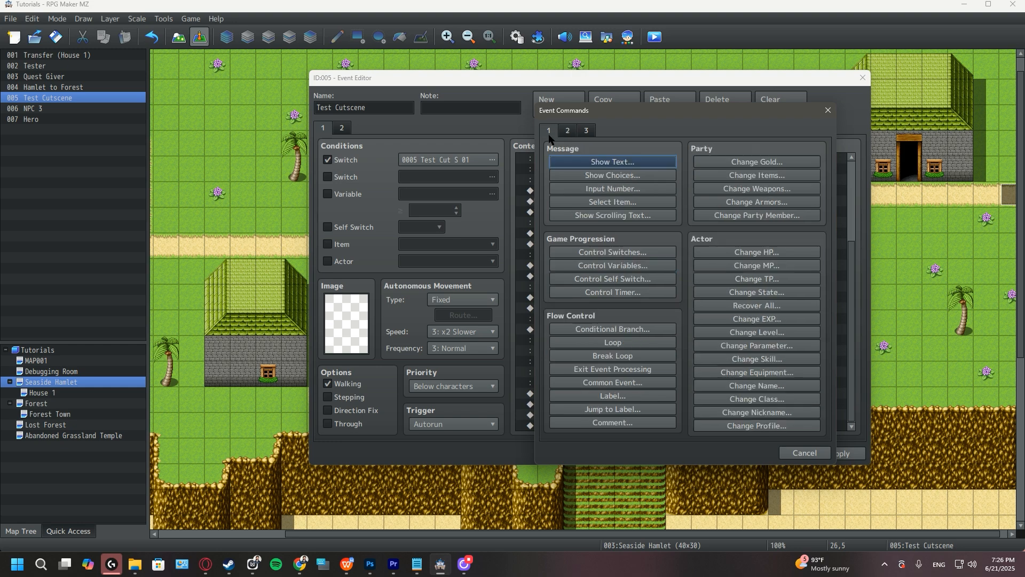
pyautogui.click(613, 252)
pyautogui.click(669, 265)
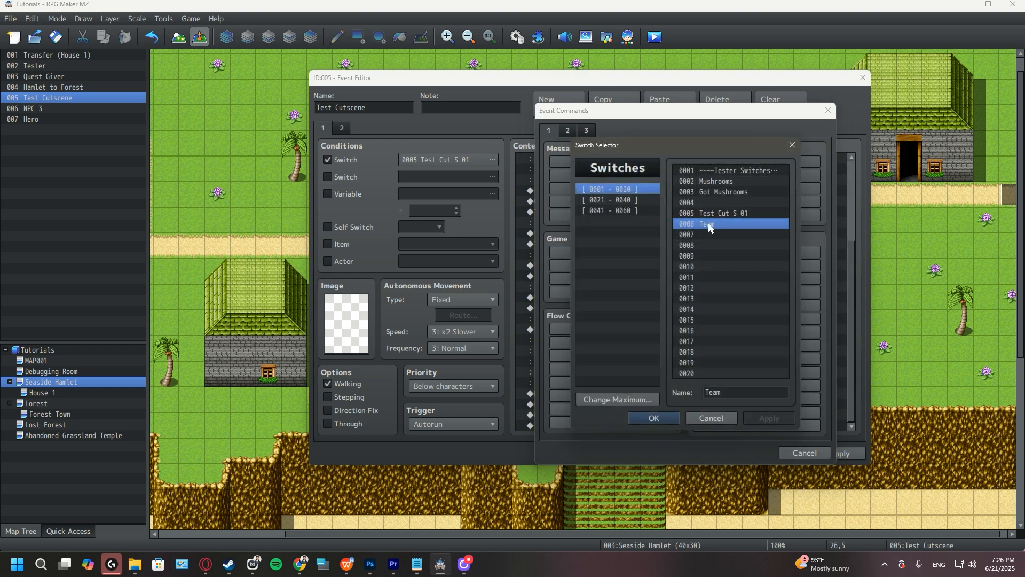
pyautogui.click(653, 419)
pyautogui.click(670, 315)
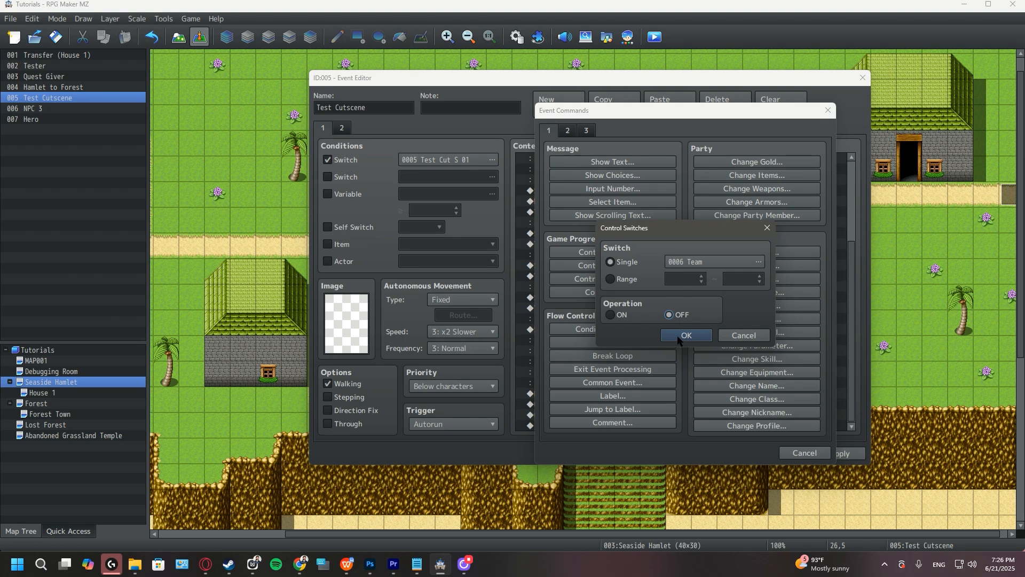
pyautogui.click(686, 334)
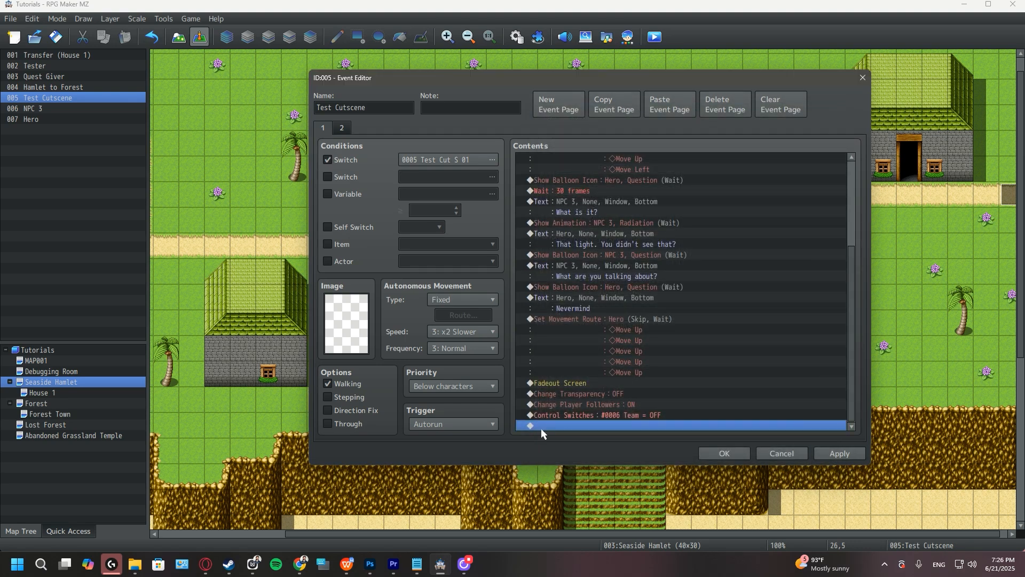
# - Append a Transfer Player command to Seaside Hamlet (20,3) with the direction set to Up
pyautogui.doubleClick(542, 427)
pyautogui.click(567, 131)
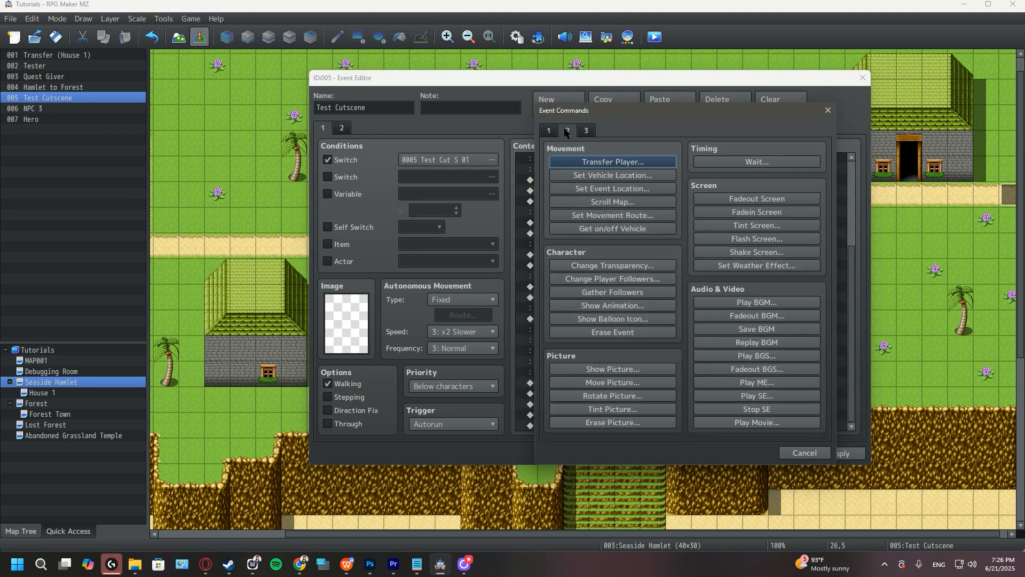
pyautogui.click(621, 162)
pyautogui.click(692, 245)
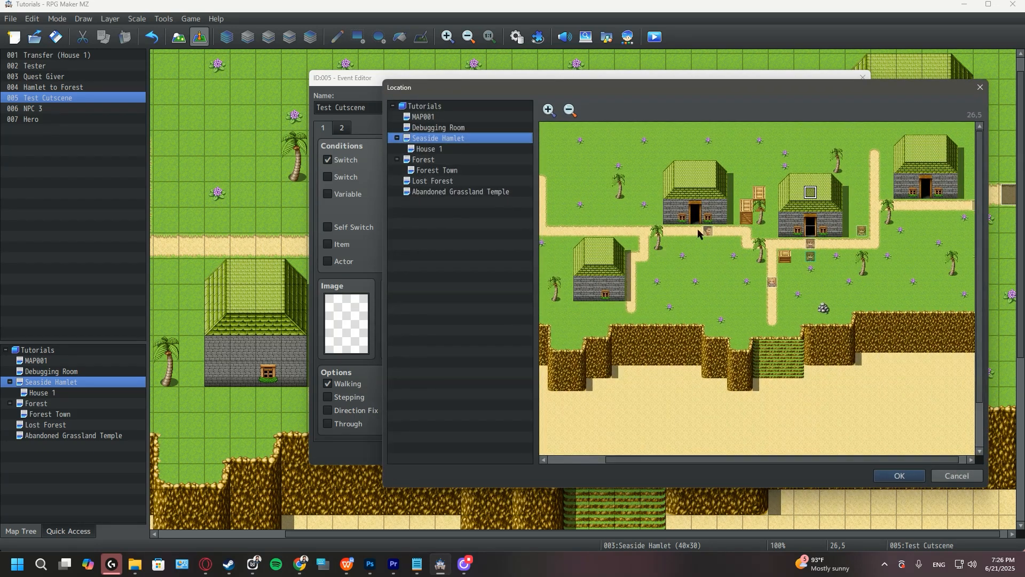
pyautogui.click(733, 172)
pyautogui.click(899, 475)
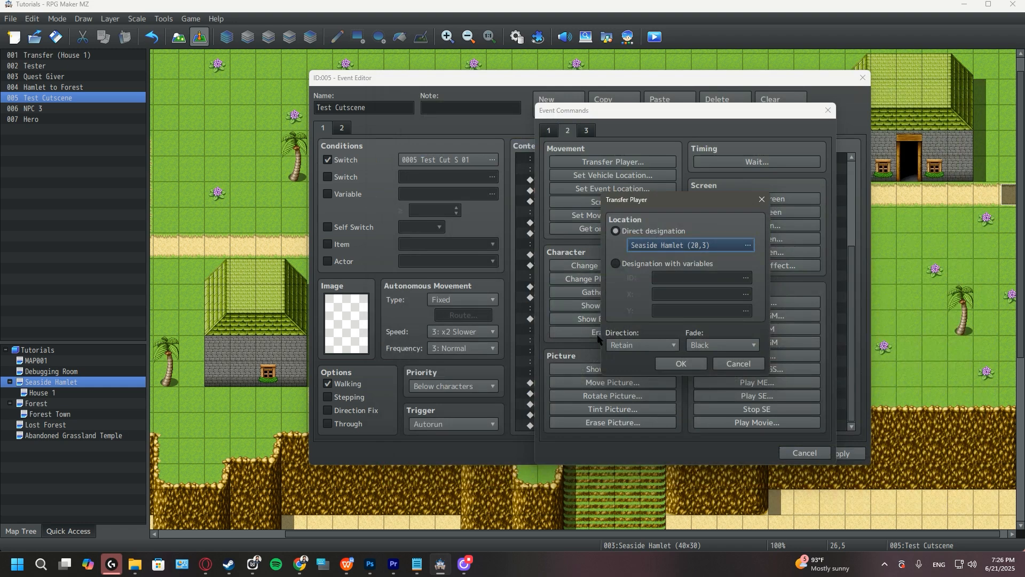
pyautogui.click(630, 344)
pyautogui.click(629, 408)
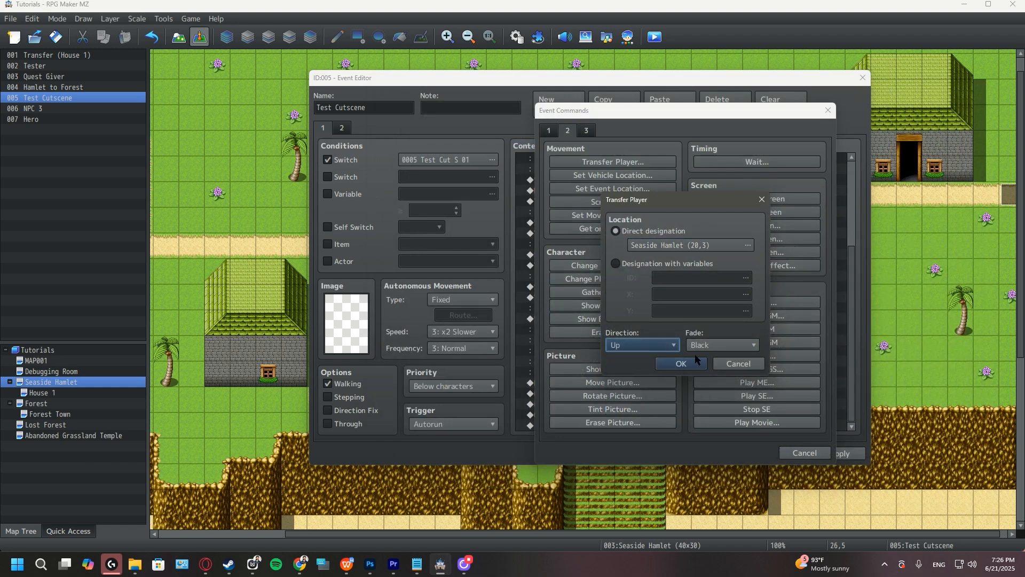
pyautogui.click(694, 363)
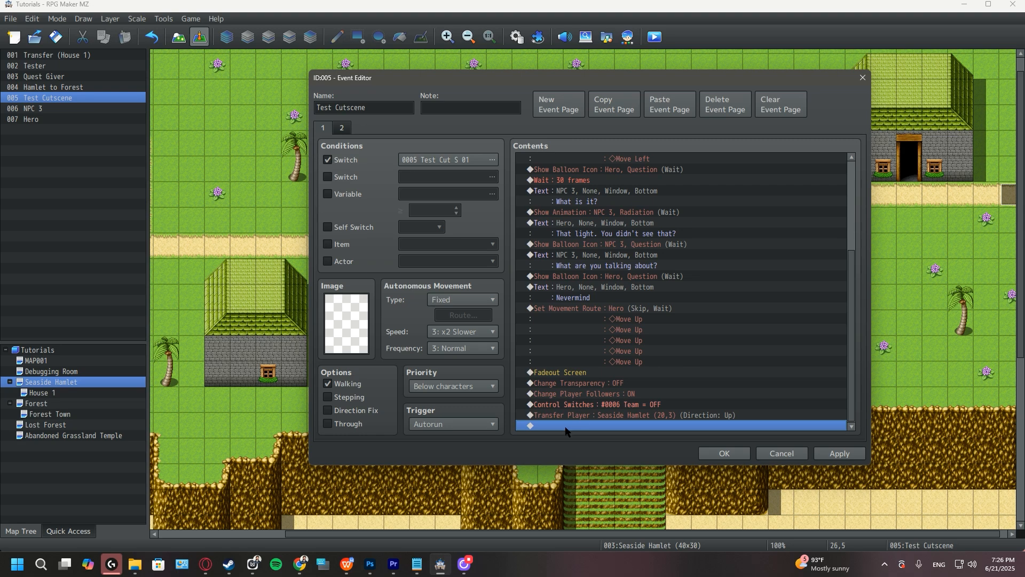
# - Append a Fadein Screen command and a Control Self Switch command that sets A to ON
pyautogui.doubleClick(566, 427)
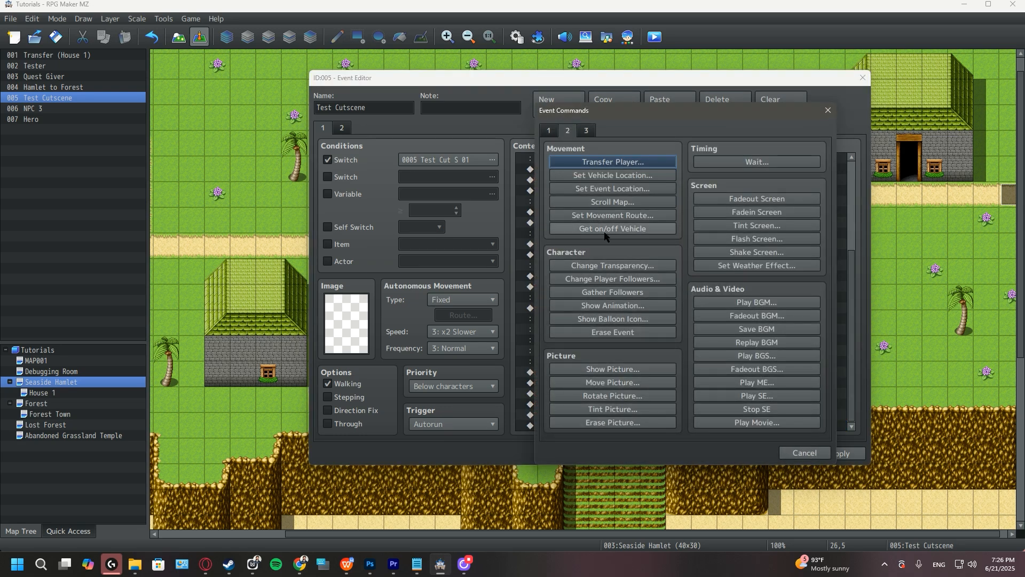
pyautogui.click(750, 211)
pyautogui.doubleClick(584, 427)
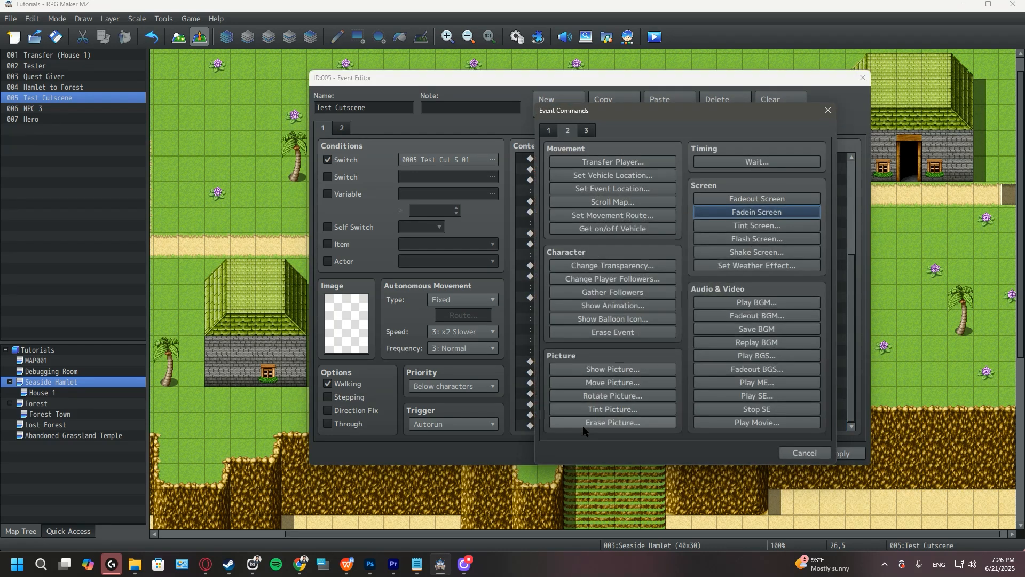
pyautogui.click(551, 130)
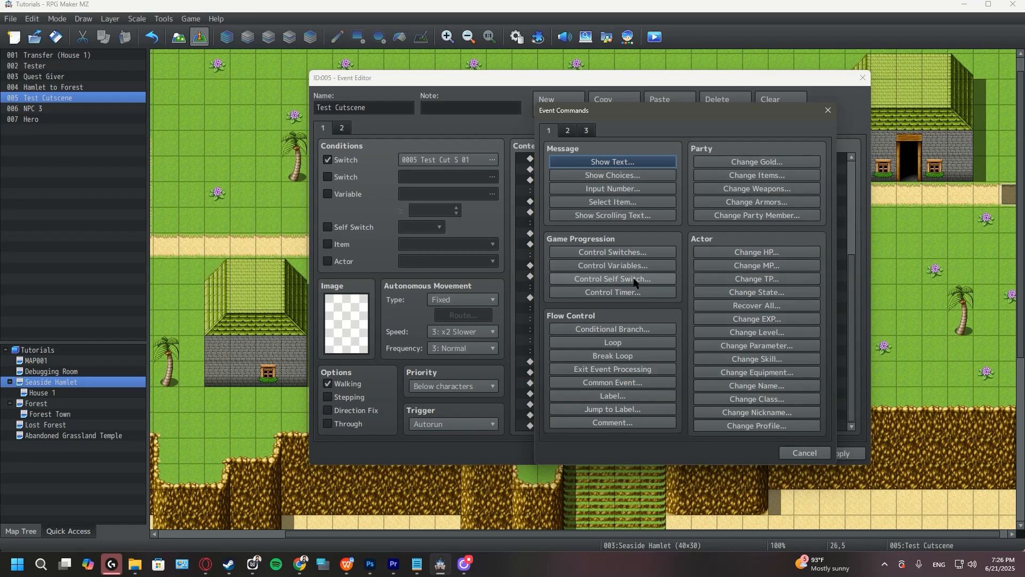
pyautogui.click(635, 280)
pyautogui.click(663, 326)
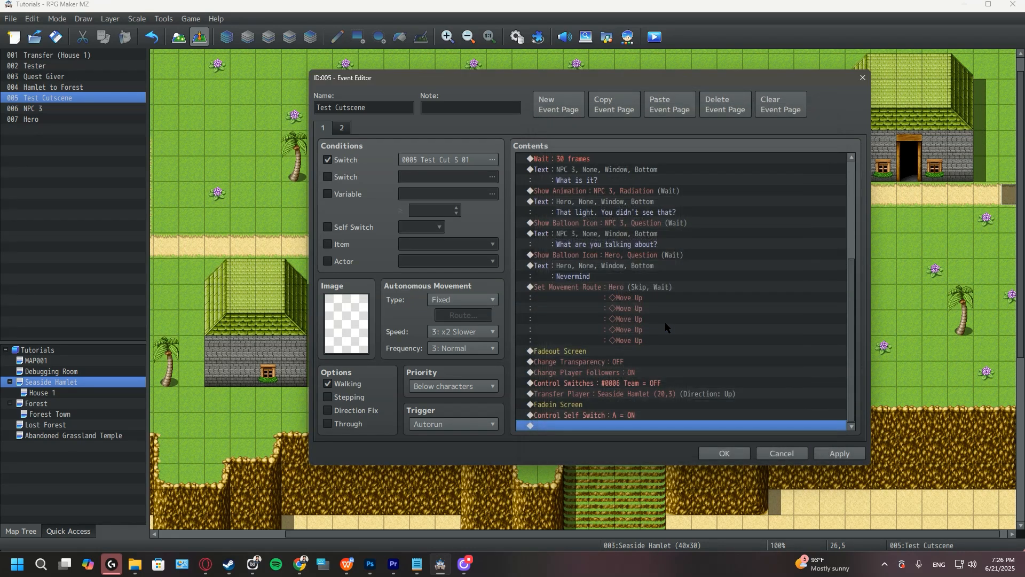
# - Check the second page's conditions, and apply and close the Test Cutscene event
pyautogui.click(622, 419)
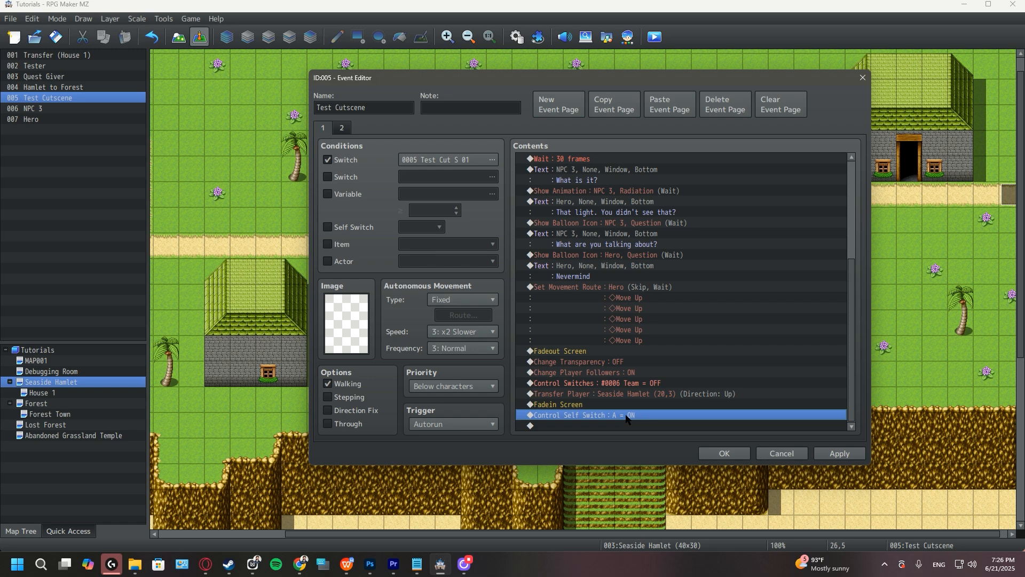
pyautogui.click(342, 129)
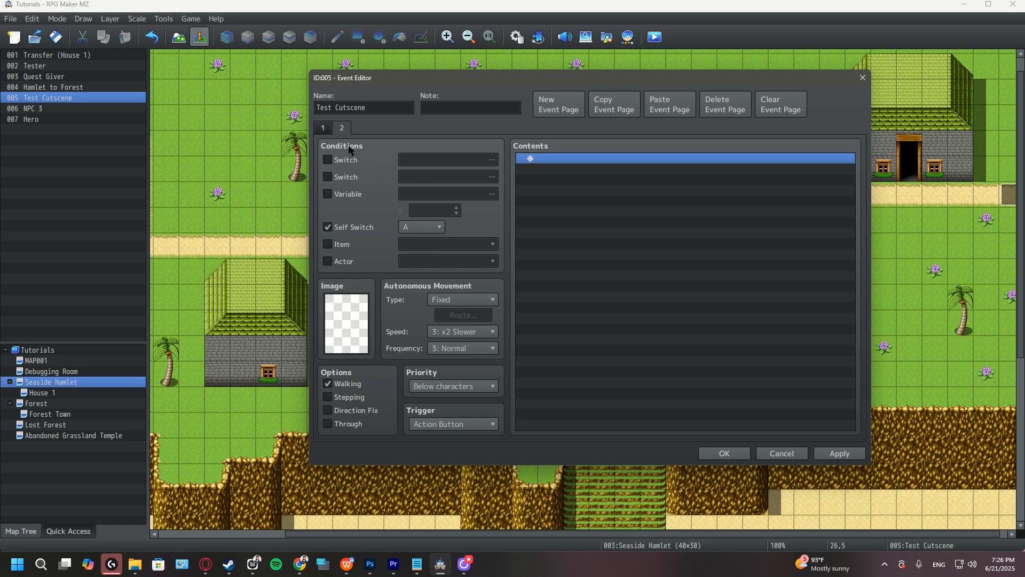
pyautogui.click(324, 128)
pyautogui.click(840, 453)
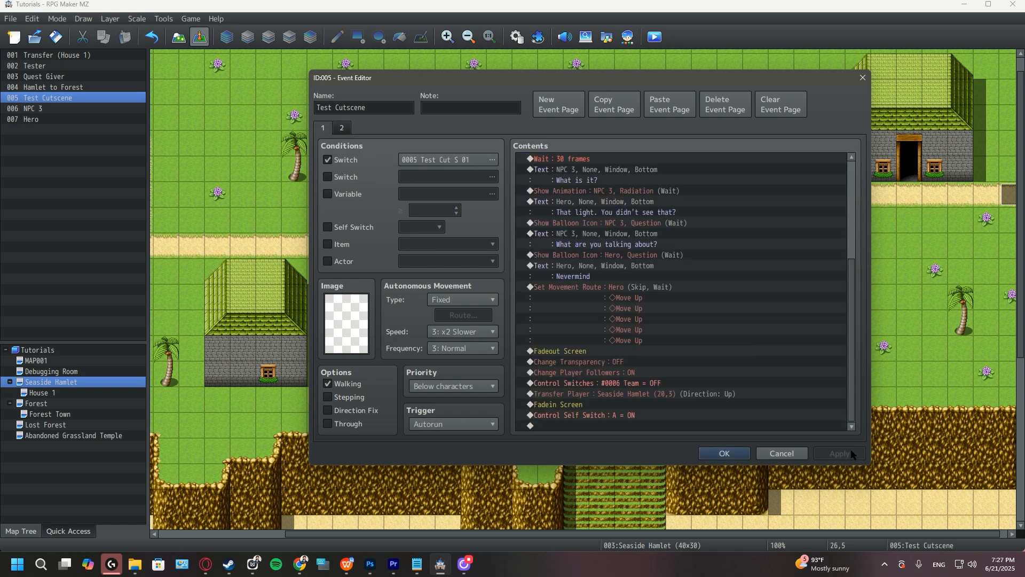
pyautogui.click(722, 453)
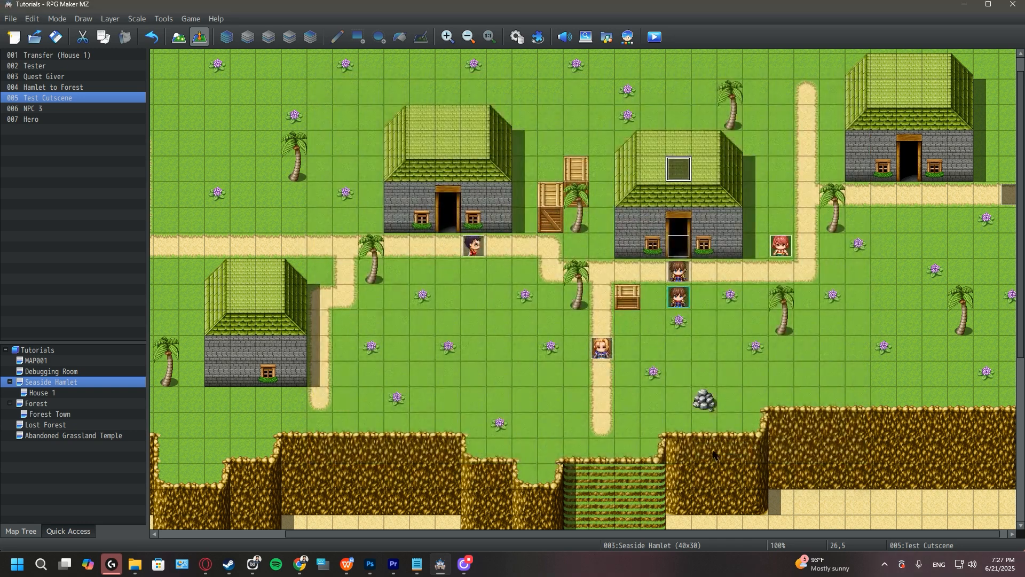
# - Playtest the game, advancing through the whole Test Cutscene dialogue, and close the test window
pyautogui.click(655, 37)
pyautogui.click(488, 296)
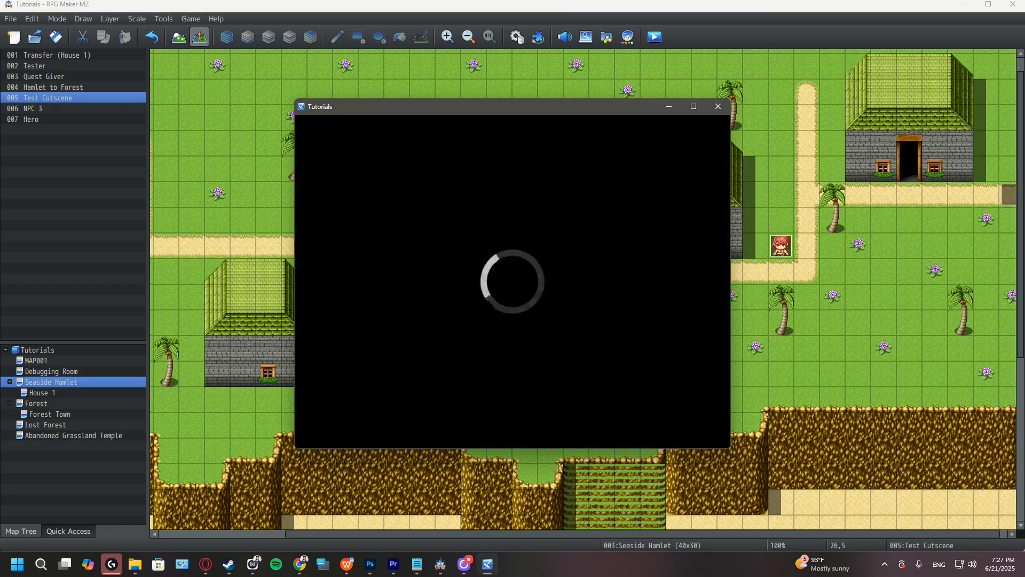
pyautogui.press('Up')
pyautogui.press('Return')
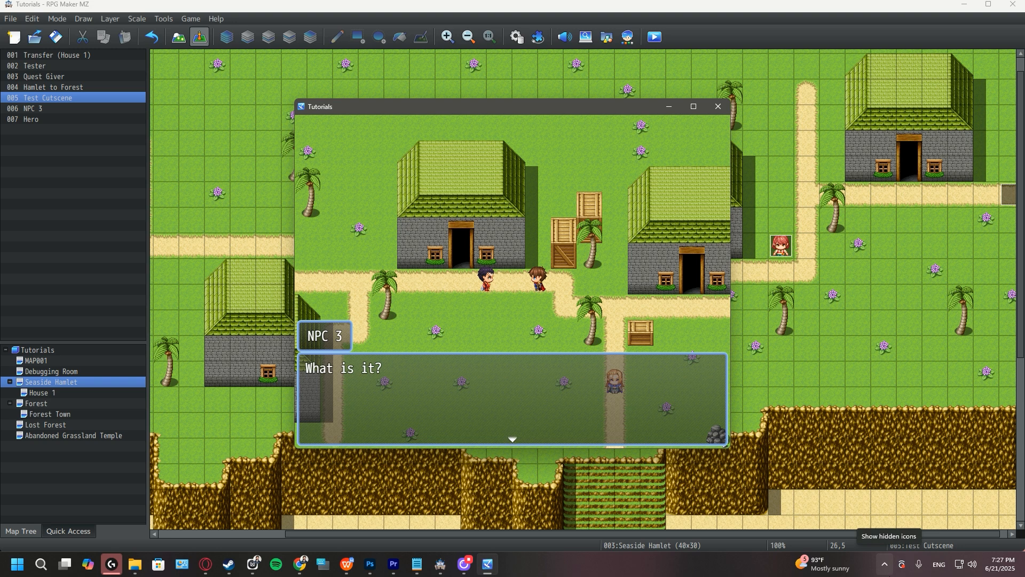
pyautogui.press('Return')
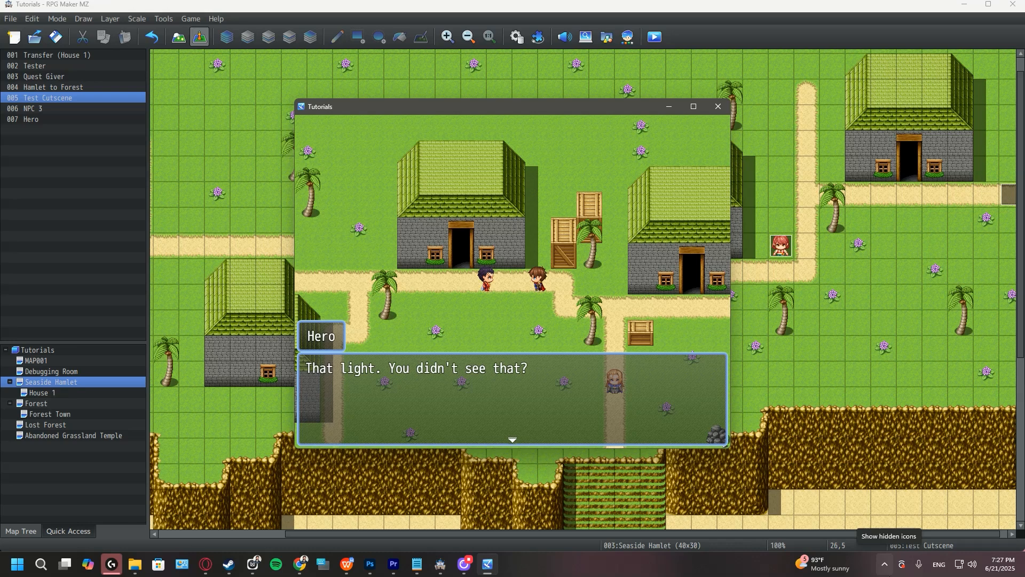
pyautogui.press('Return')
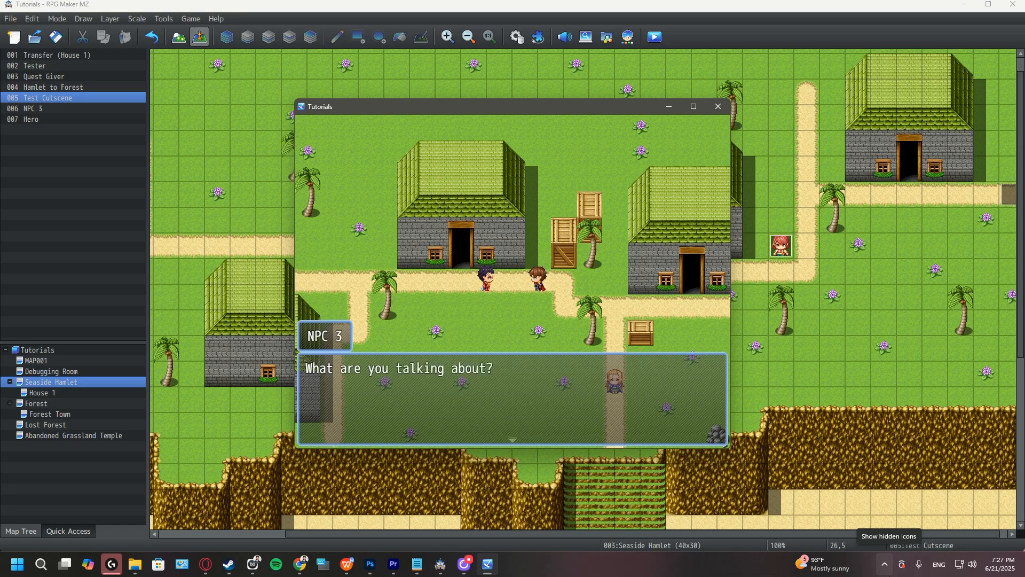
pyautogui.press('Return')
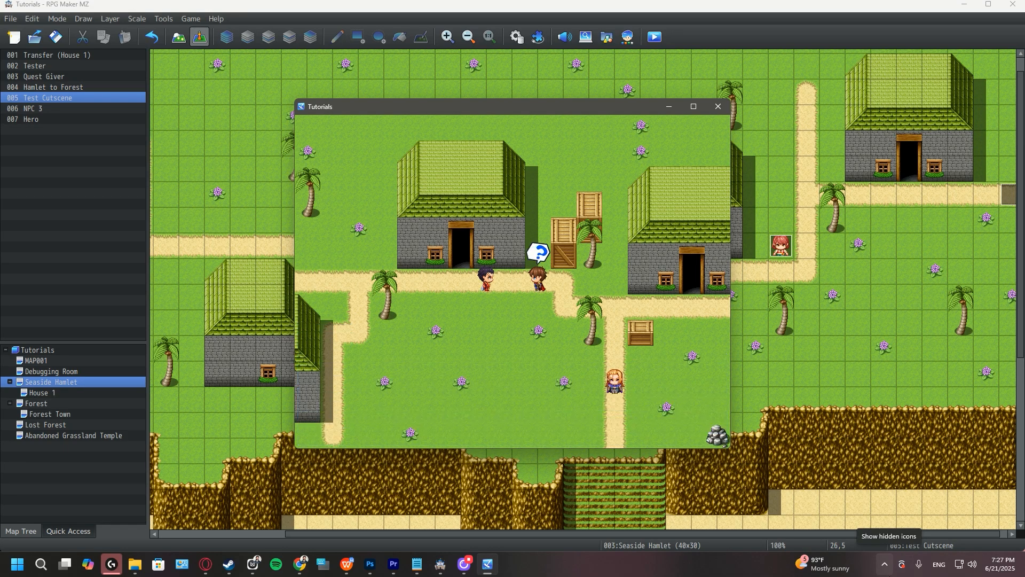
pyautogui.press('Return')
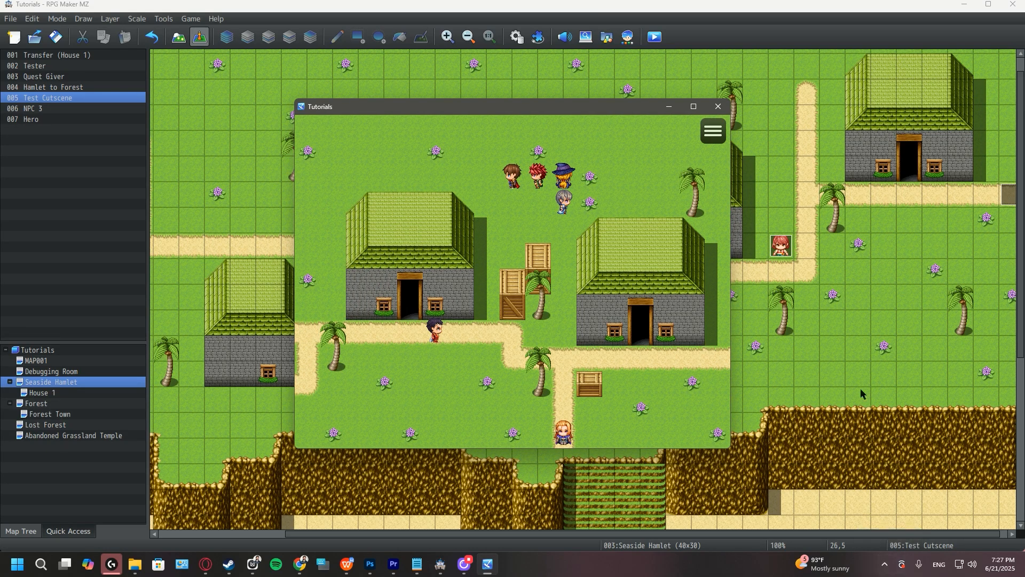
pyautogui.click(718, 106)
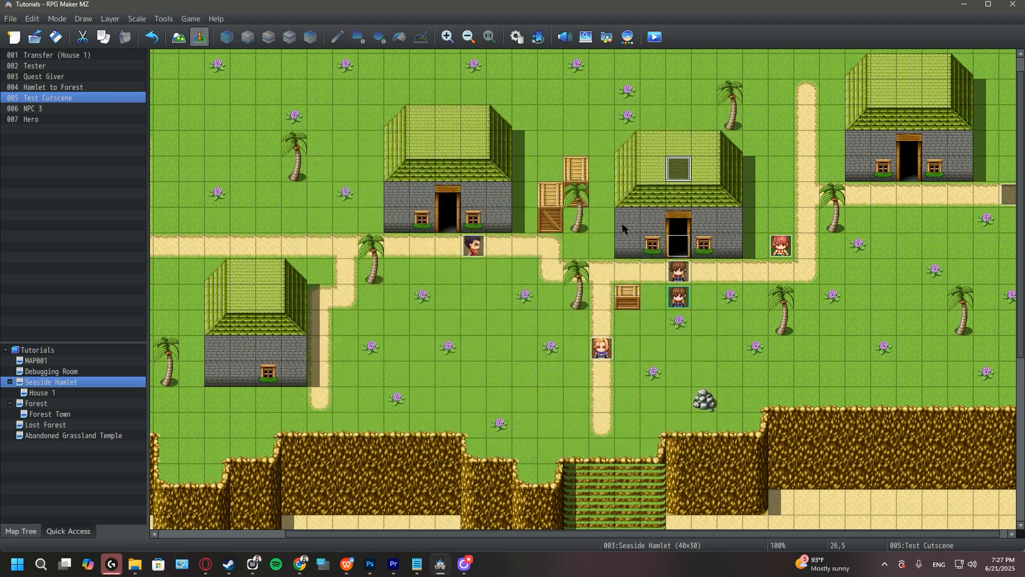
# - Set the Hero event's priority to Below characters and move the event onto the cliff at tile (15,17)
pyautogui.doubleClick(674, 275)
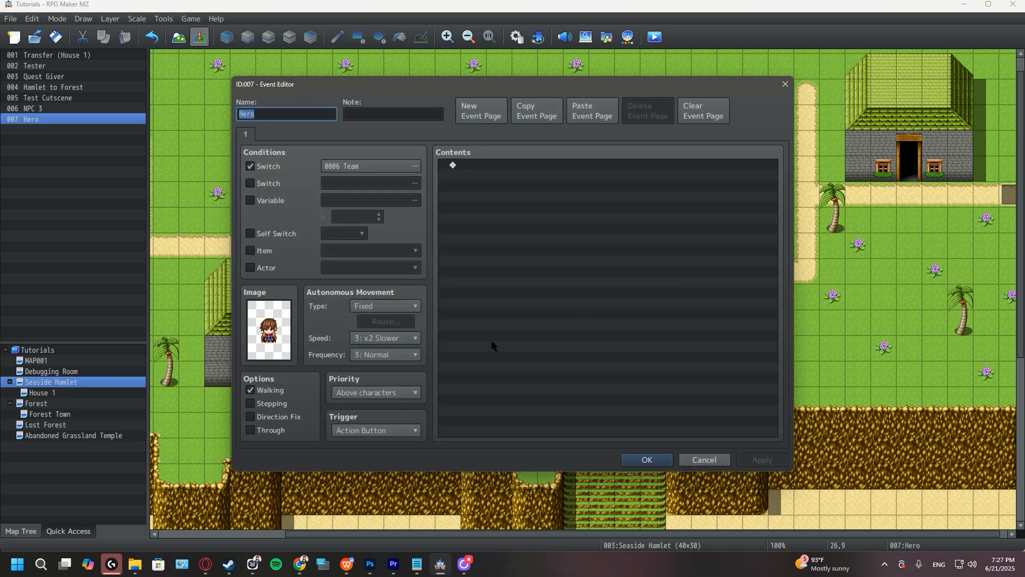
pyautogui.click(400, 394)
pyautogui.click(393, 406)
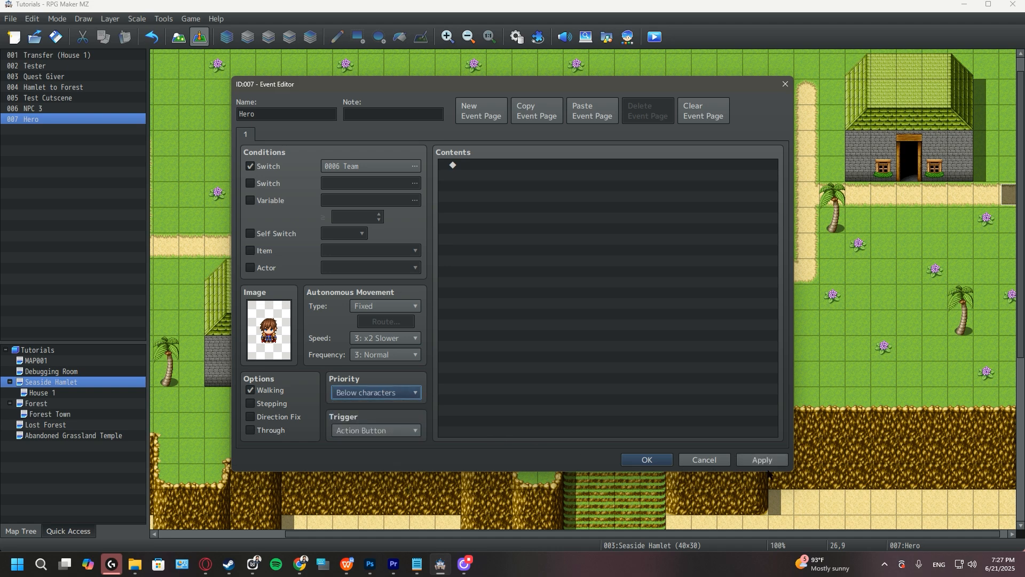
pyautogui.click(646, 460)
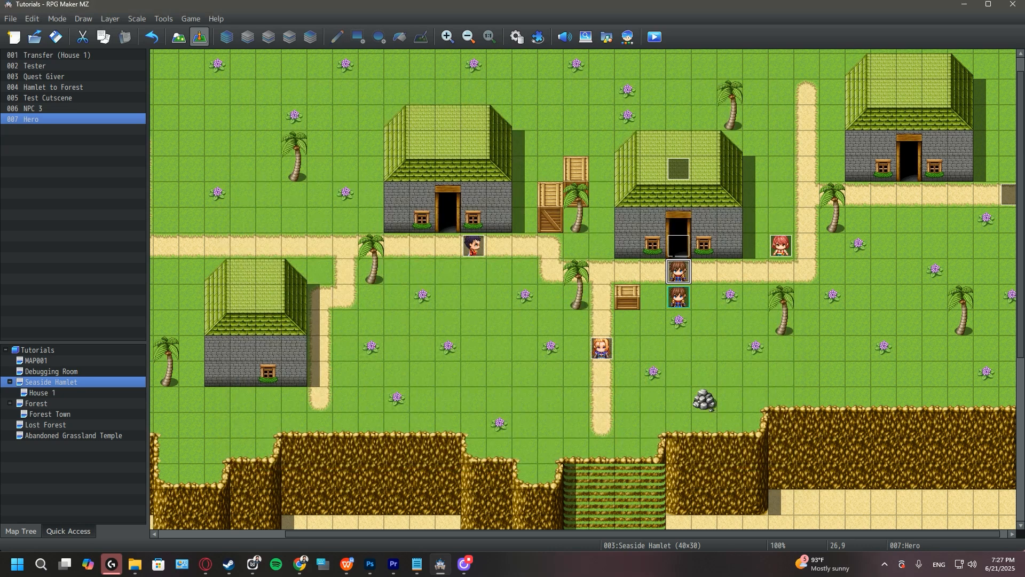
pyautogui.moveTo(677, 275); pyautogui.dragTo(396, 476)
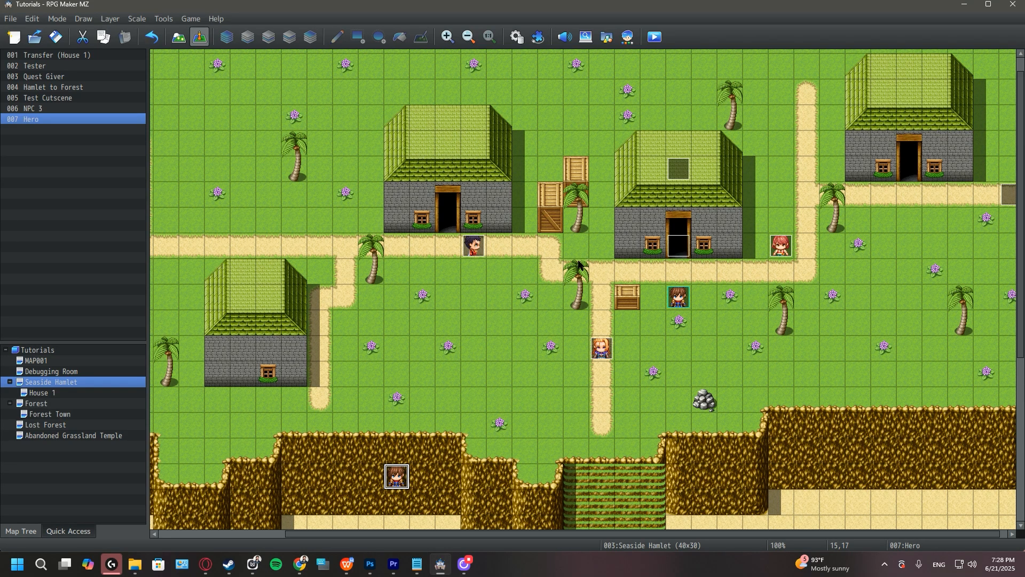
# - In Test Cutscene, insert a Tint Screen of (255,204,-85,0) over 15 frames without waiting, before Hero's "That light. You didn't see that?" text
pyautogui.doubleClick(679, 169)
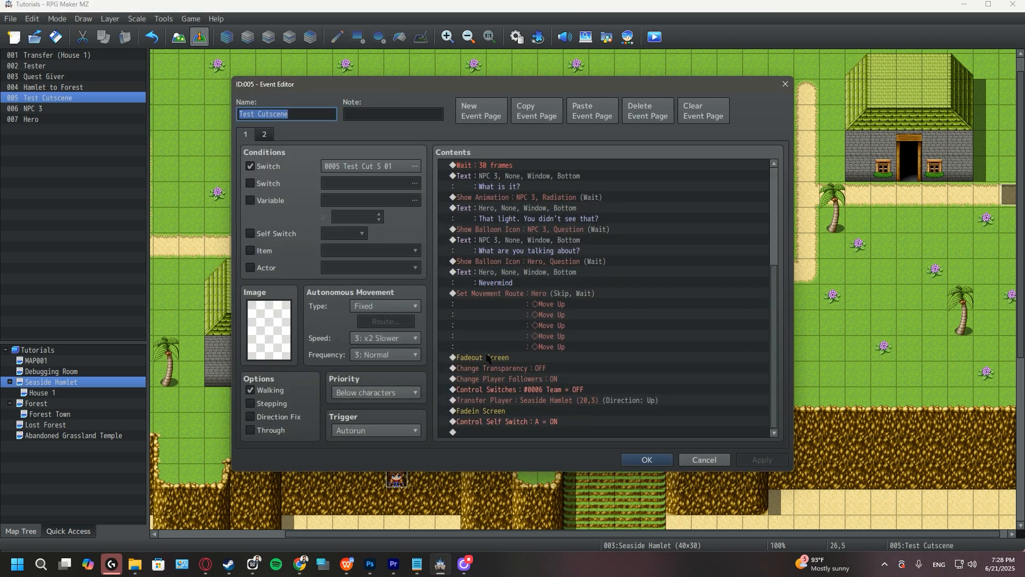
pyautogui.scroll(1, 498, 343)
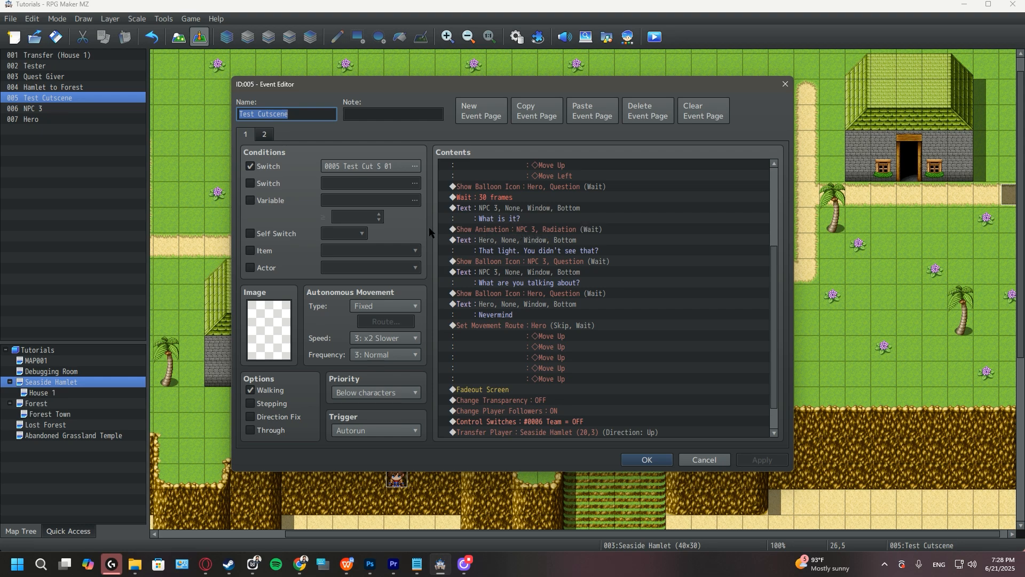
pyautogui.doubleClick(520, 240)
pyautogui.moveTo(660, 120); pyautogui.dragTo(875, 126)
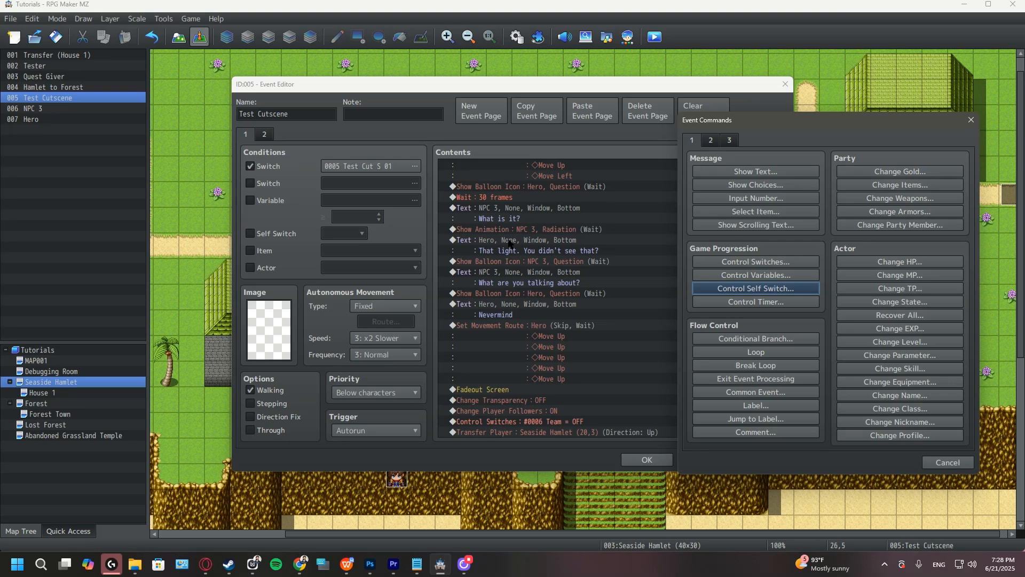
pyautogui.click(711, 140)
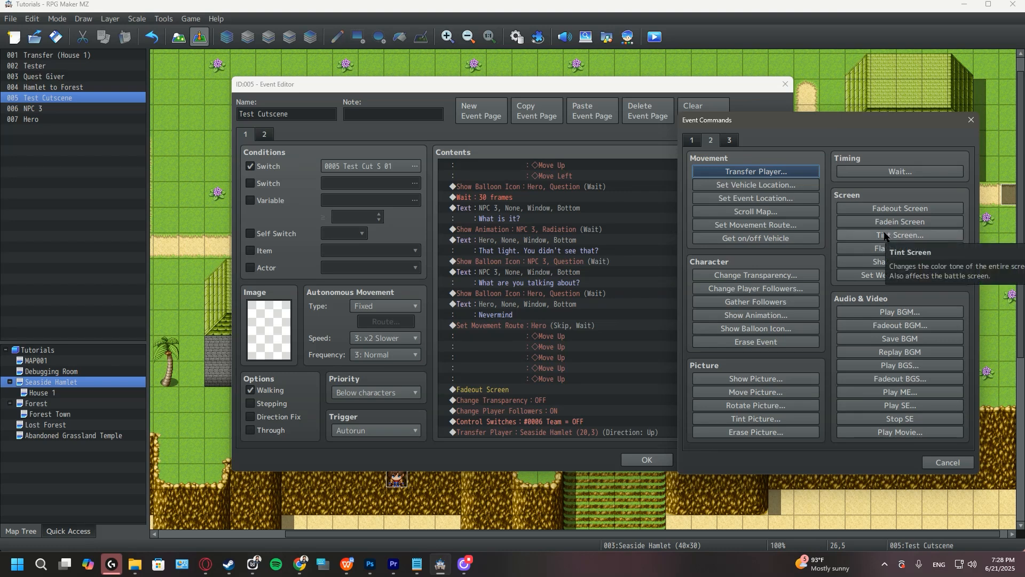
pyautogui.click(888, 235)
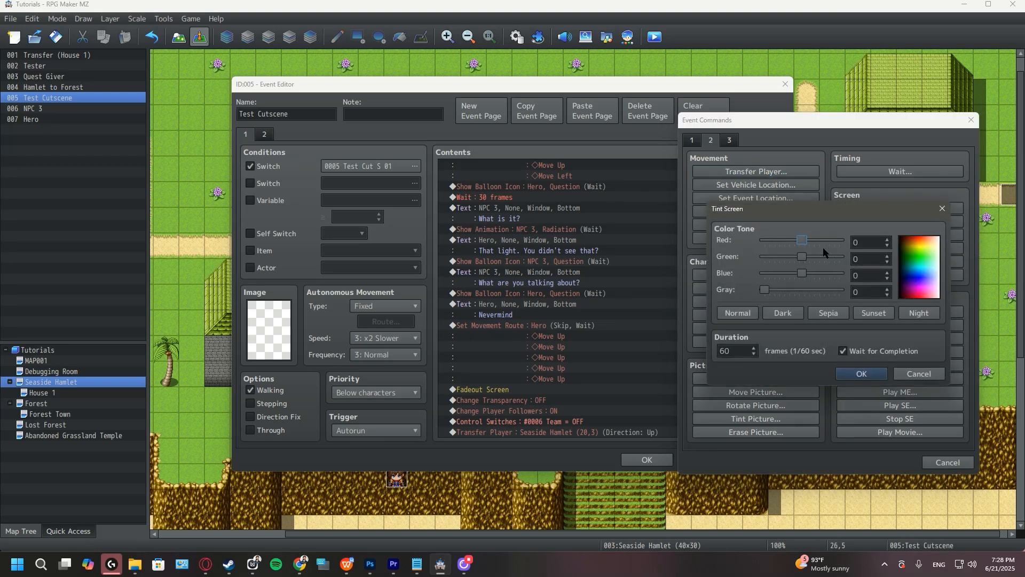
pyautogui.moveTo(802, 238); pyautogui.dragTo(799, 273)
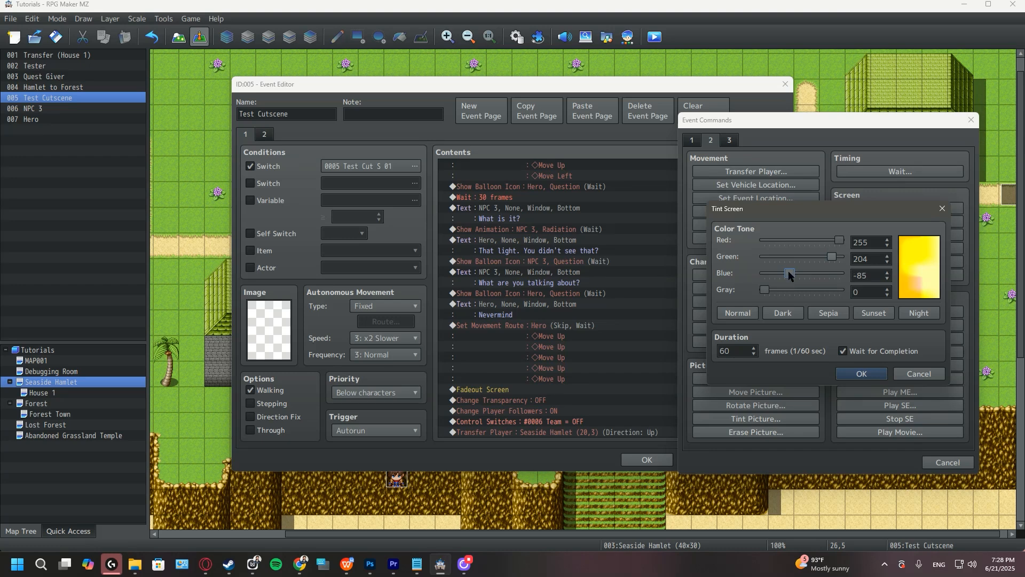
pyautogui.doubleClick(740, 352)
pyautogui.write('30')
pyautogui.click(878, 355)
pyautogui.click(862, 374)
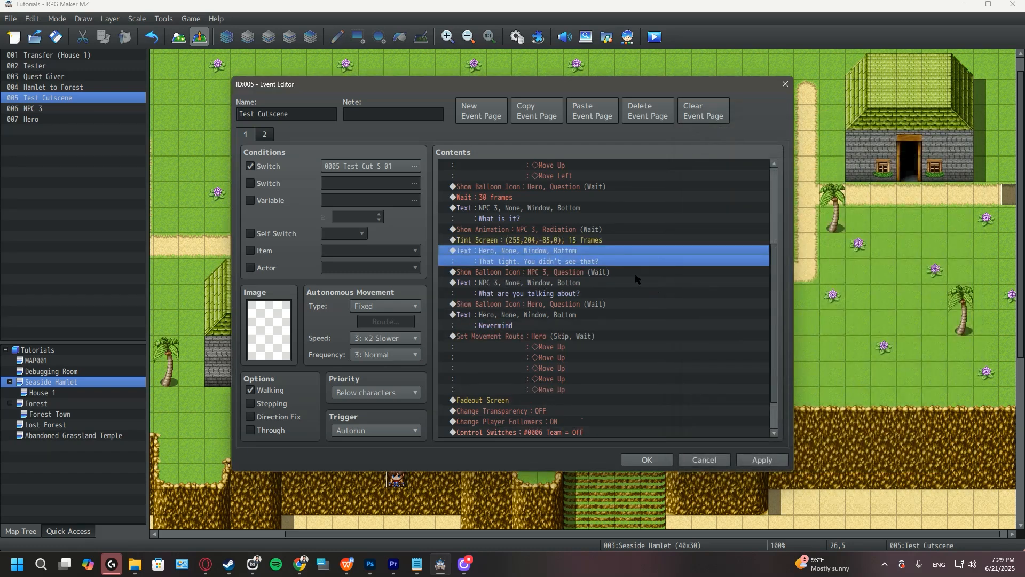
# - Review the color tone and duration of the yellow Tint Screen command, and apply and close the Test Cutscene event
pyautogui.click(596, 240)
pyautogui.doubleClick(595, 239)
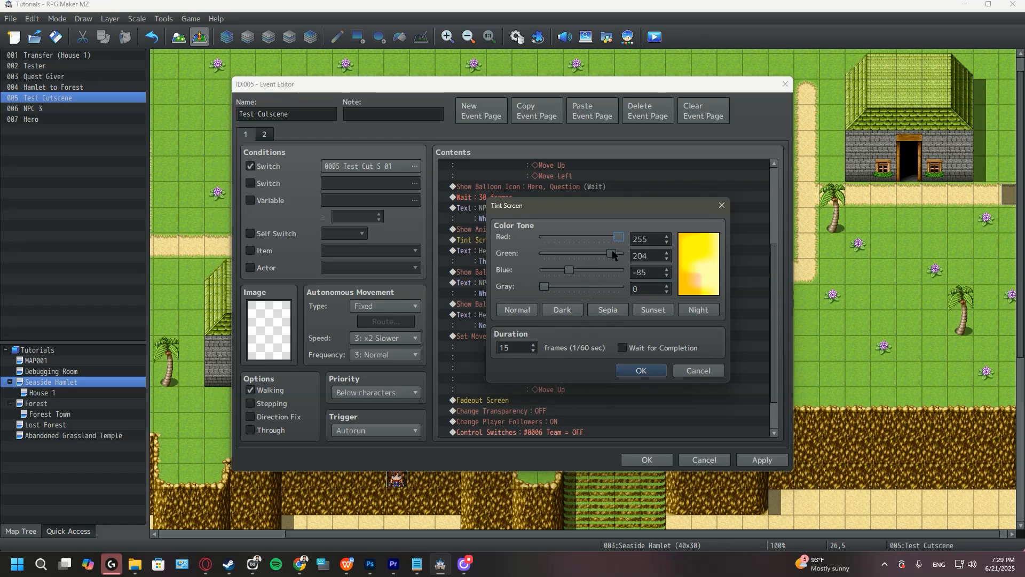
pyautogui.click(651, 371)
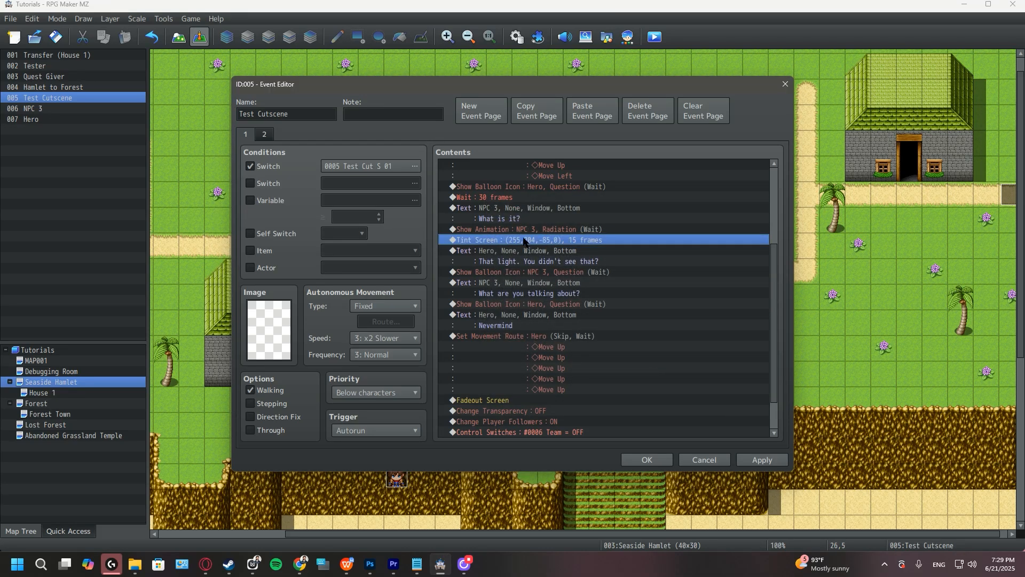
pyautogui.click(783, 457)
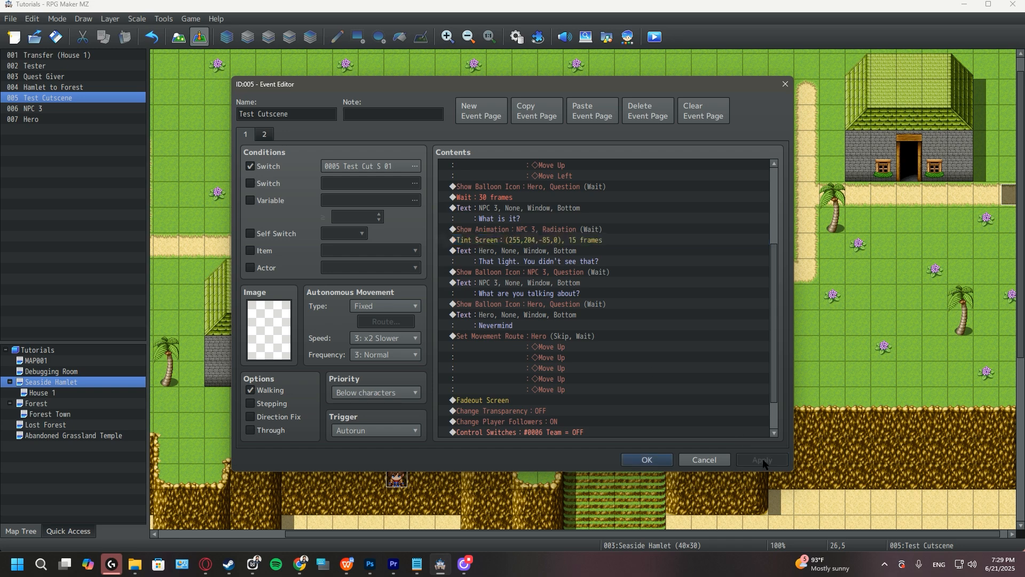
pyautogui.click(647, 461)
# - Save and playtest the game, advance the Test Cutscene dialogue past Hero's "Nevermind" line, and close the test window
pyautogui.click(655, 38)
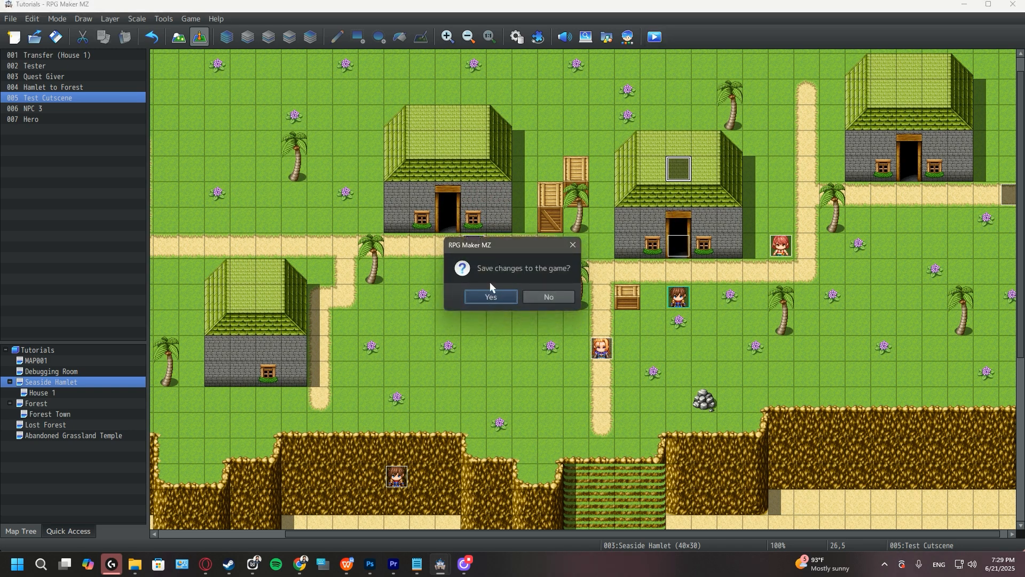
pyautogui.click(490, 296)
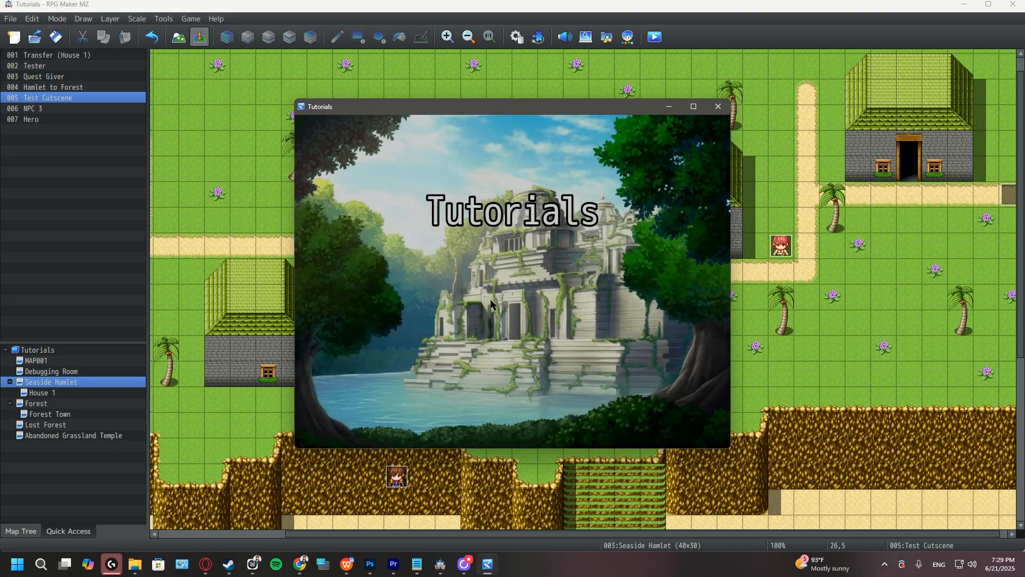
pyautogui.press('Up')
pyautogui.press('Return')
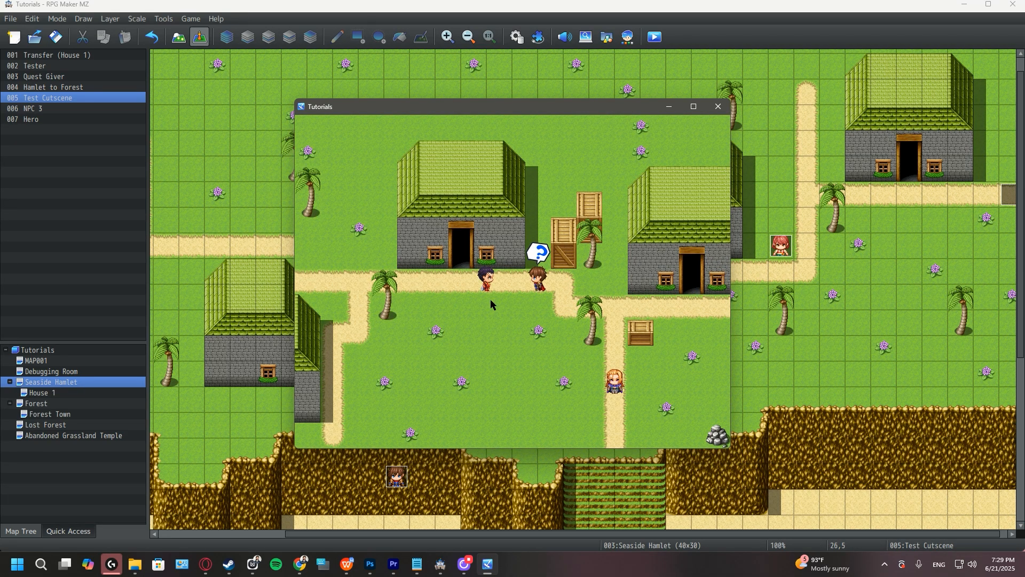
pyautogui.press('Return')
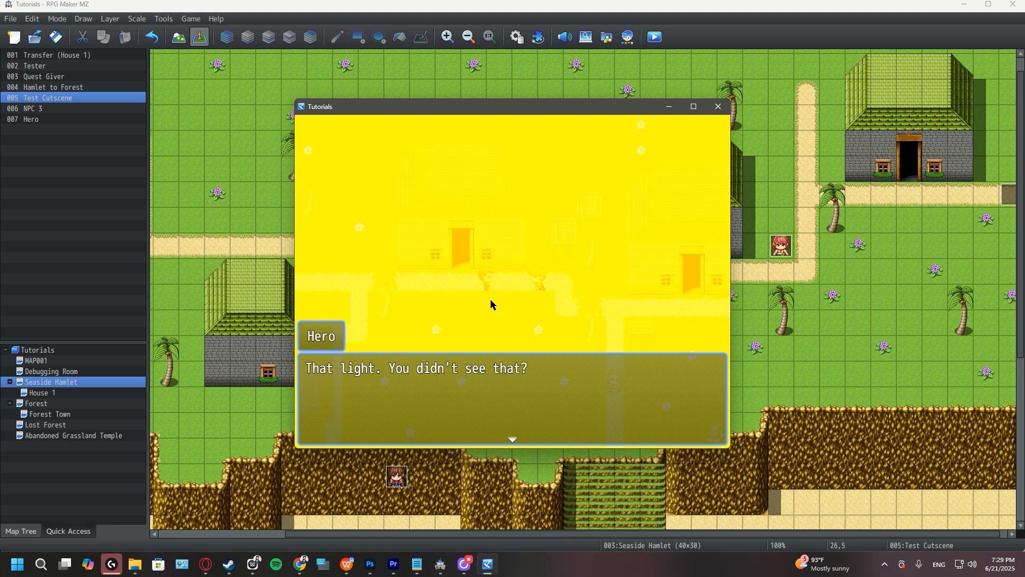
pyautogui.press('Return')
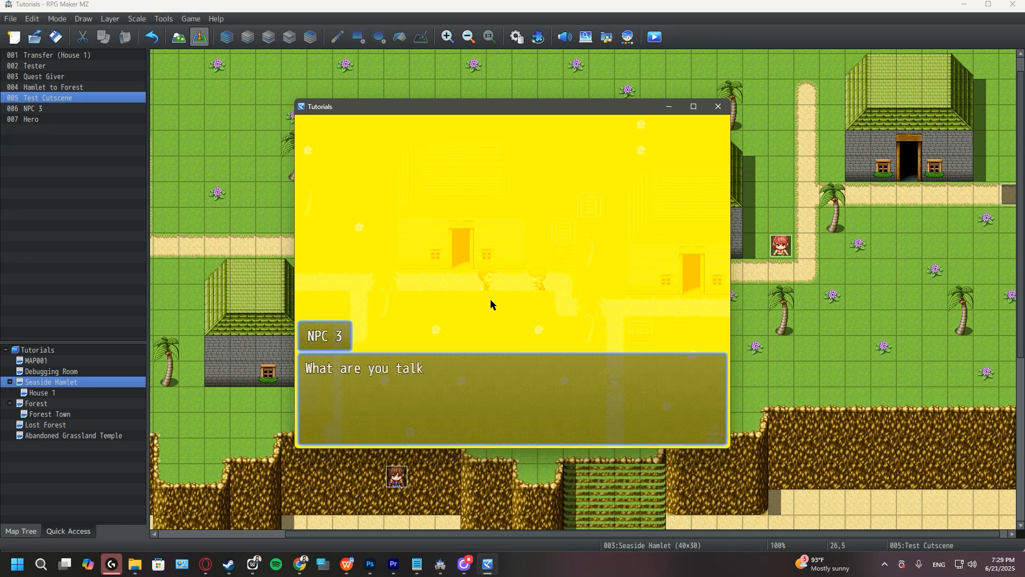
pyautogui.press('Return')
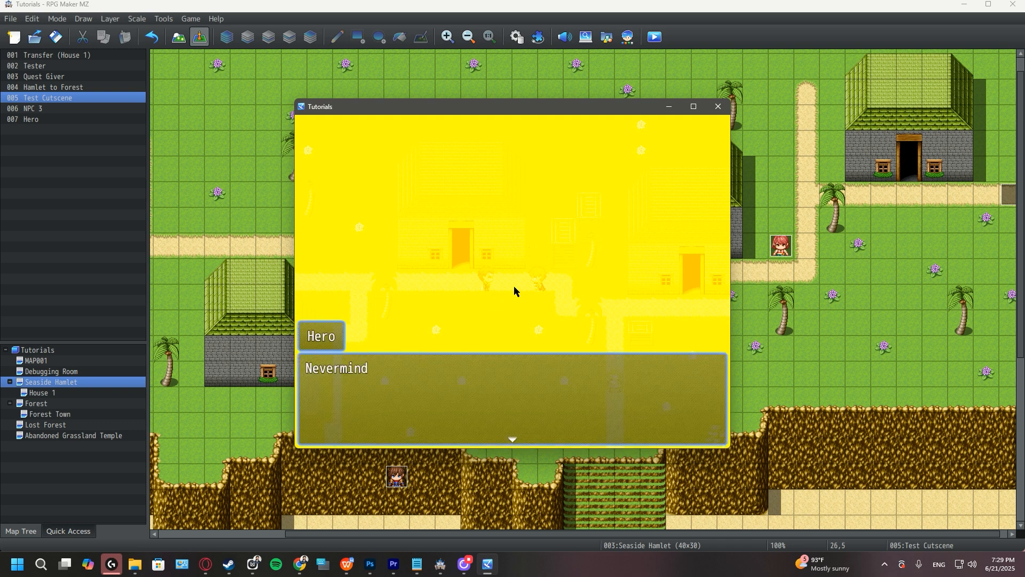
pyautogui.press('Return')
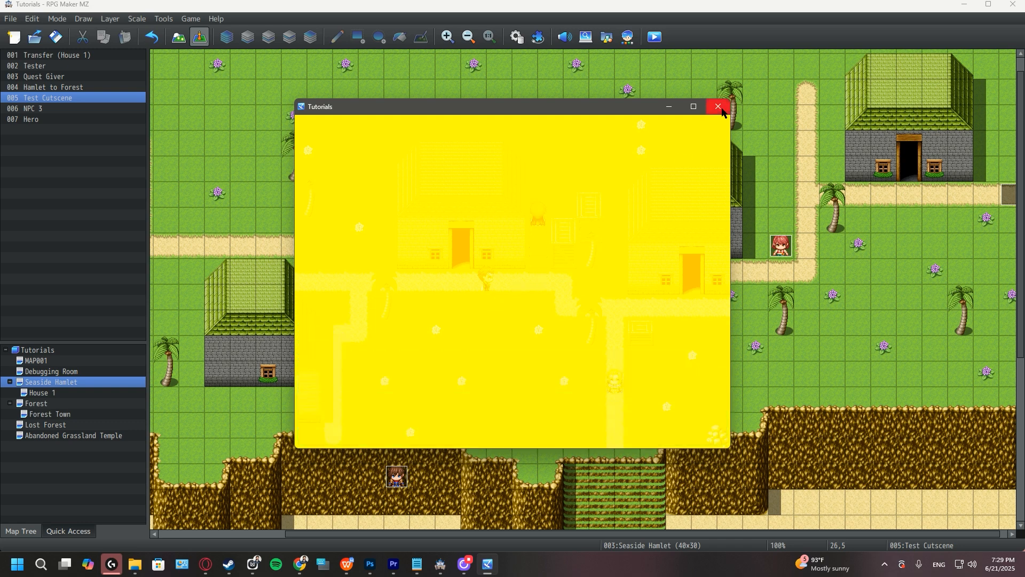
pyautogui.click(718, 107)
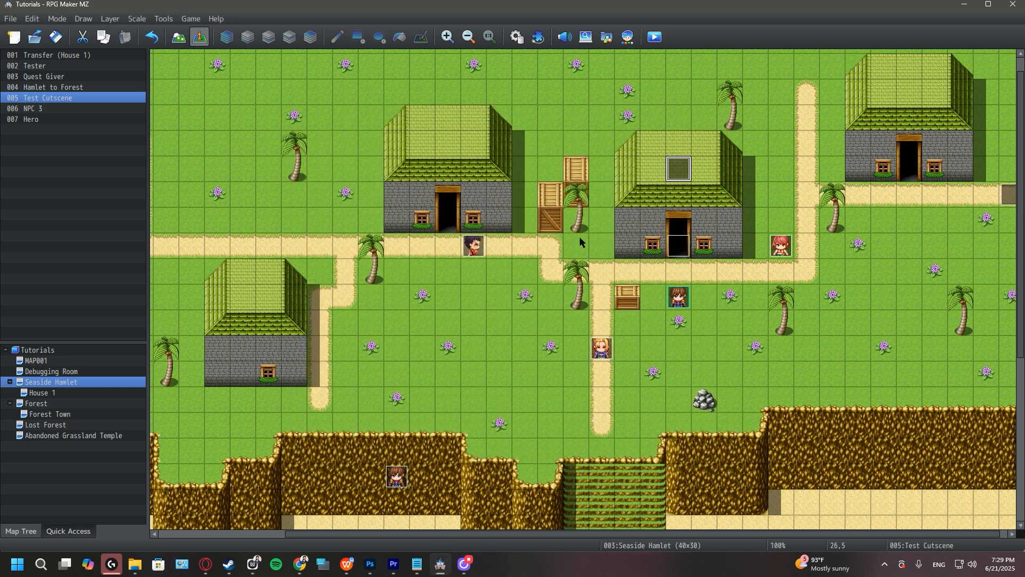
# - In Test Cutscene, copy the Tint Screen before Hero's "Nevermind" text, set the copy to the Normal tone (0,0,0,0), and apply and close the event
pyautogui.doubleClick(681, 170)
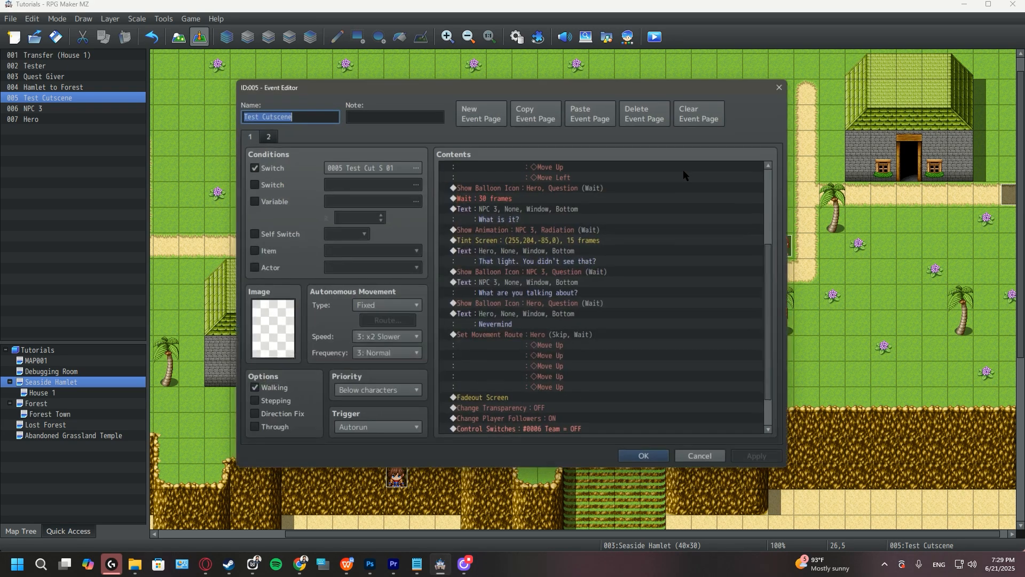
pyautogui.click(558, 241)
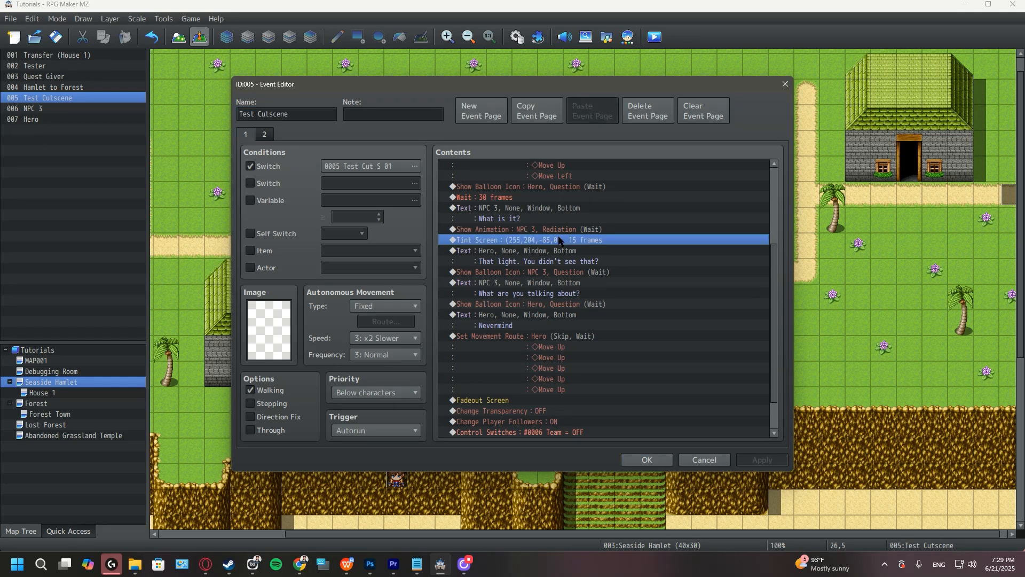
pyautogui.click(522, 315)
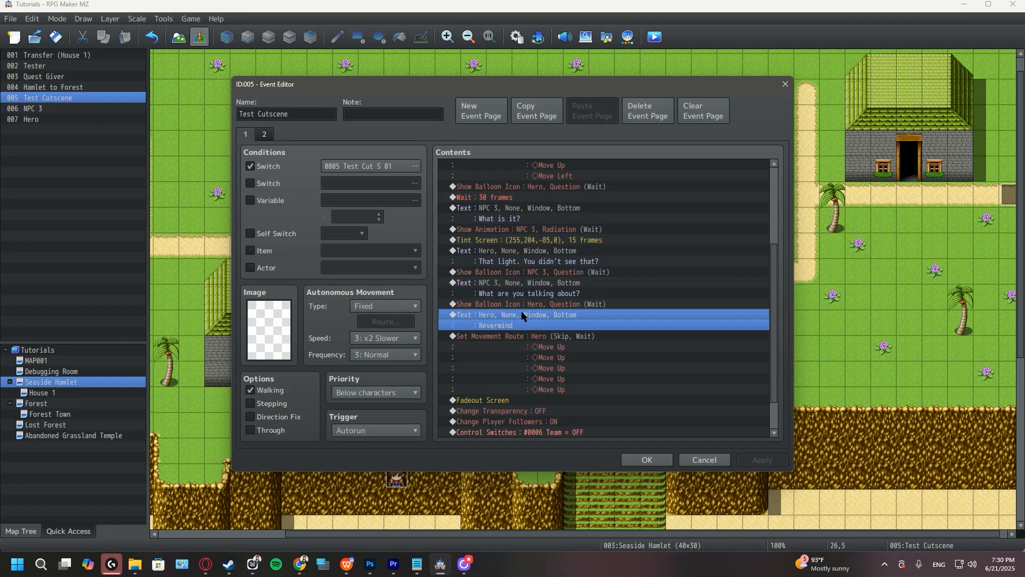
pyautogui.hotkey('ctrl', 'v')
pyautogui.doubleClick(522, 315)
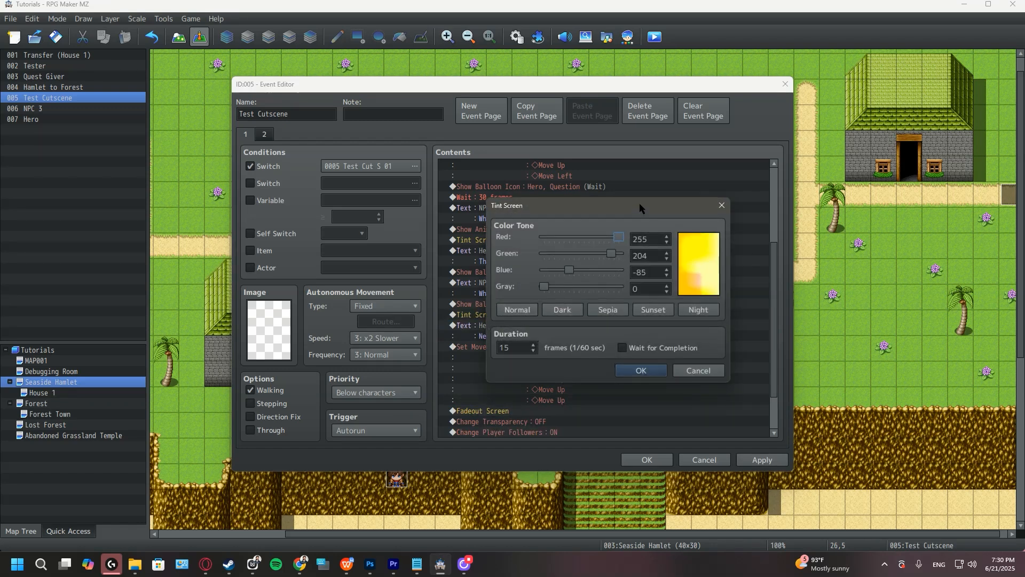
pyautogui.moveTo(719, 181); pyautogui.dragTo(720, 180)
pyautogui.click(603, 288)
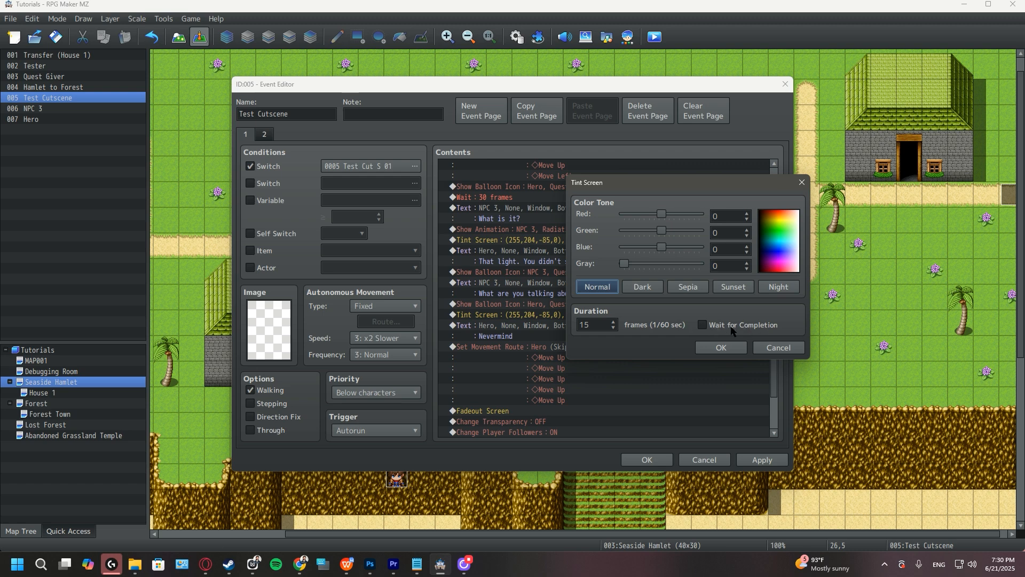
pyautogui.click(715, 349)
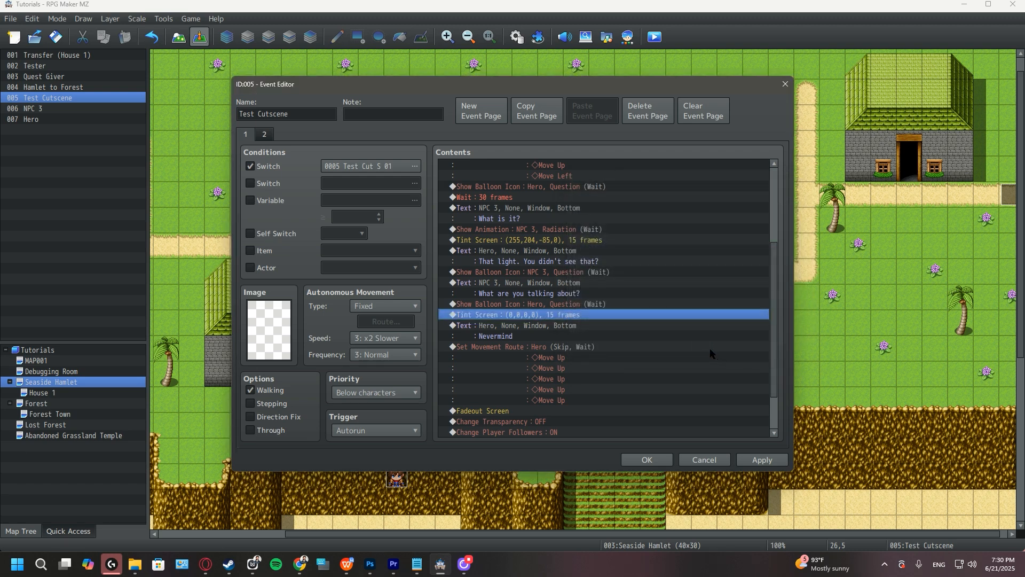
pyautogui.click(762, 460)
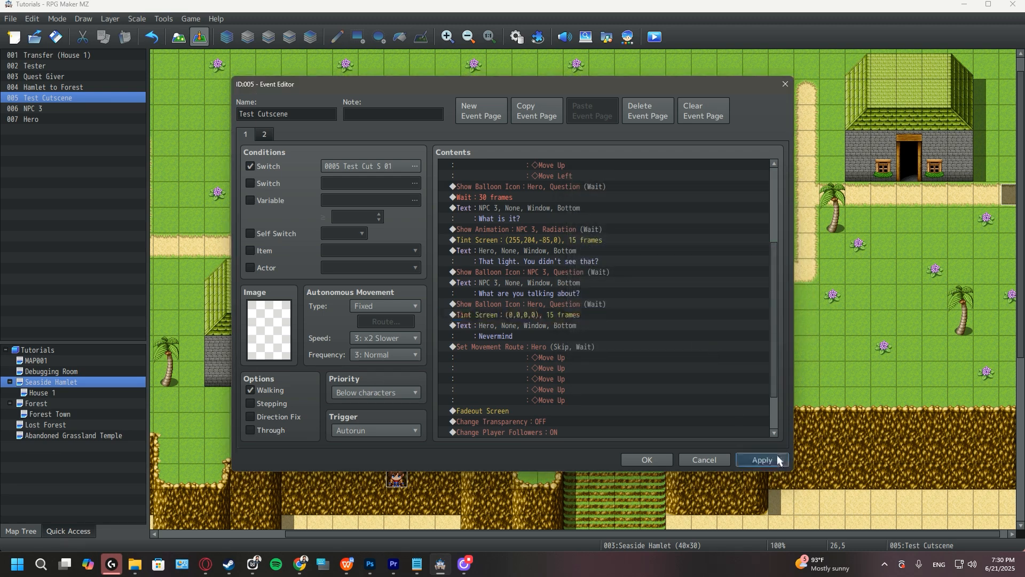
pyautogui.click(647, 460)
# - Save and playtest the game, trigger the cutscene at NPC 3, advance through it until the player transfer, and close the test window
pyautogui.click(656, 38)
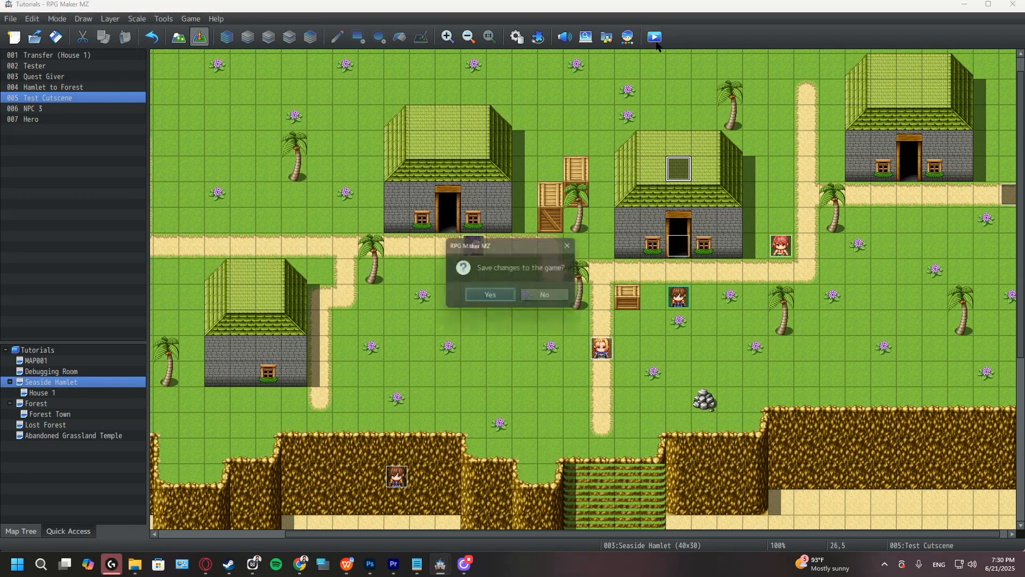
pyautogui.click(499, 293)
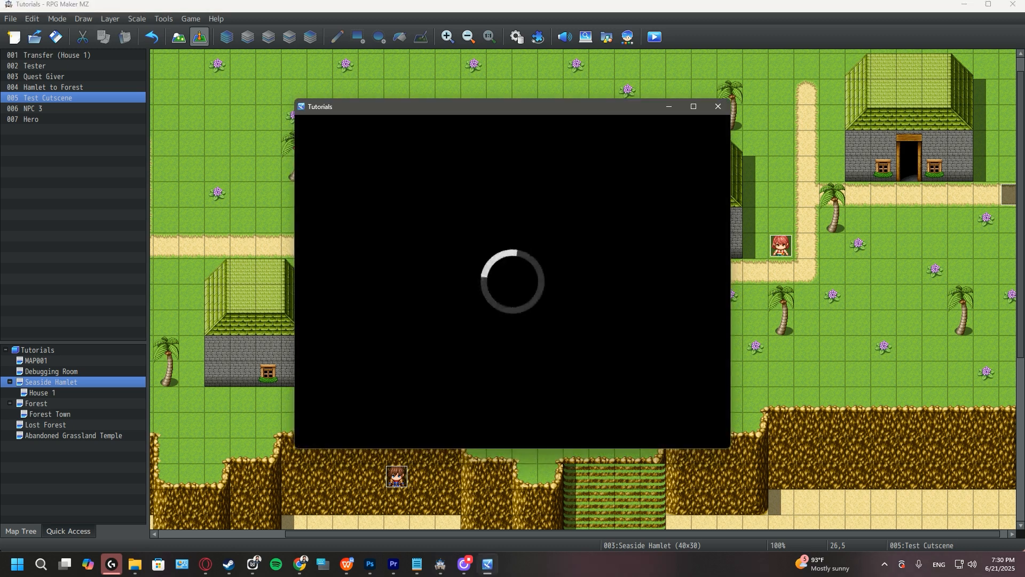
pyautogui.press('Up')
pyautogui.press('Return')
pyautogui.press('Up')
pyautogui.press('Left')
pyautogui.press('Up')
pyautogui.press('Left')
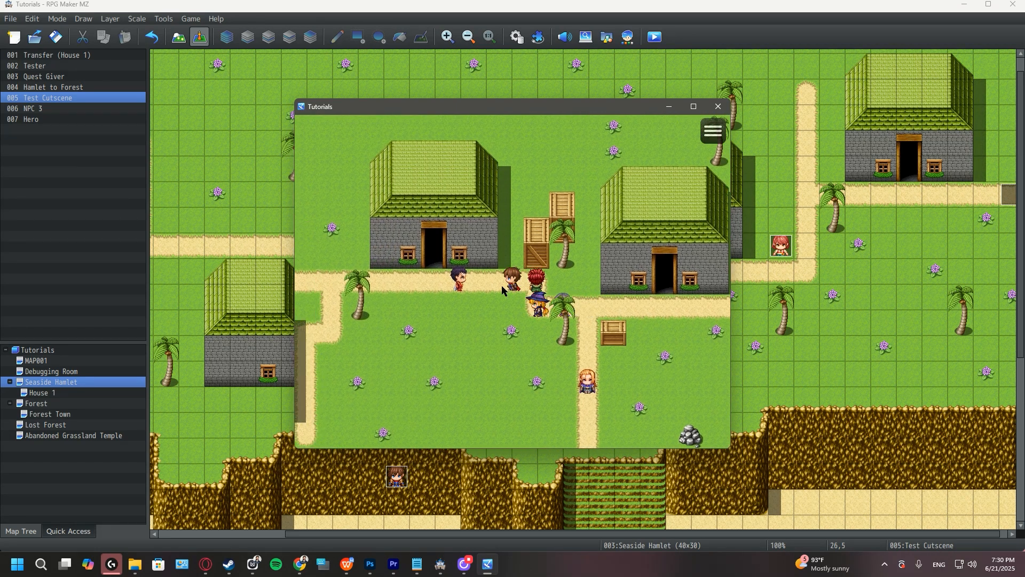
pyautogui.press('Return')
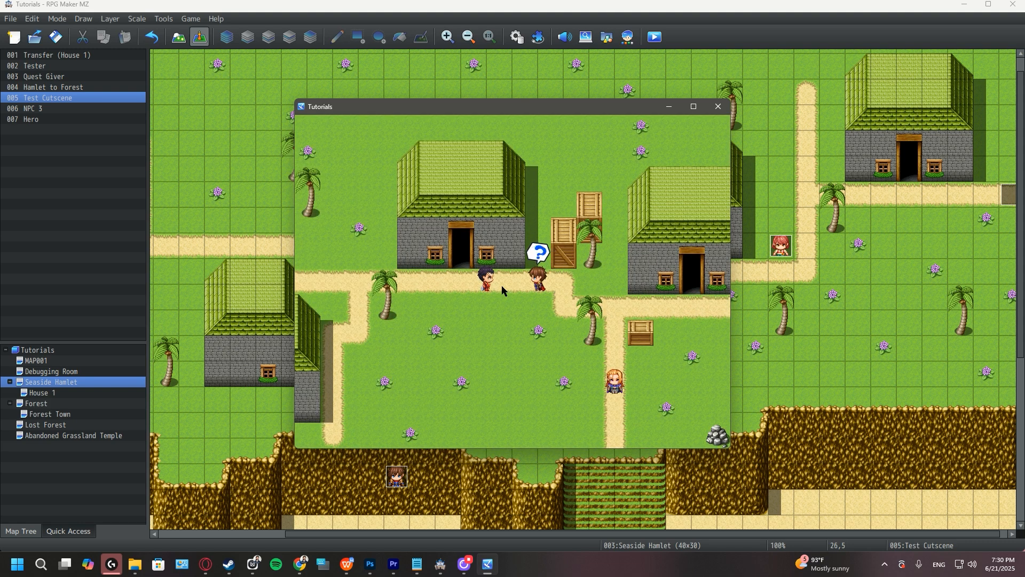
pyautogui.press('Return')
pyautogui.press('Return')
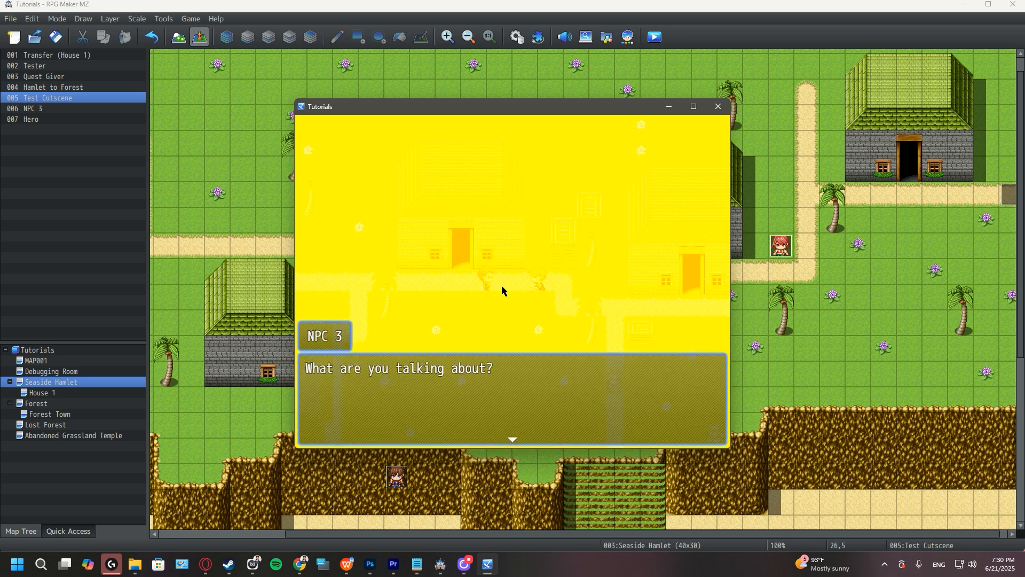
pyautogui.press('Return')
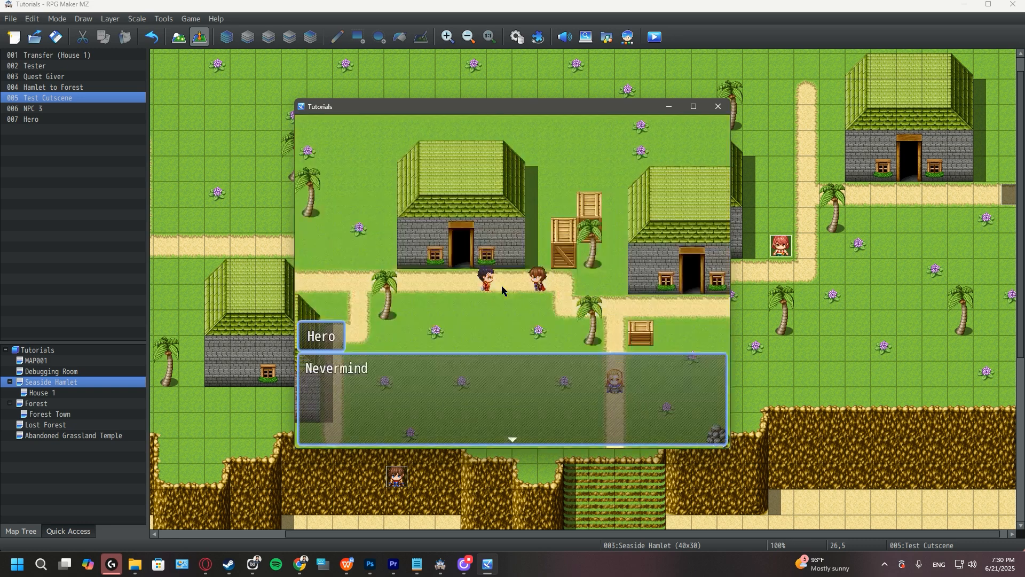
pyautogui.press('Return')
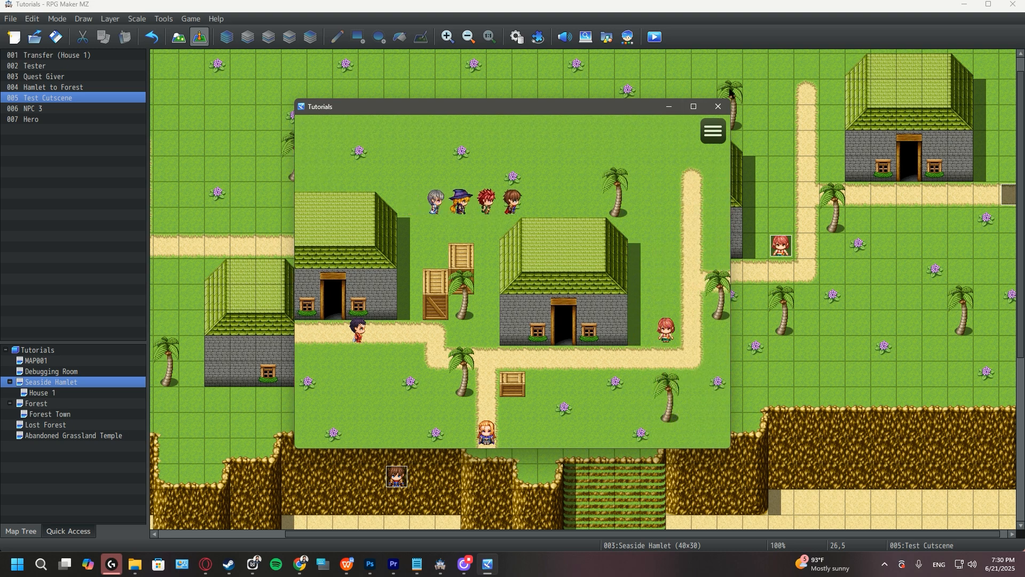
pyautogui.click(718, 107)
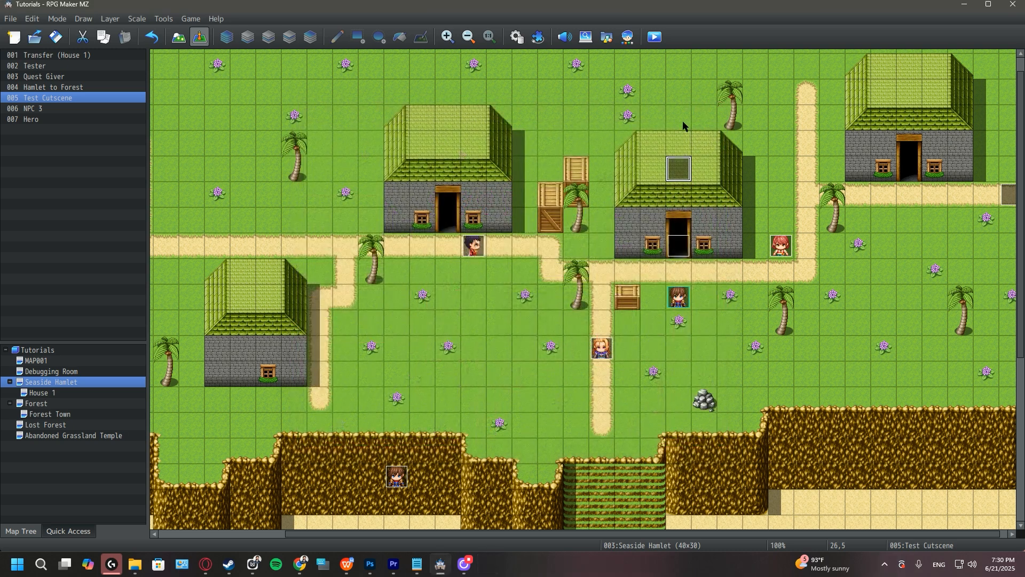
# - Delete both Tint Screen commands, (0,0,0,0) and (255,204,-85,0), from the Test Cutscene event
pyautogui.doubleClick(673, 173)
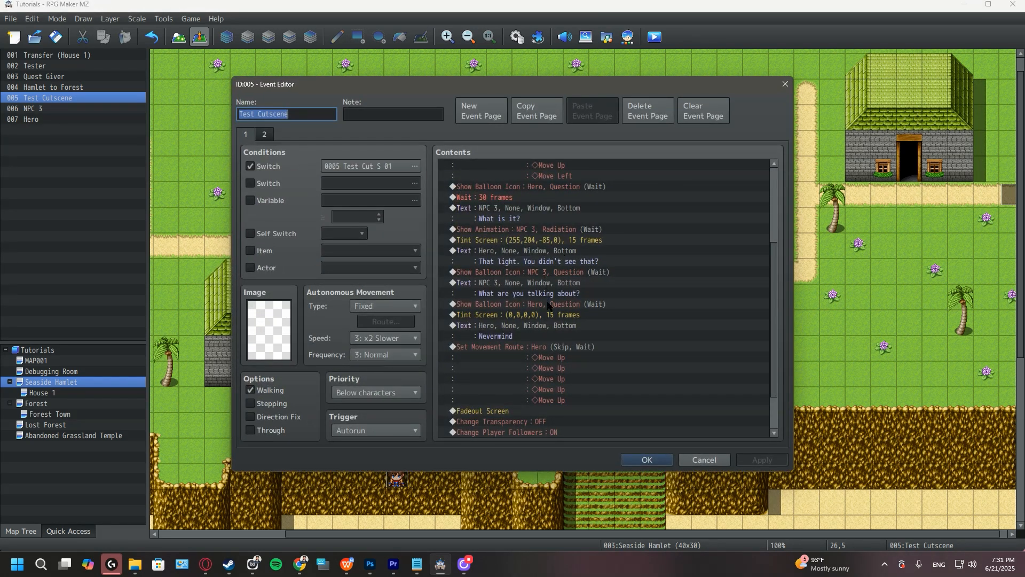
pyautogui.click(546, 315)
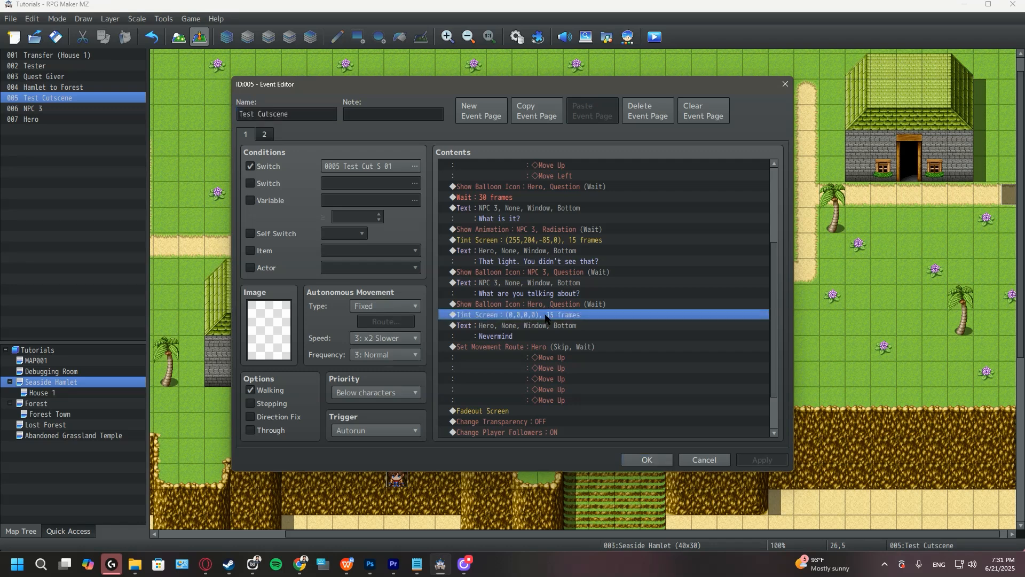
pyautogui.press('Delete')
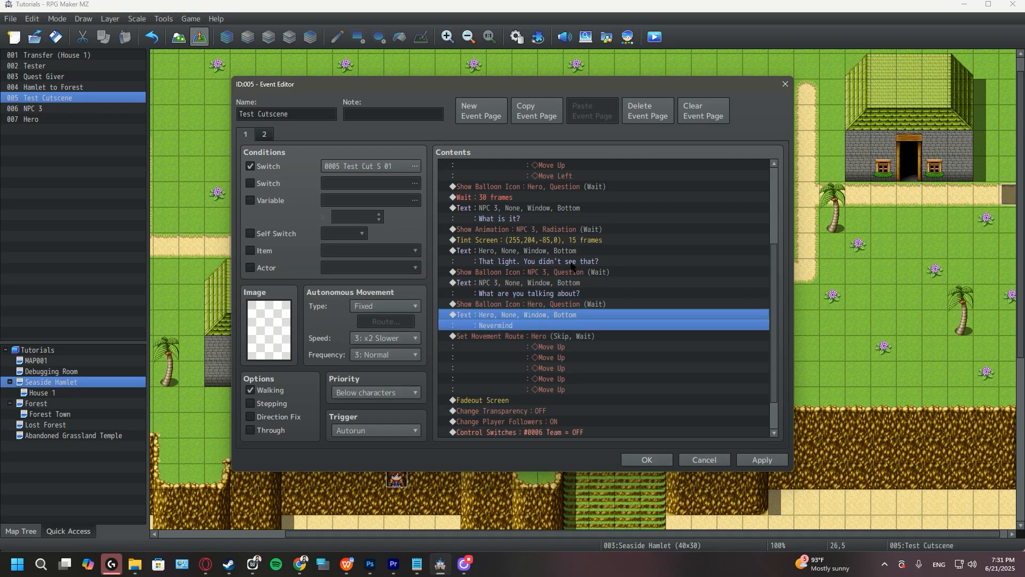
pyautogui.click(575, 241)
pyautogui.press('Delete')
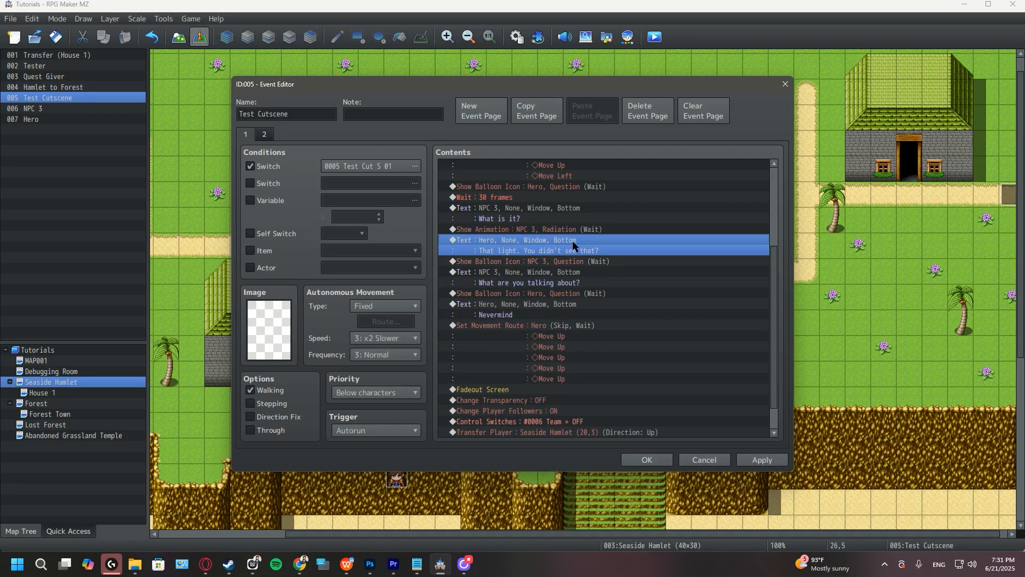
# - Add a Flash Screen command before Hero's "That light. You didn't see that?" text, with a 45-frame duration and Wait for Completion off
pyautogui.press('Insert')
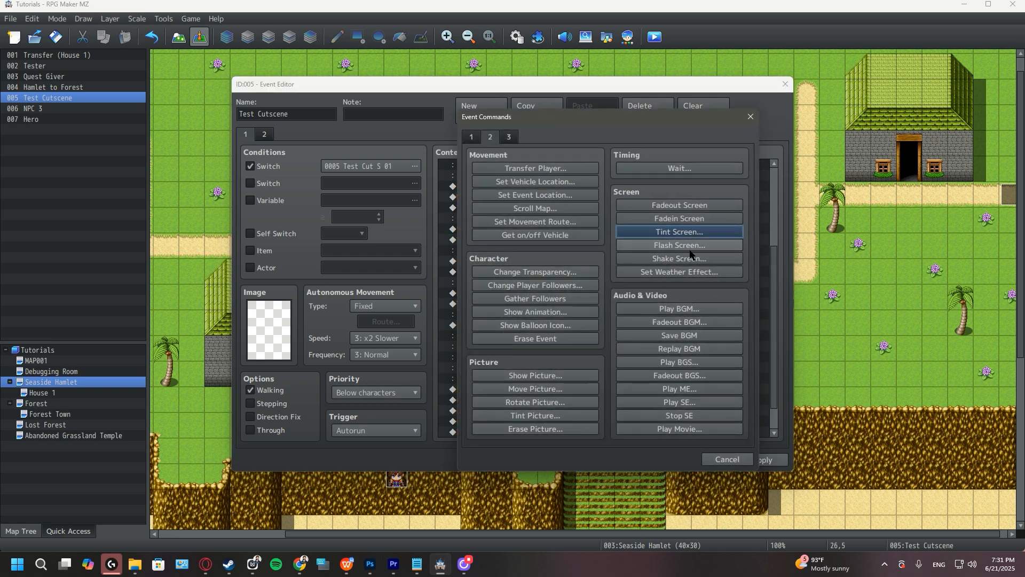
pyautogui.click(689, 246)
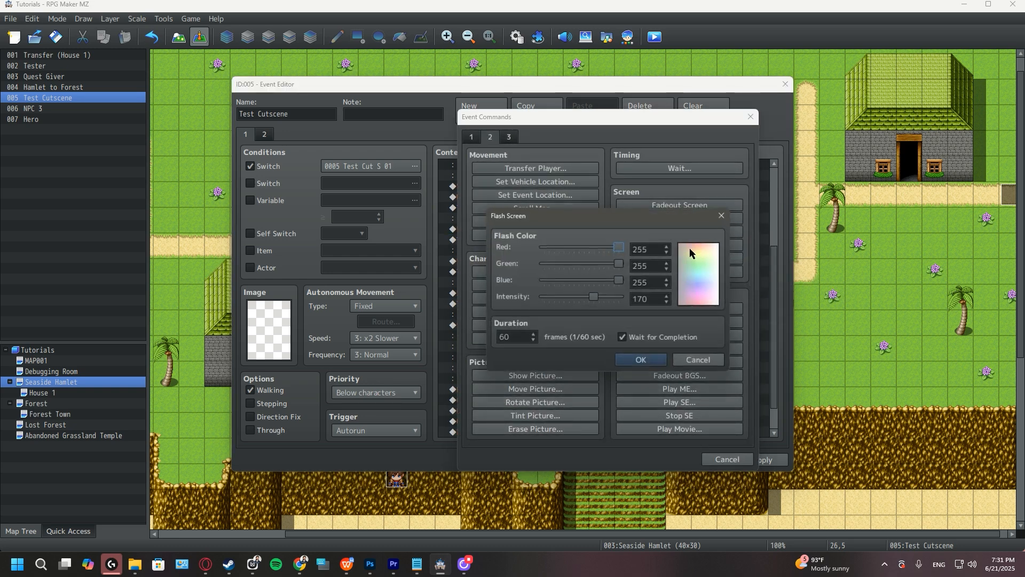
pyautogui.doubleClick(514, 332)
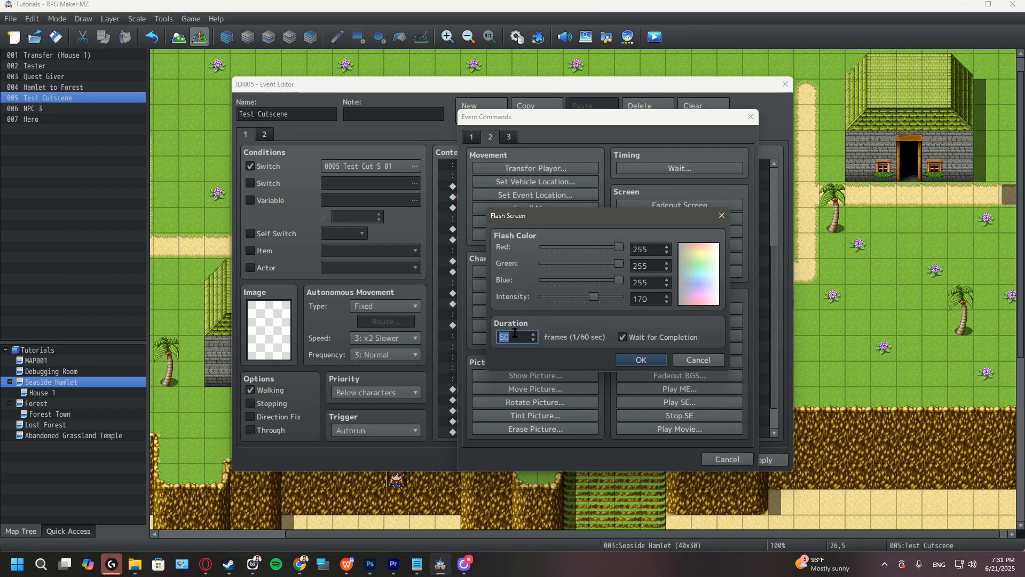
pyautogui.write('45')
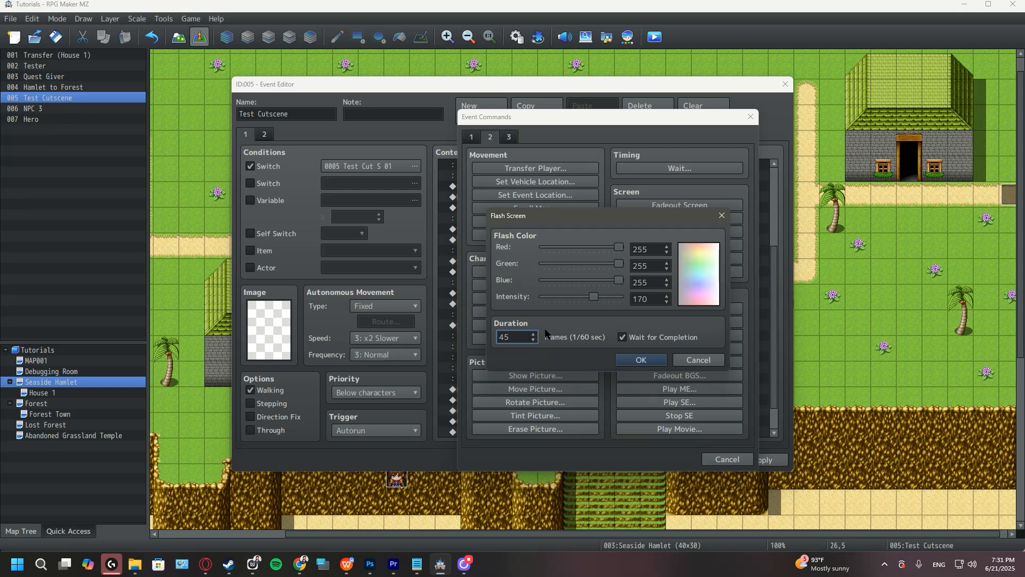
pyautogui.click(622, 337)
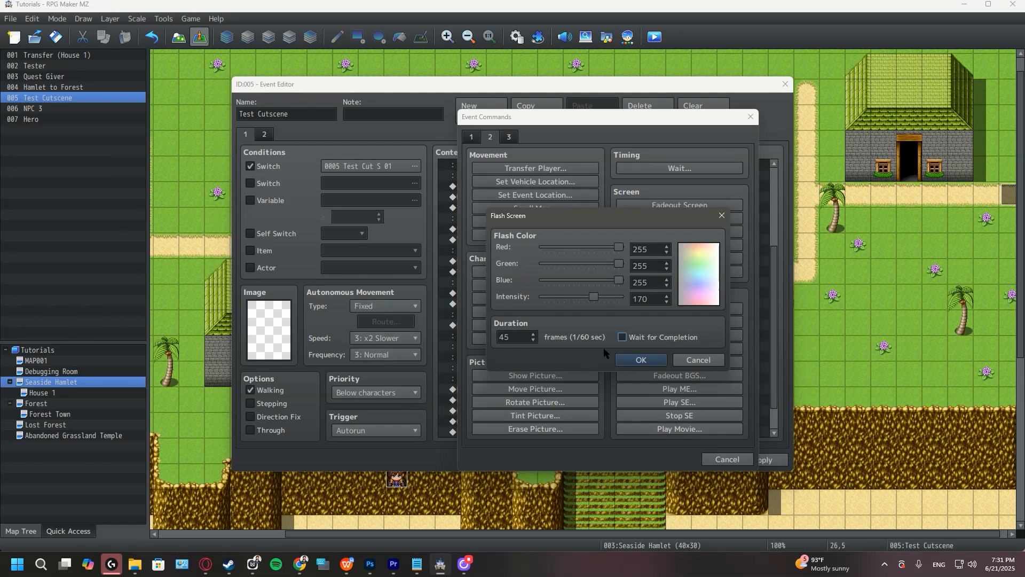
# - Set the flash color to green 238, blue 34 and intensity 204, keeping red at 255, and apply and close the event
pyautogui.moveTo(618, 263); pyautogui.dragTo(575, 263)
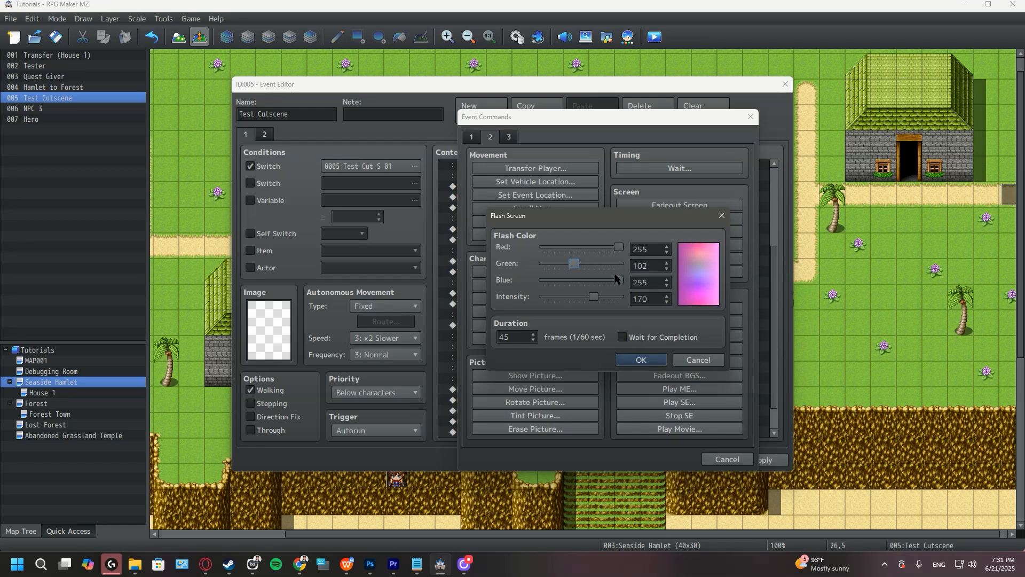
pyautogui.moveTo(619, 282)
pyautogui.mouseDown()
pyautogui.moveTo(558, 281)
pyautogui.moveTo(600, 258)
pyautogui.moveTo(613, 263)
pyautogui.mouseUp()
pyautogui.moveTo(559, 281); pyautogui.dragTo(603, 293)
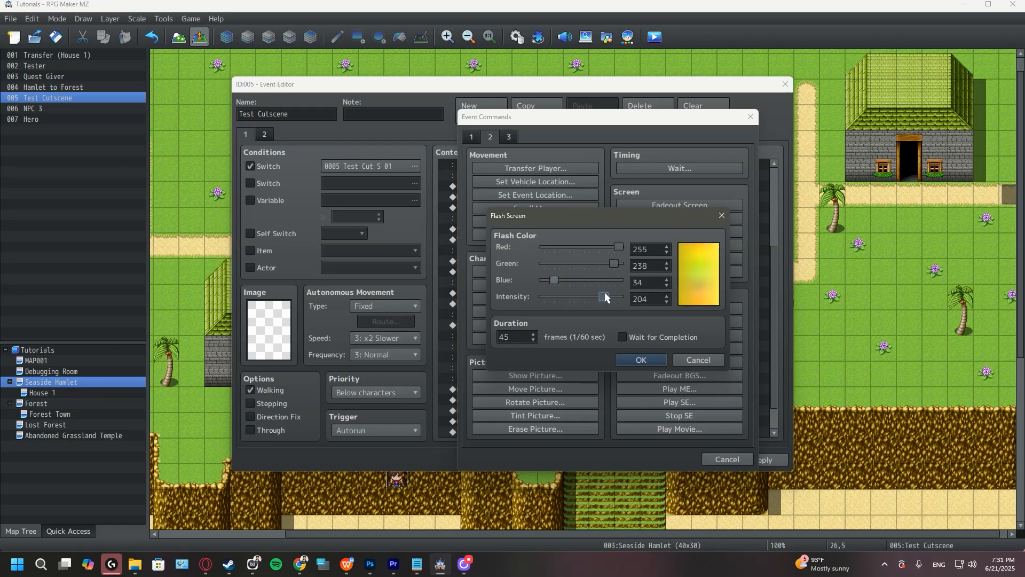
pyautogui.click(654, 362)
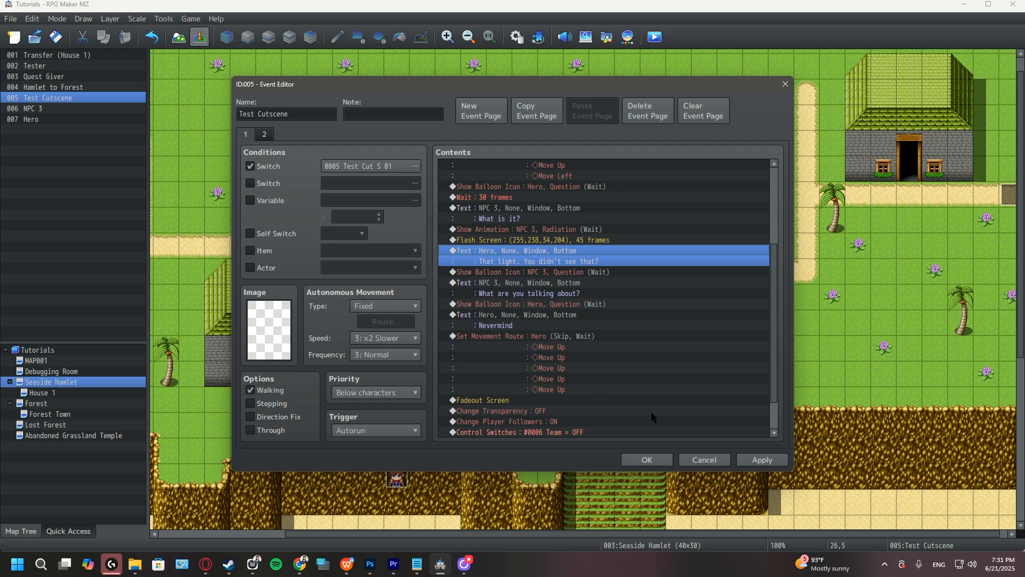
pyautogui.click(775, 461)
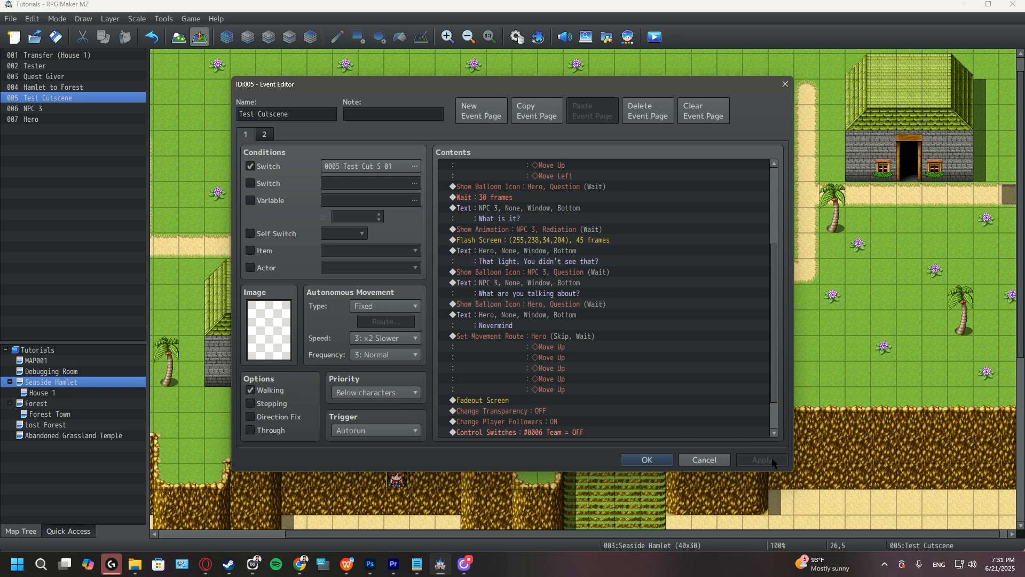
pyautogui.click(658, 460)
# - Save and playtest the project, start a new game, and walk the party to NPC 3 on the path
pyautogui.click(656, 38)
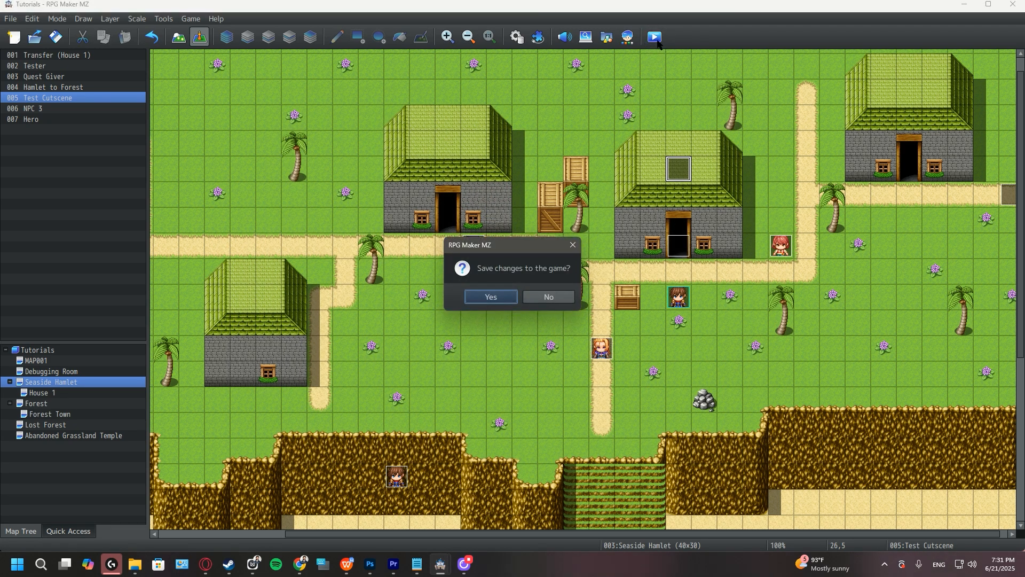
pyautogui.click(504, 300)
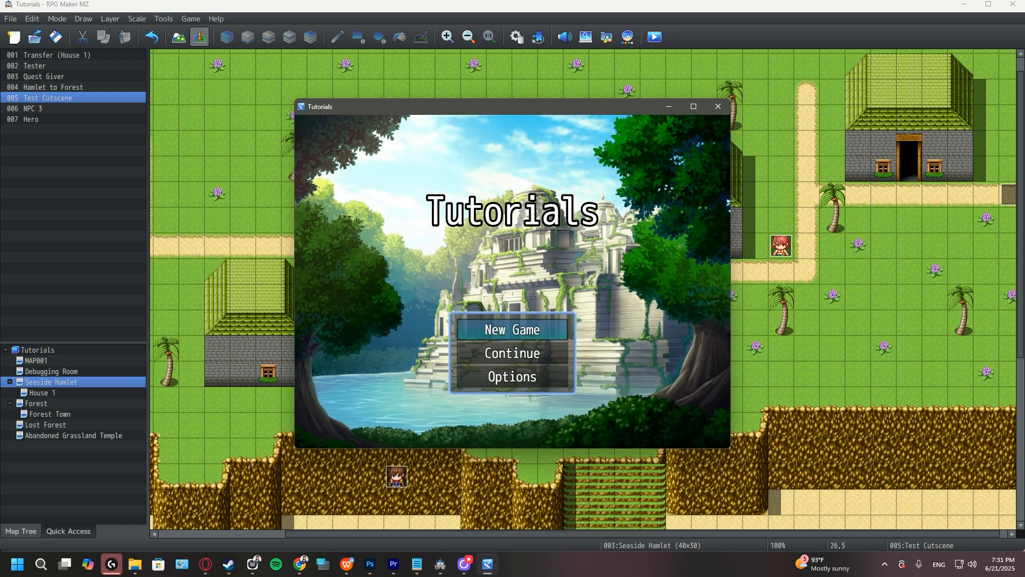
pyautogui.press('Return')
pyautogui.press('Left')
pyautogui.press('Up')
pyautogui.press('Left')
pyautogui.press('Up')
pyautogui.press('Left')
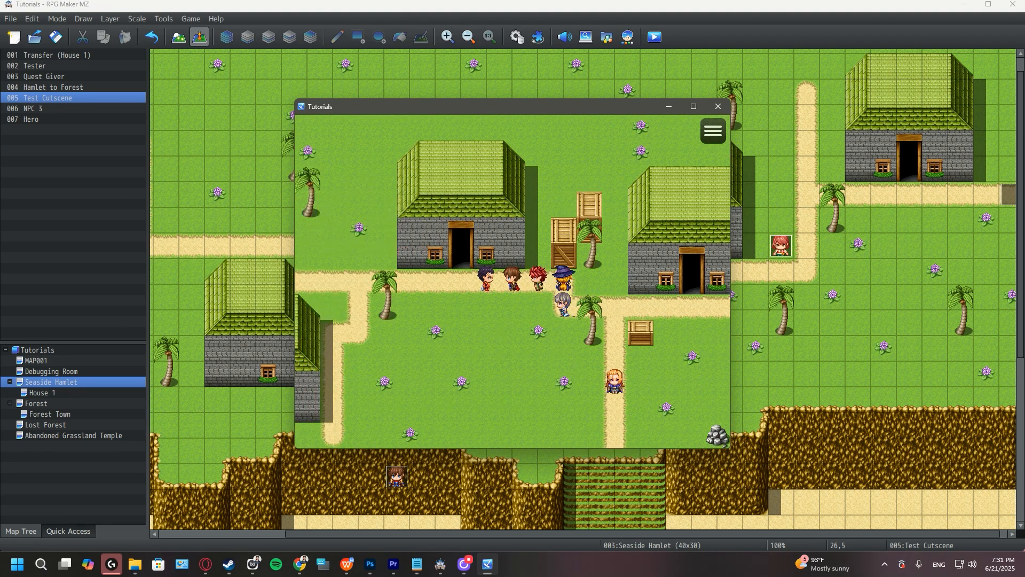
# - Talk to NPC 3, advance the cutscene through the flash and remaining dialogue until the player transfer, and close the test window
pyautogui.press('Return')
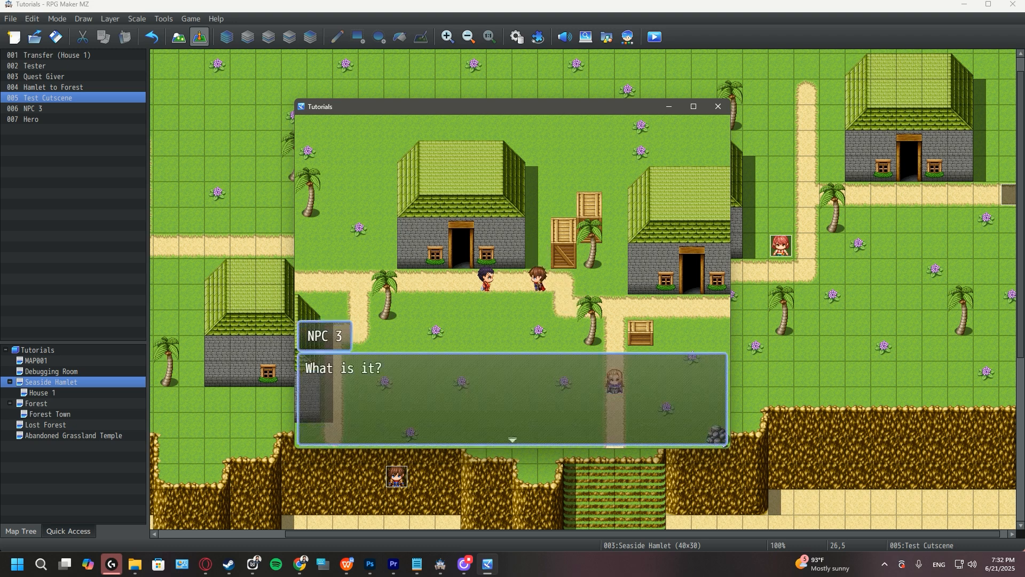
pyautogui.press('Return')
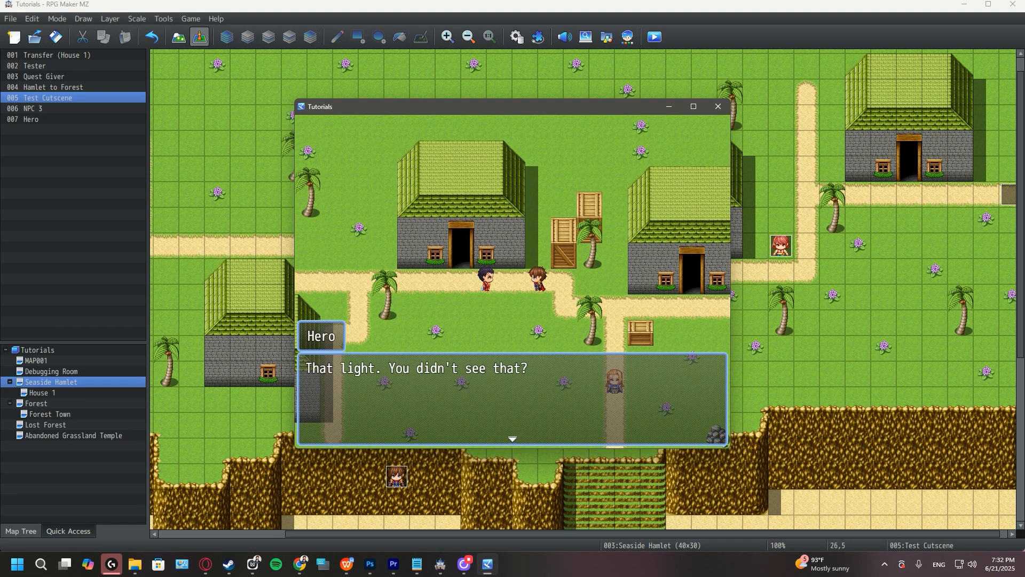
pyautogui.press('Return')
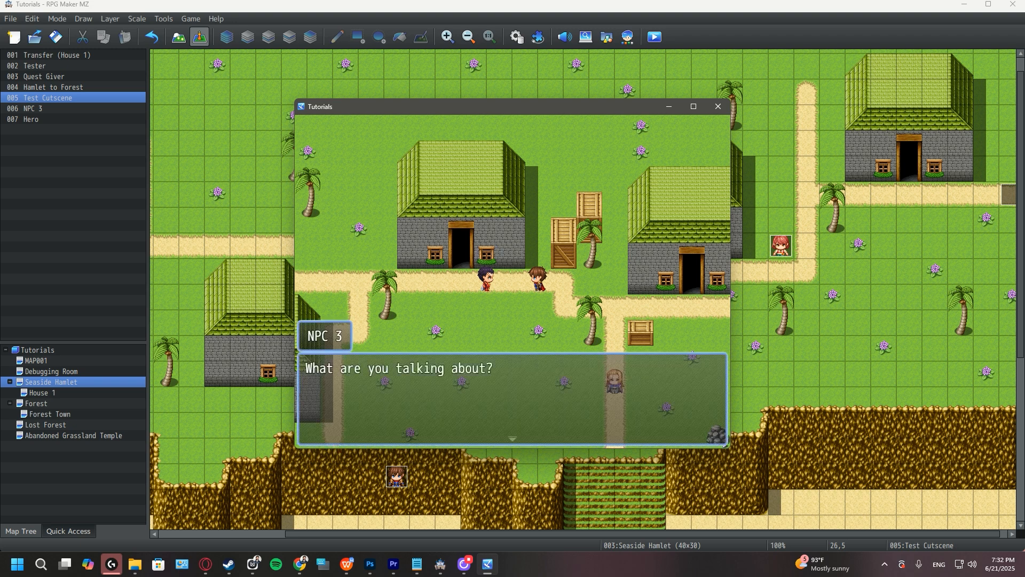
pyautogui.press('Return')
pyautogui.press('Return')
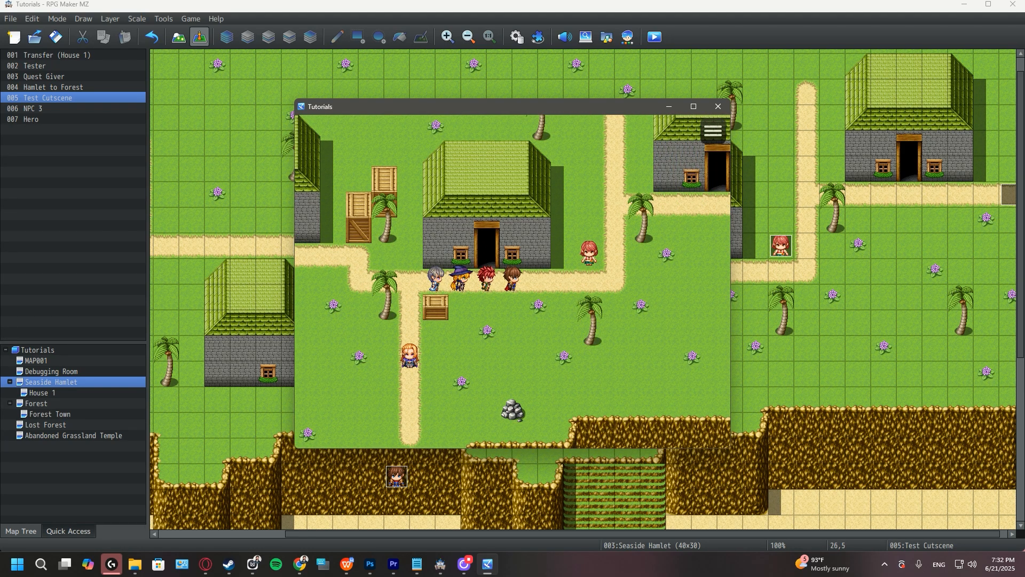
pyautogui.click(719, 106)
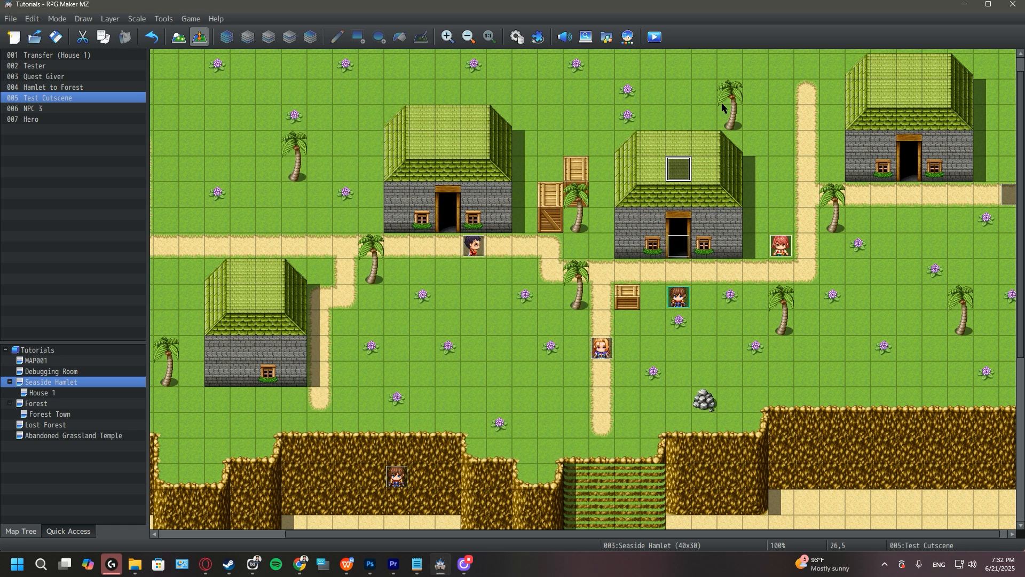